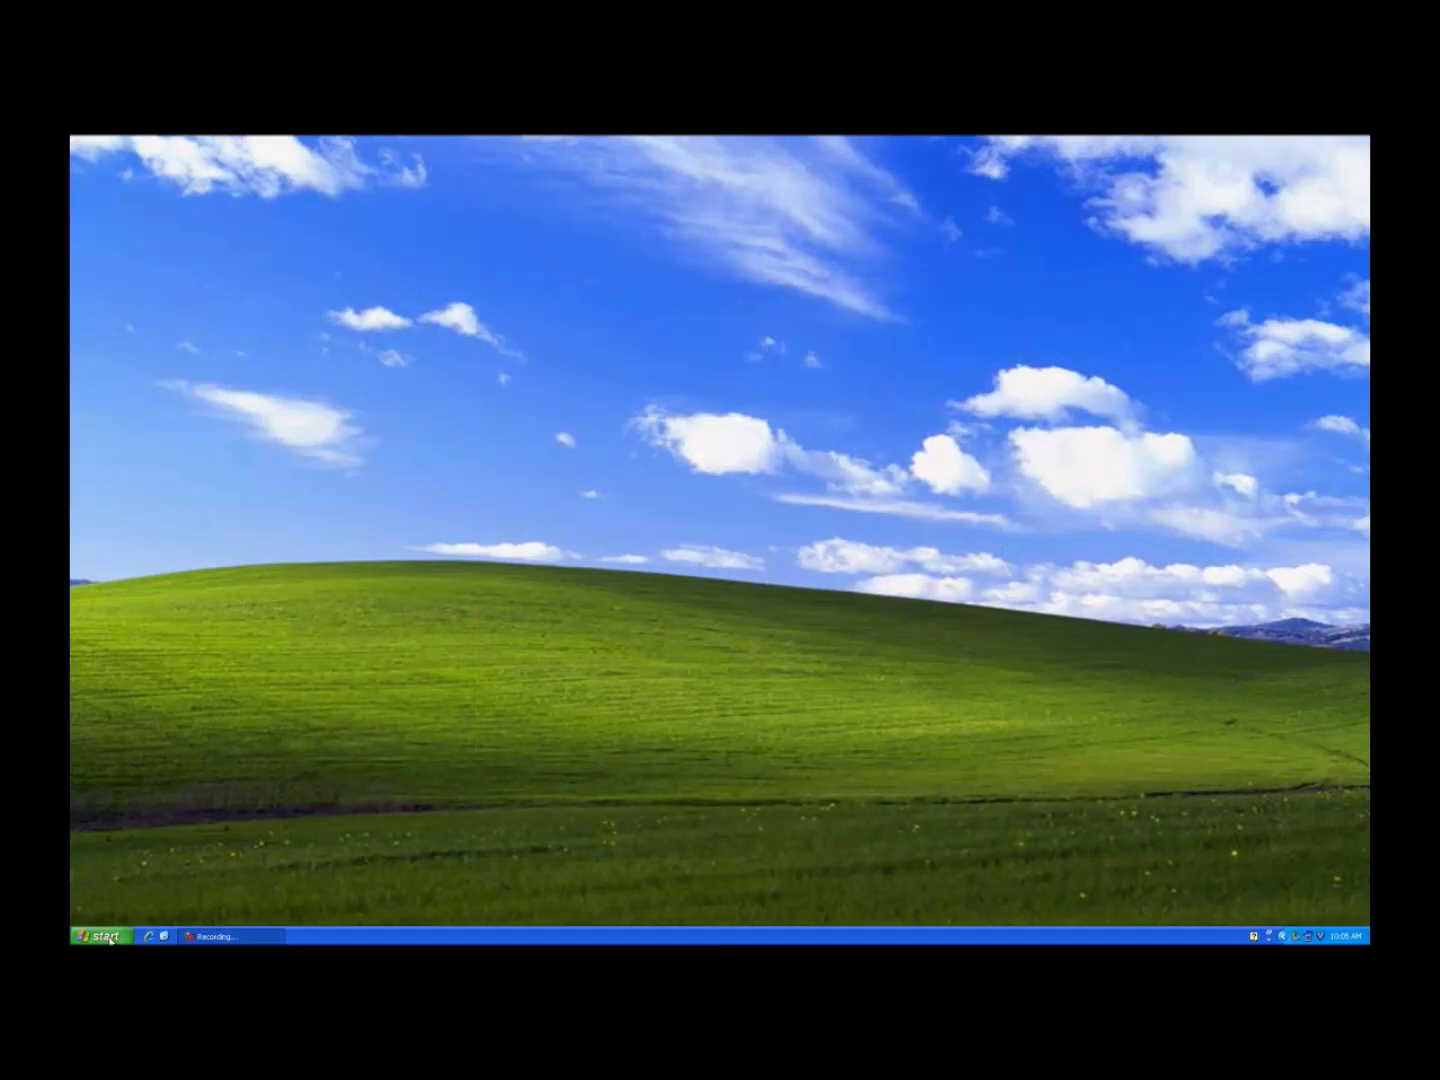
Step: Launch PE-DESIGN NEXT (Layout & Editing) through Start > All Programs > PE-DESIGN NEXT
left_click(108, 937)
mouse_move(158, 891)
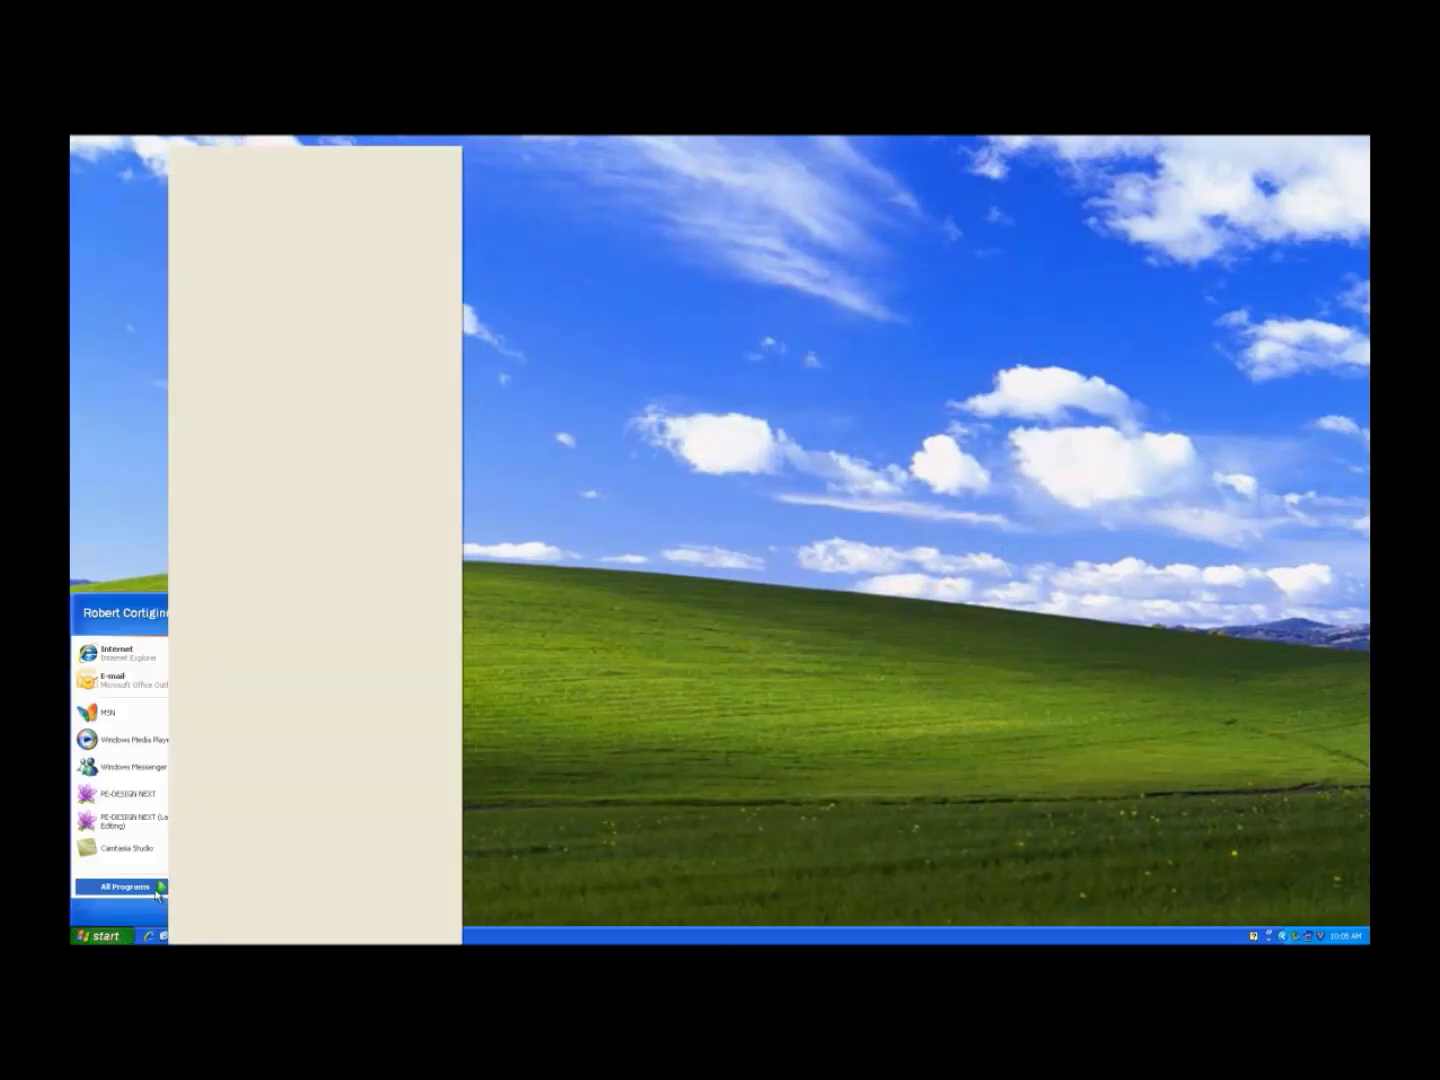
mouse_move(382, 265)
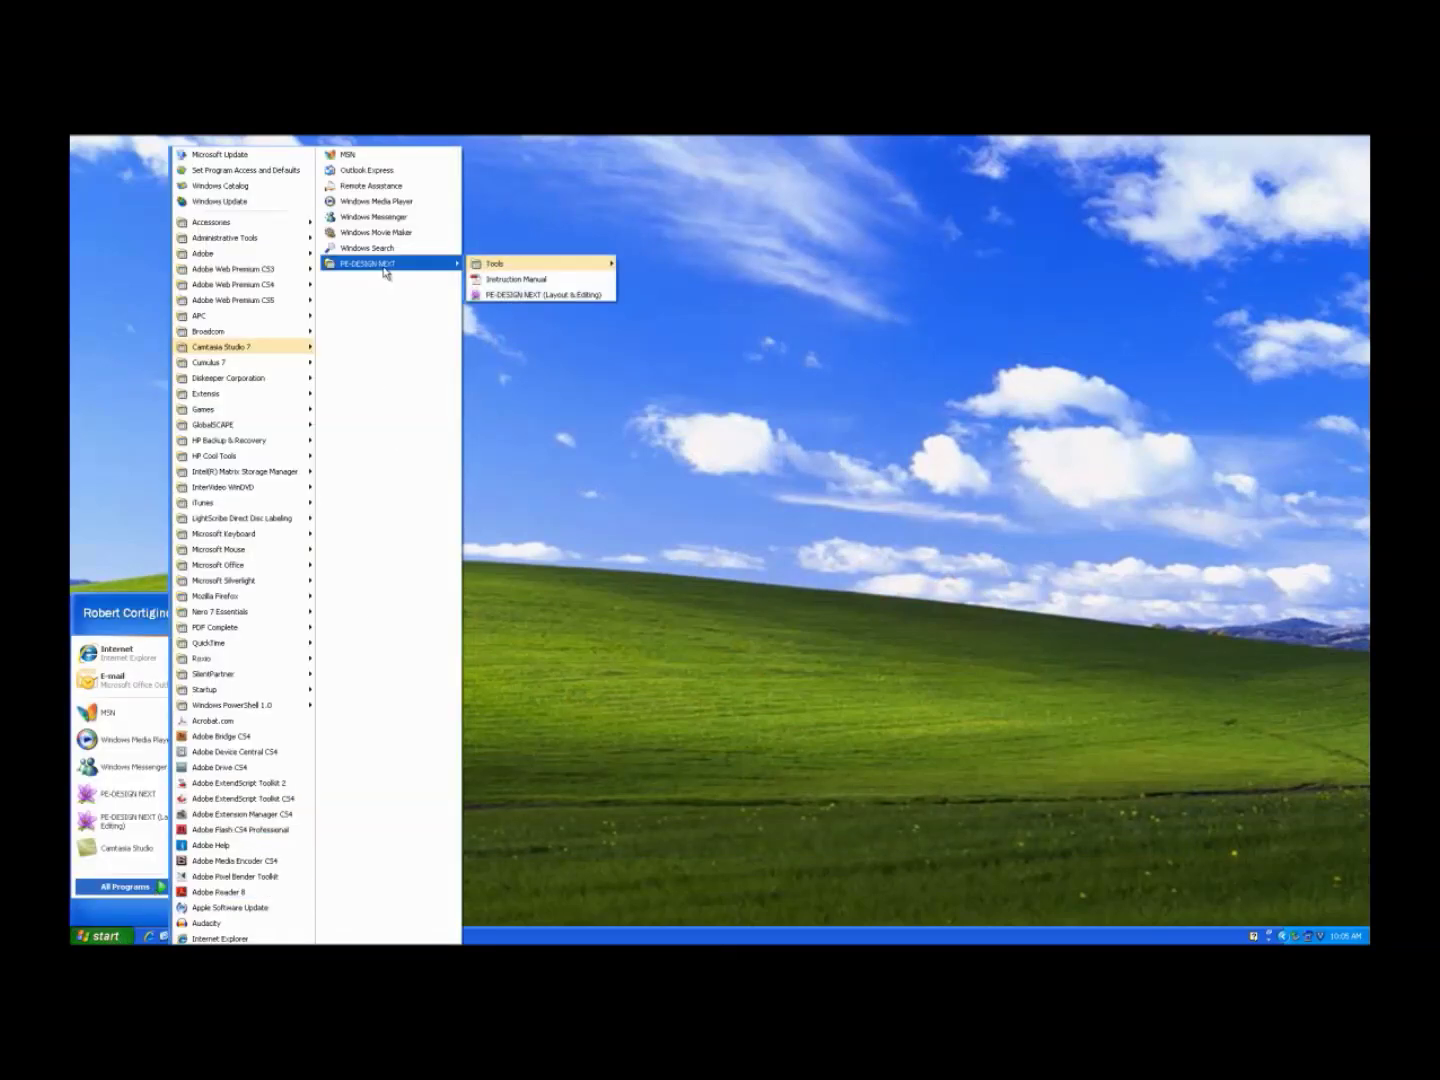
left_click(512, 296)
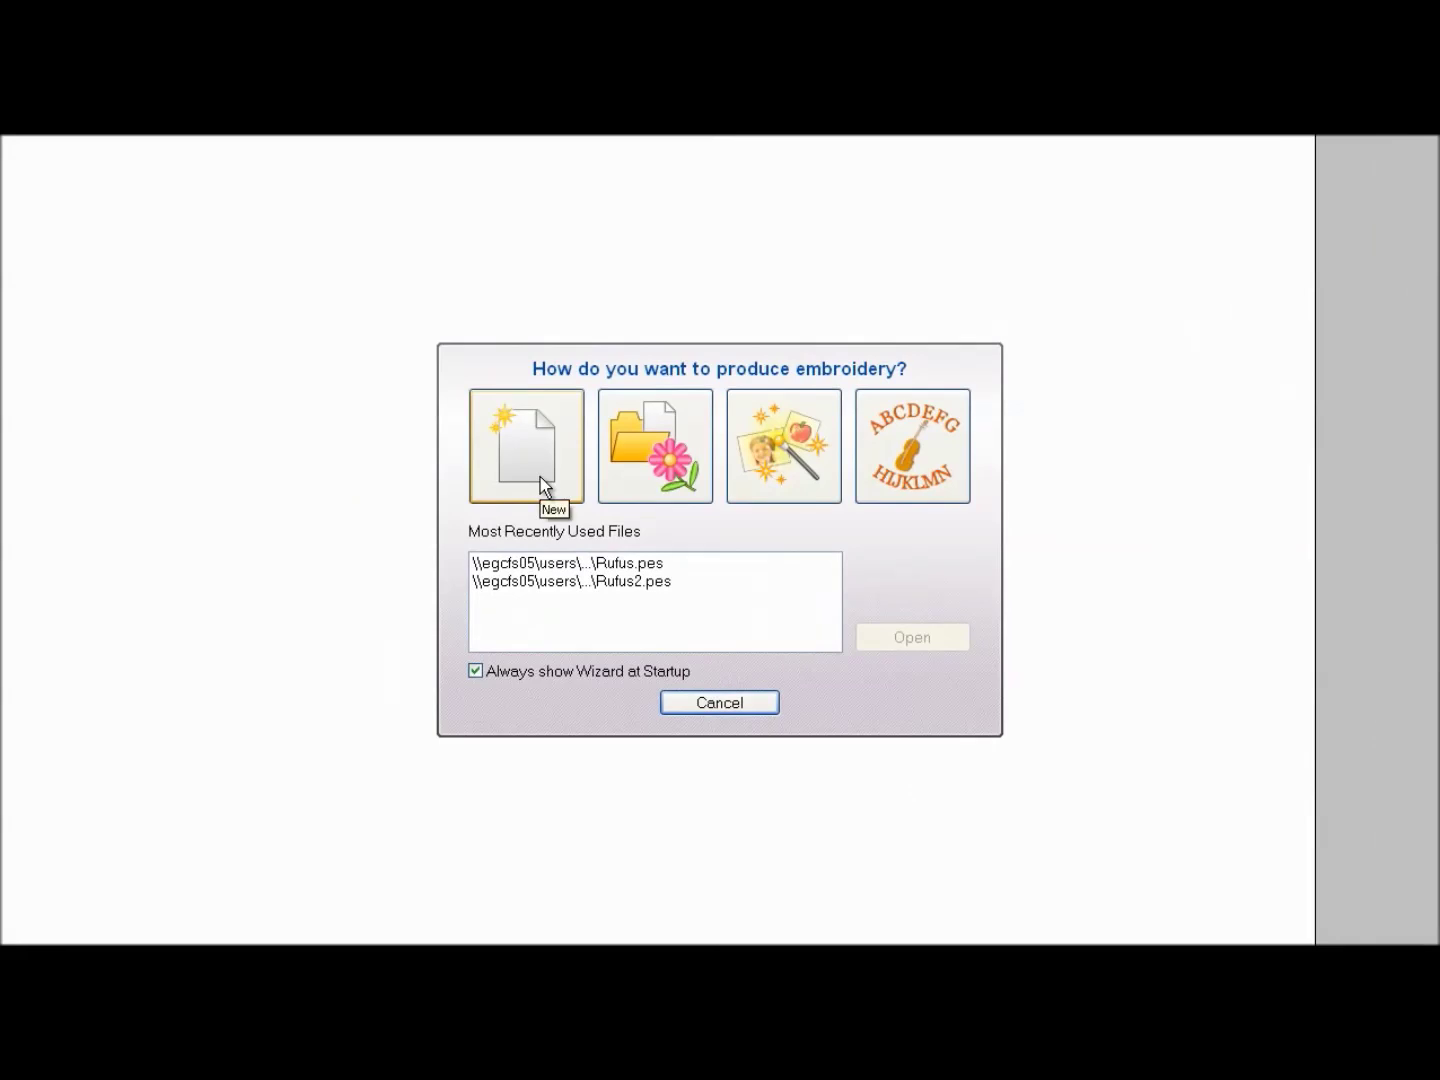
Step: Start a new design set for an embroidery machine with a 180 x 130 mm hoop
left_click(542, 470)
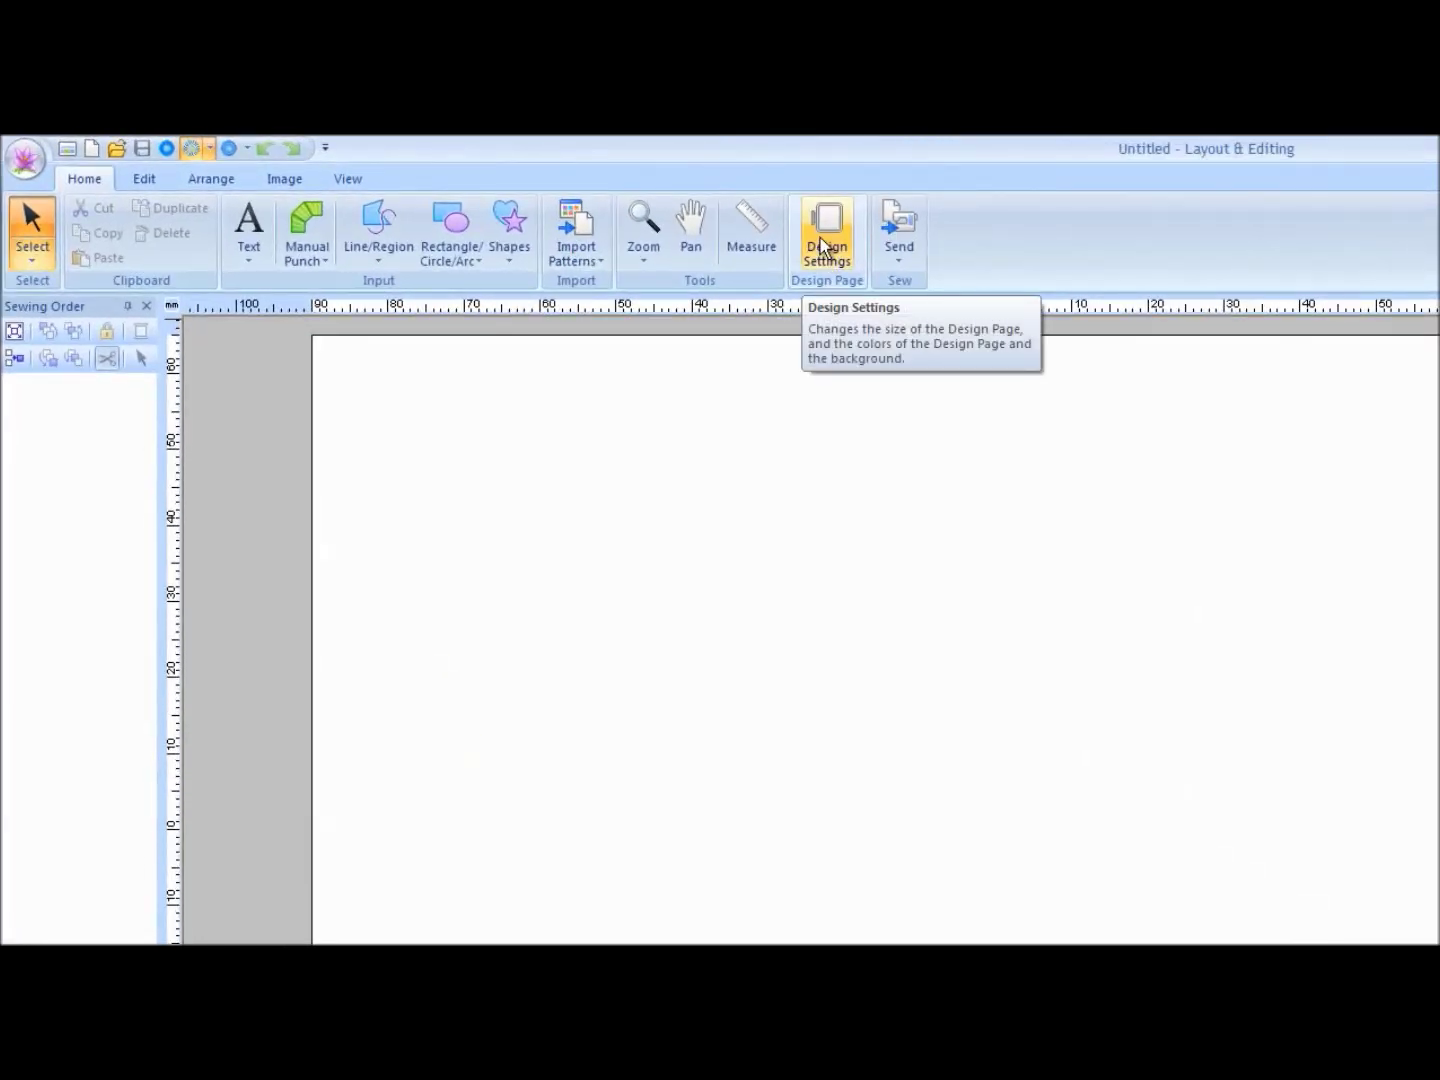
left_click(820, 248)
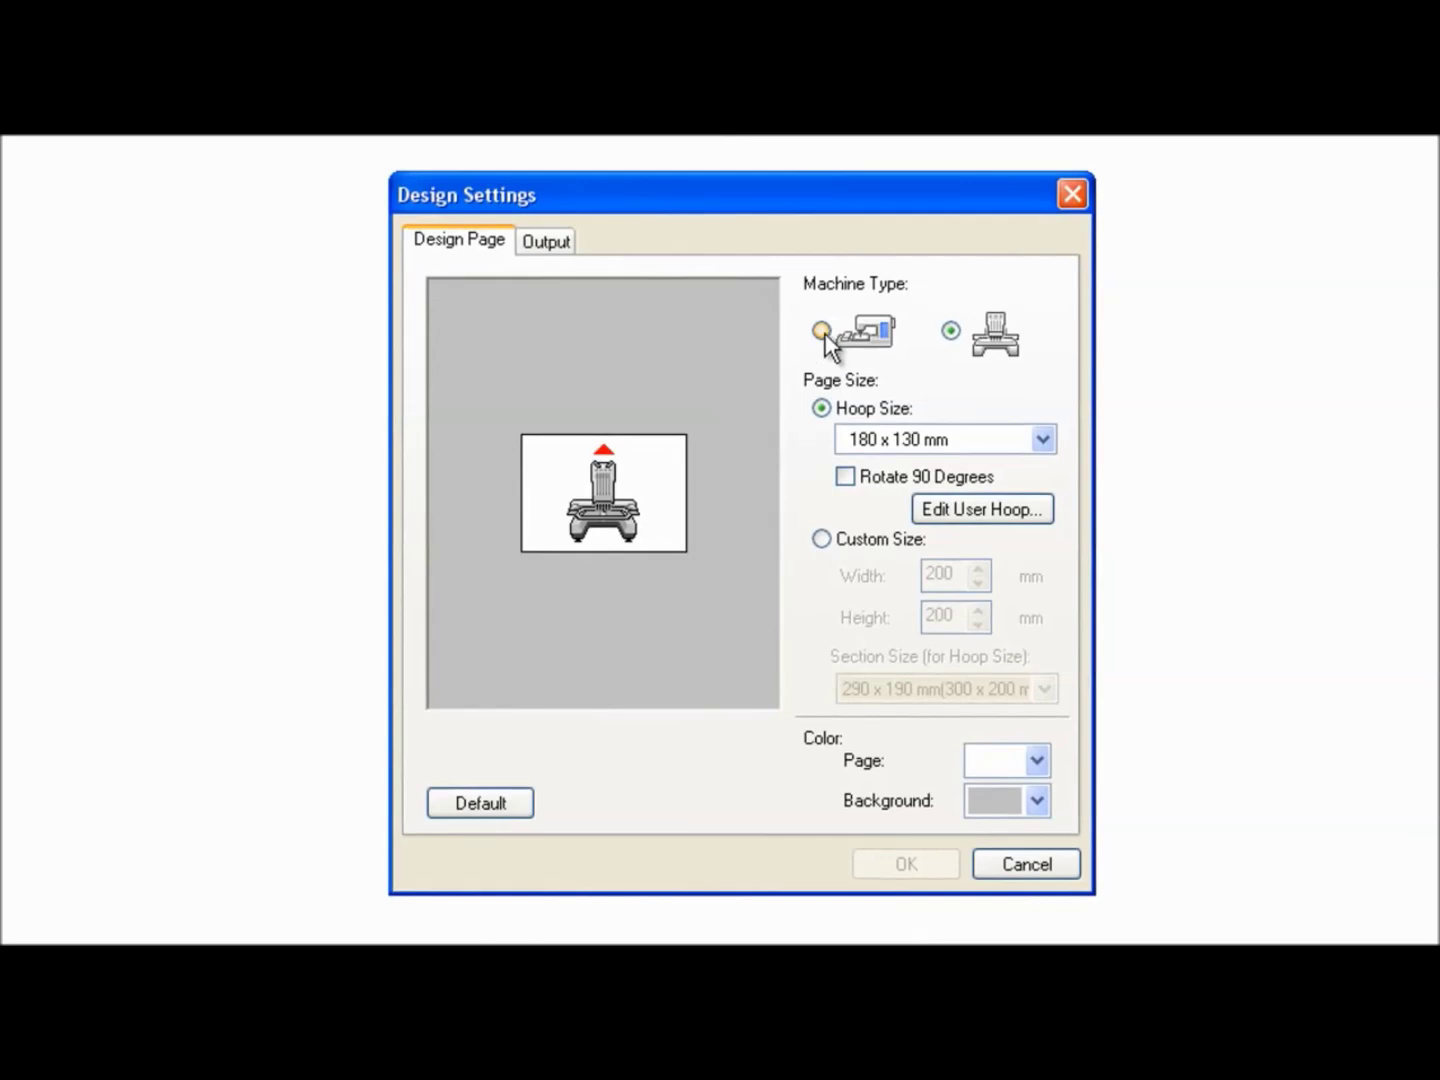
left_click(822, 331)
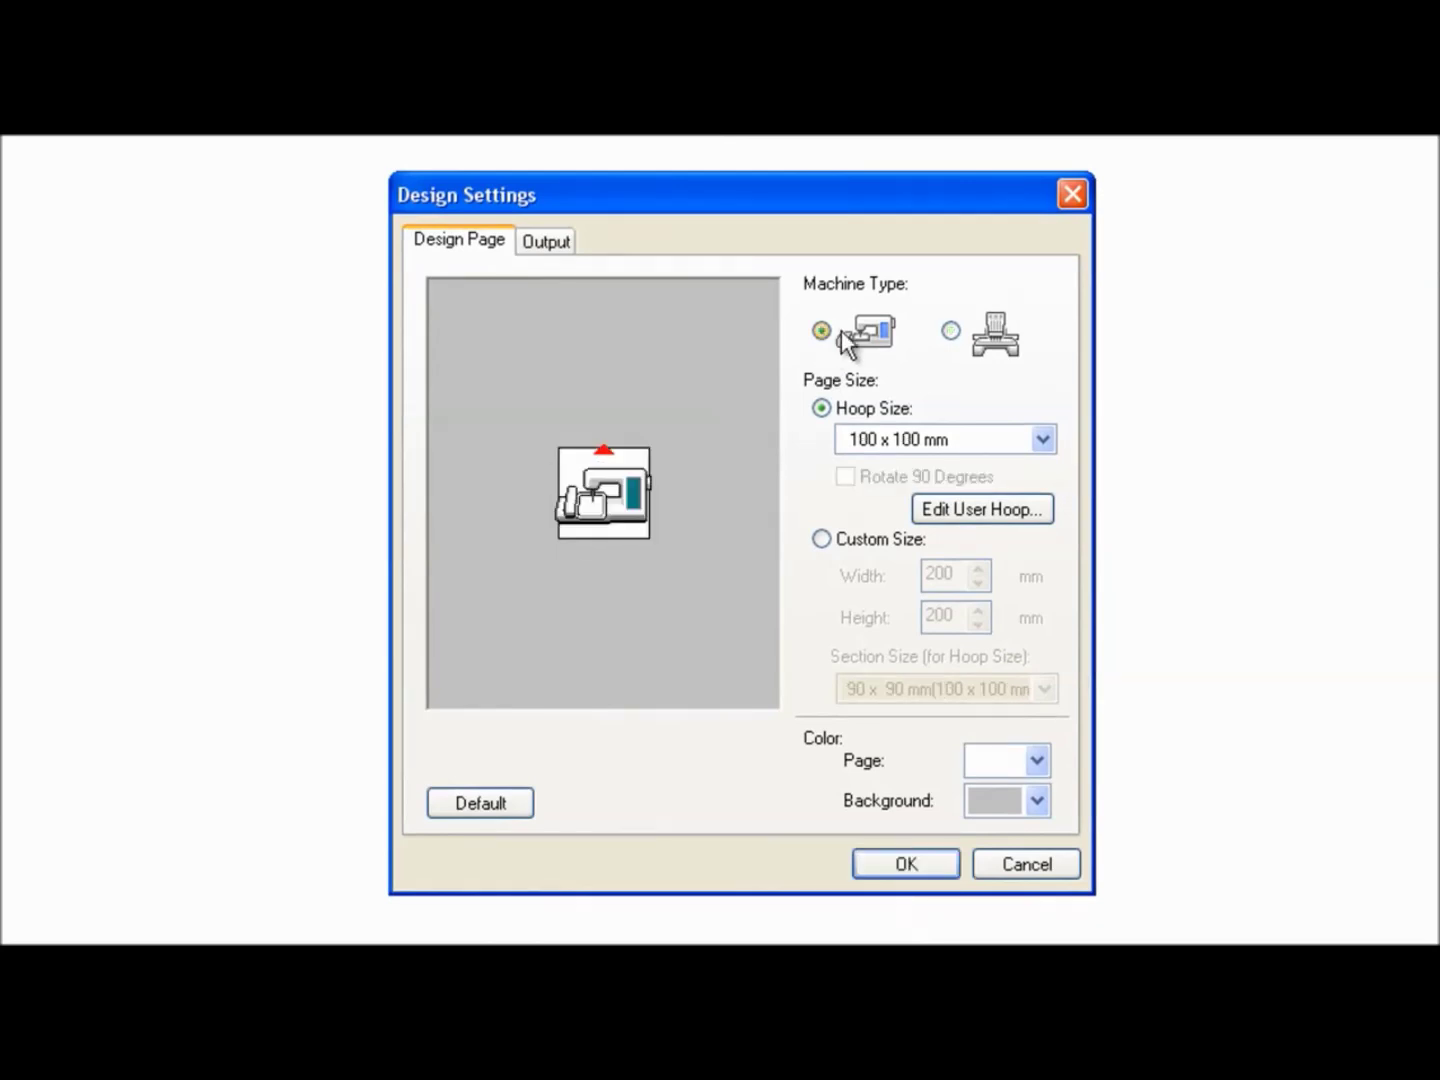
left_click(950, 331)
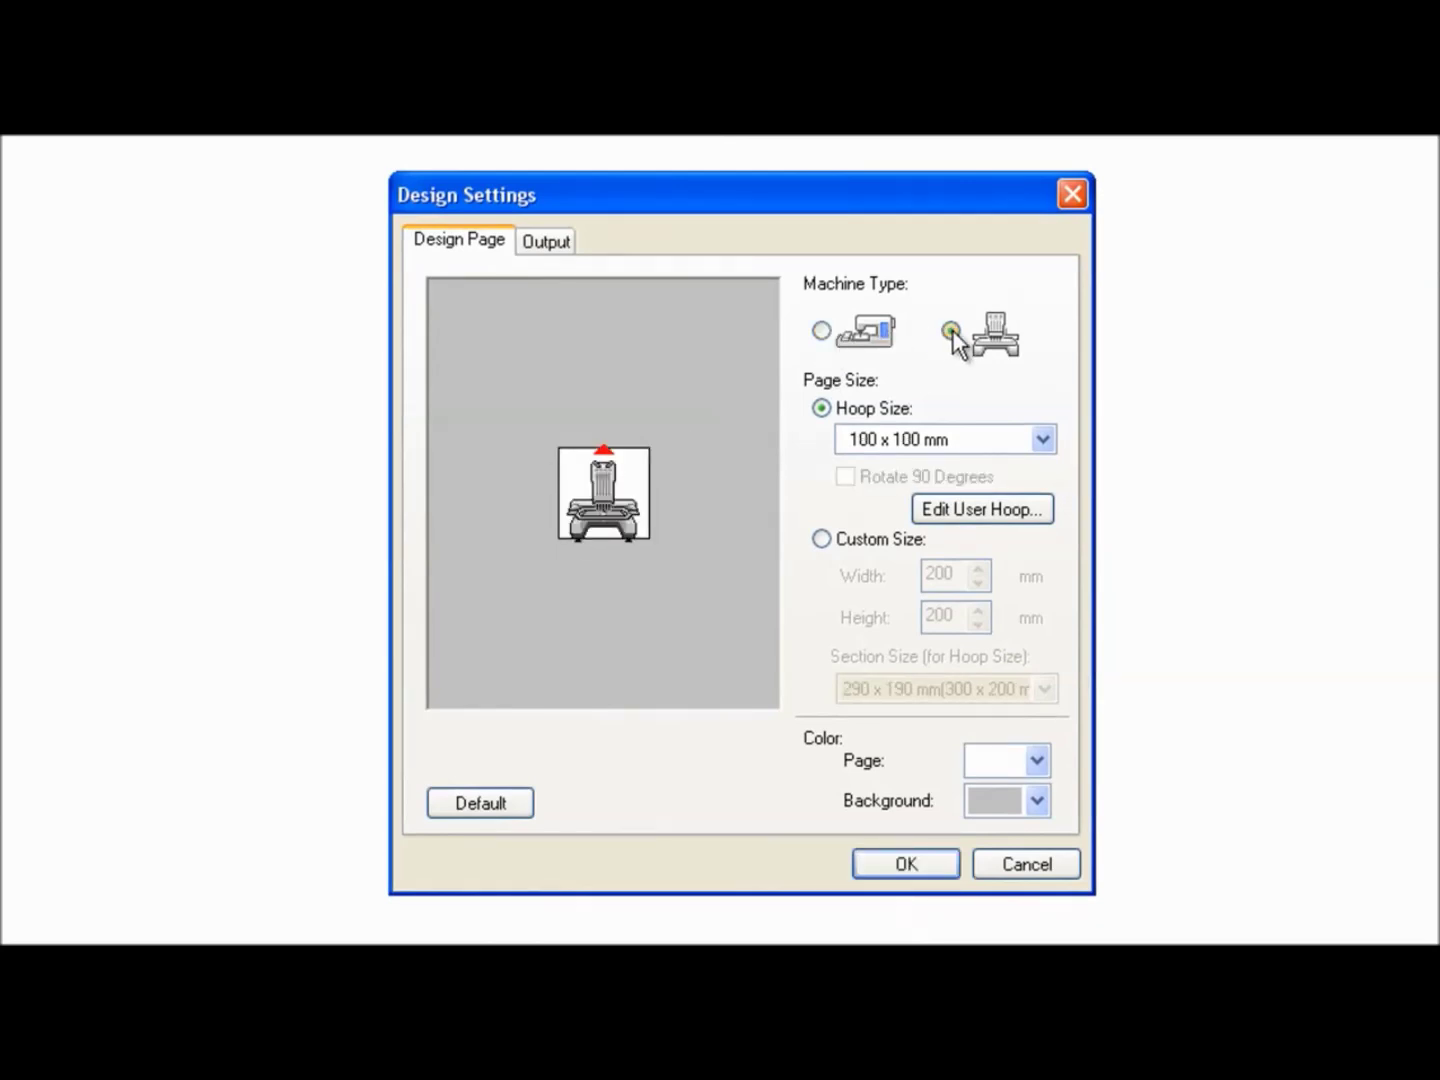
left_click(963, 443)
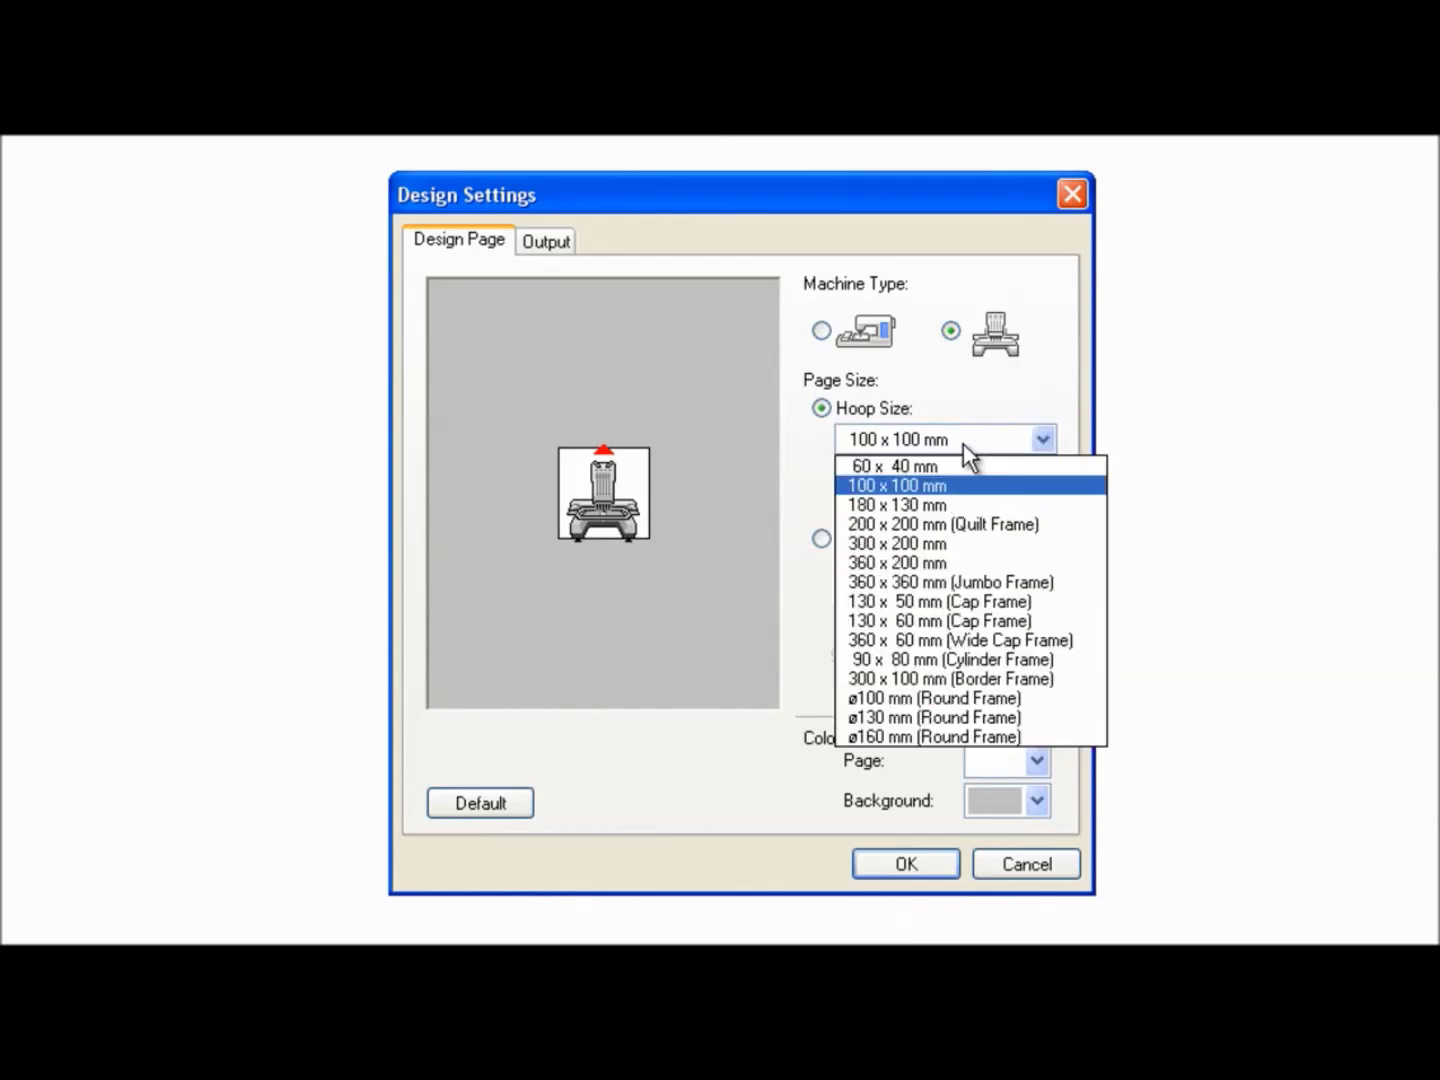
left_click(960, 504)
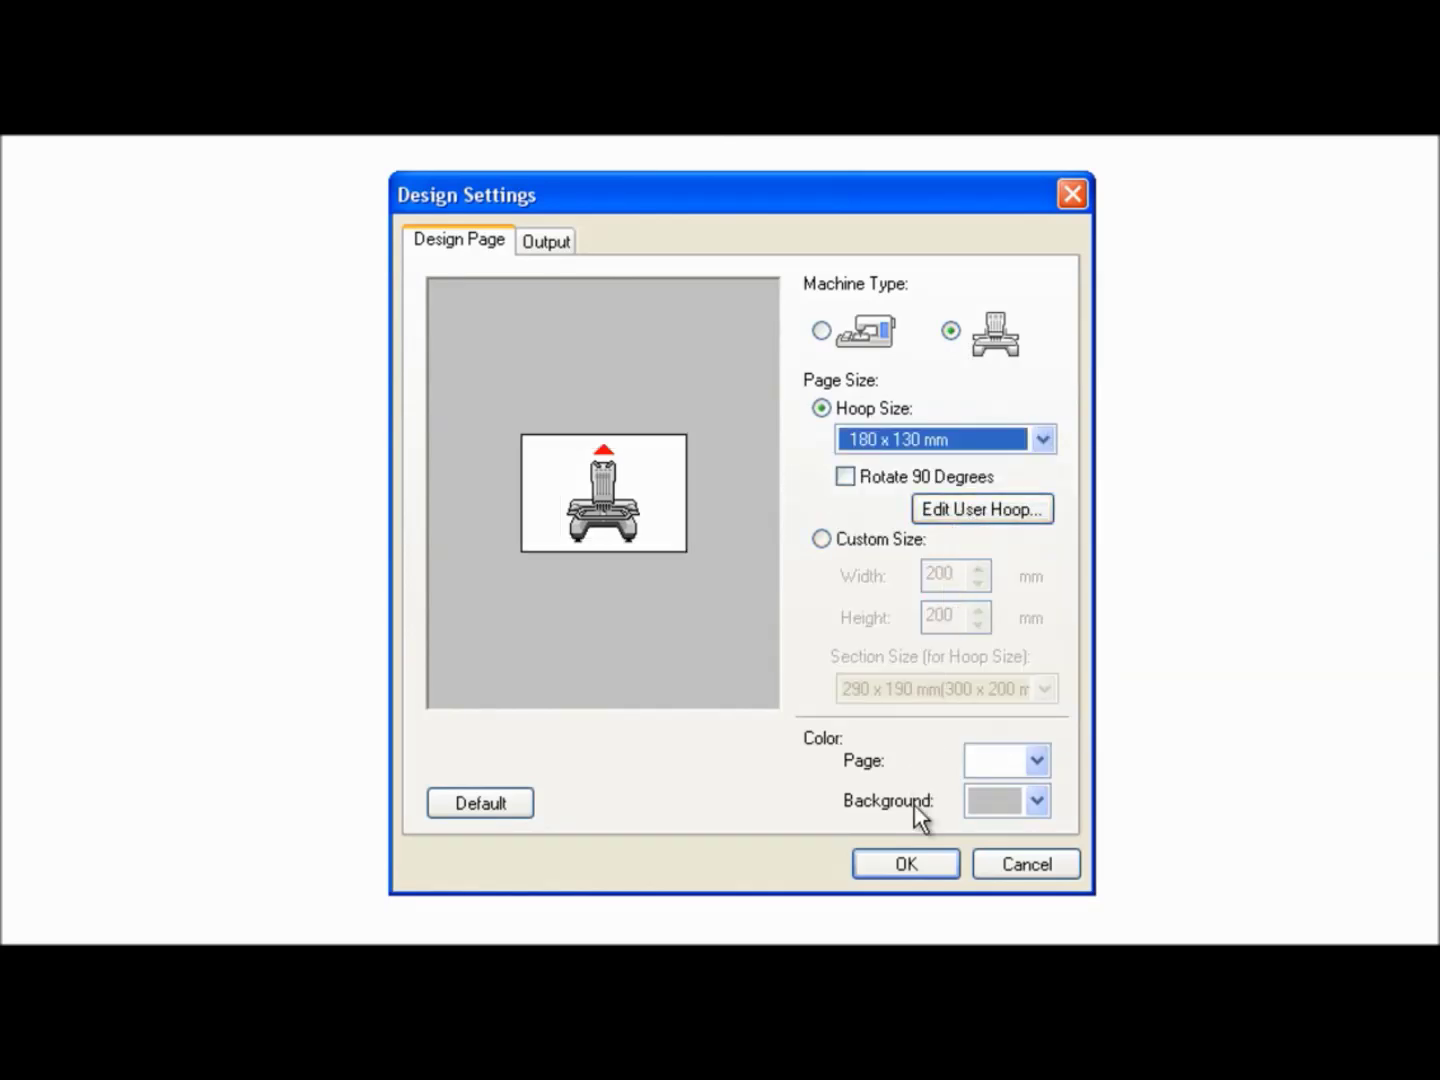
left_click(921, 859)
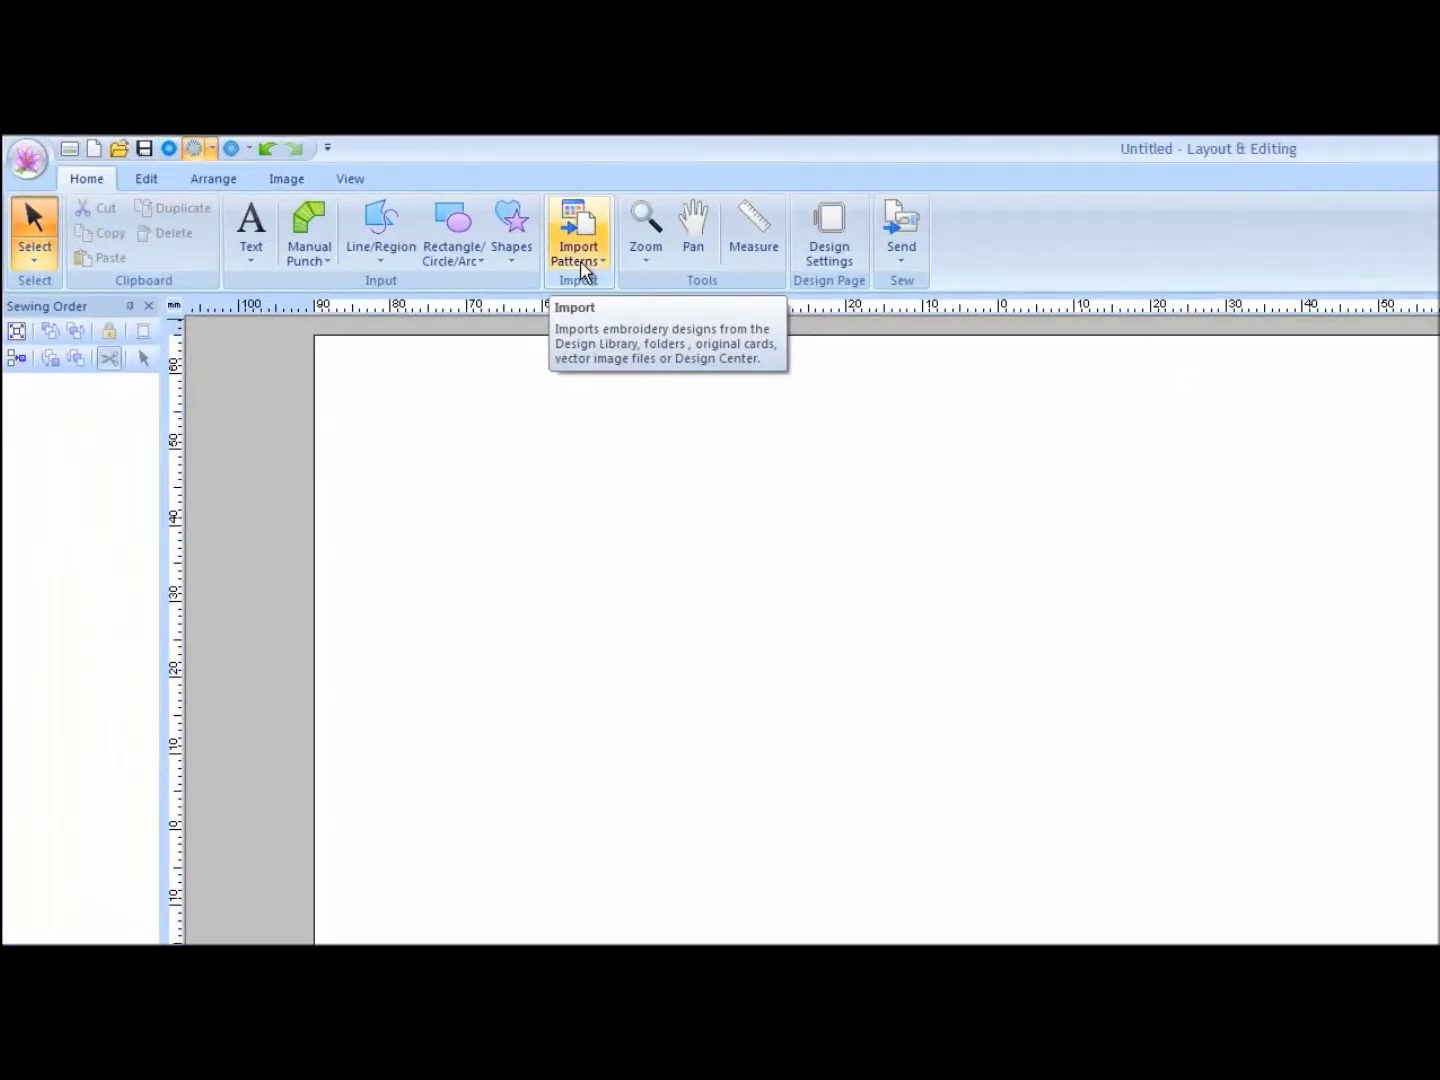
Step: Import the cocker spaniel design from the Design Library's Animals category
left_click(582, 268)
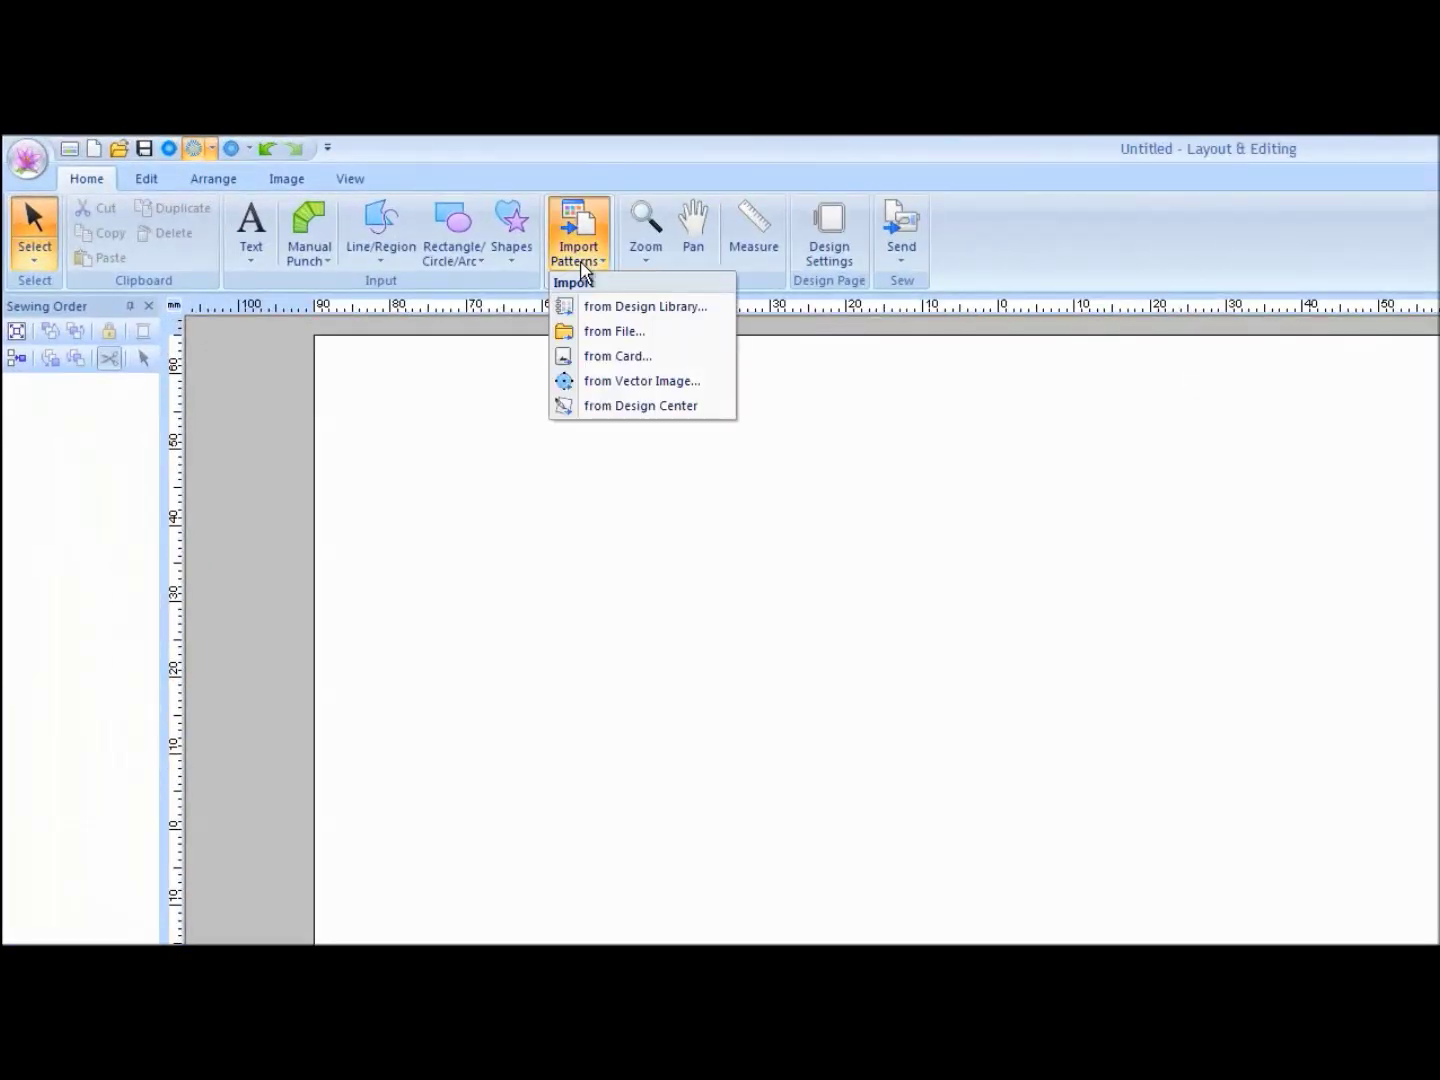
left_click(705, 311)
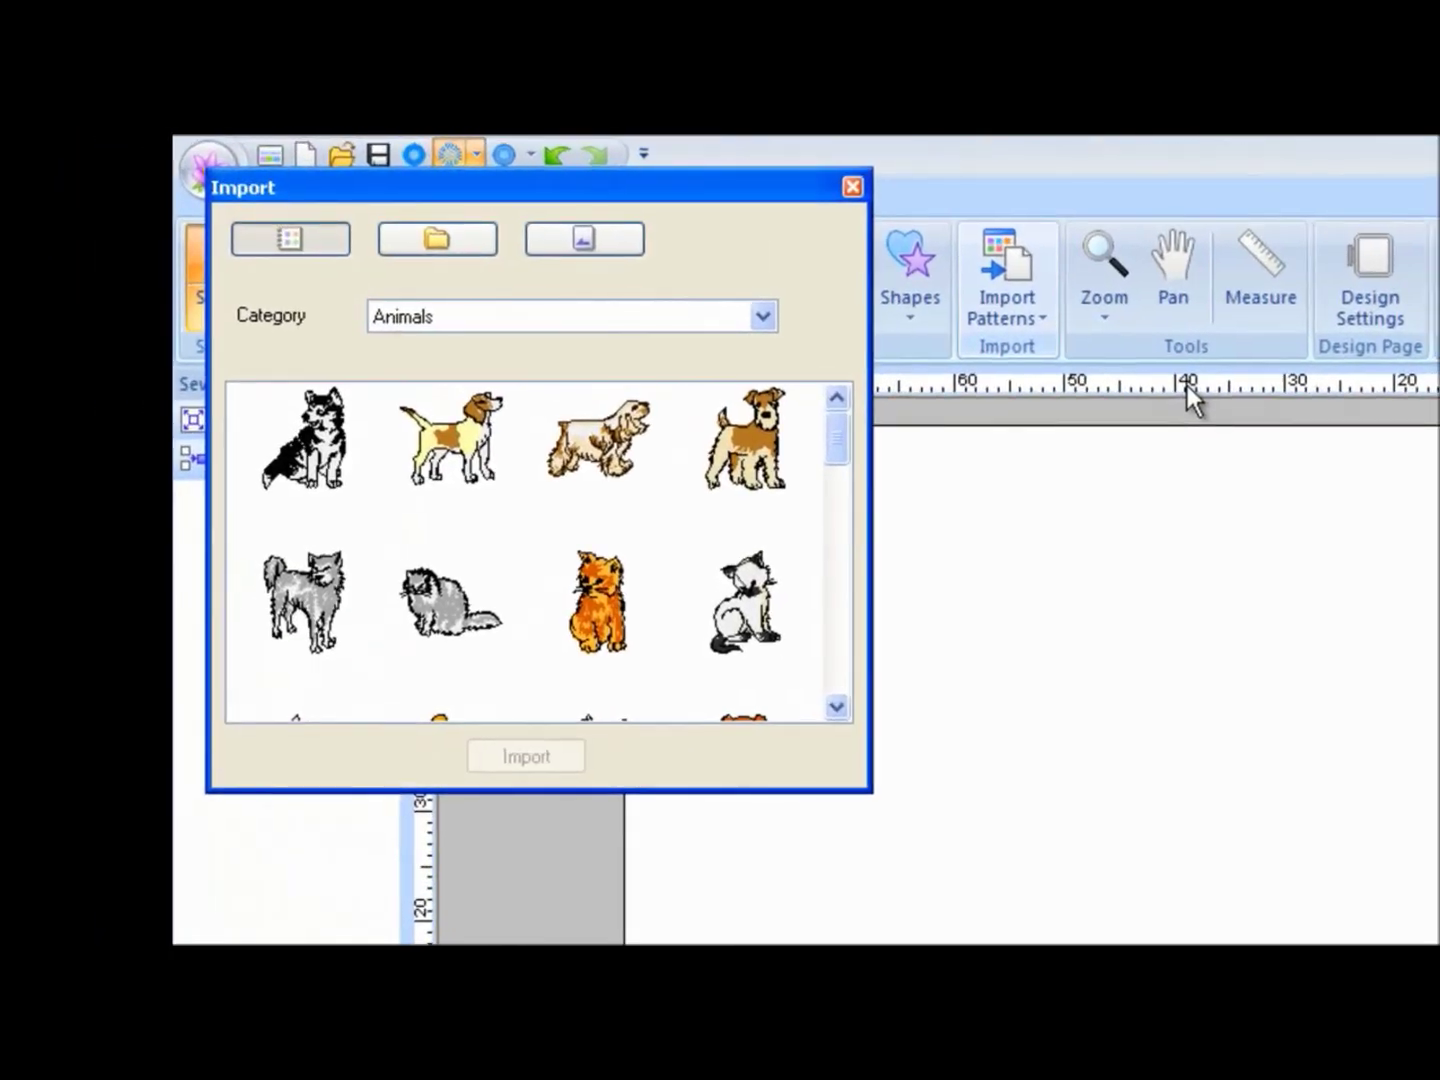
left_click(763, 318)
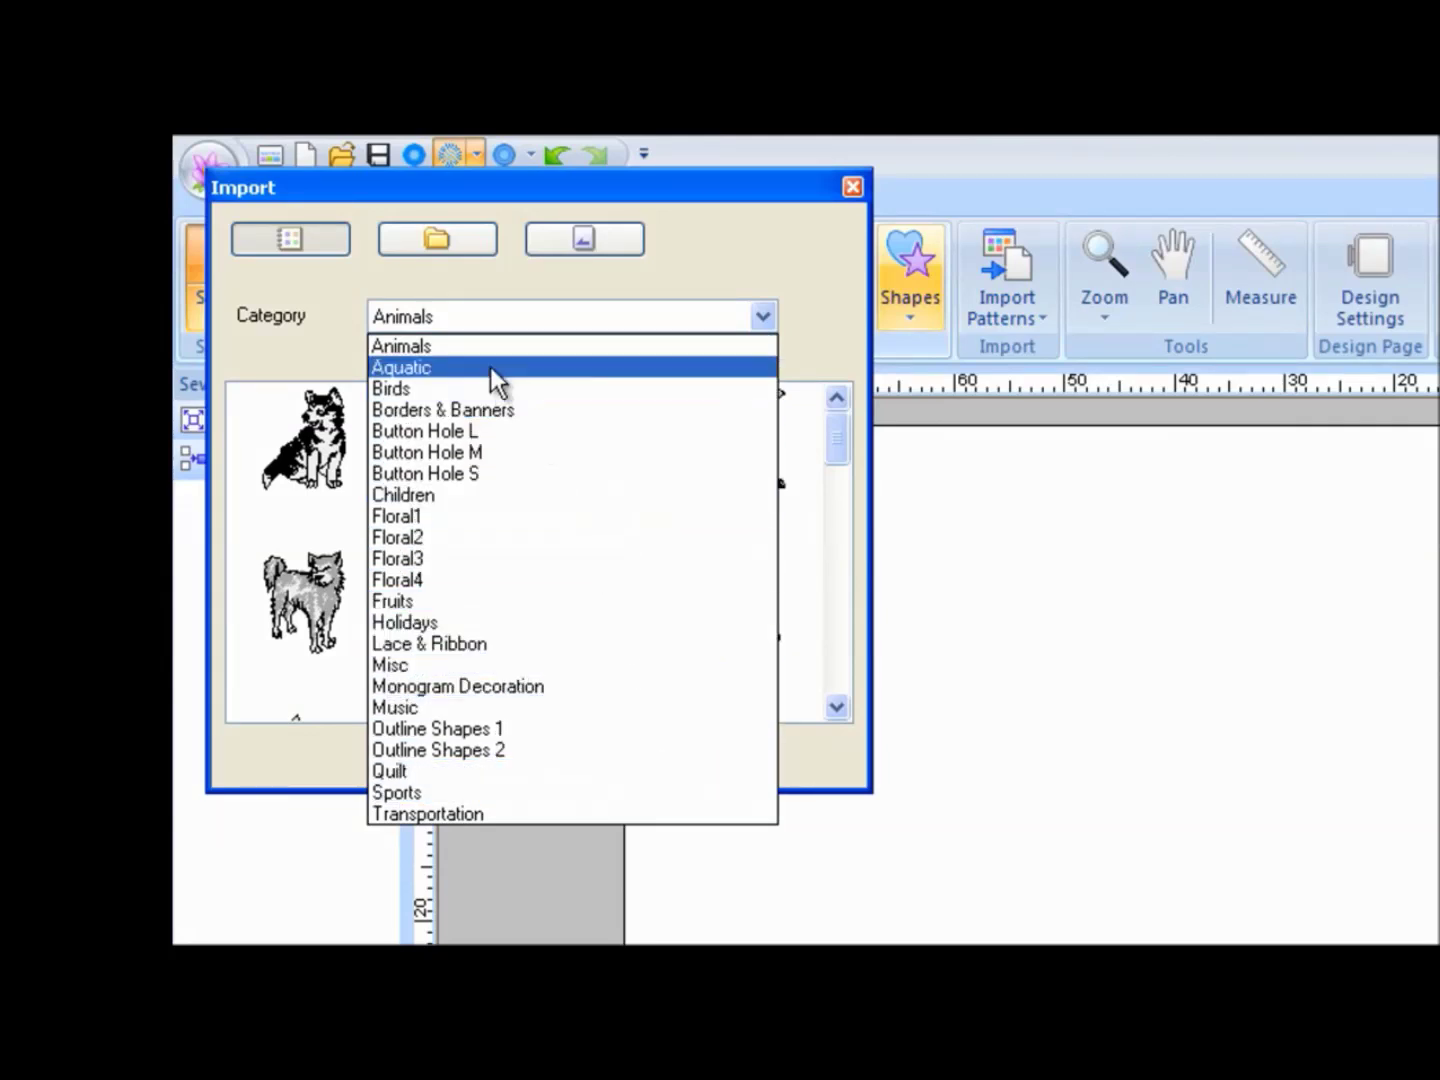
left_click(474, 347)
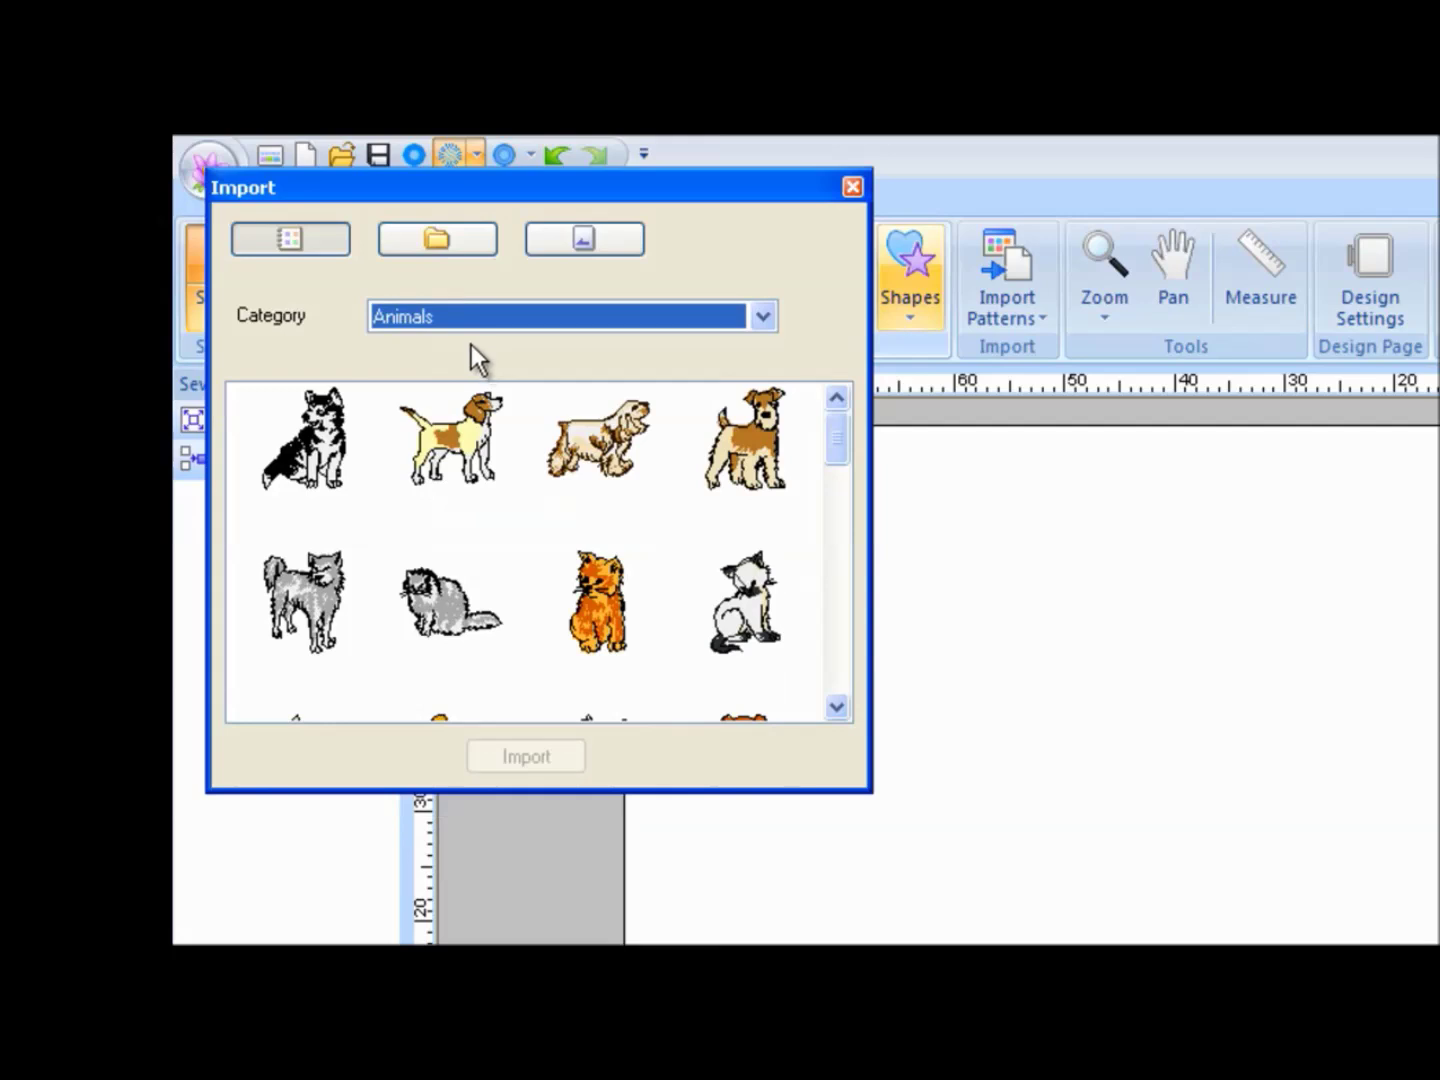
left_click(578, 455)
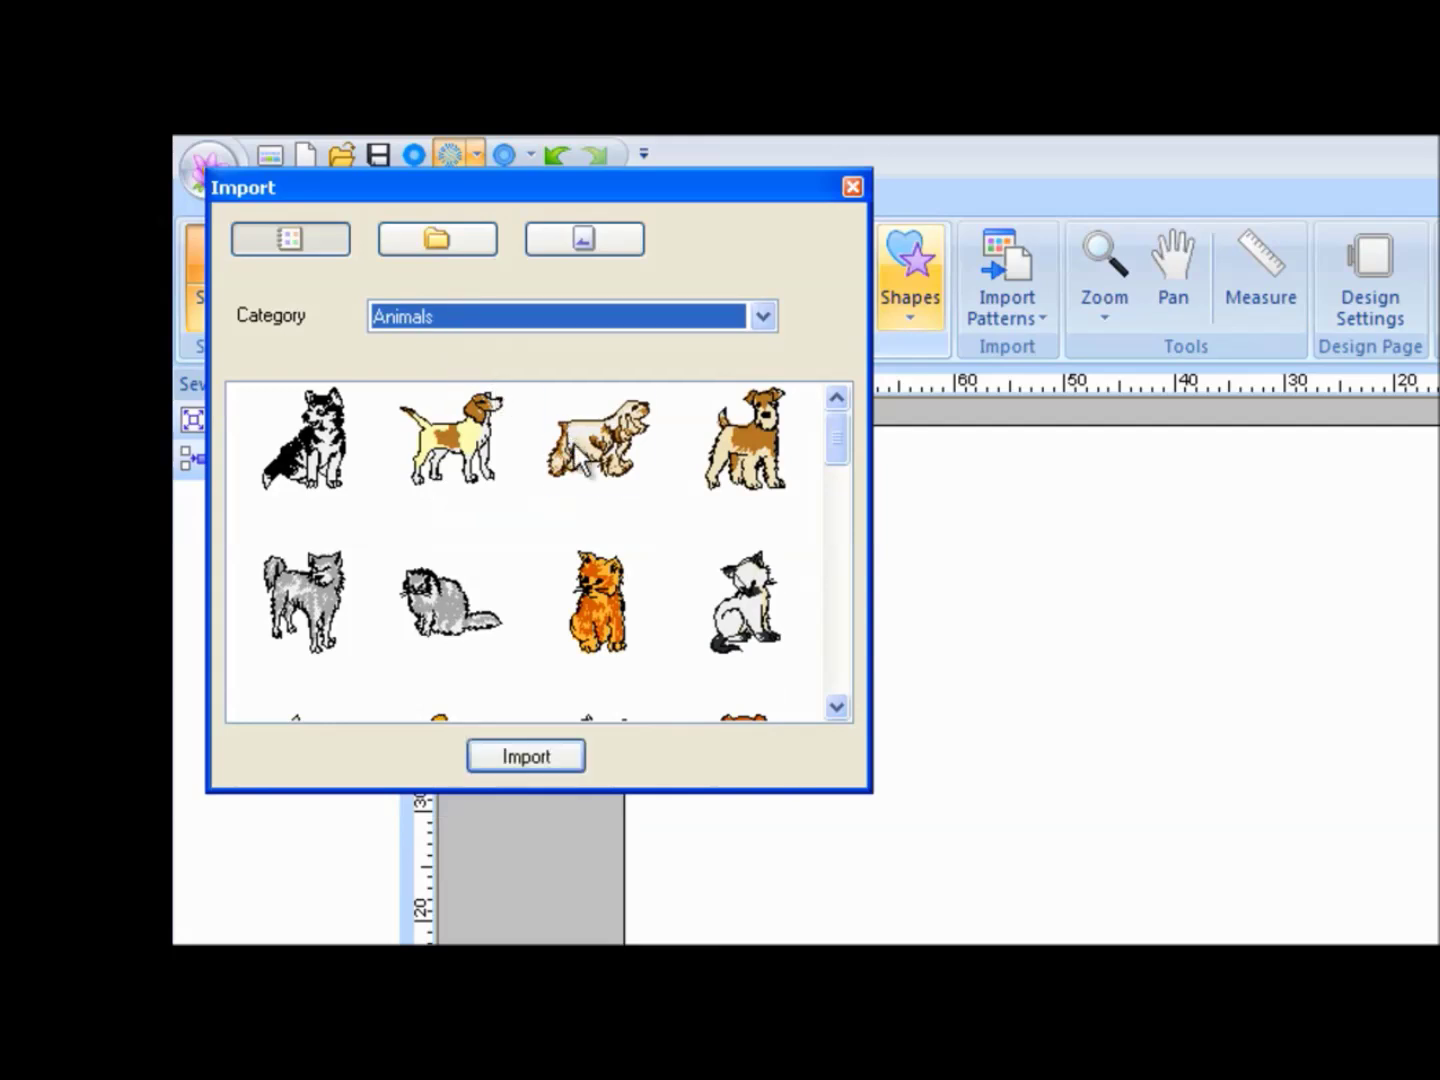
left_click(552, 755)
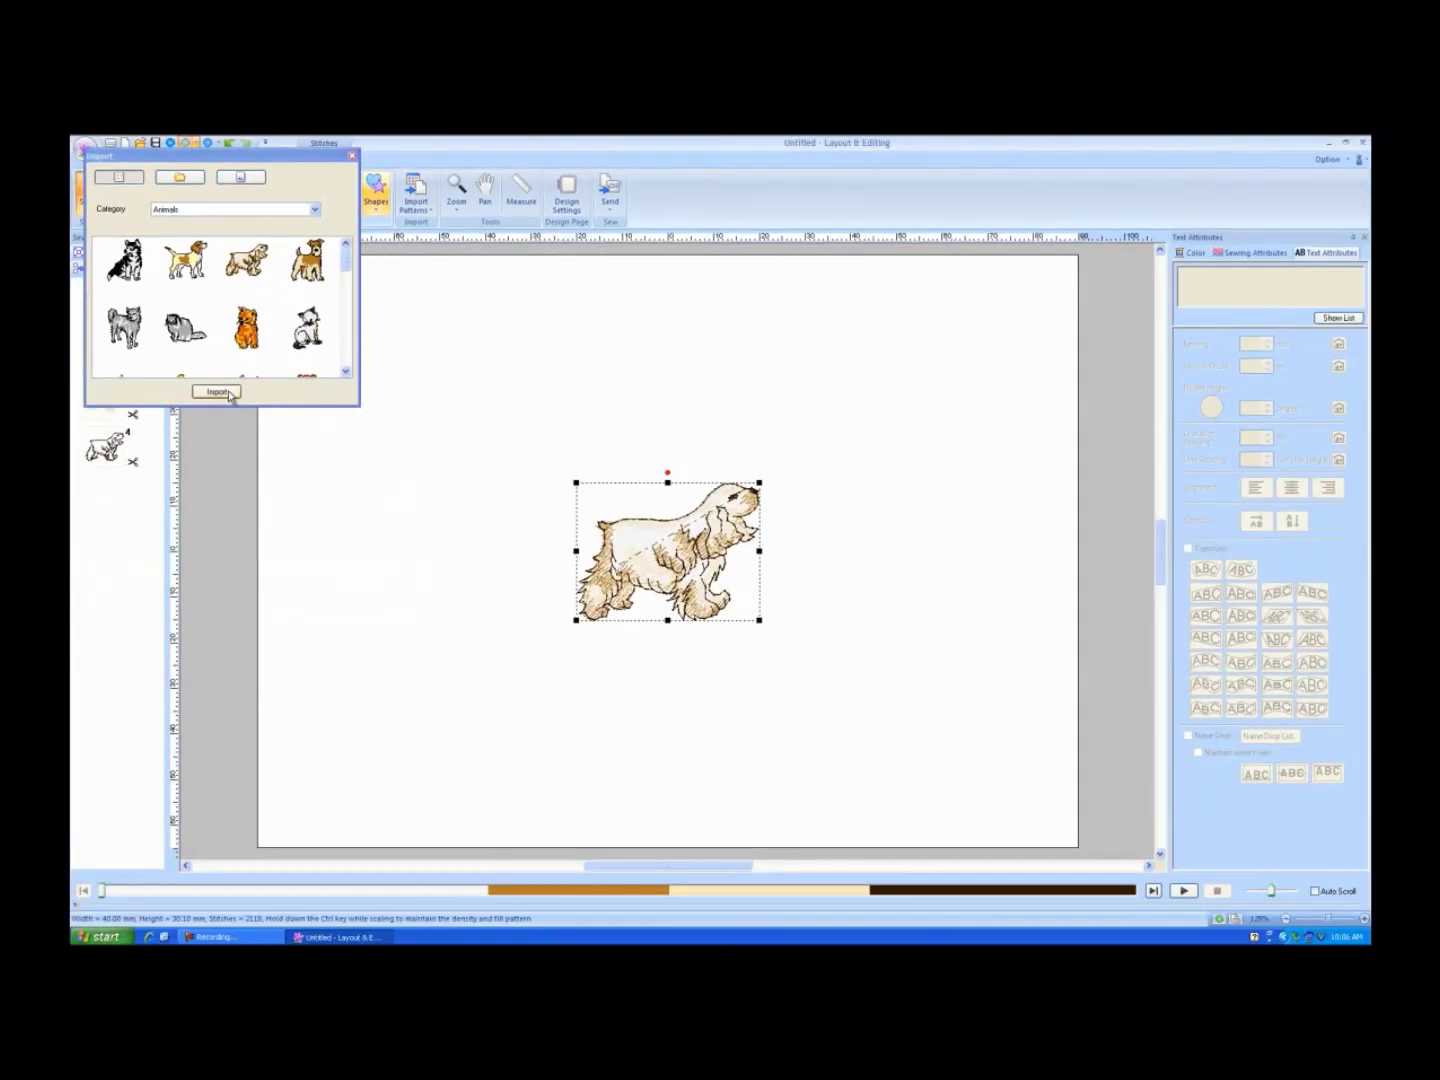
Step: Close the Import window and switch to the plain Text tool
left_click(352, 157)
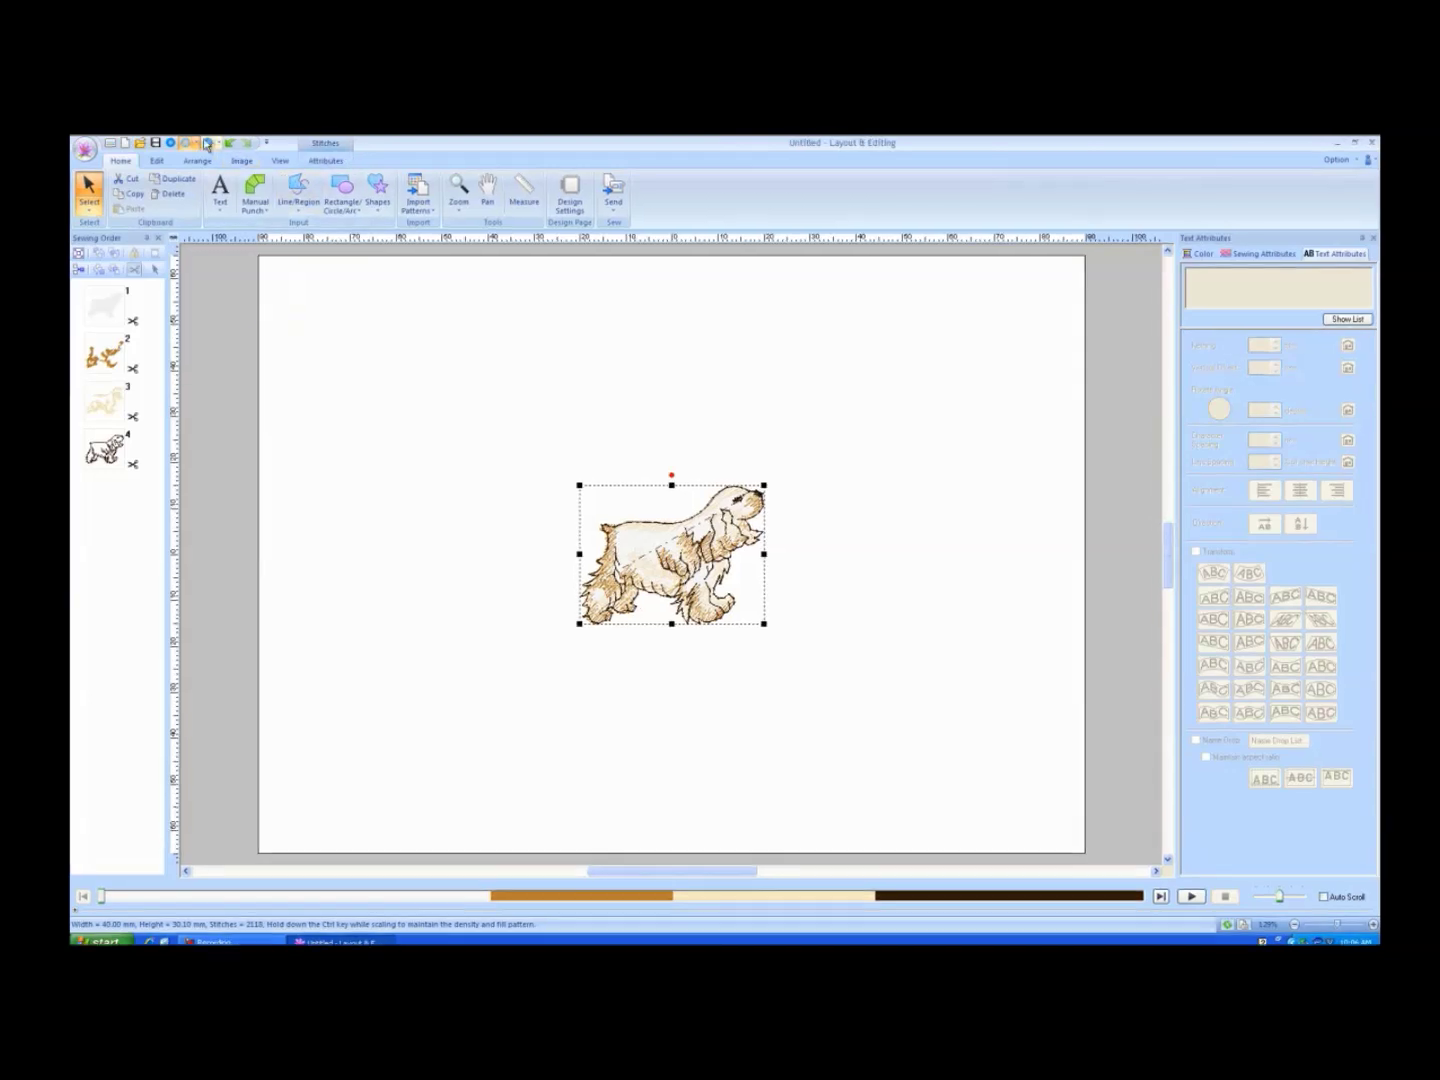
left_click(220, 193)
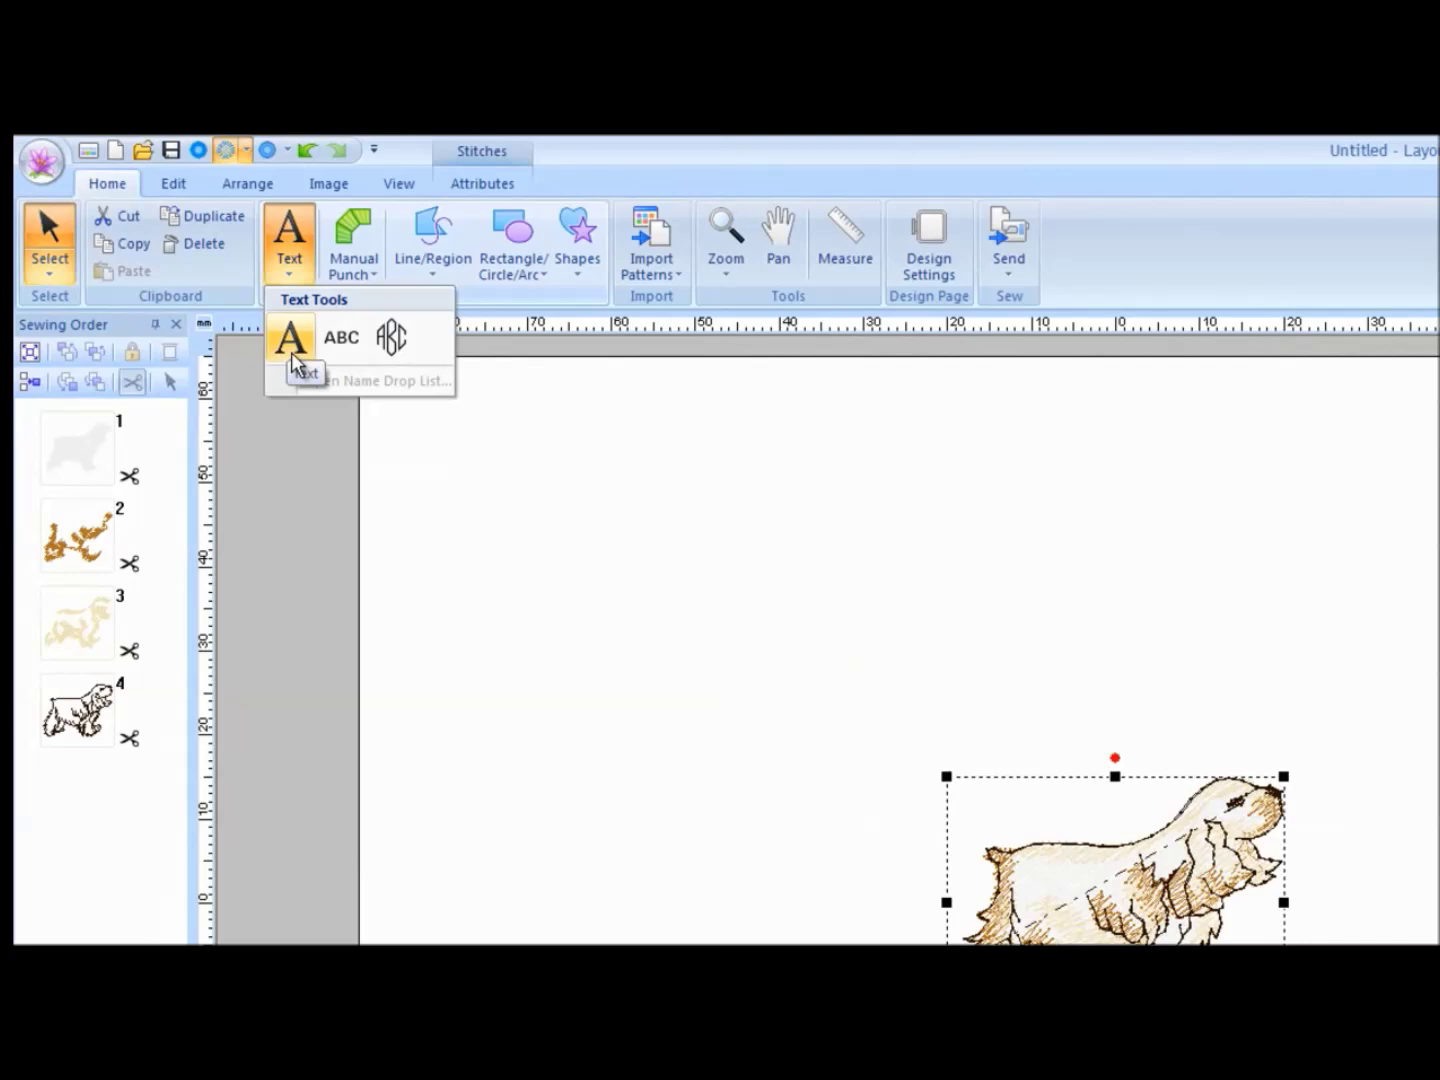
left_click(291, 349)
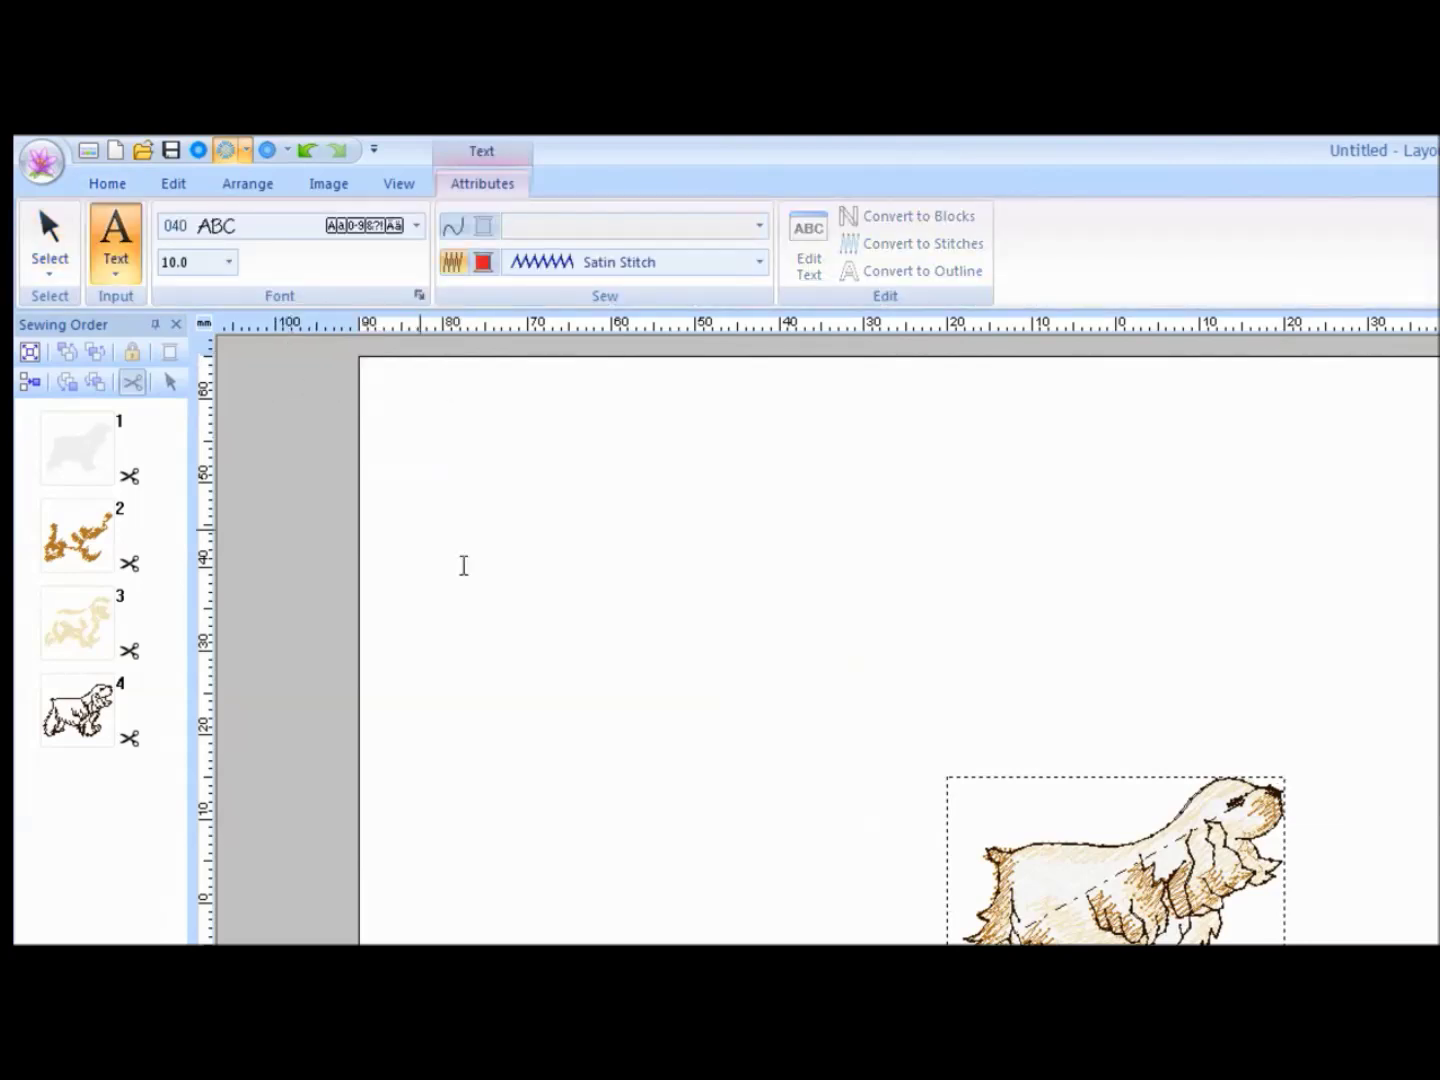
Step: Choose font 033 as the lettering font
left_click(417, 226)
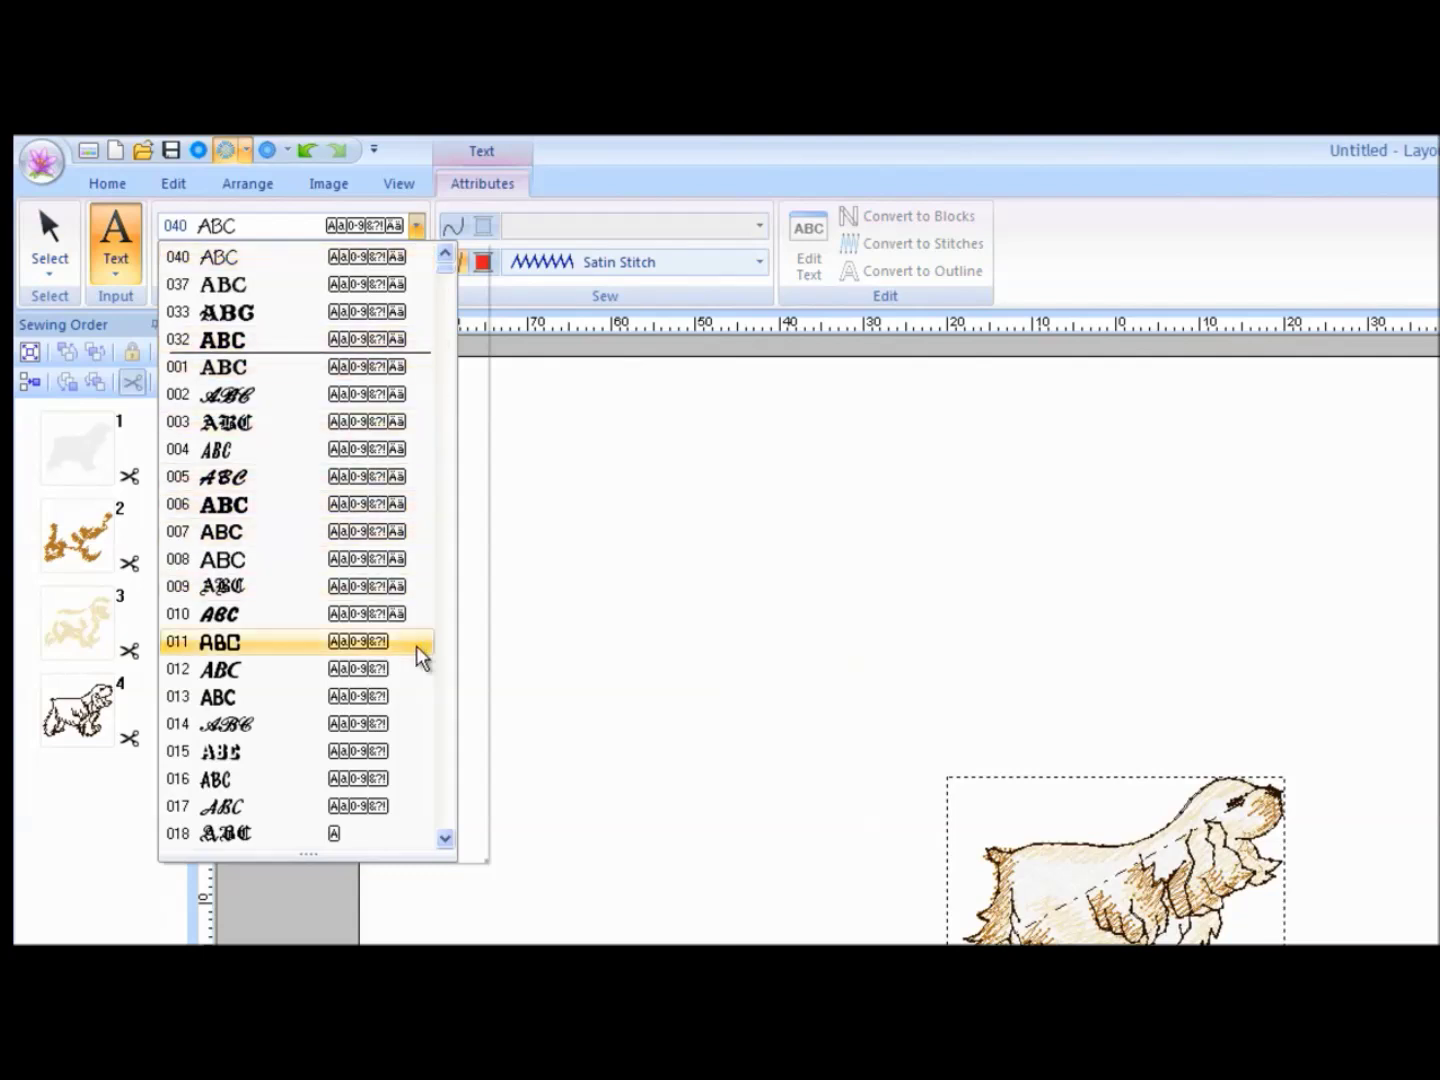
left_click(446, 840)
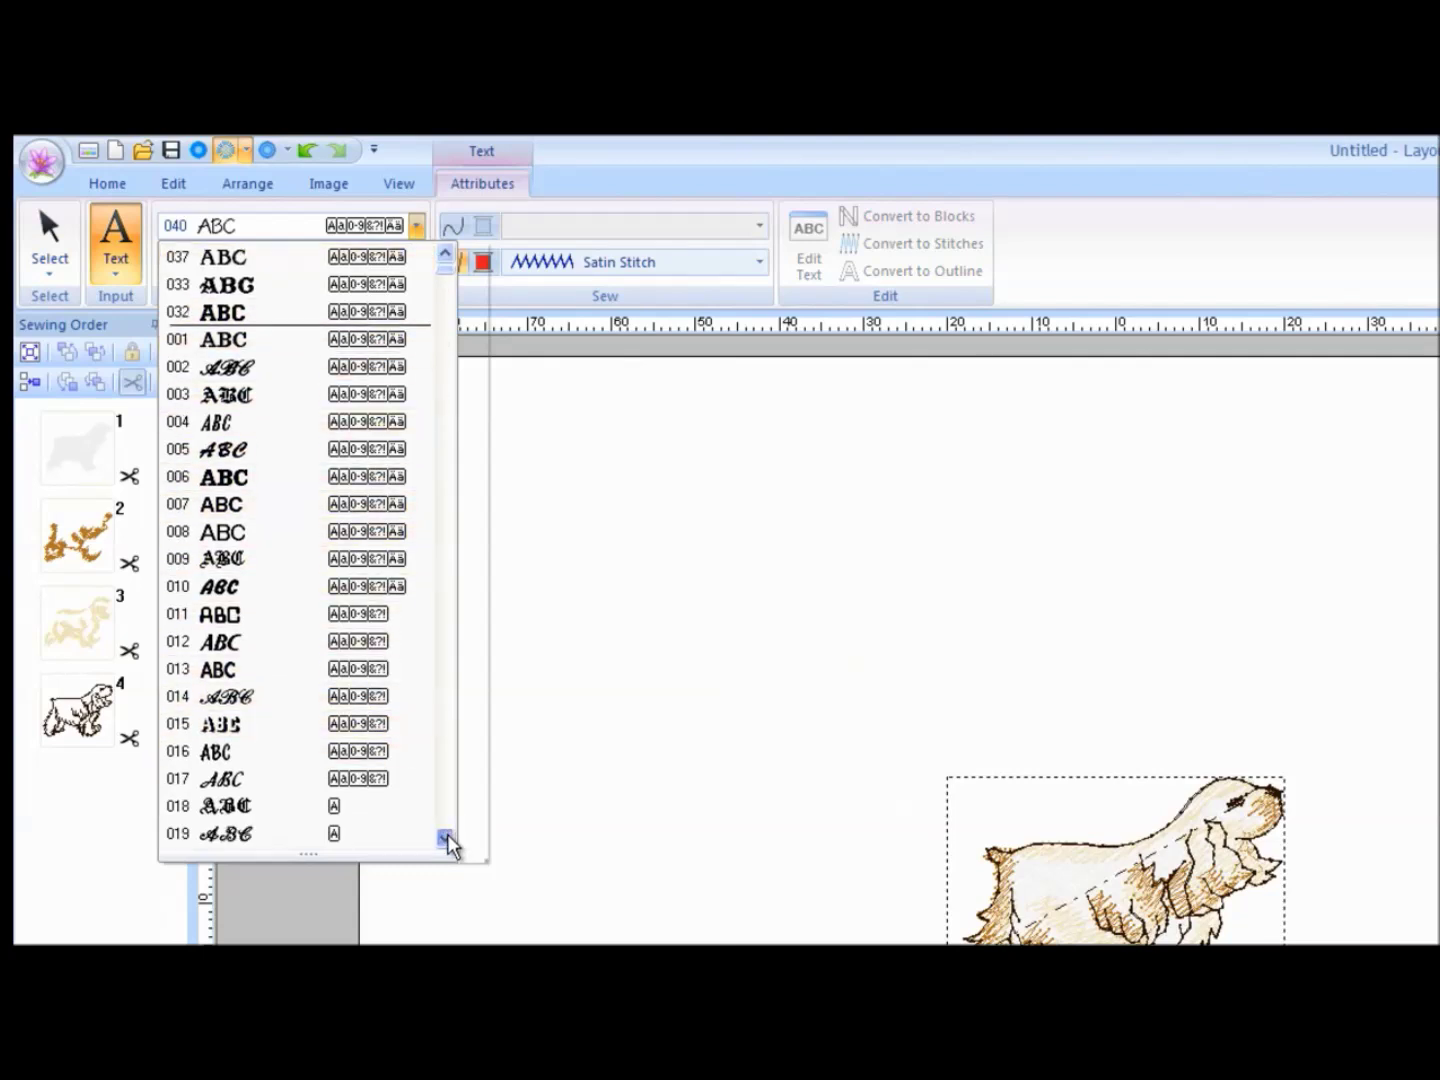
left_click(446, 841)
left_click(446, 840)
left_click(445, 840)
left_click(445, 840)
left_click(445, 841)
left_click(446, 840)
left_click(445, 841)
left_click(446, 841)
left_click(446, 840)
left_click(445, 840)
left_click(445, 840)
left_click(446, 840)
left_click(446, 841)
left_click(446, 841)
left_click(446, 840)
left_click(446, 840)
left_click(446, 840)
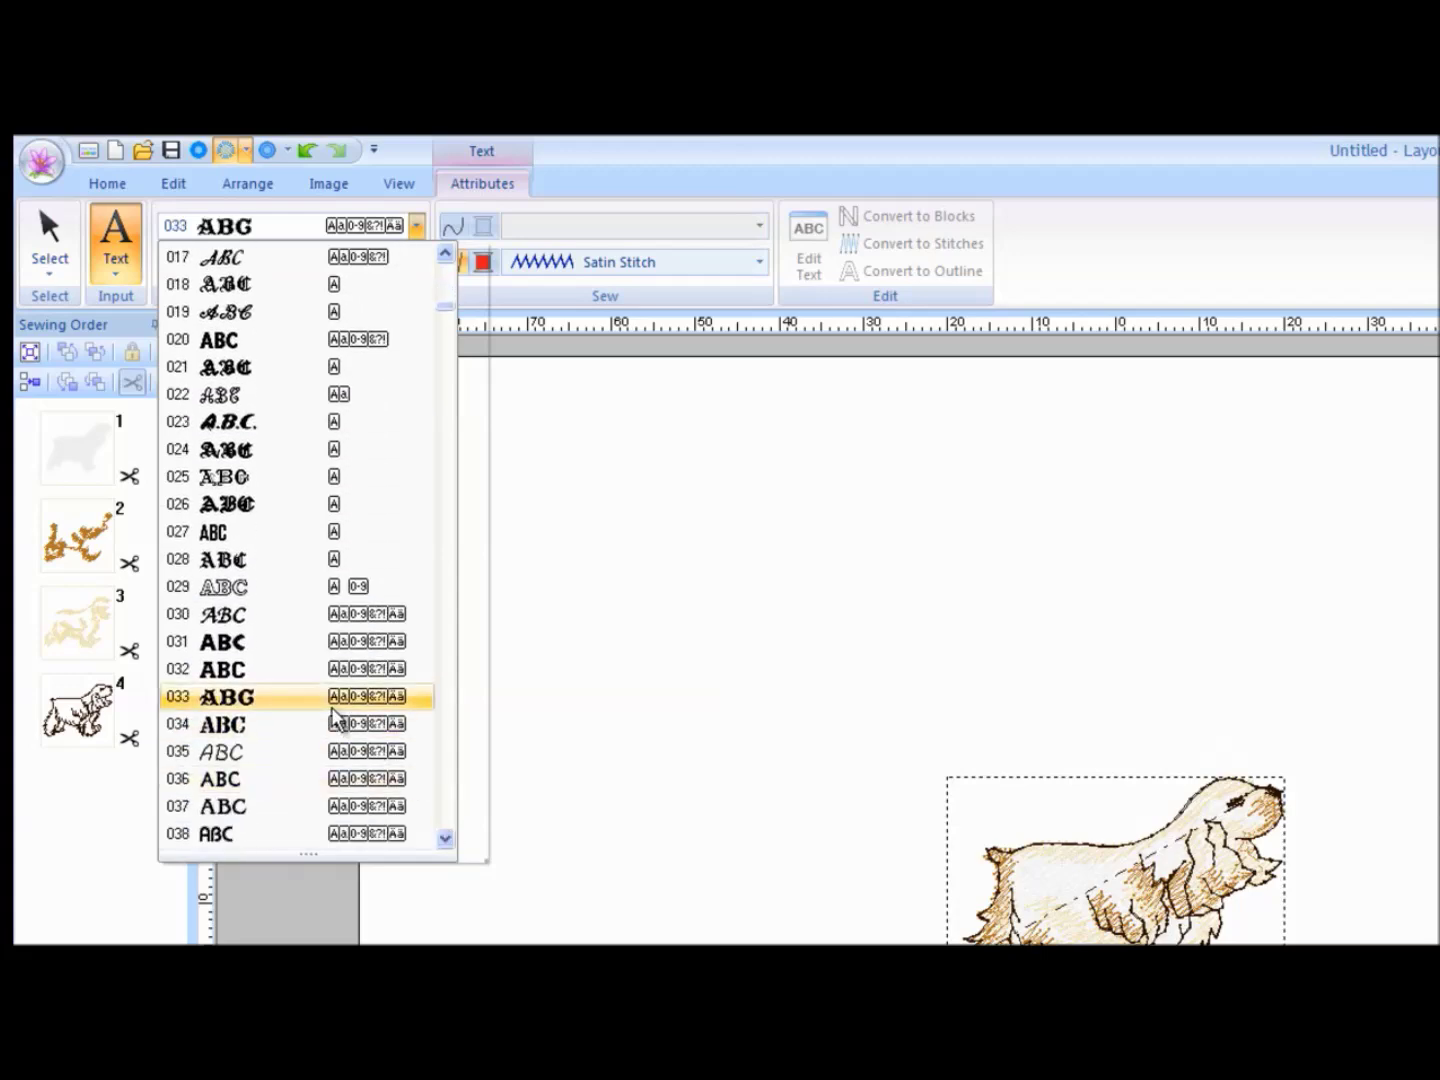
left_click(333, 700)
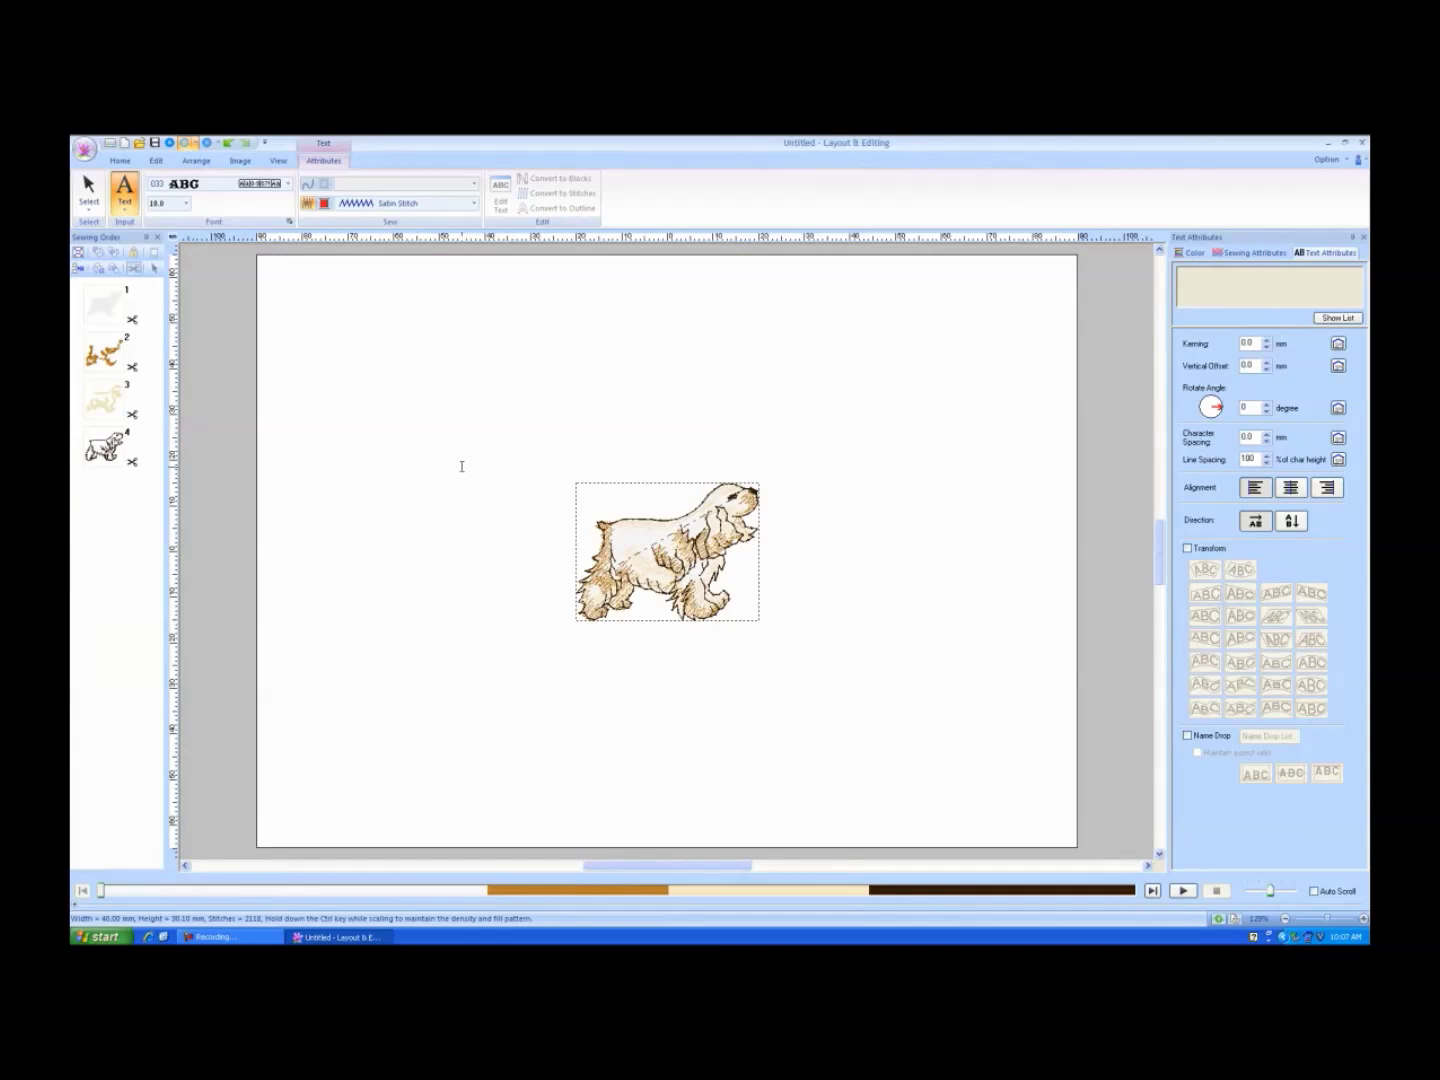
Step: Add the lettering 'Rufus' just above the spaniel
left_click(573, 458)
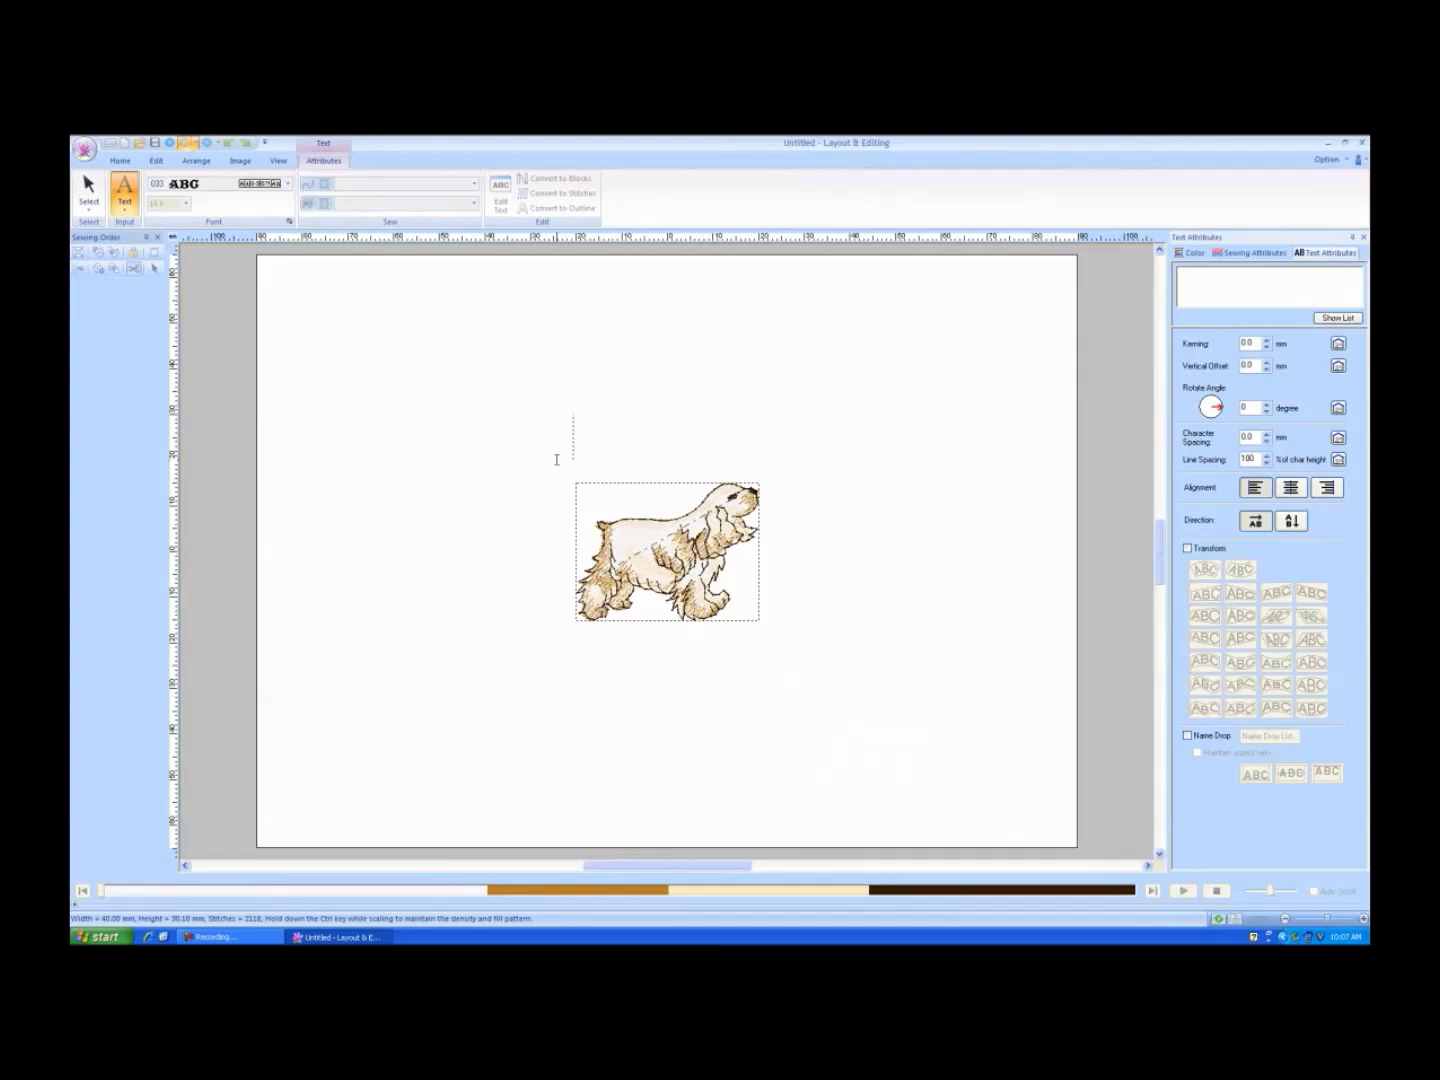
type("Rufus")
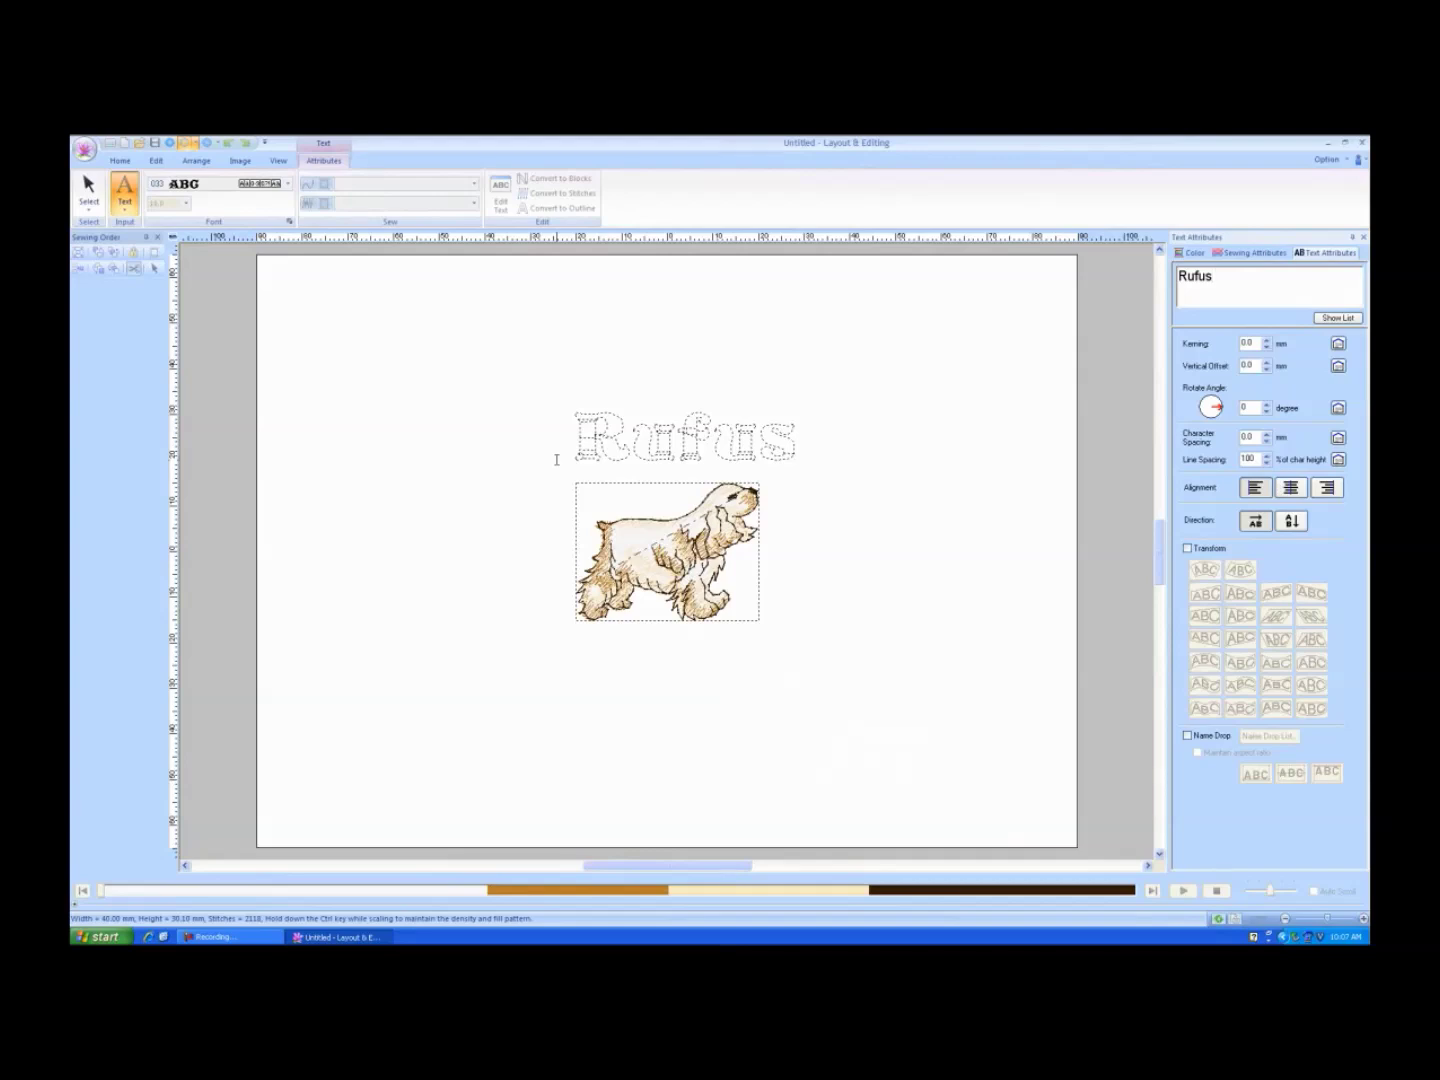
key("Return")
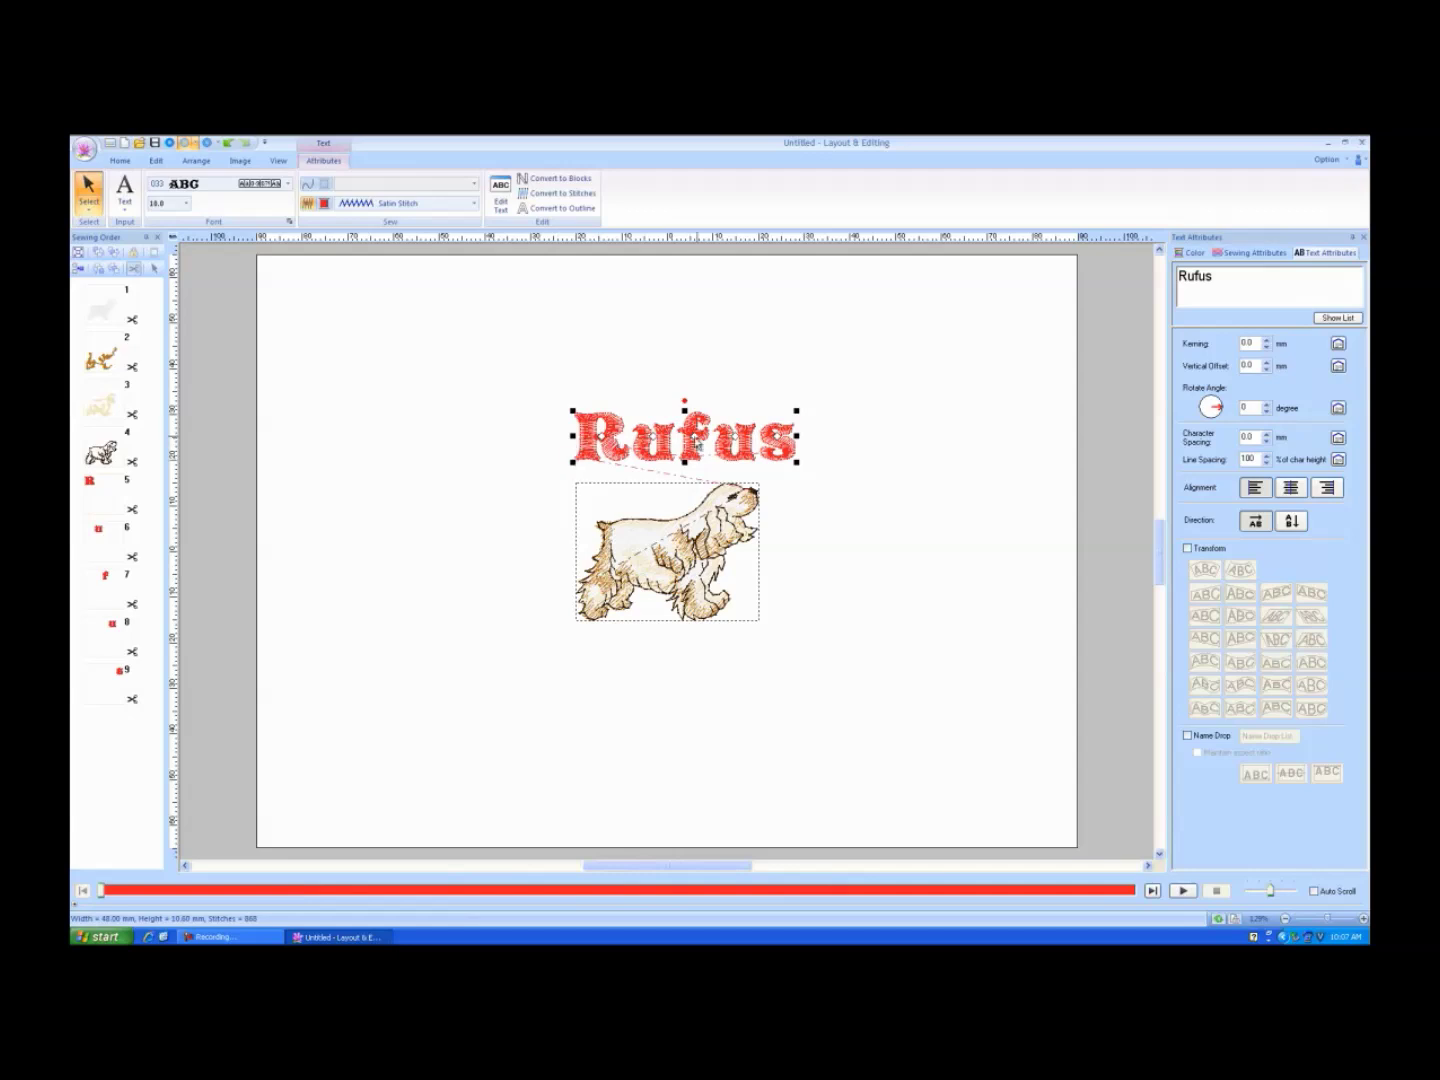
Step: Nudge the Rufus lettering above the dog and select both objects
left_click_drag(692, 443, 691, 458)
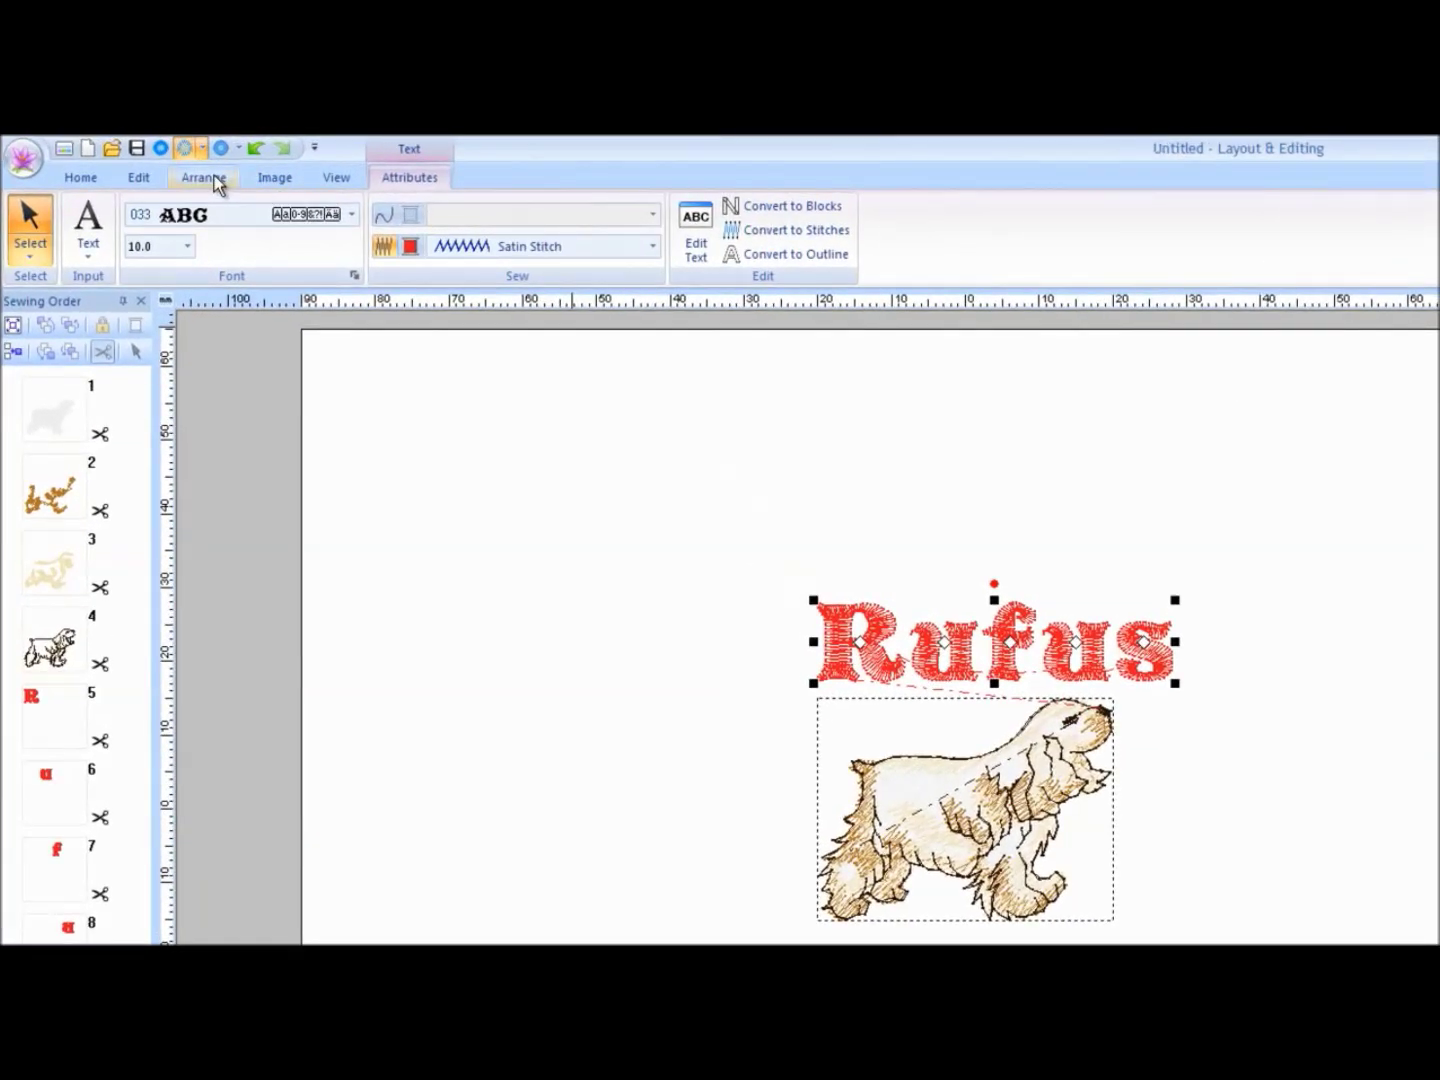
left_click(202, 178)
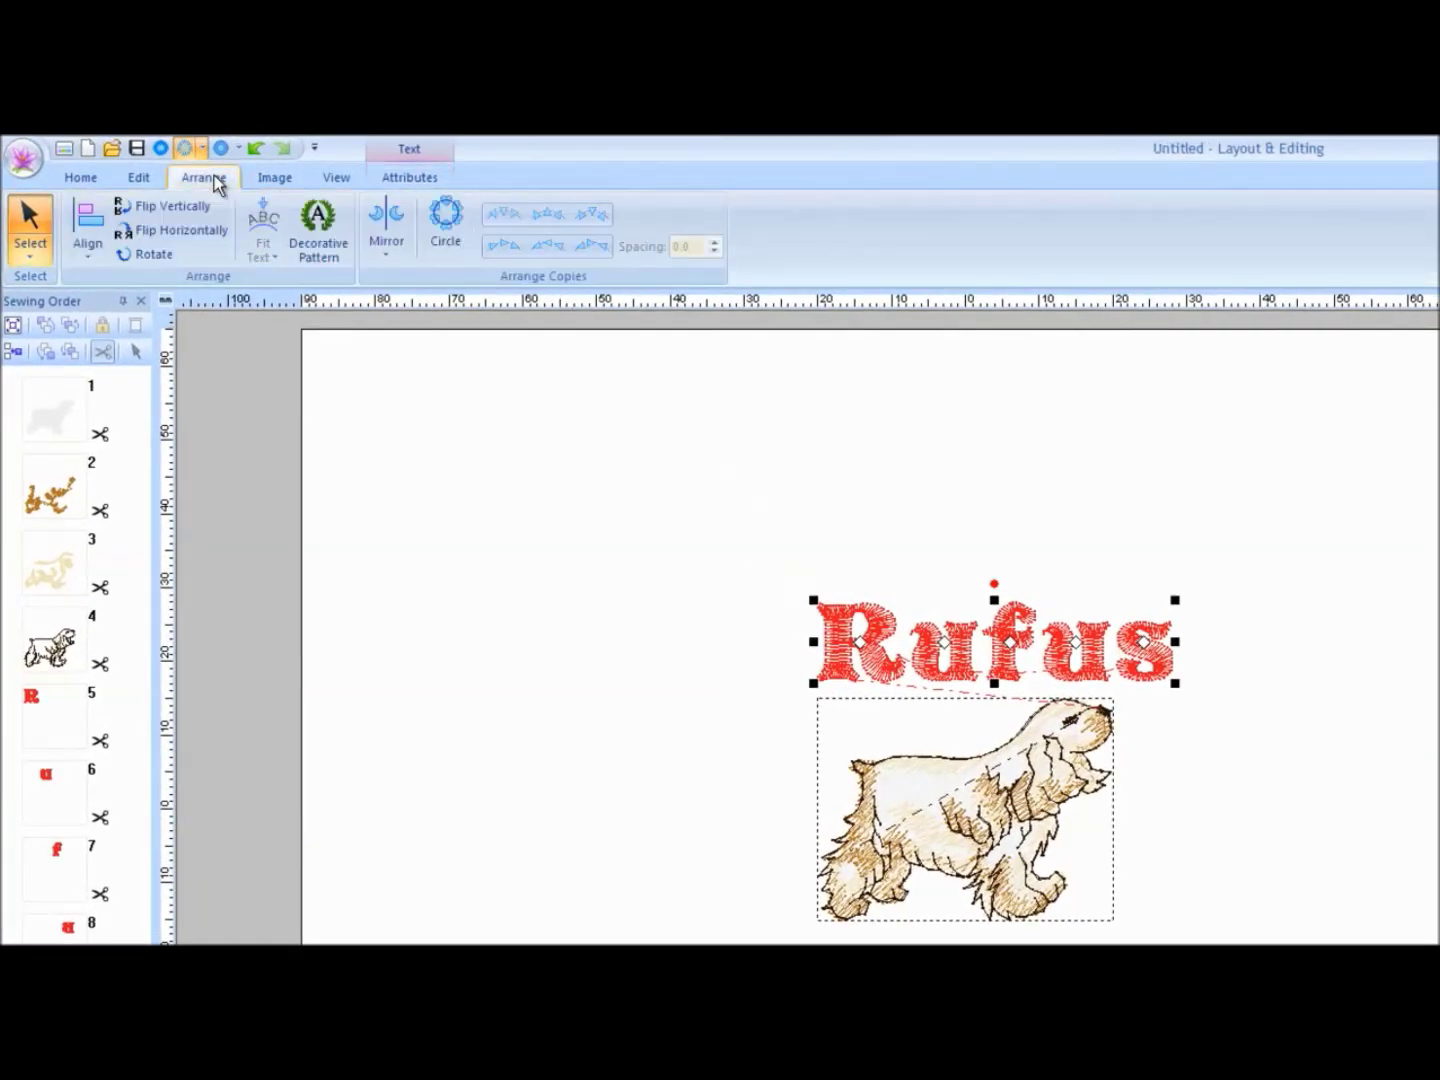
left_click(38, 262)
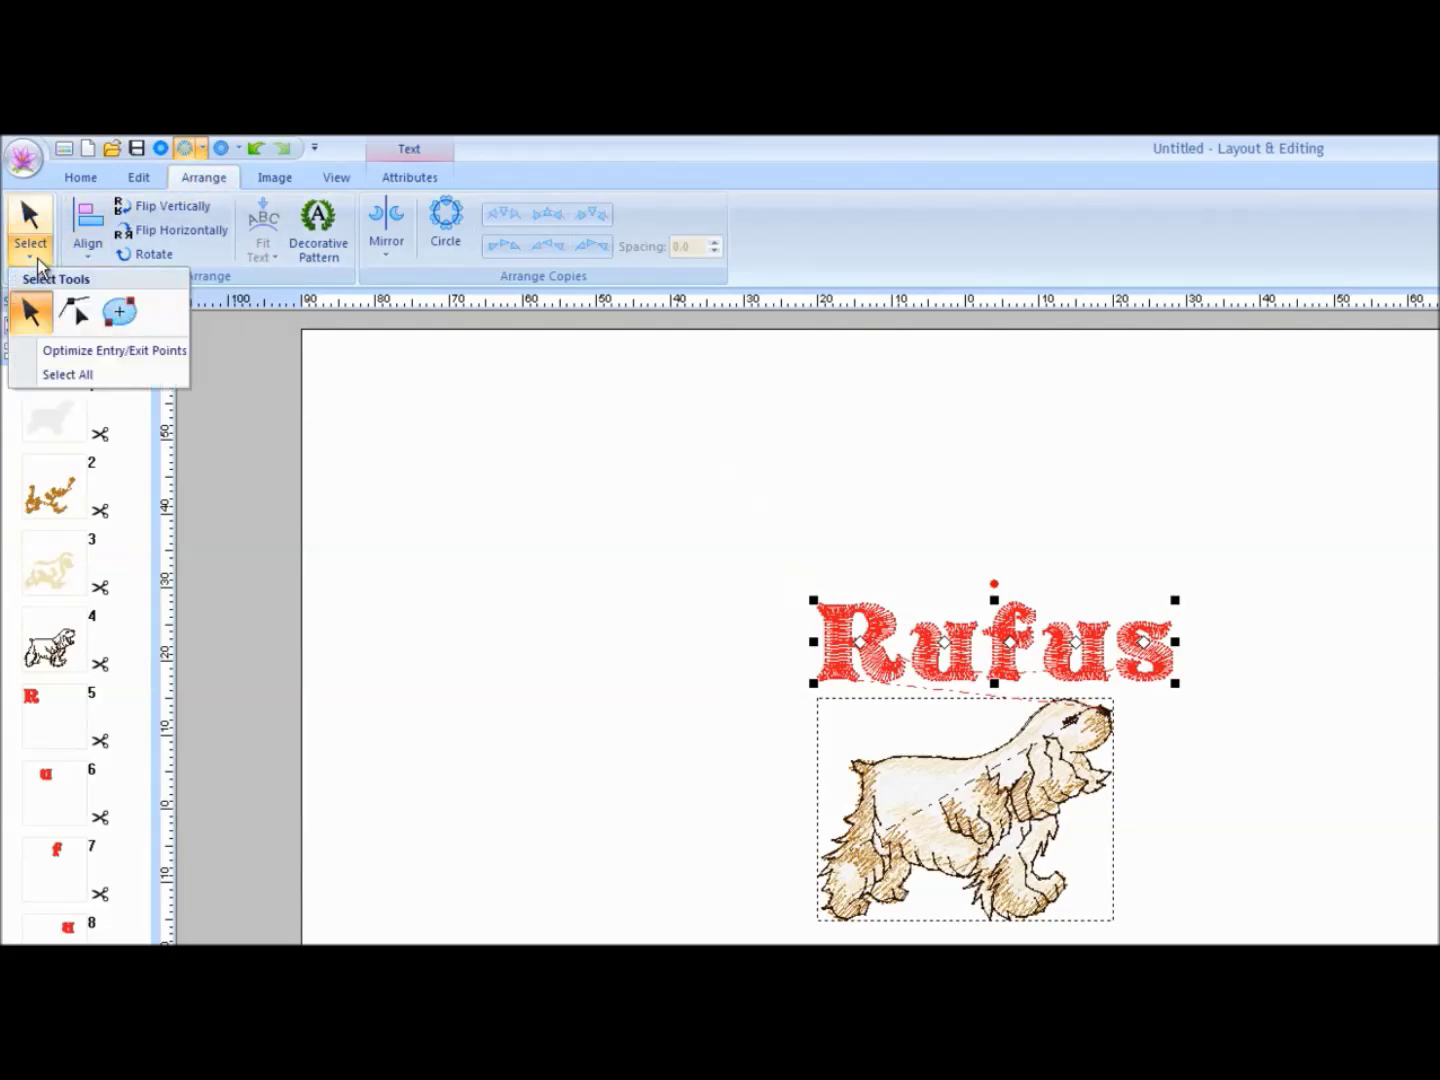
left_click(79, 380)
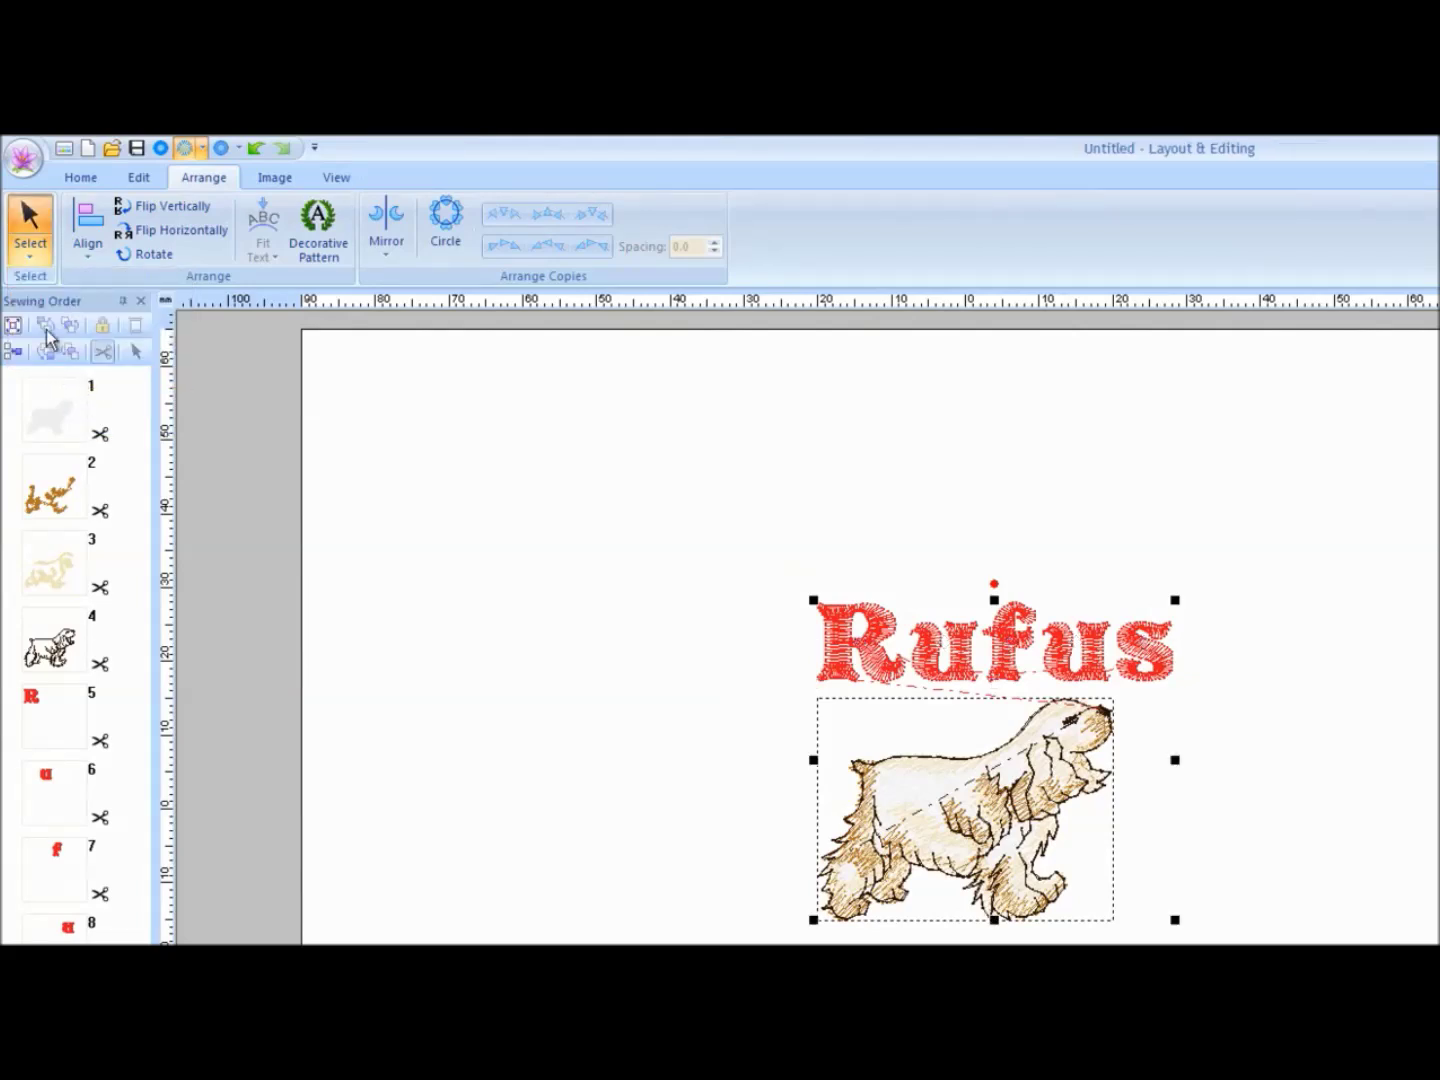
Step: Centre the dog under Rufus and move the whole design to the page centre
left_click(87, 259)
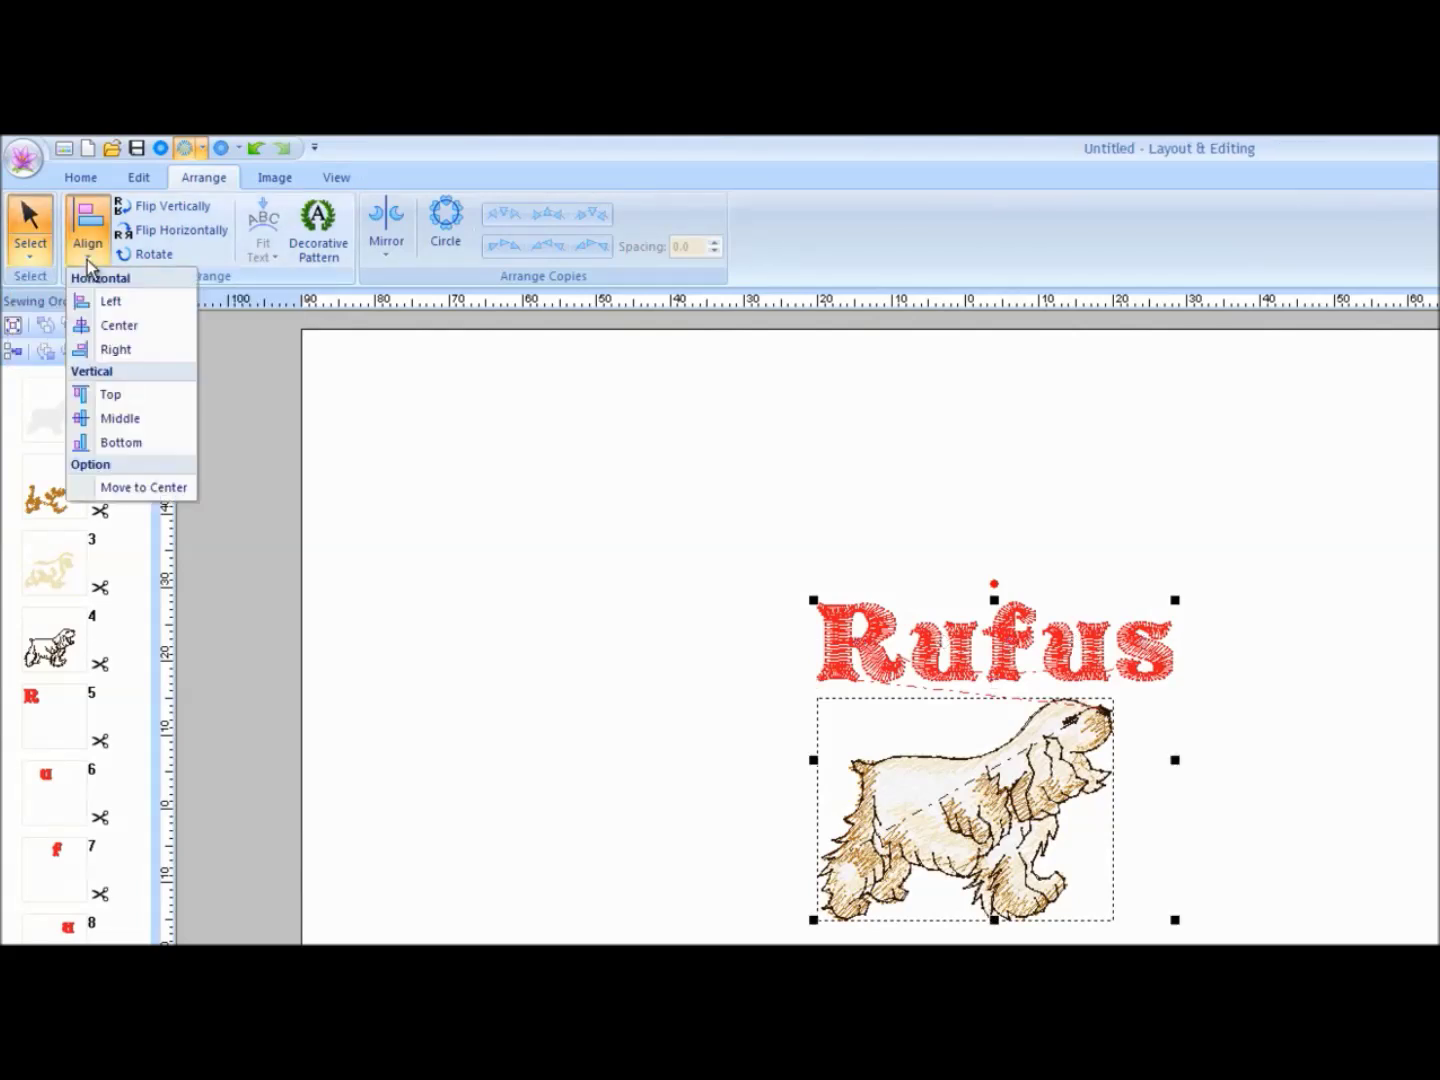
left_click(109, 333)
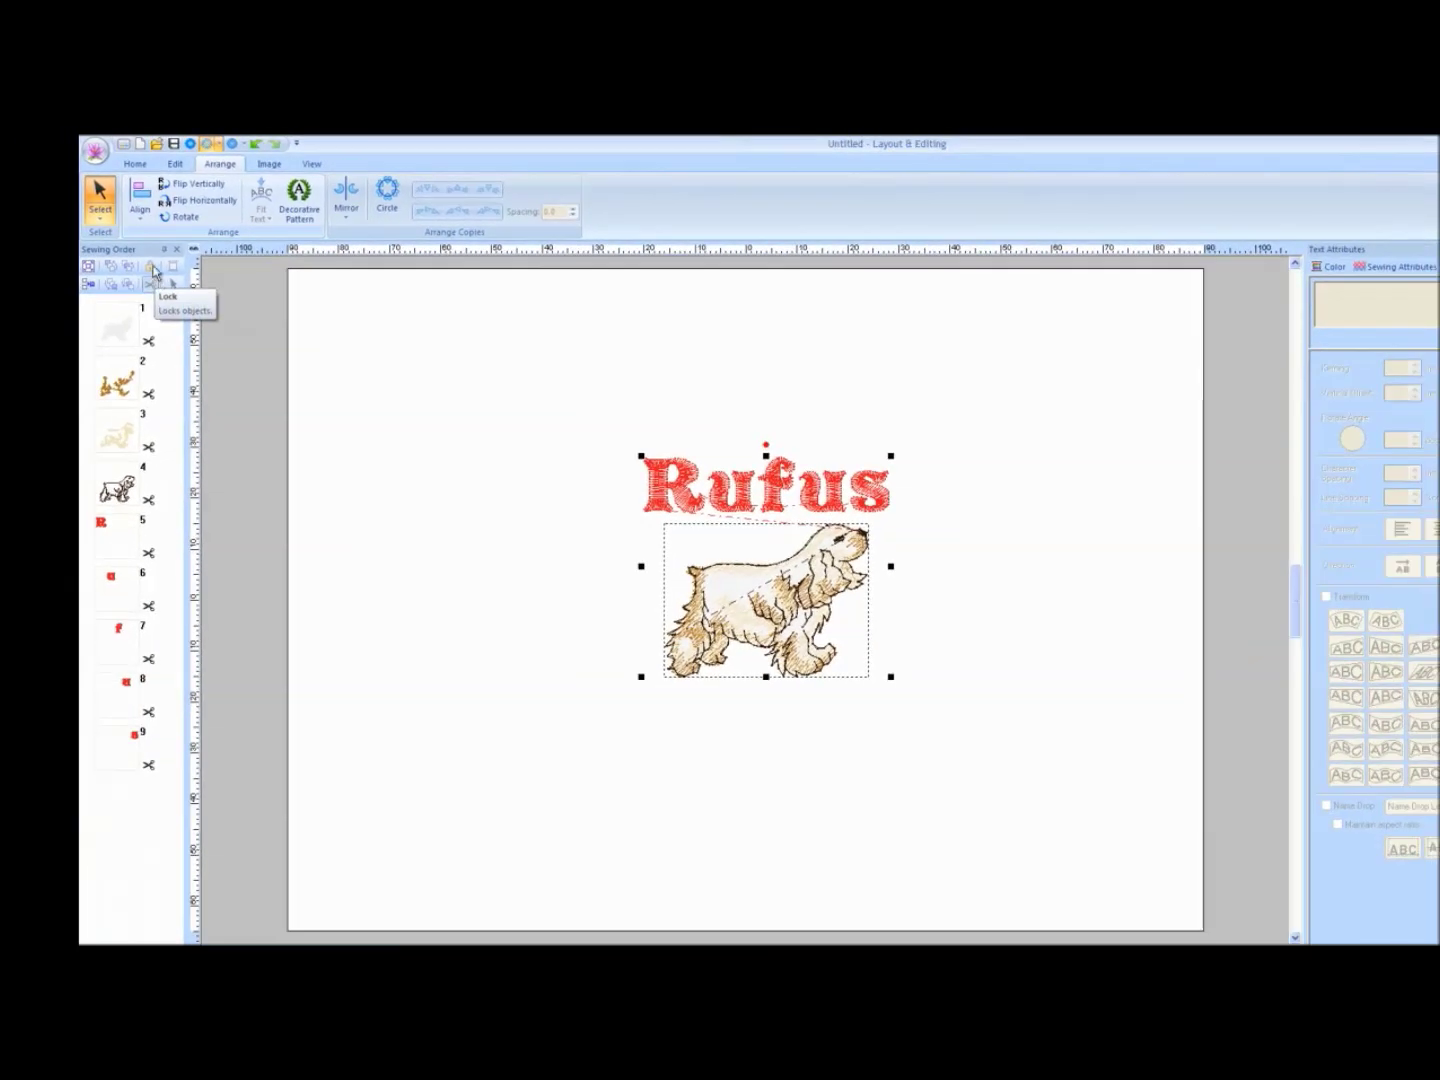
left_click(139, 220)
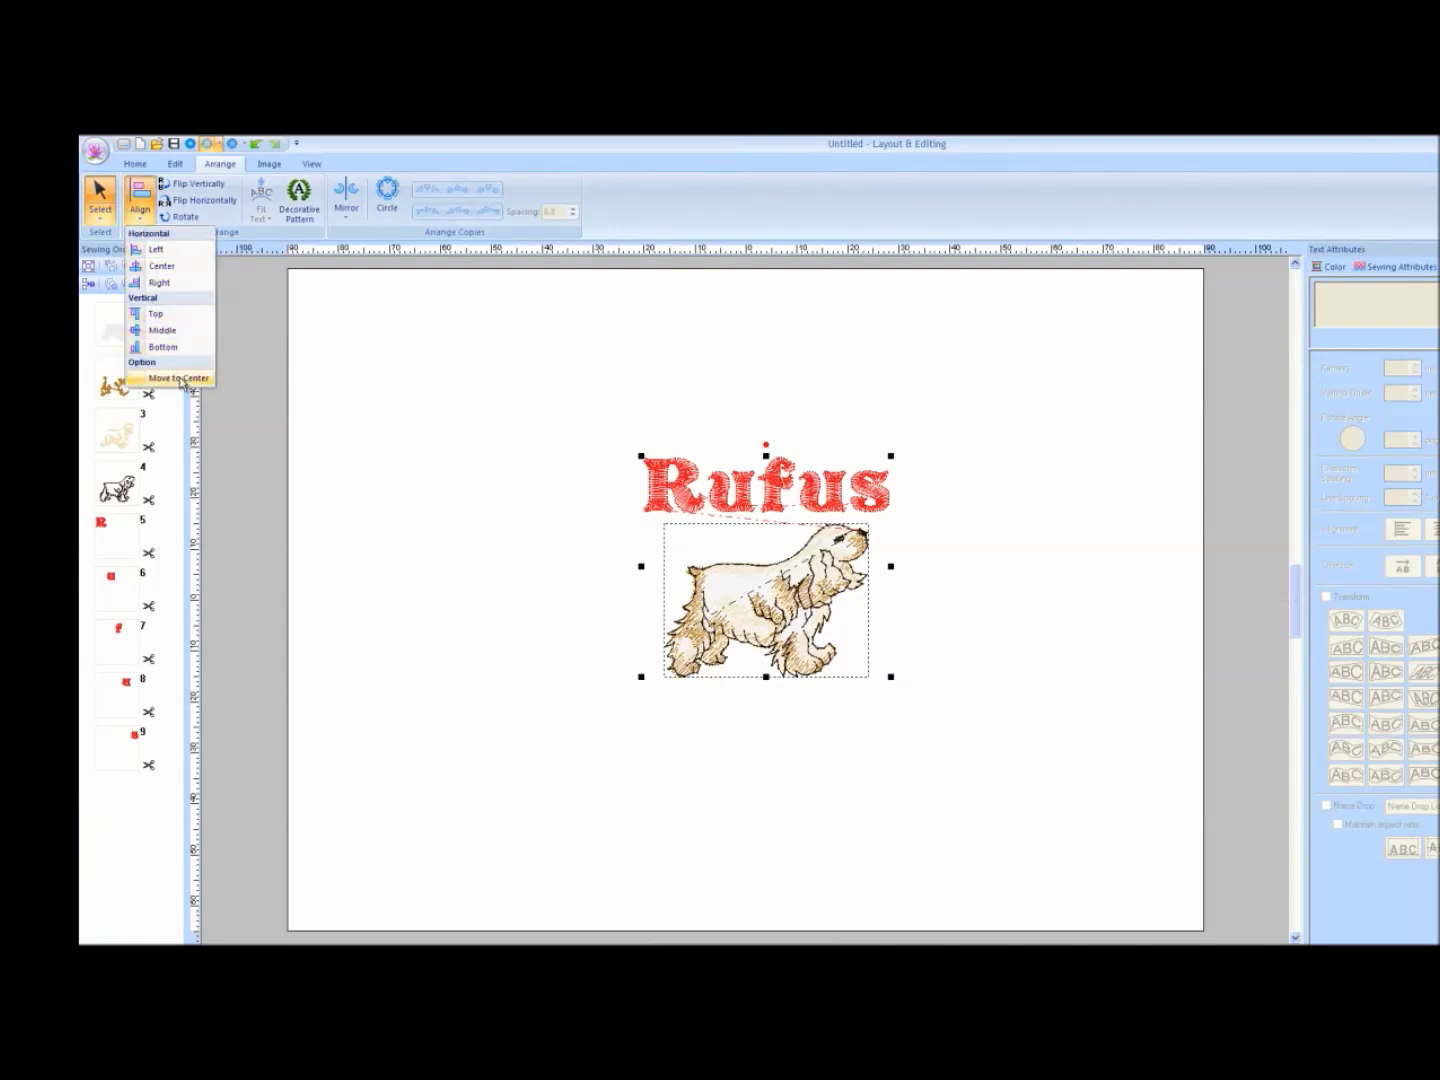
left_click(178, 378)
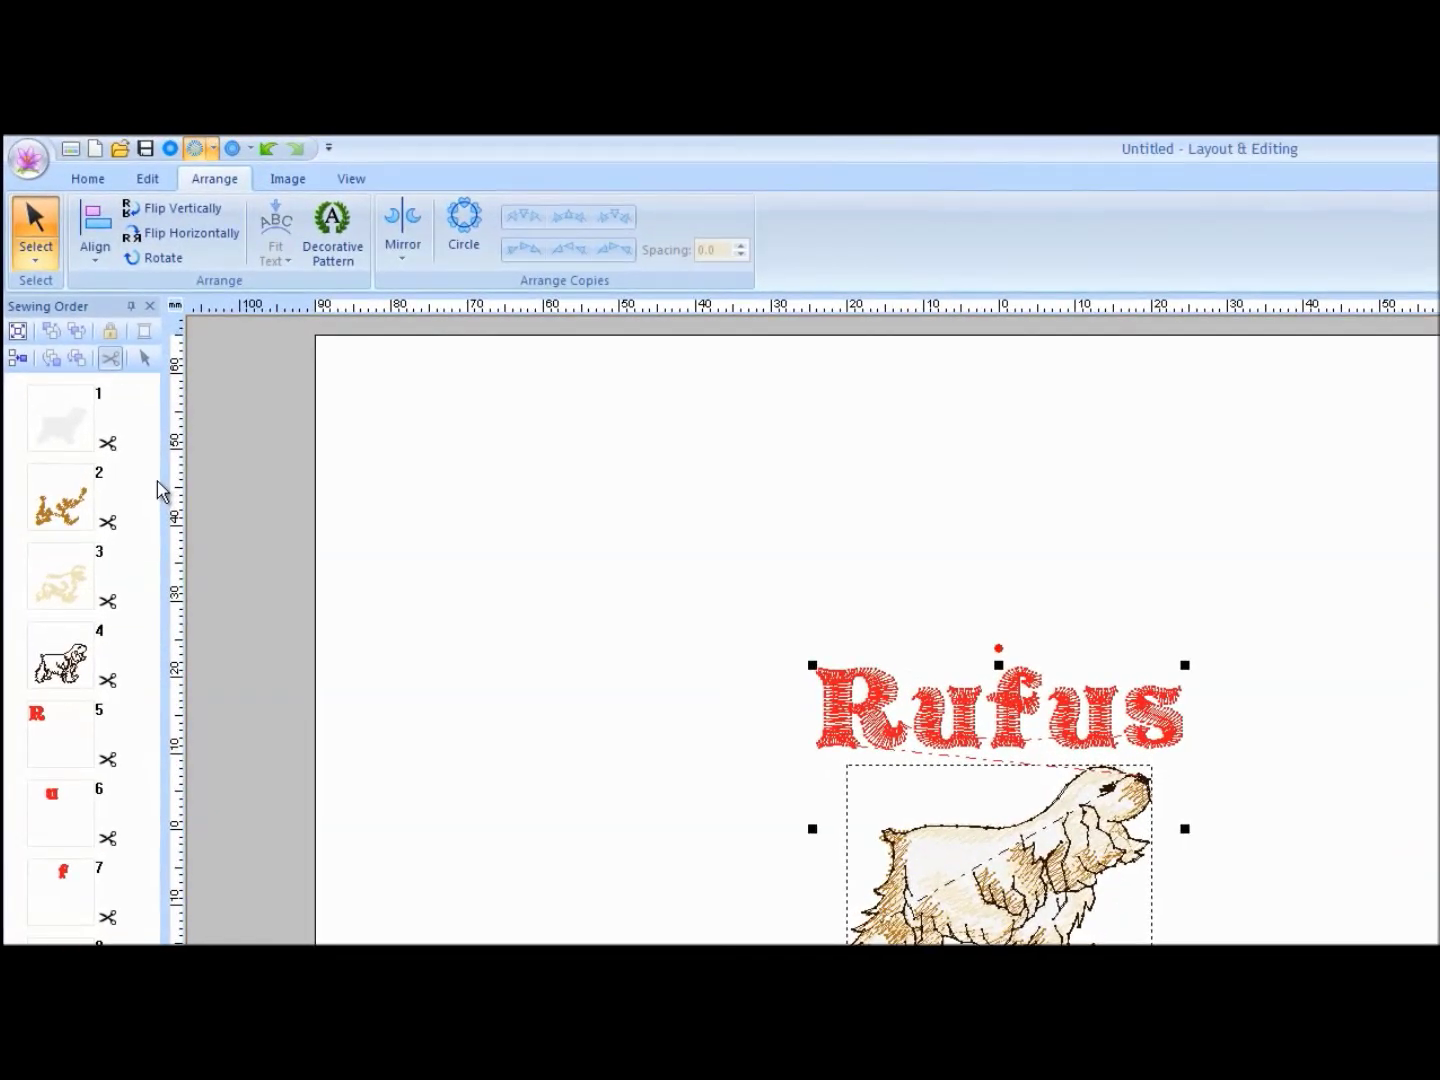
Step: Save the design as 'Rufus' .pes in the PE-DESIGN NEXT folder
left_click(32, 157)
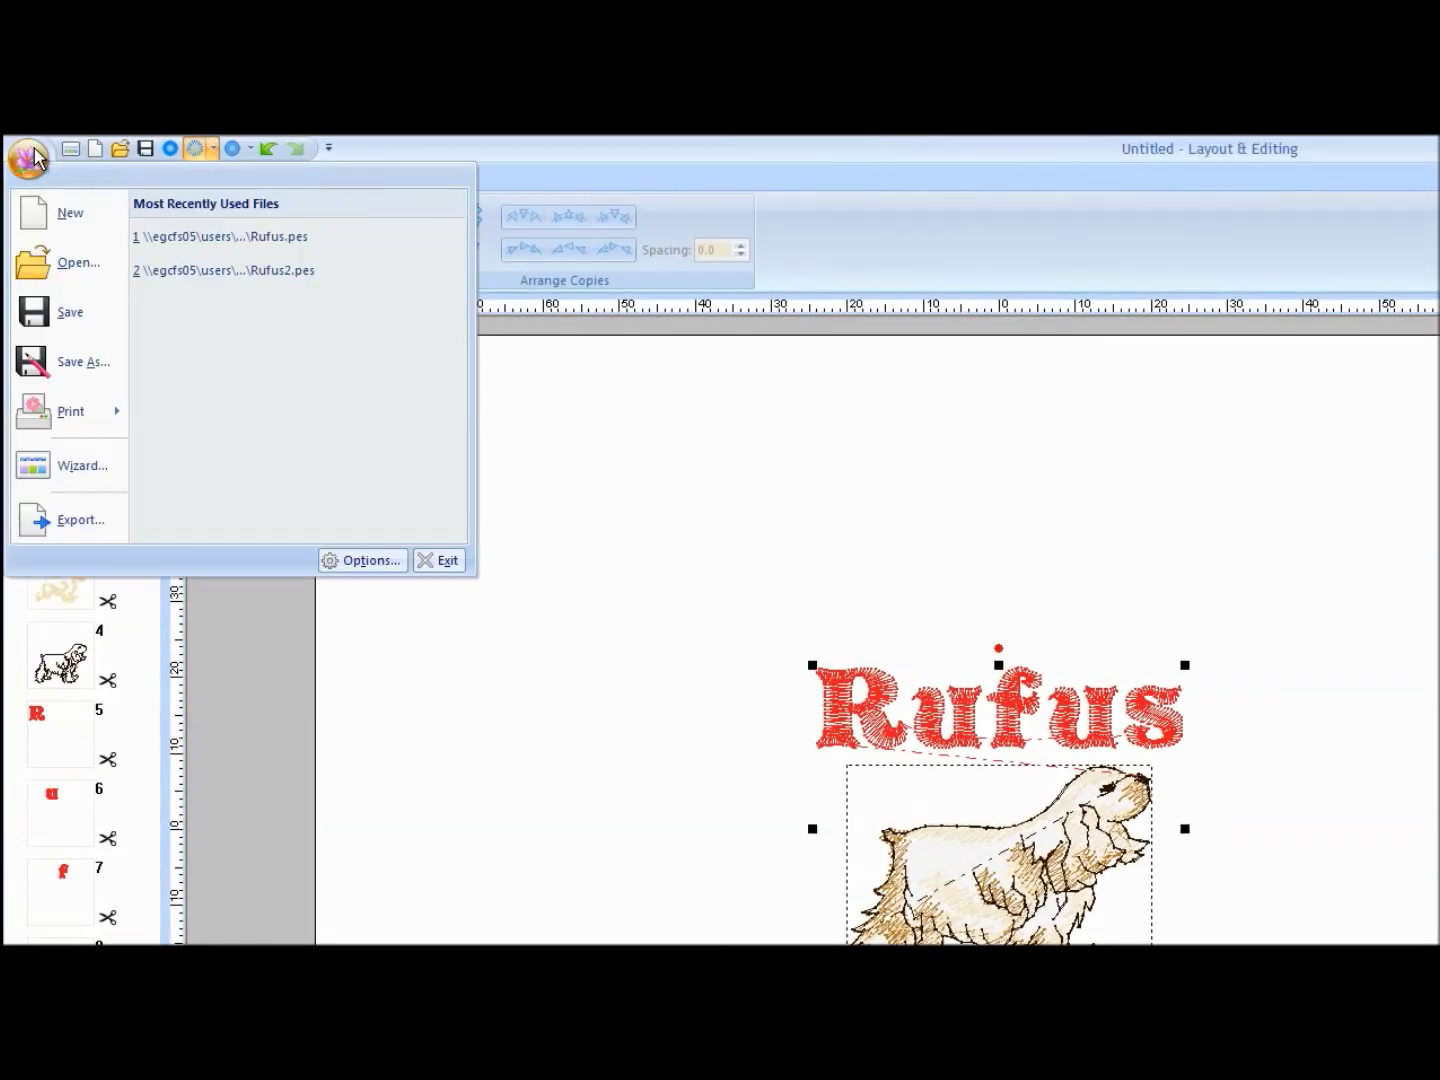
left_click(70, 375)
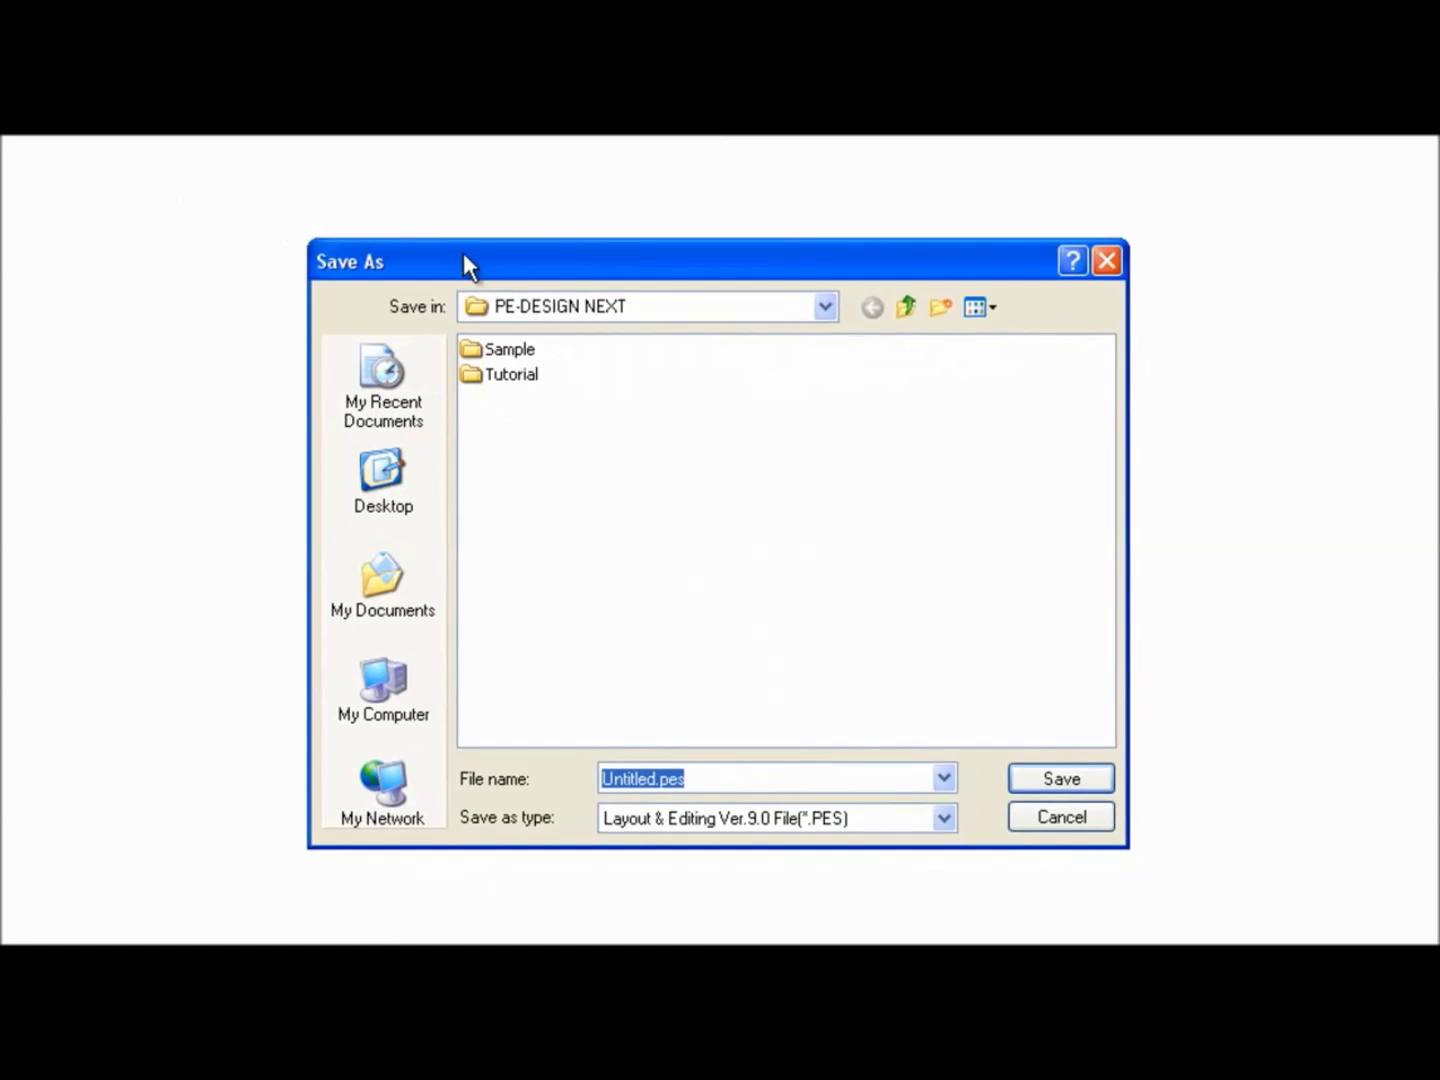
left_click(637, 304)
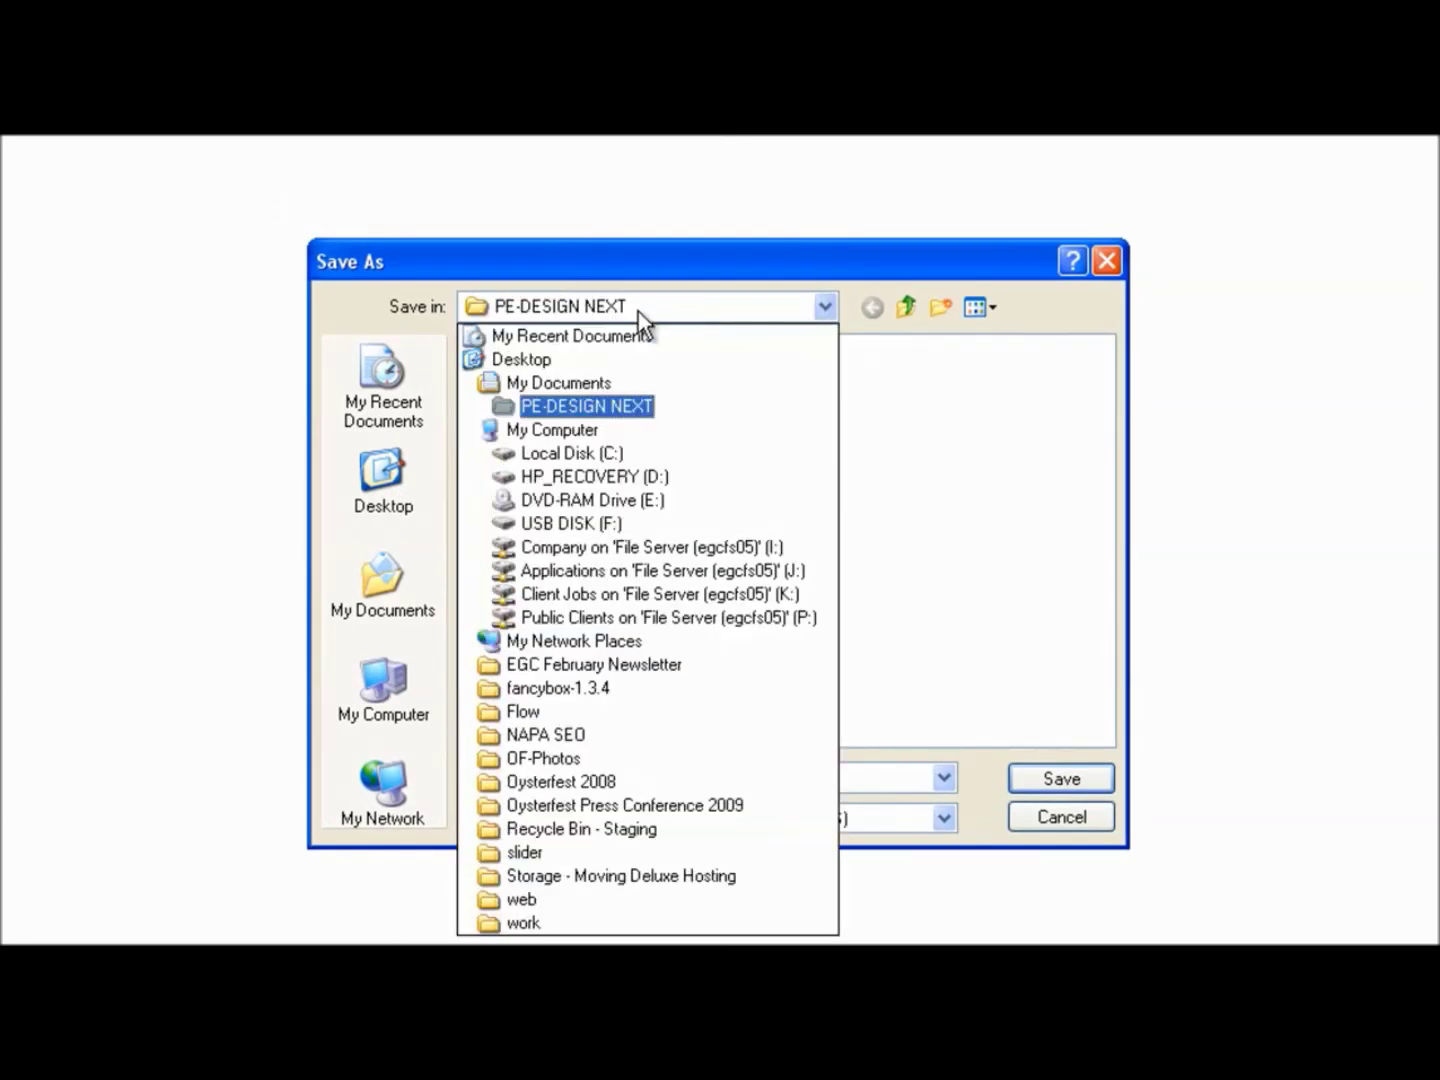
left_click(648, 409)
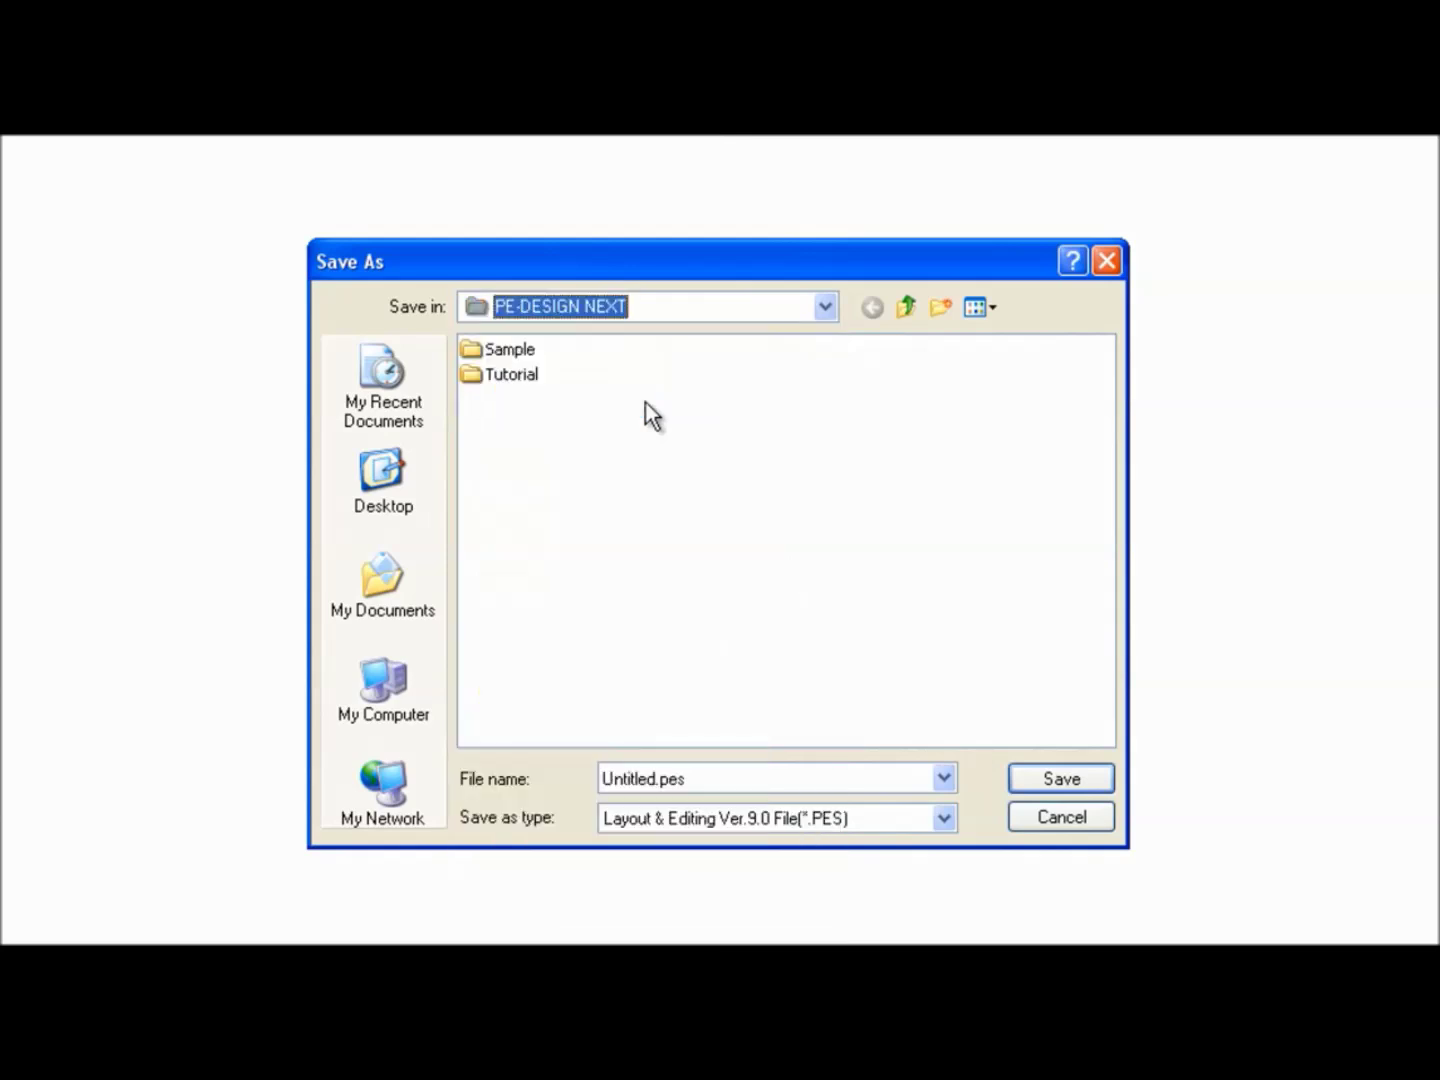
left_click(690, 779)
type("Rufus")
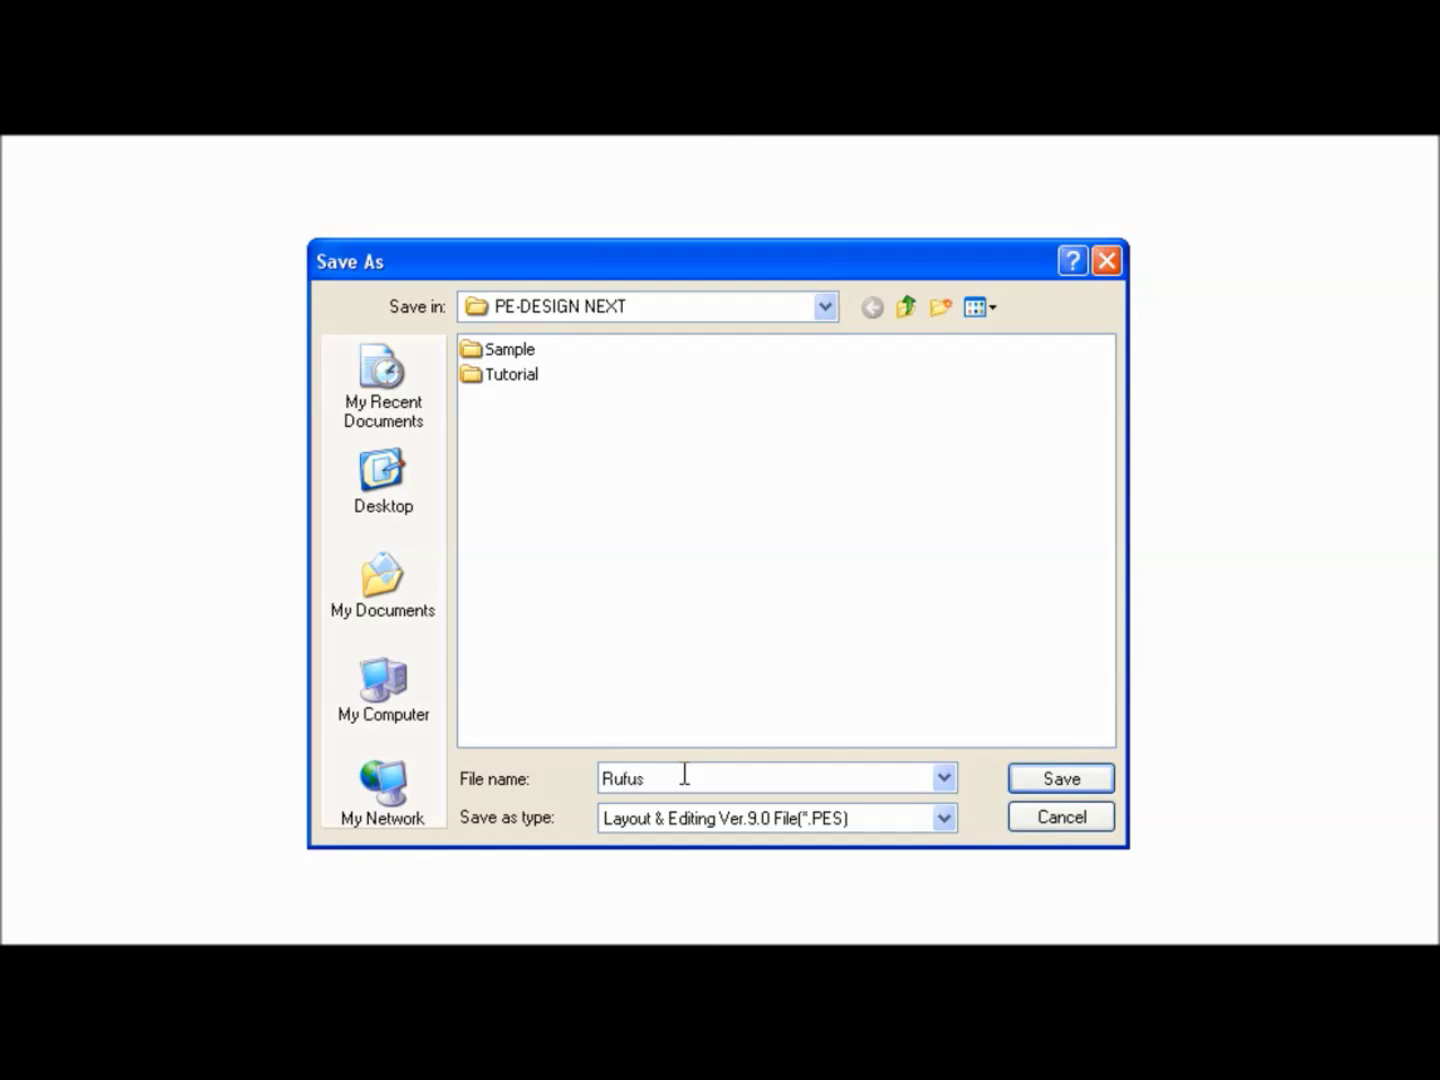
left_click(1048, 778)
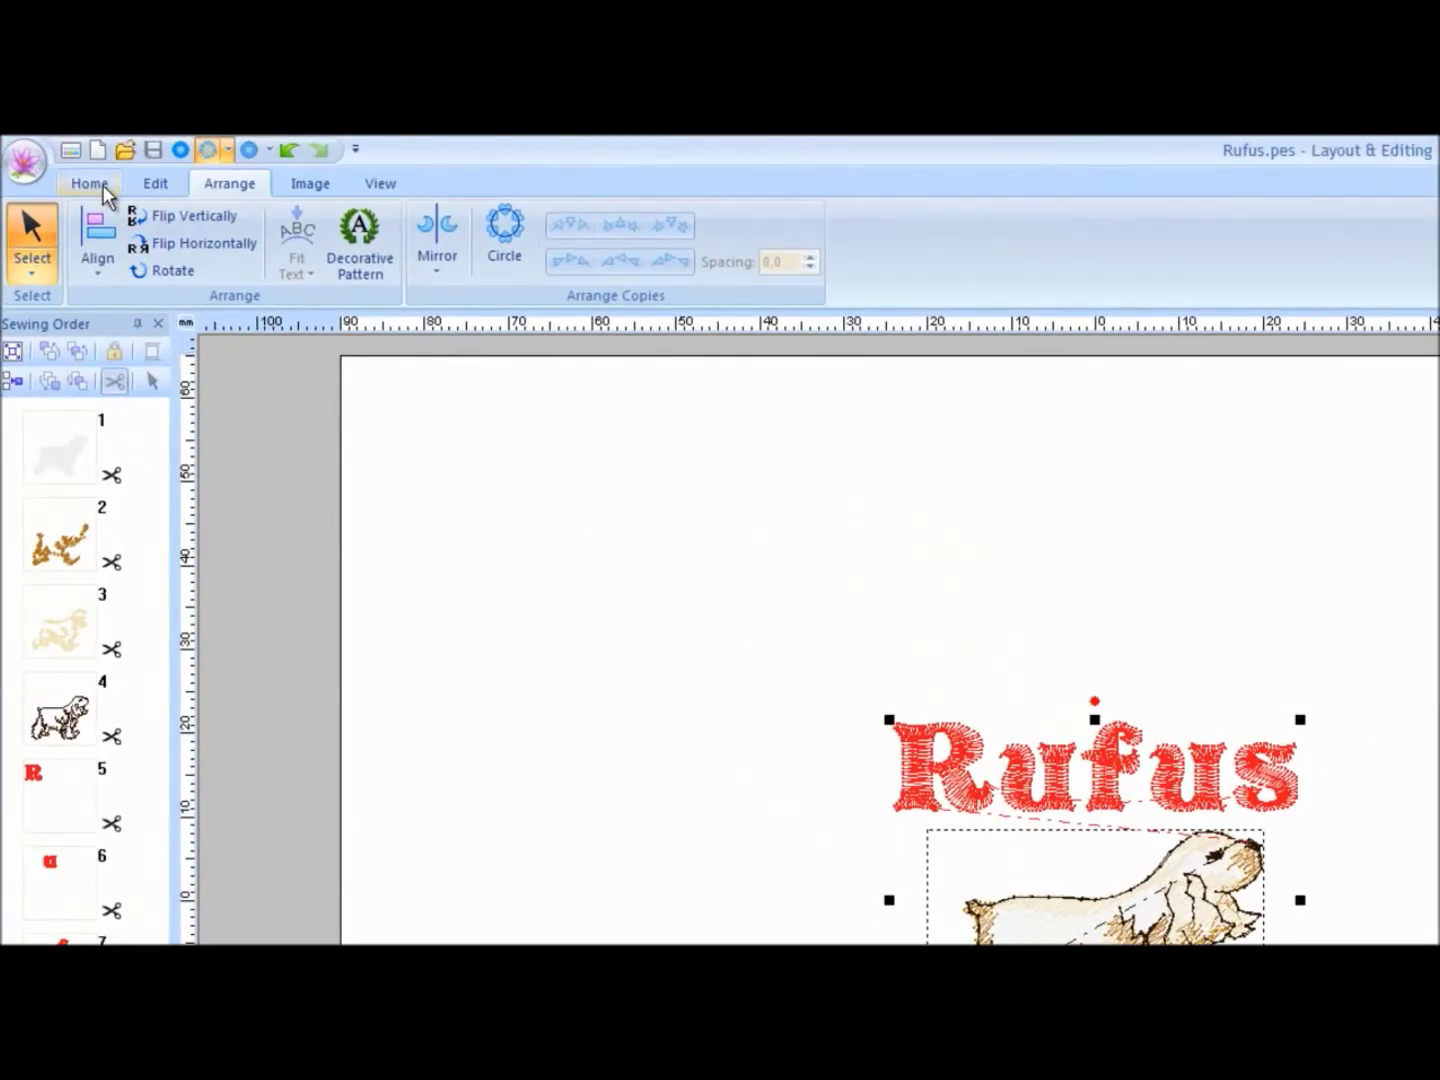
Step: Send the design to USB drive F: and acknowledge the finished-output message
left_click(109, 184)
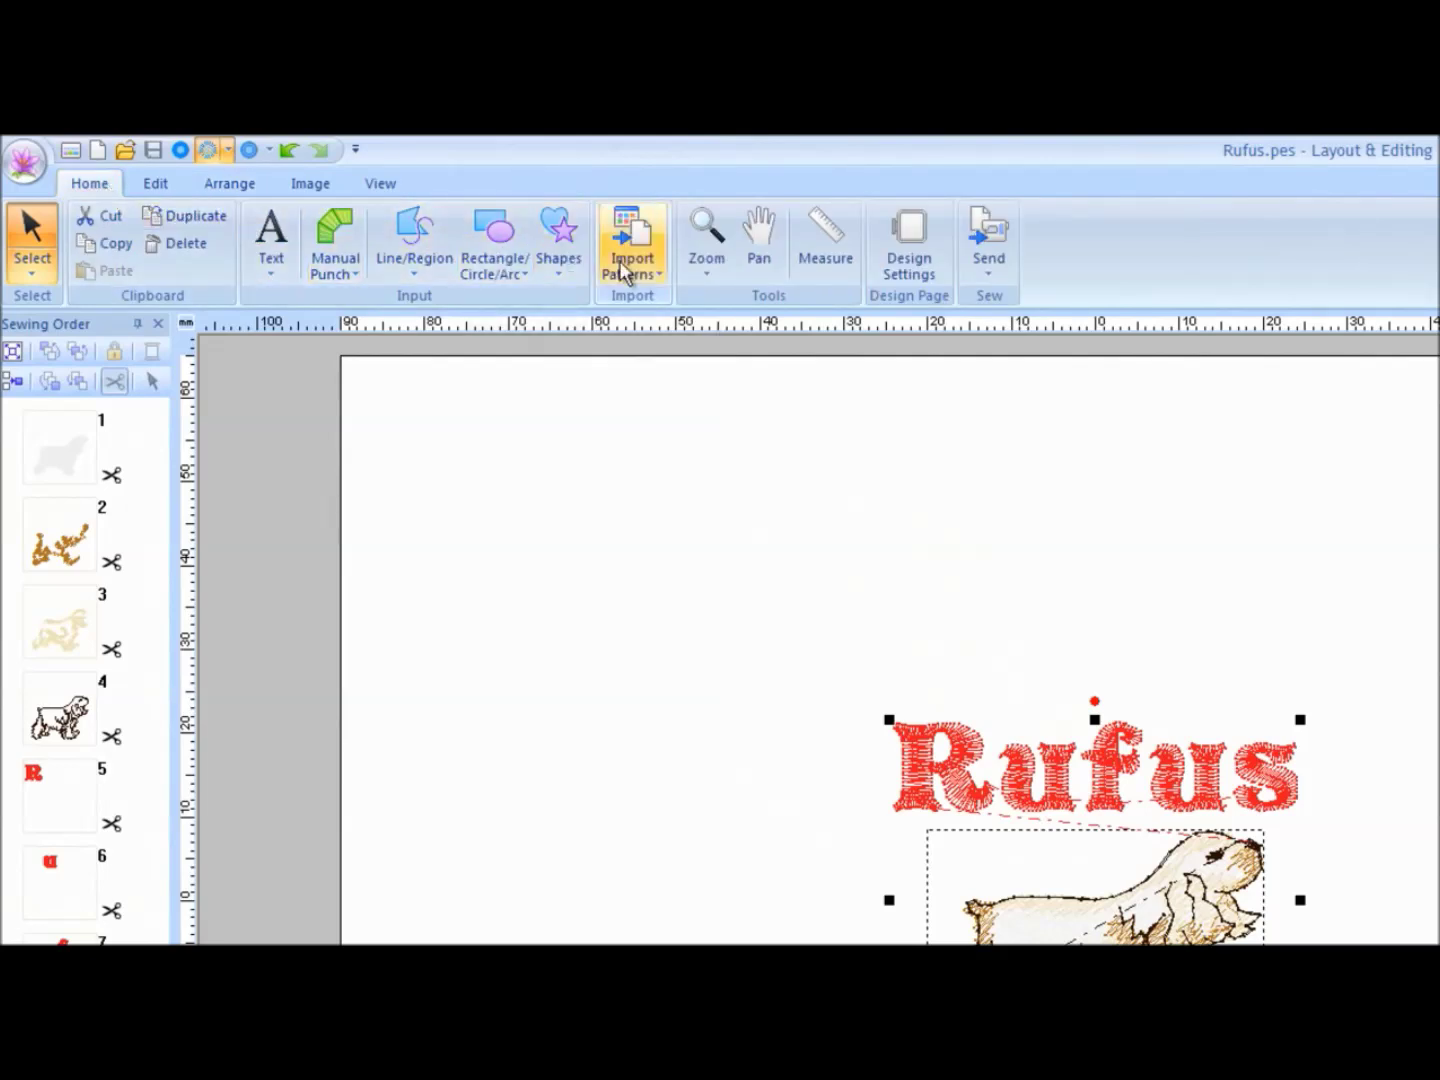
left_click(980, 273)
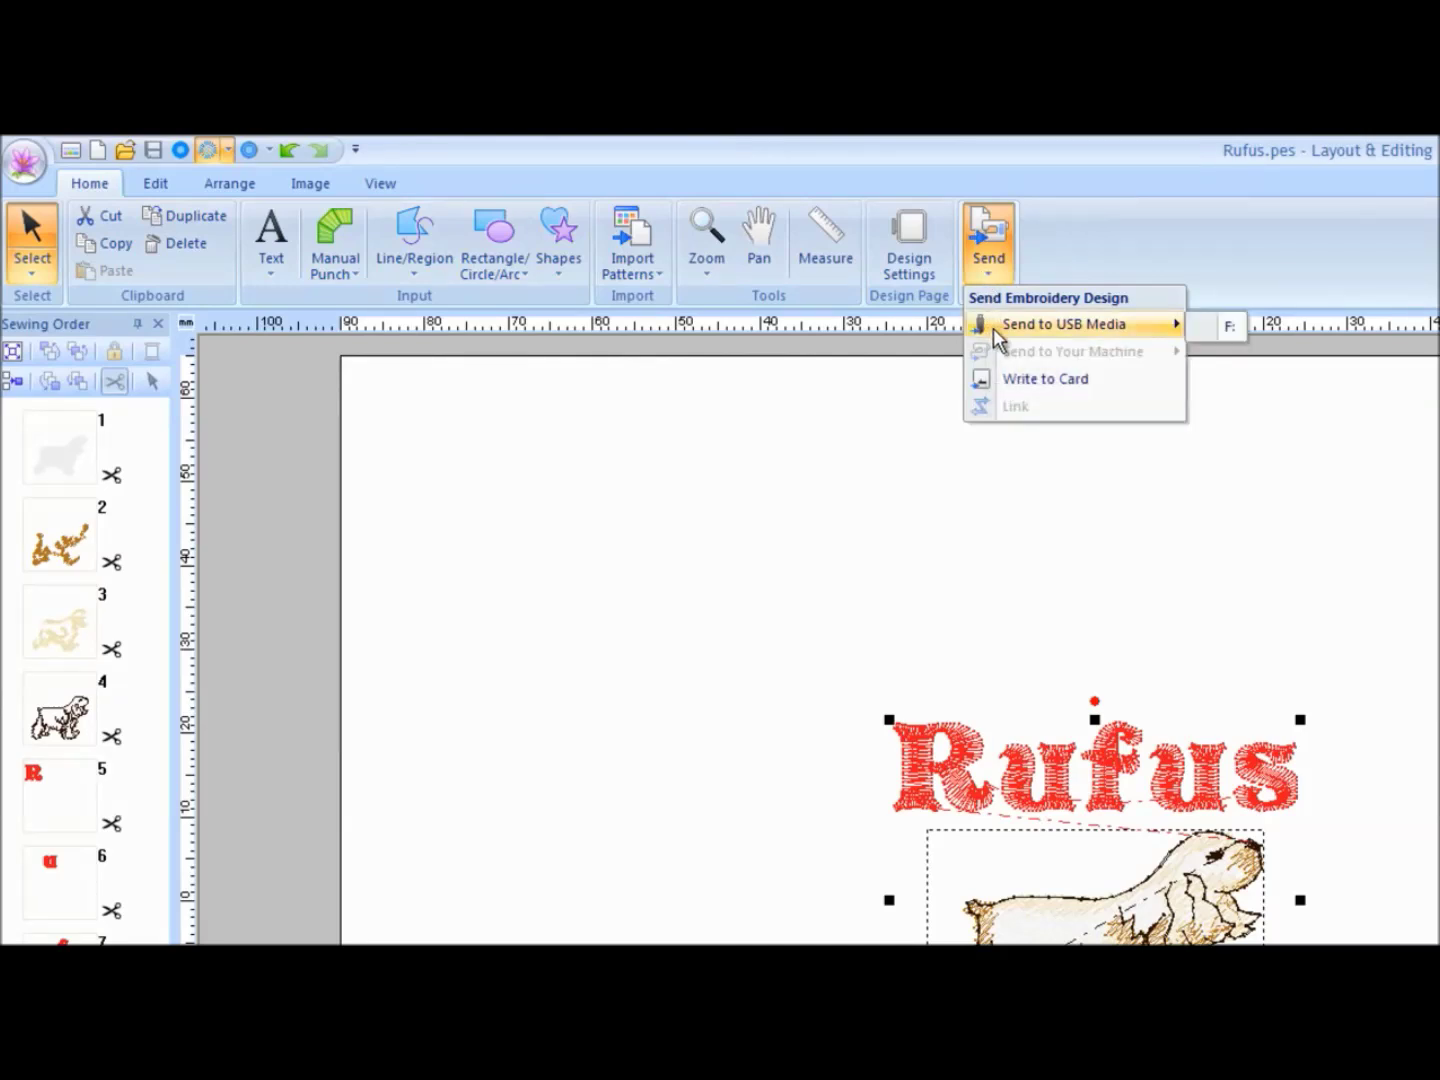
mouse_move(994, 355)
left_click(1202, 330)
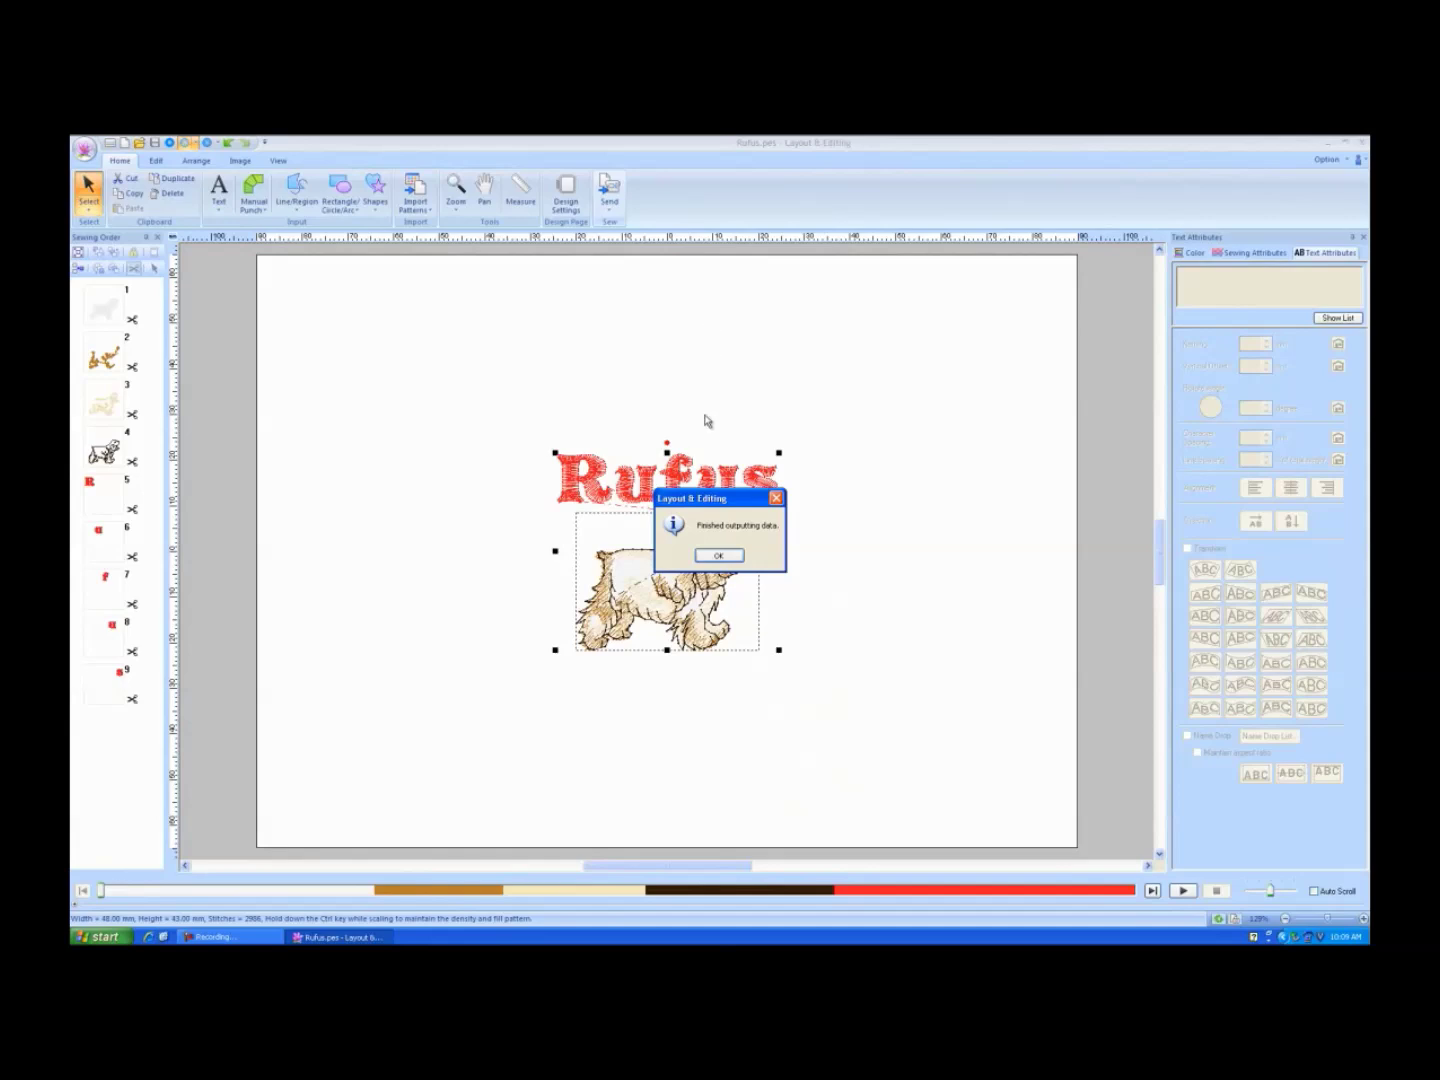
left_click(719, 555)
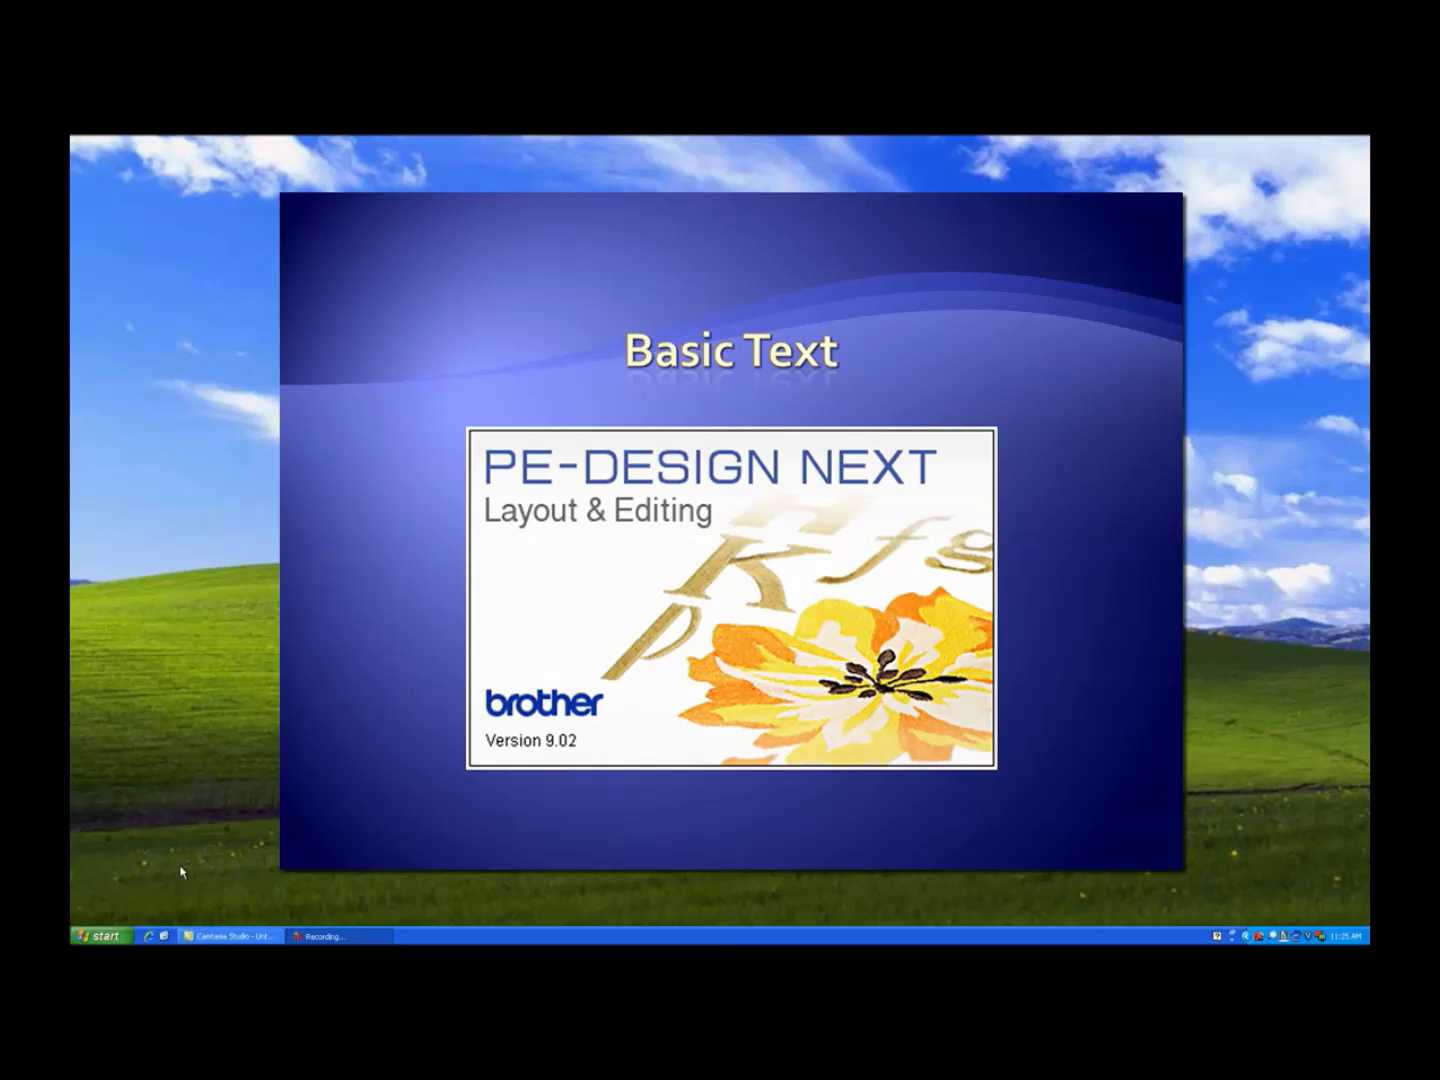
Step: Open the Windows XP Start menu
left_click(107, 939)
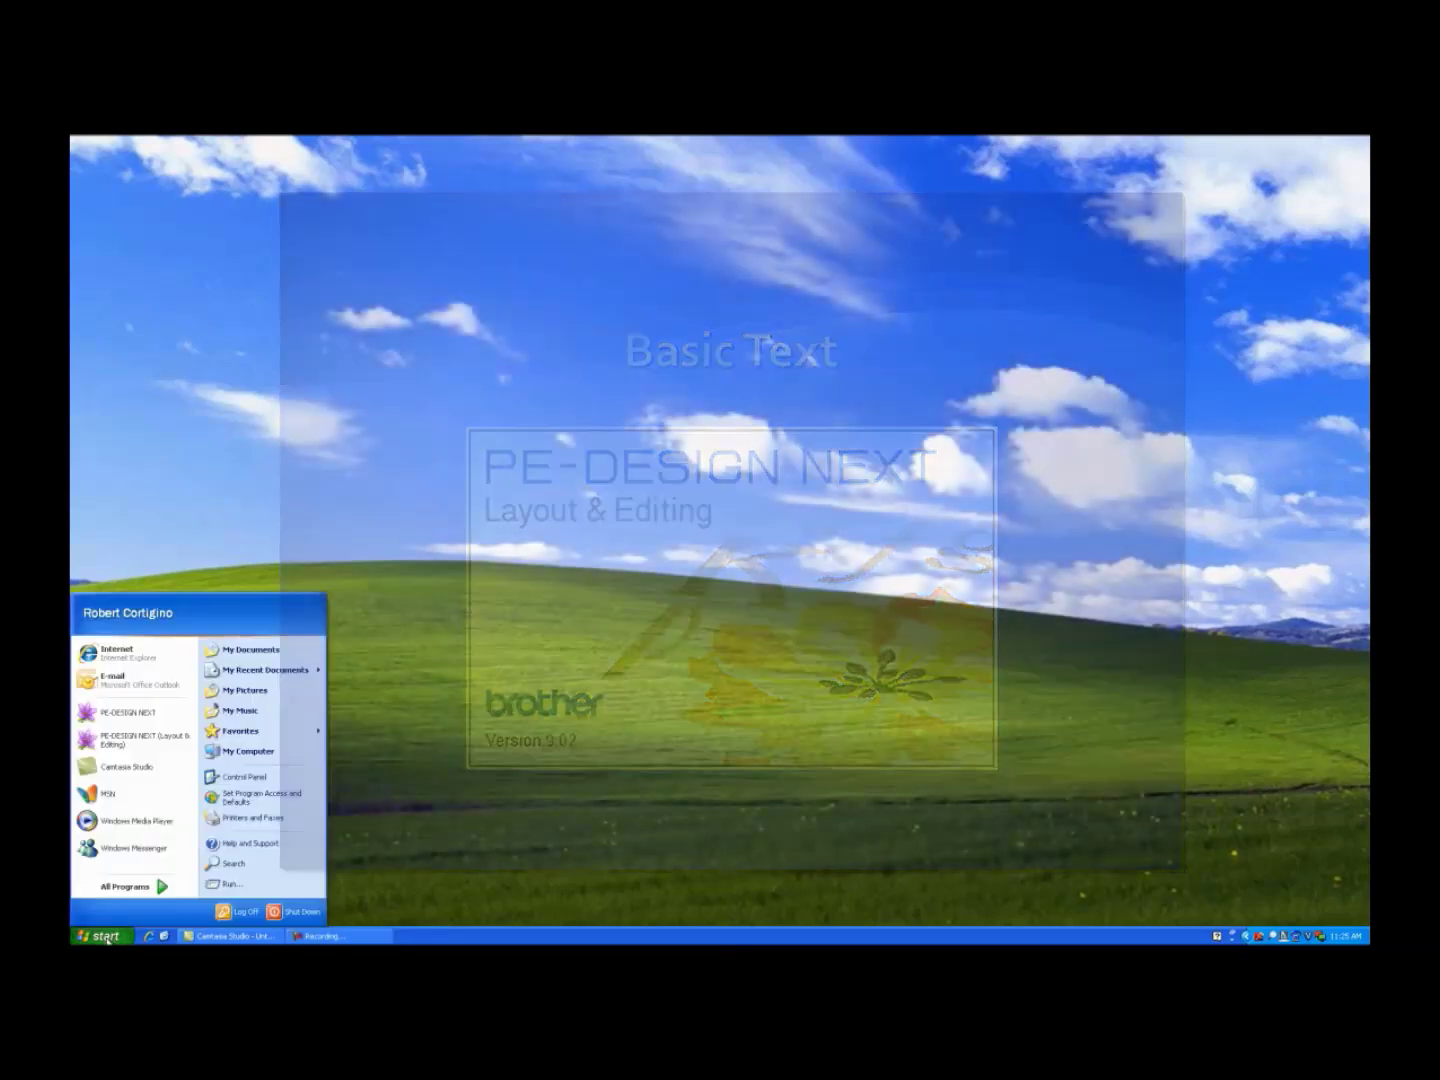
Step: Relaunch PE-DESIGN NEXT Layout & Editing and begin a new blank design
left_click(130, 886)
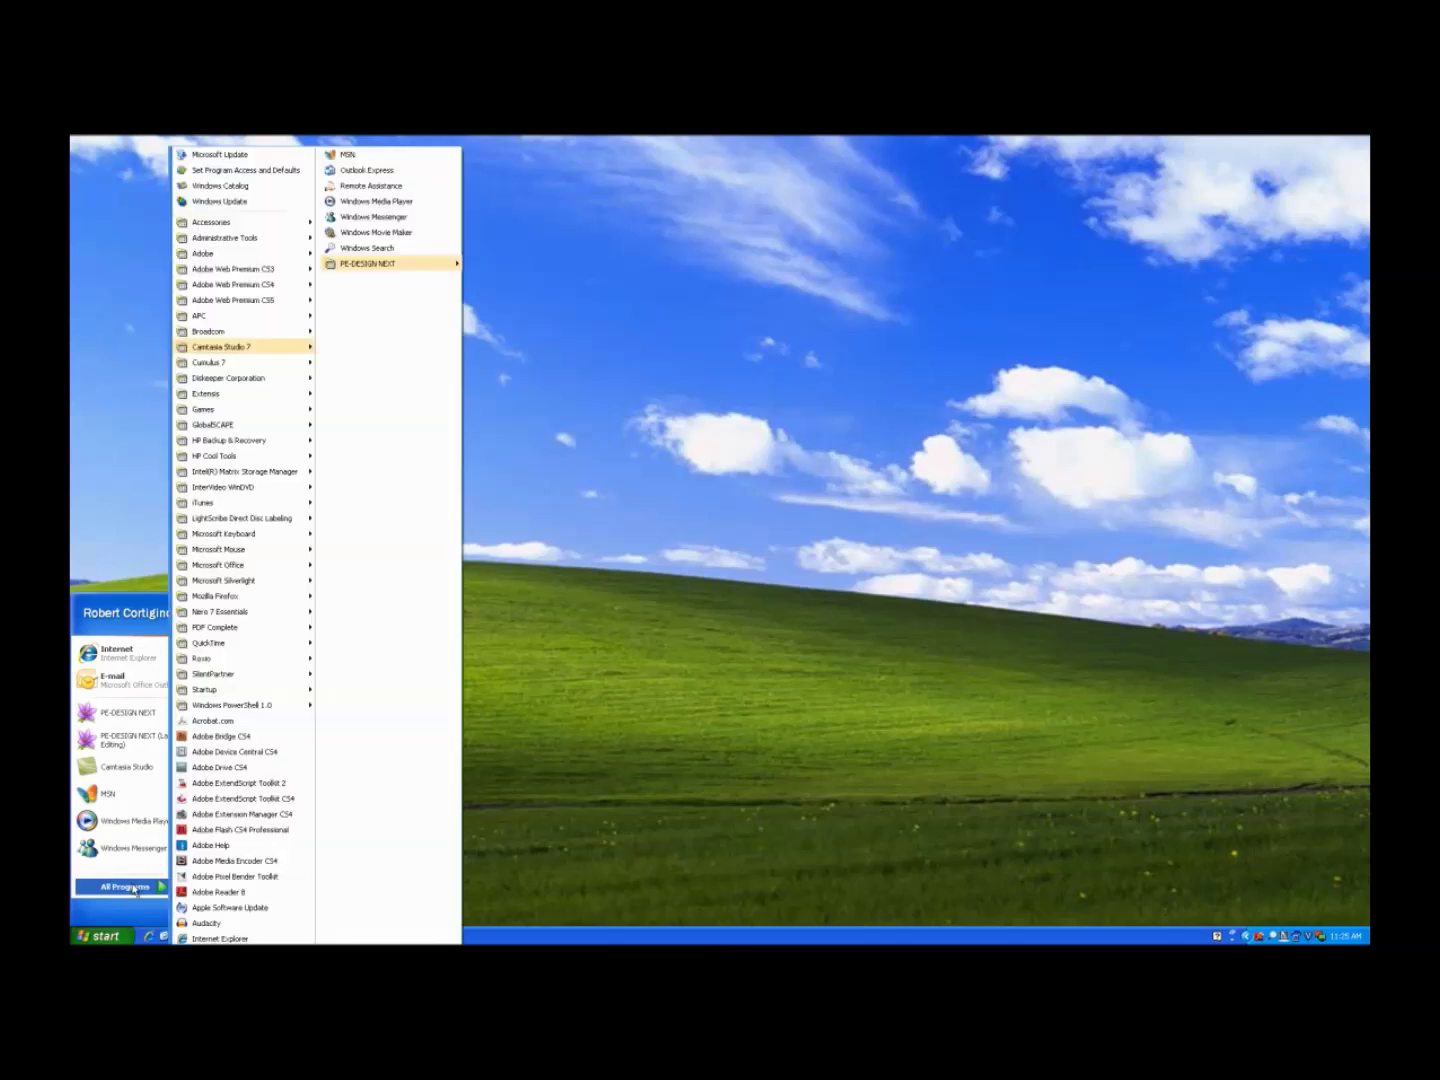
mouse_move(409, 265)
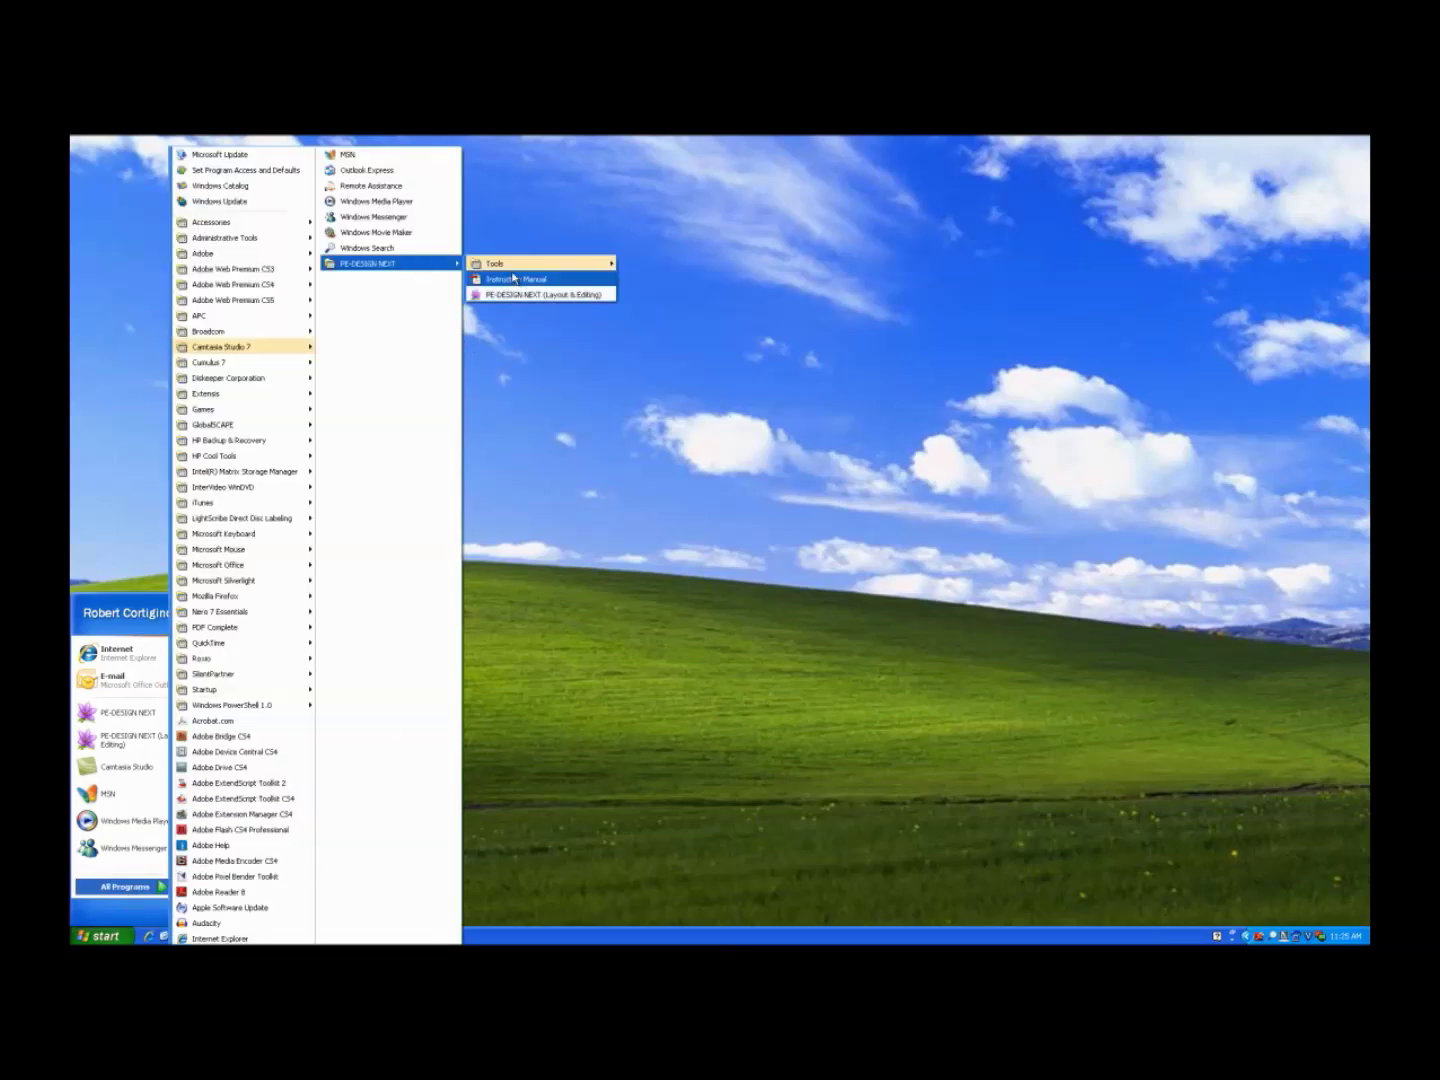
left_click(521, 296)
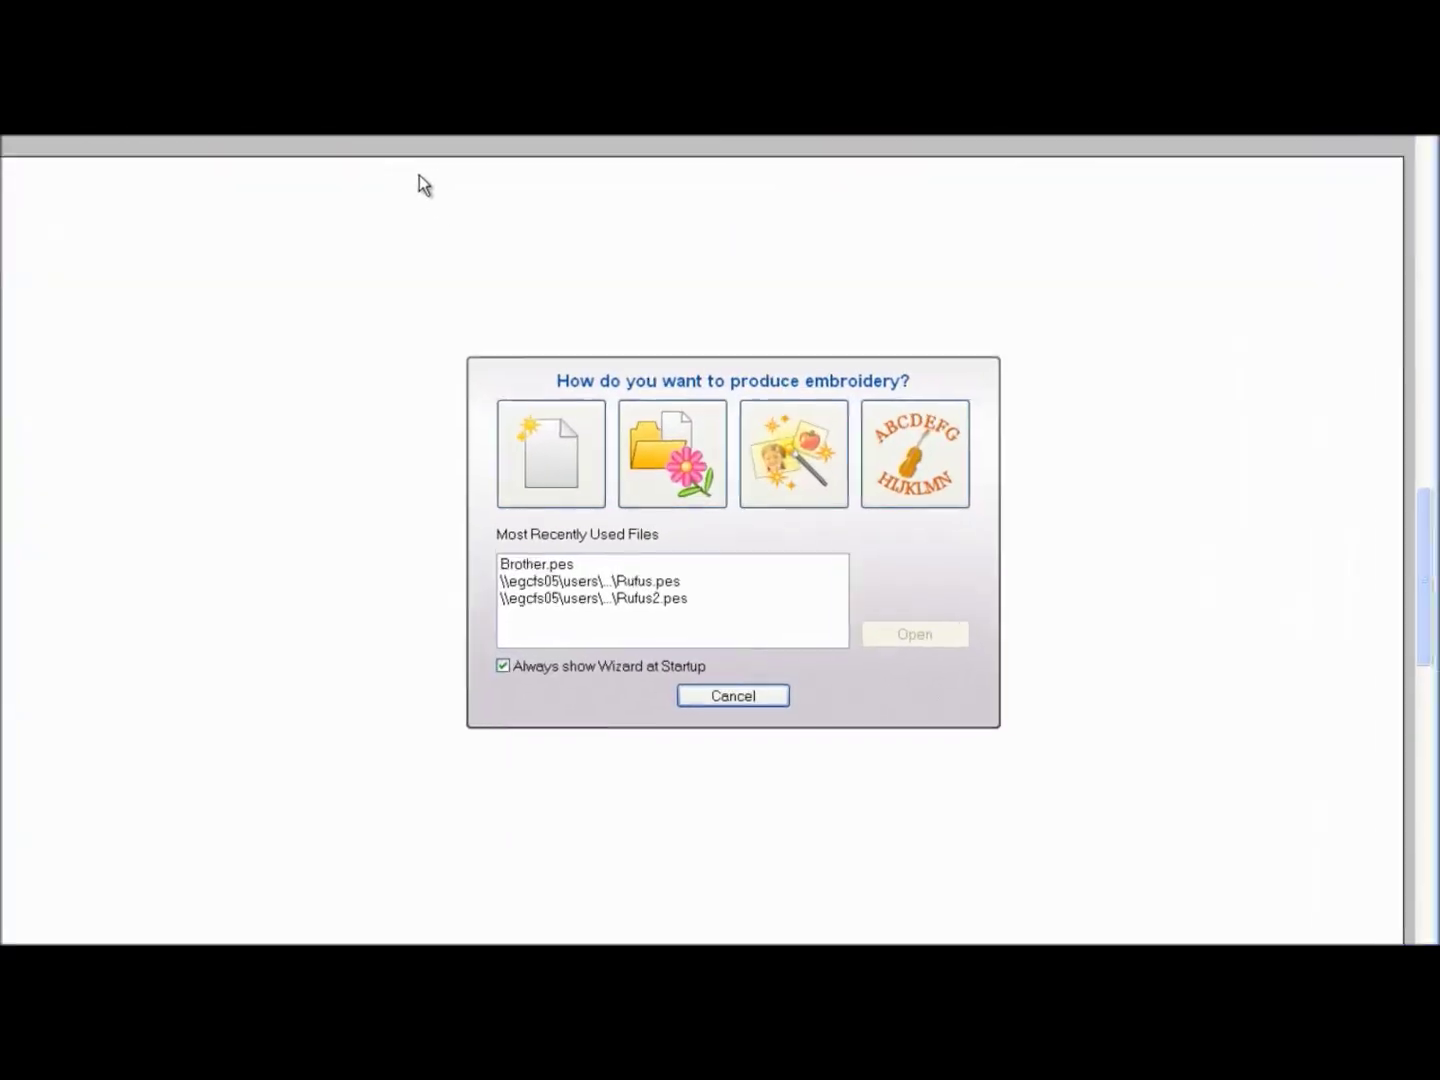
left_click(548, 461)
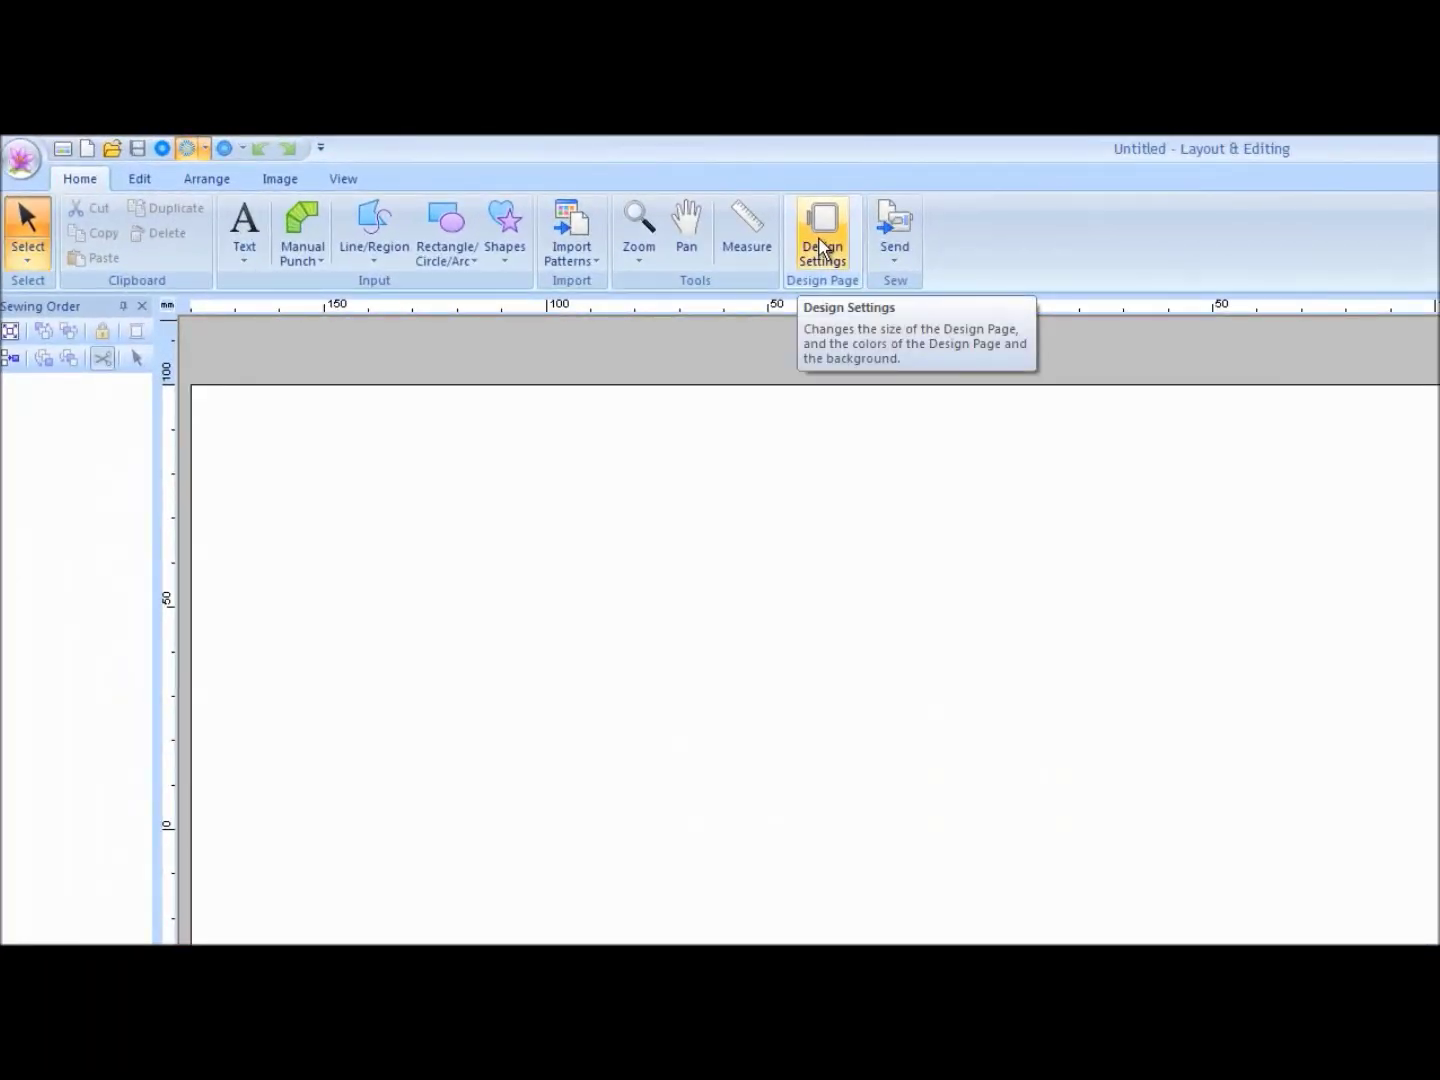
Step: In Design Settings, choose the multi-needle machine type and the 360 x 200 mm hoop
left_click(820, 248)
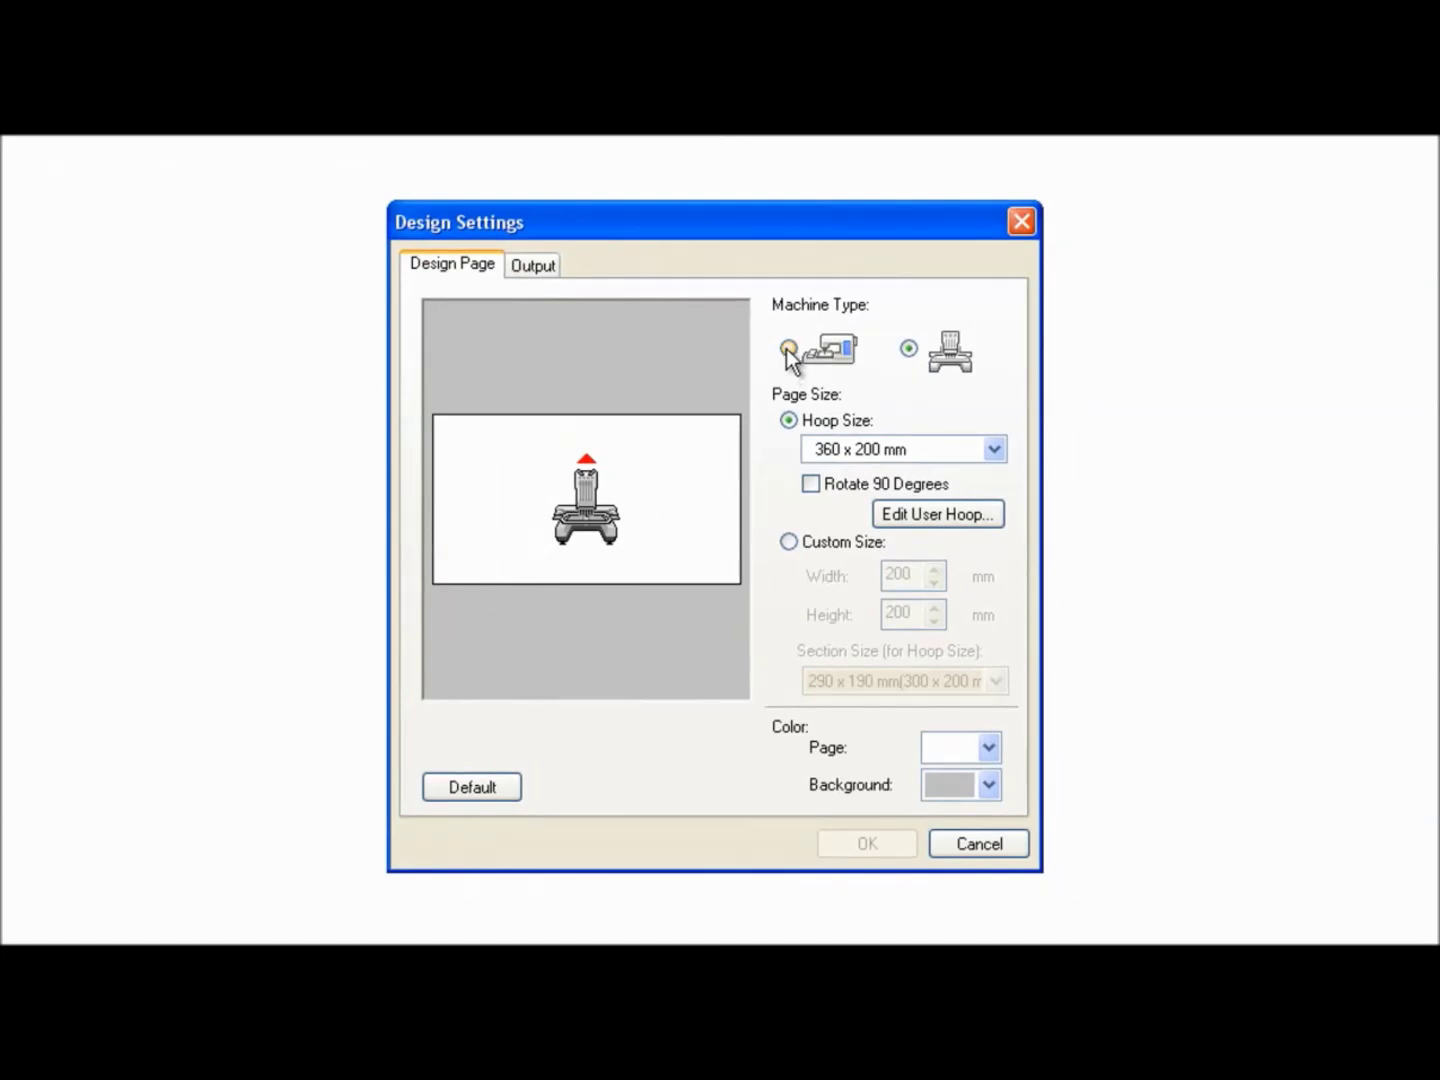
left_click(788, 348)
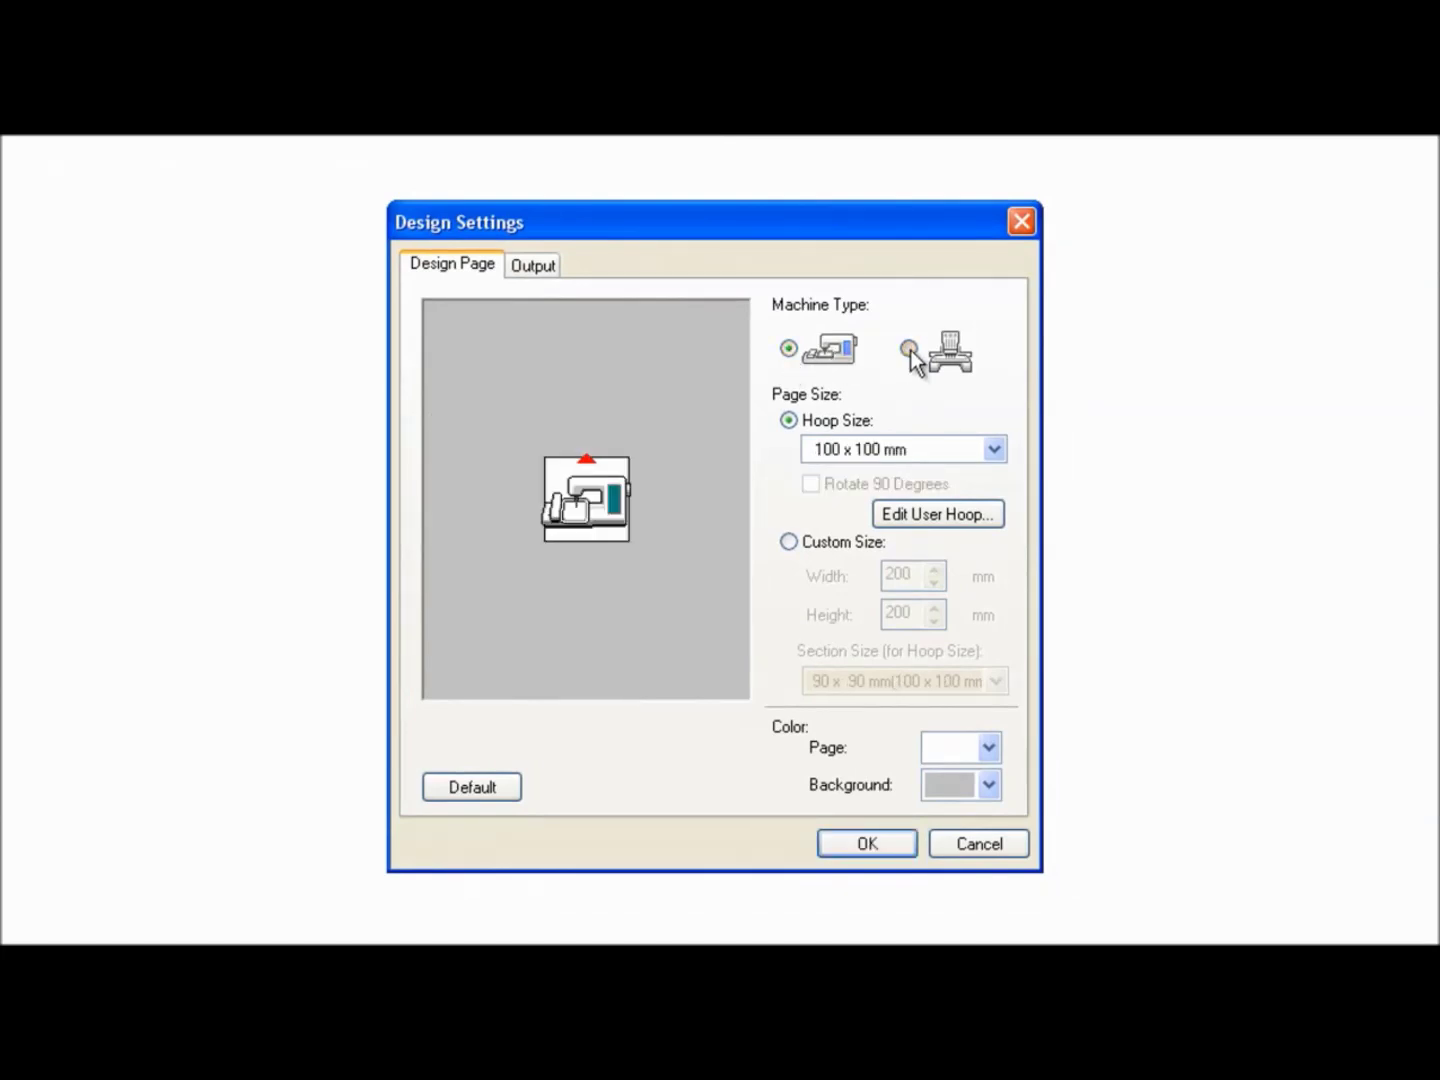
left_click(909, 349)
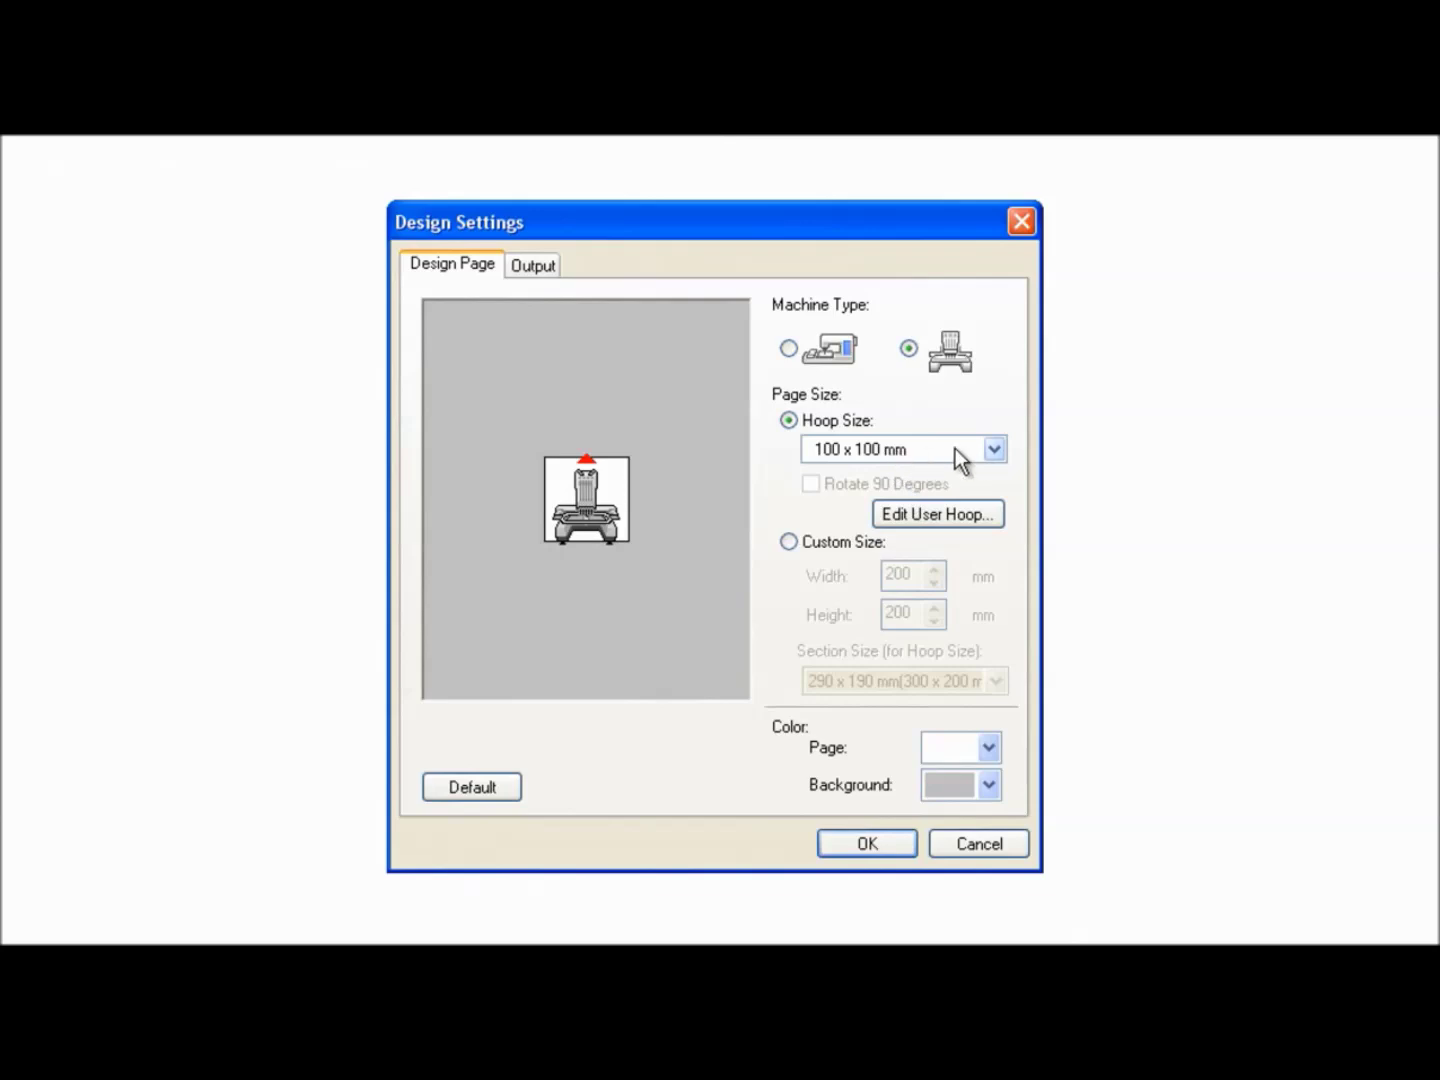
left_click(992, 451)
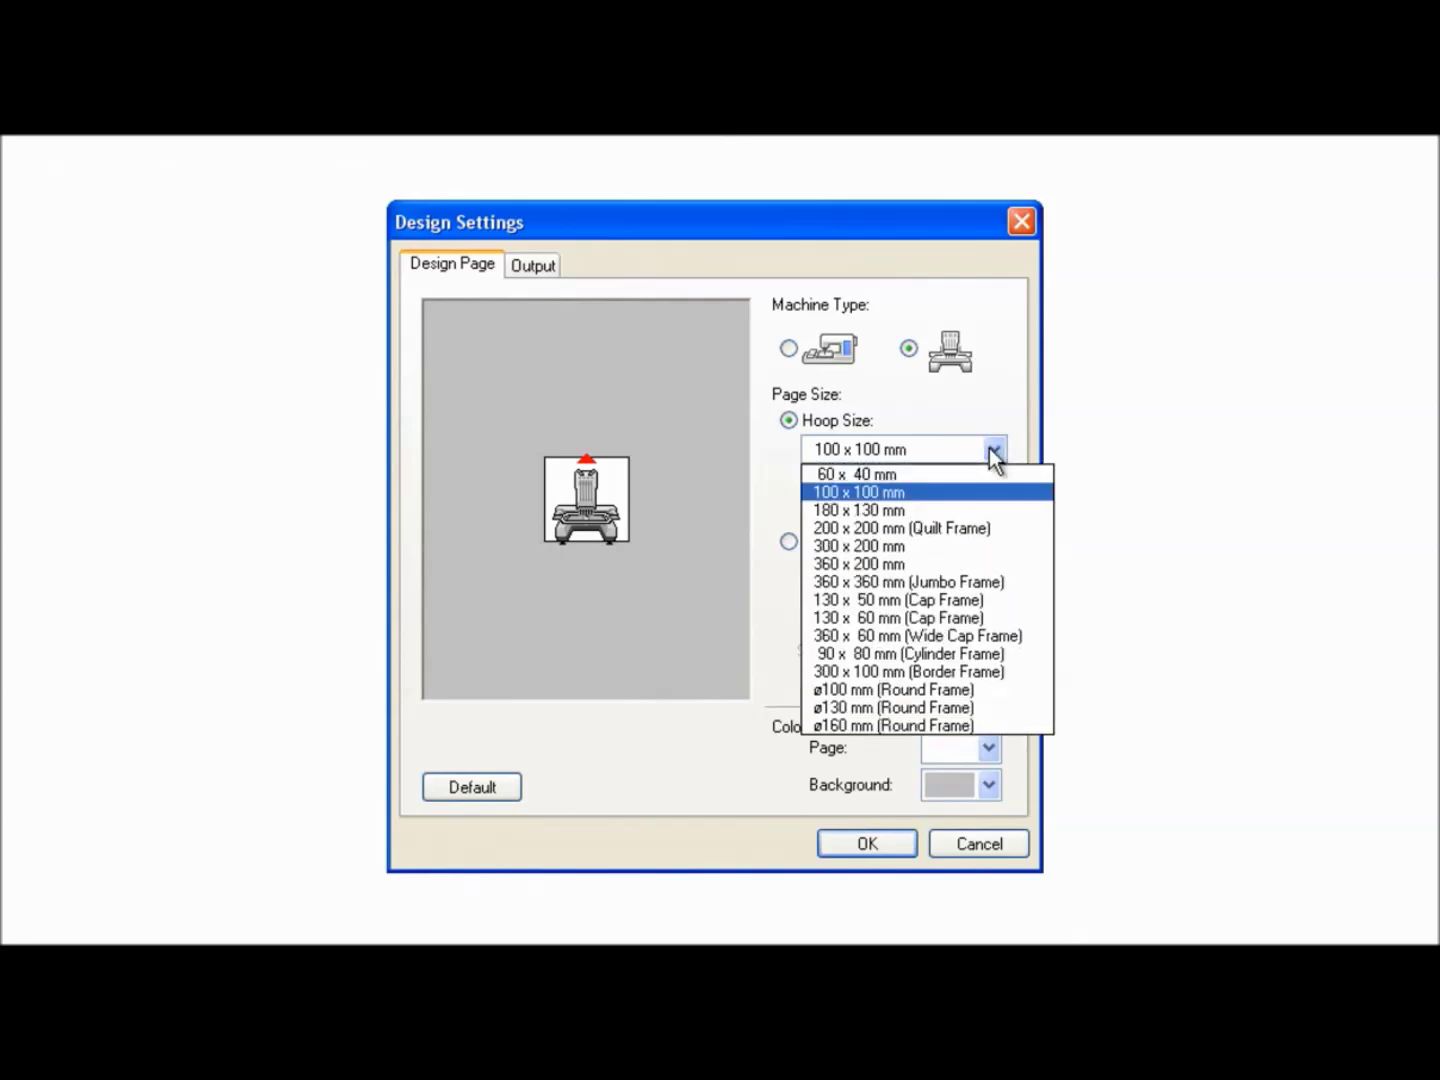
left_click(968, 564)
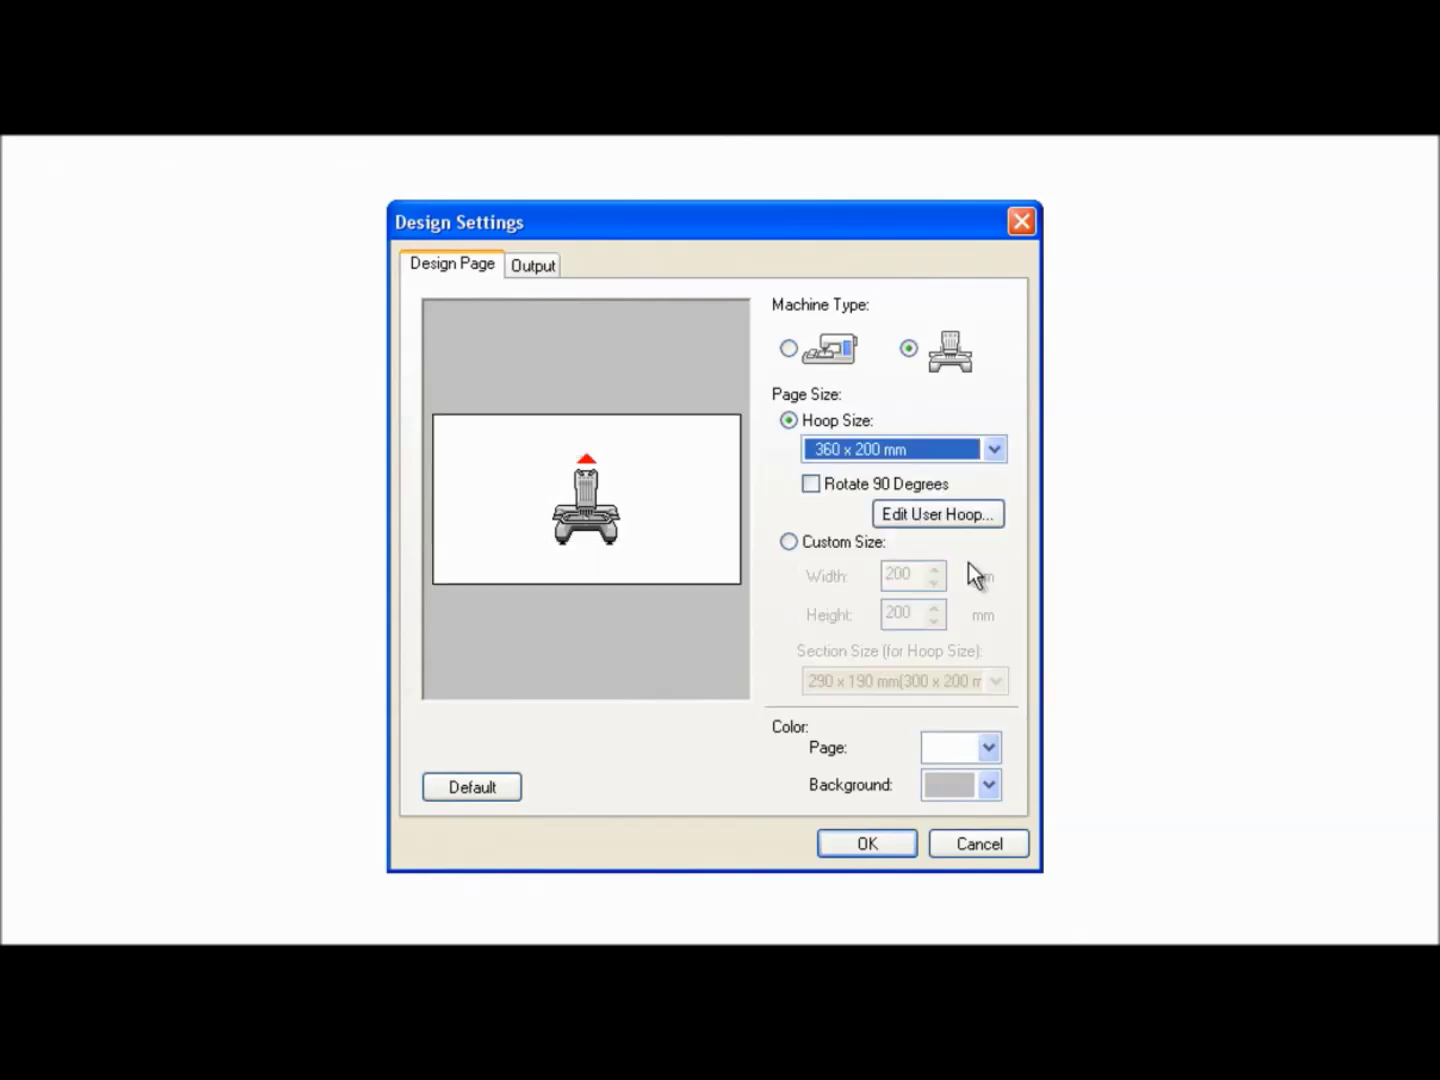
left_click(862, 852)
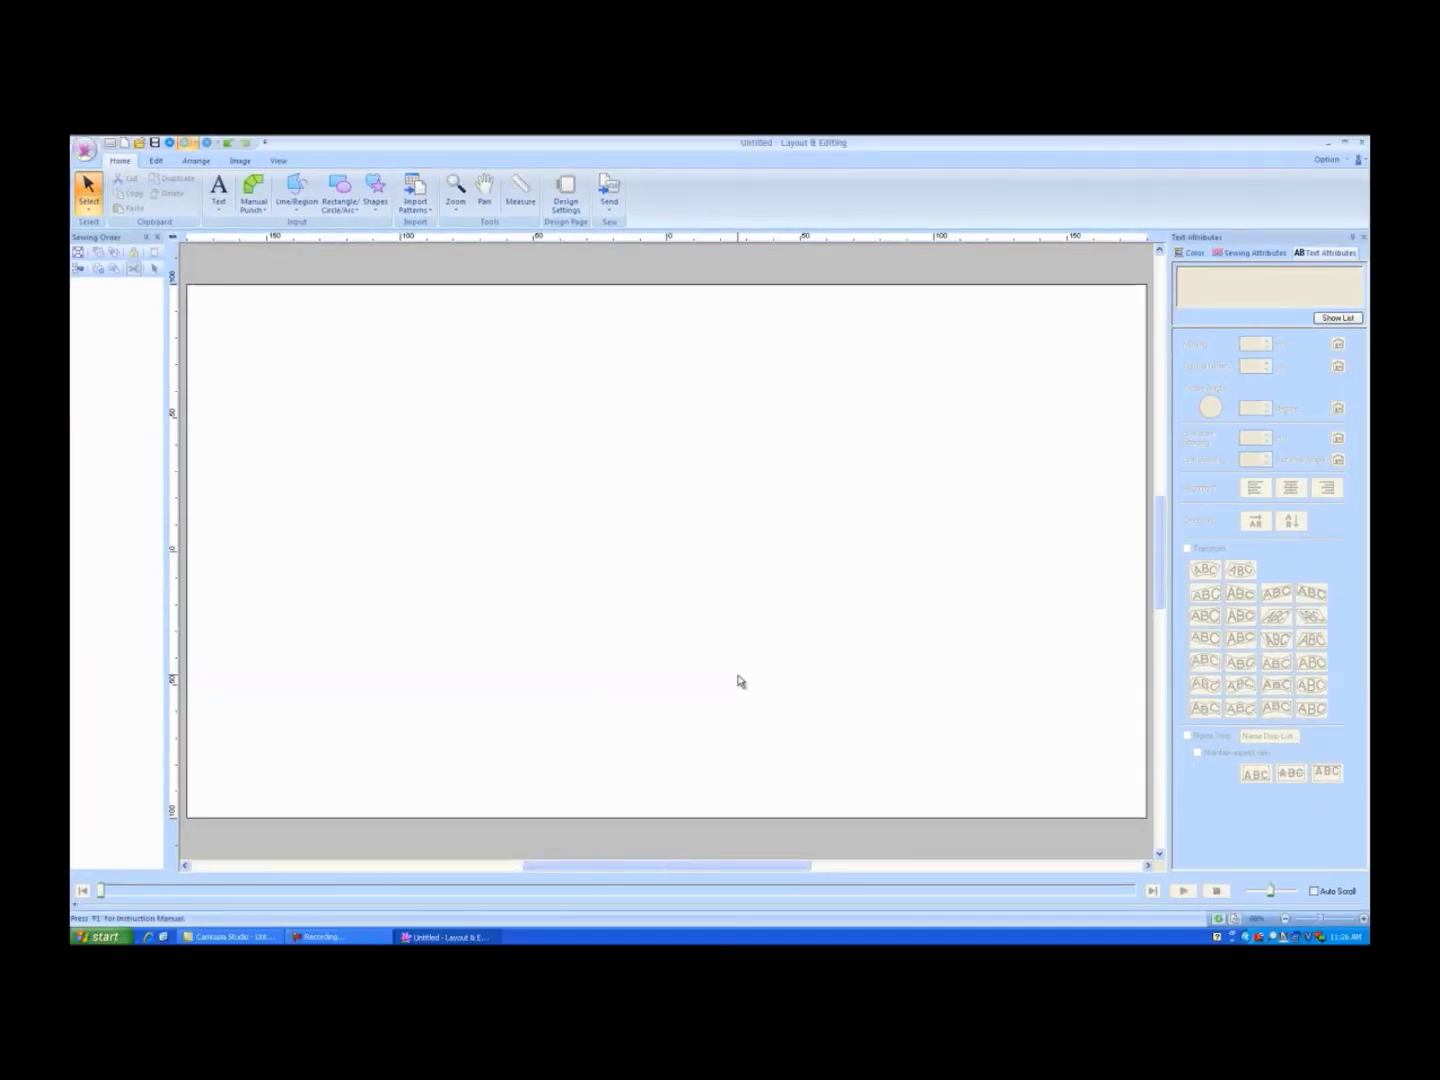
Step: Create text lettering in font 013 on the page reading 'Brother Int'
left_click(220, 204)
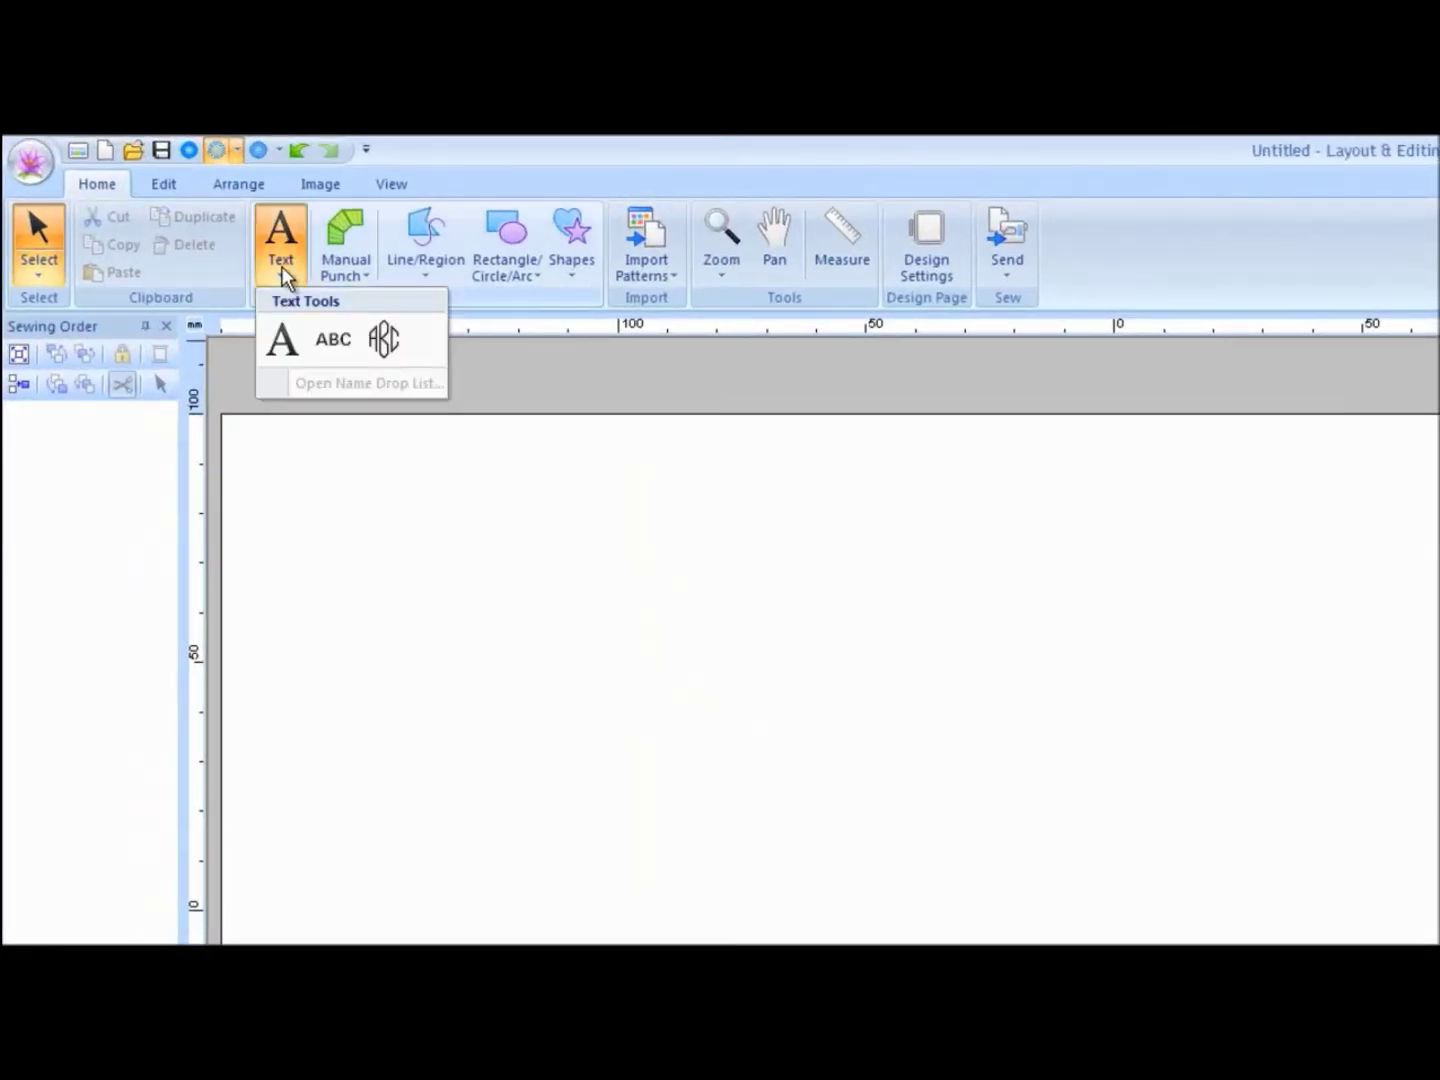
left_click(282, 344)
left_click(281, 344)
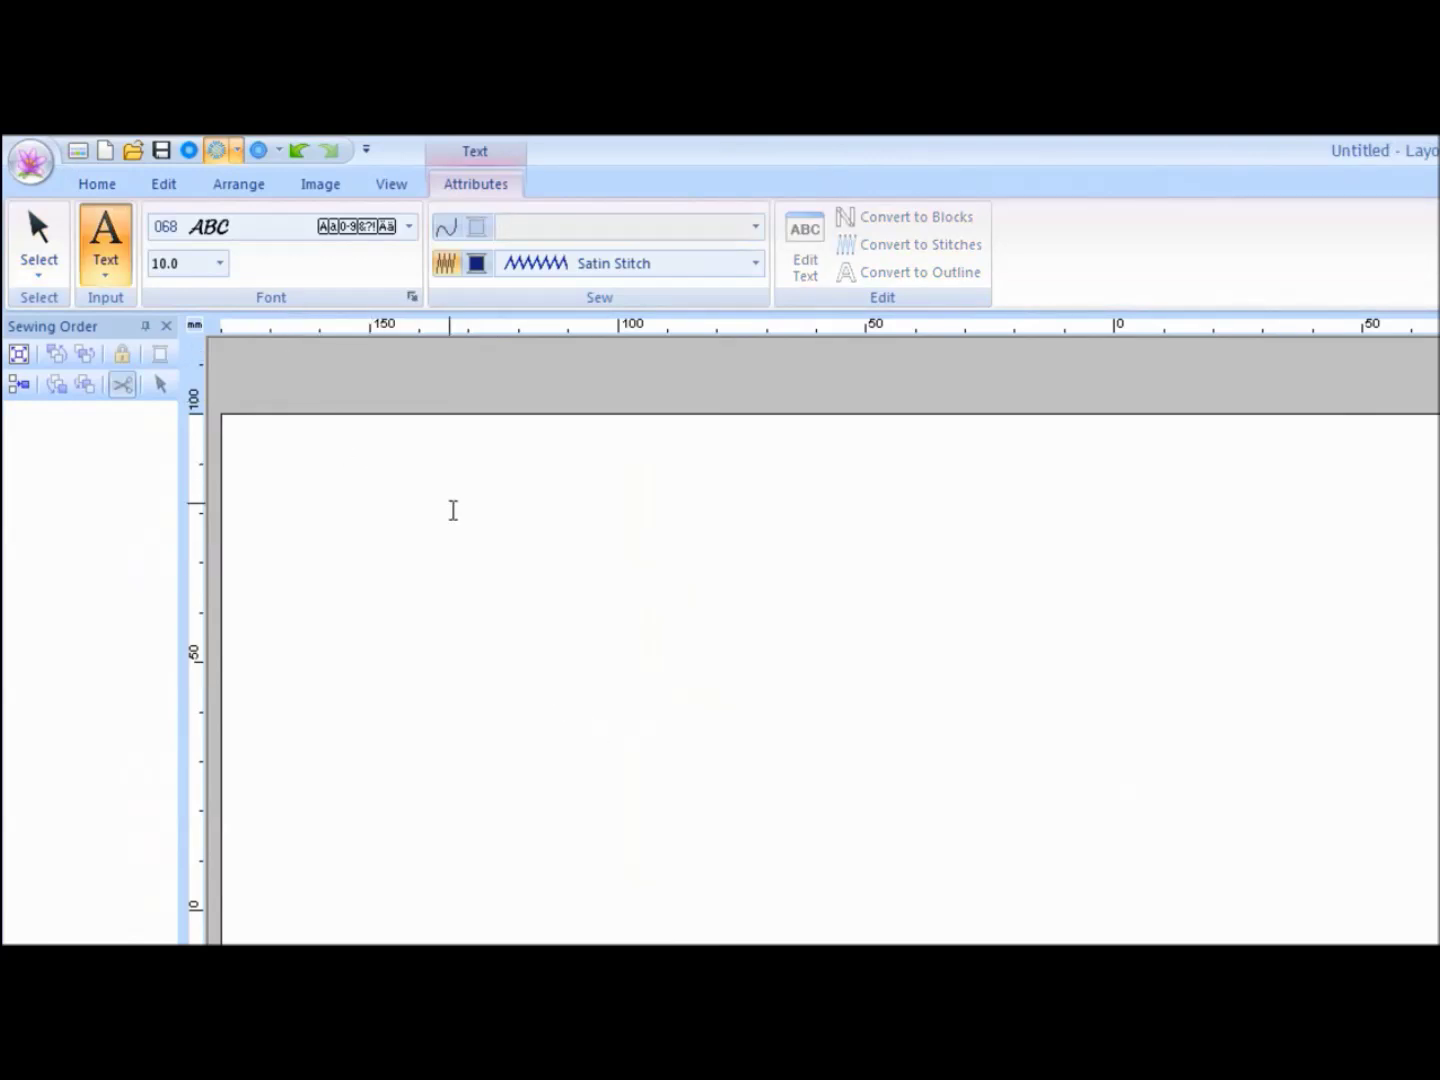
left_click(410, 230)
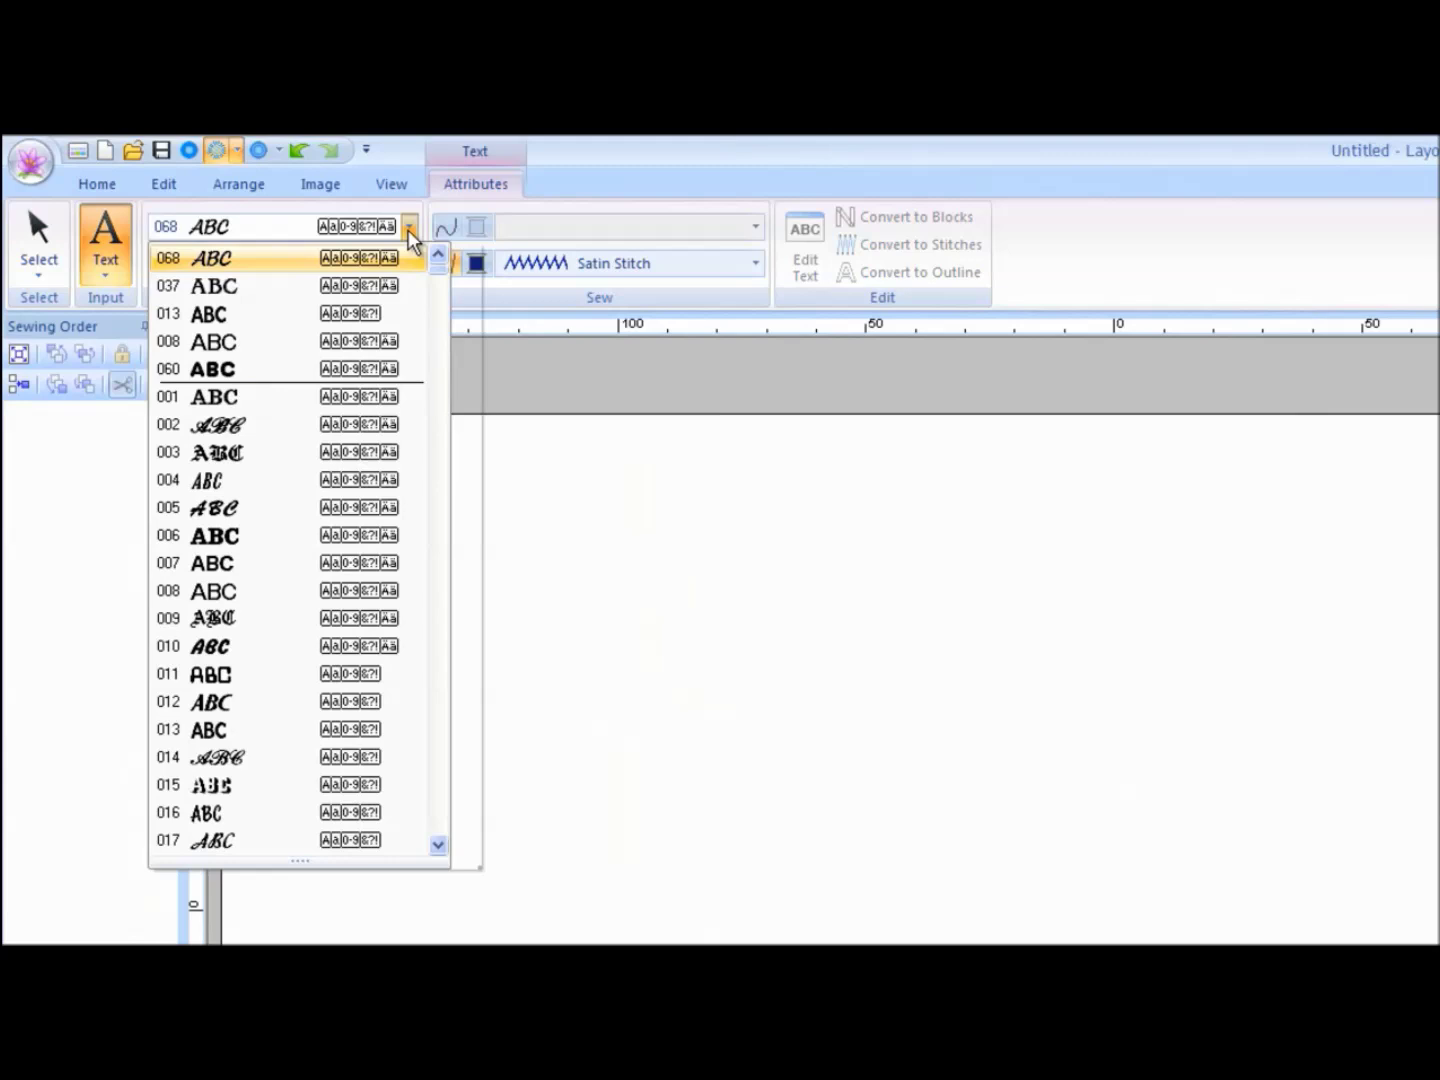
left_click(403, 728)
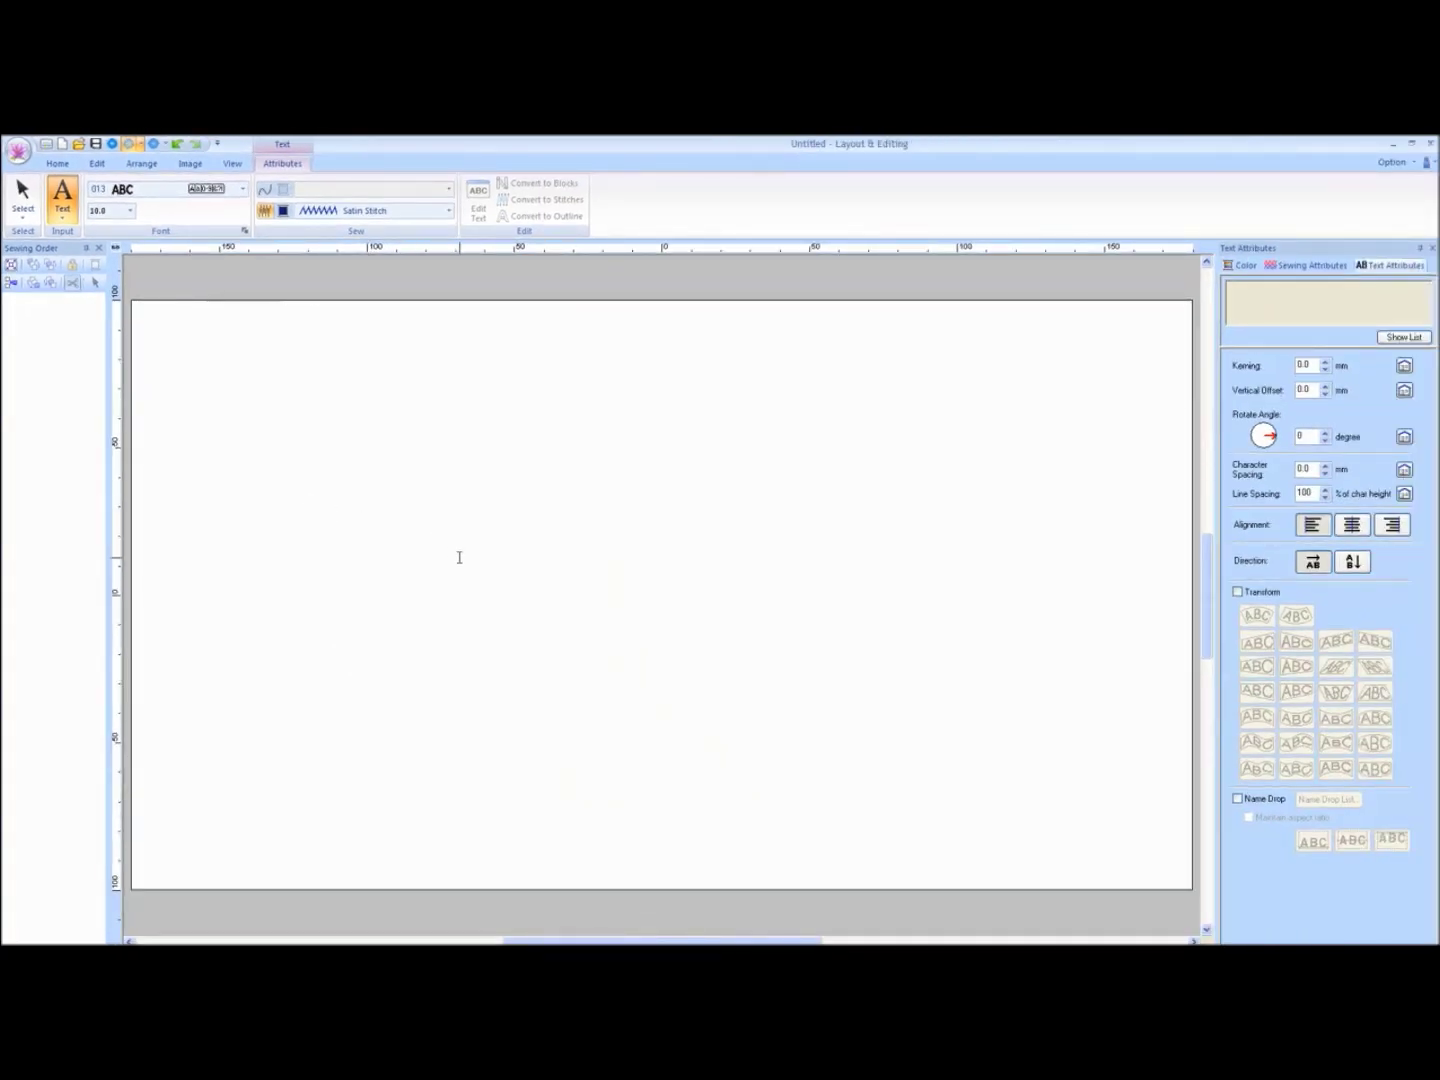
left_click(459, 557)
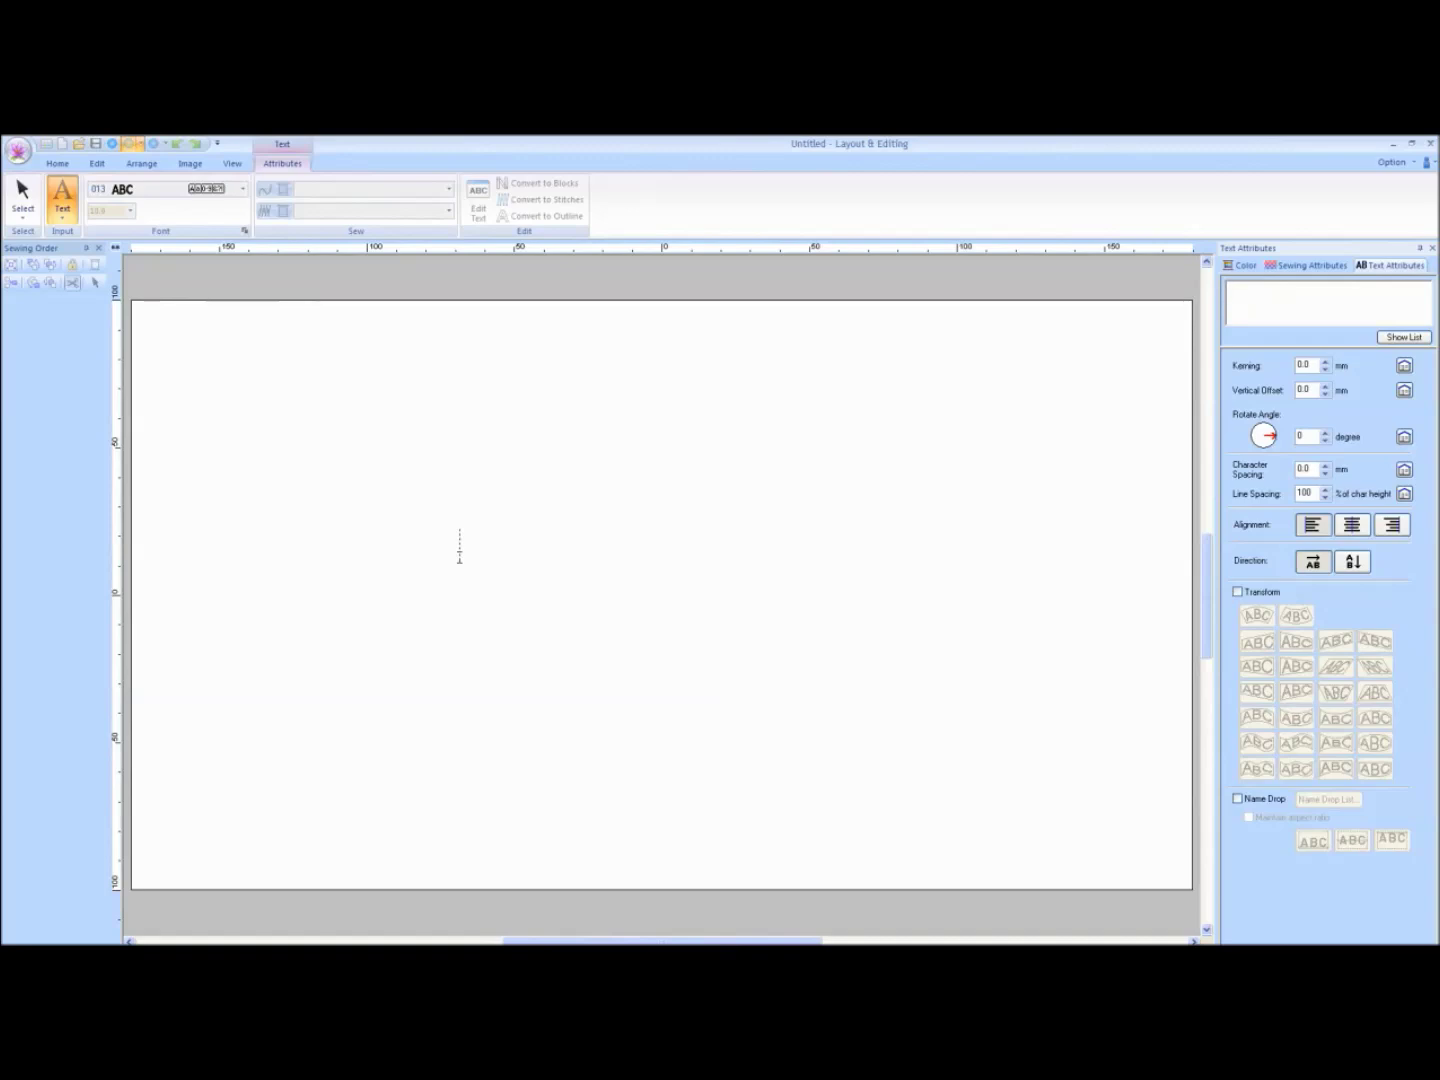
type("Brother Int")
key("Return")
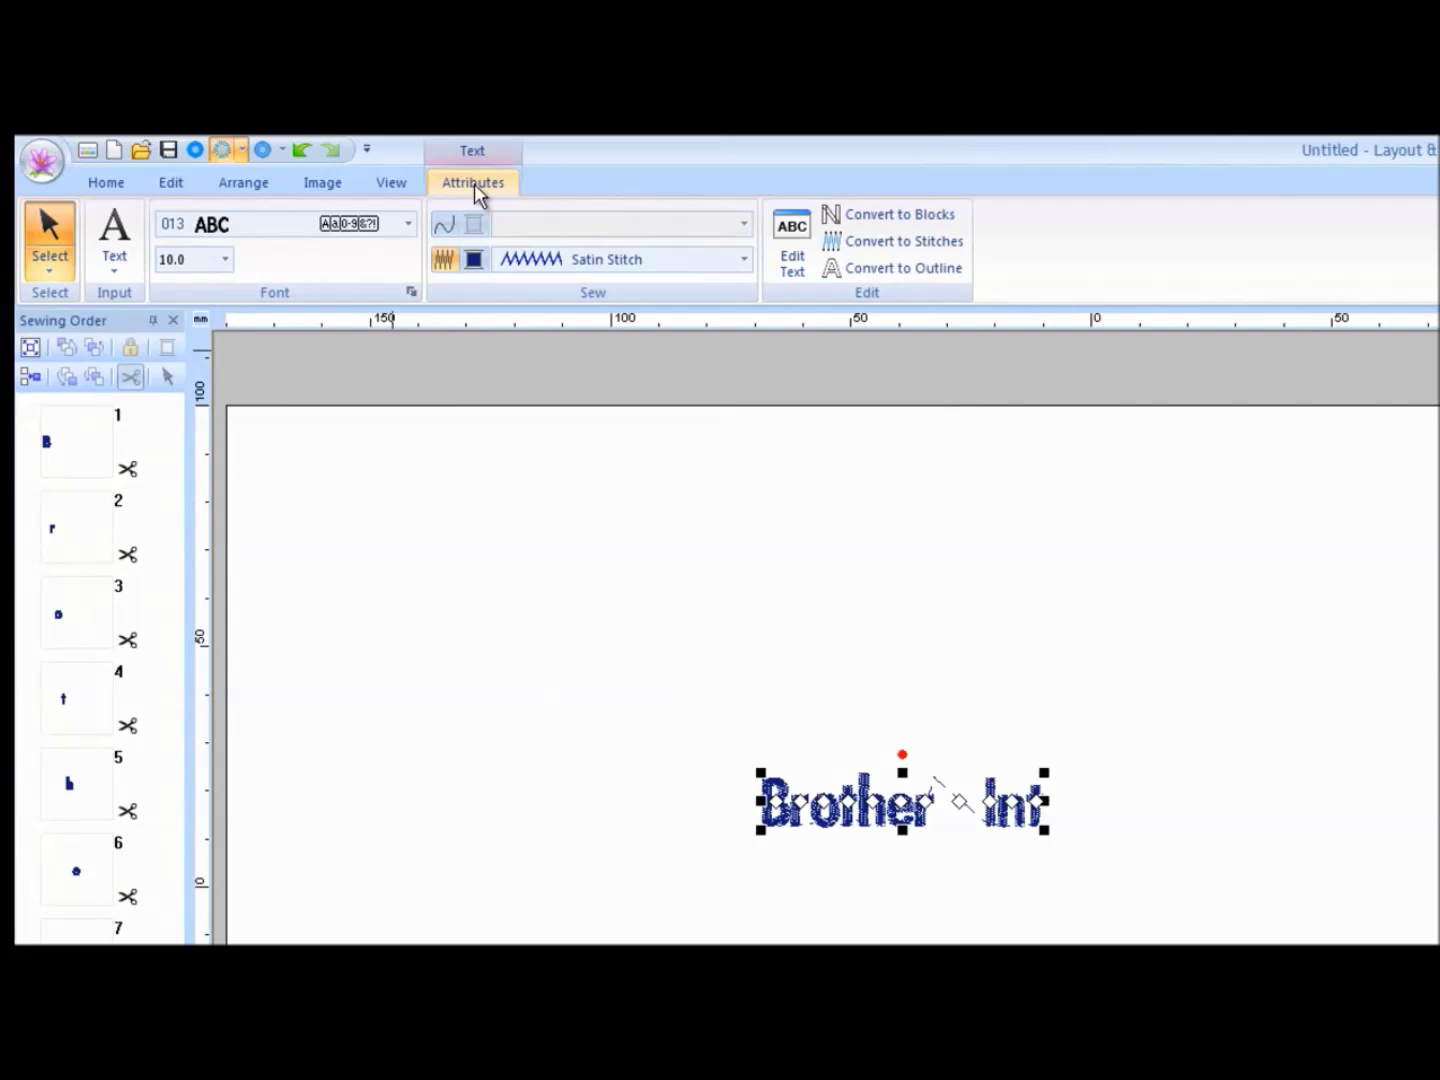
Step: Try font 037 on the 'Brother Int' lettering, then switch it to script font 068
left_click(410, 229)
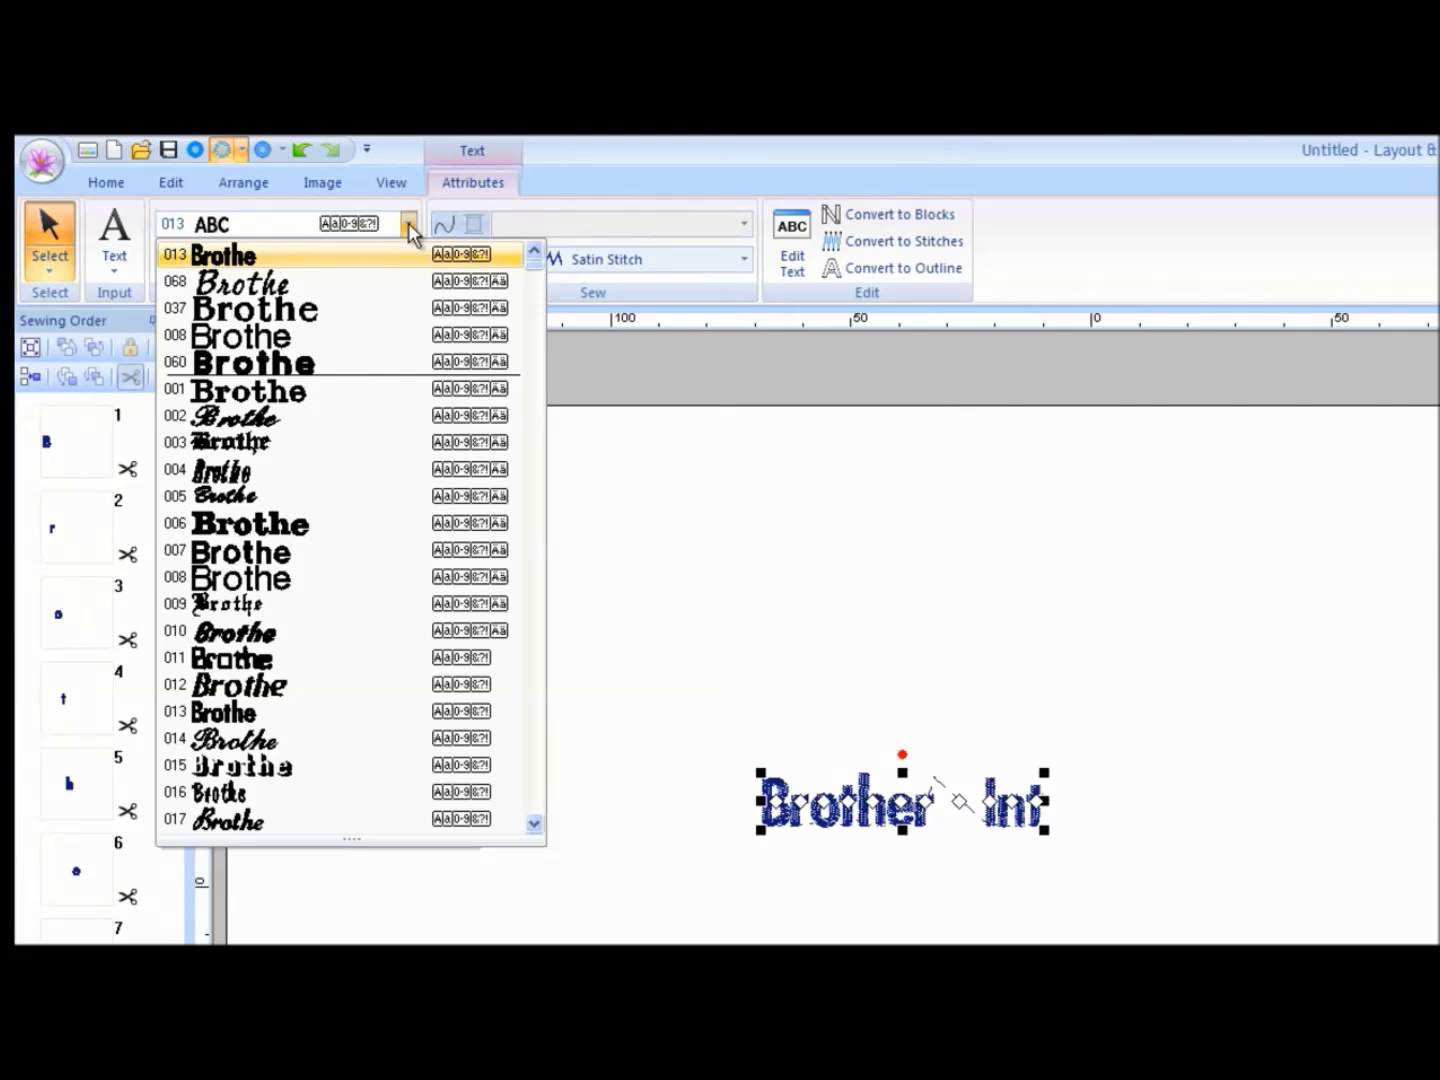
left_click(364, 311)
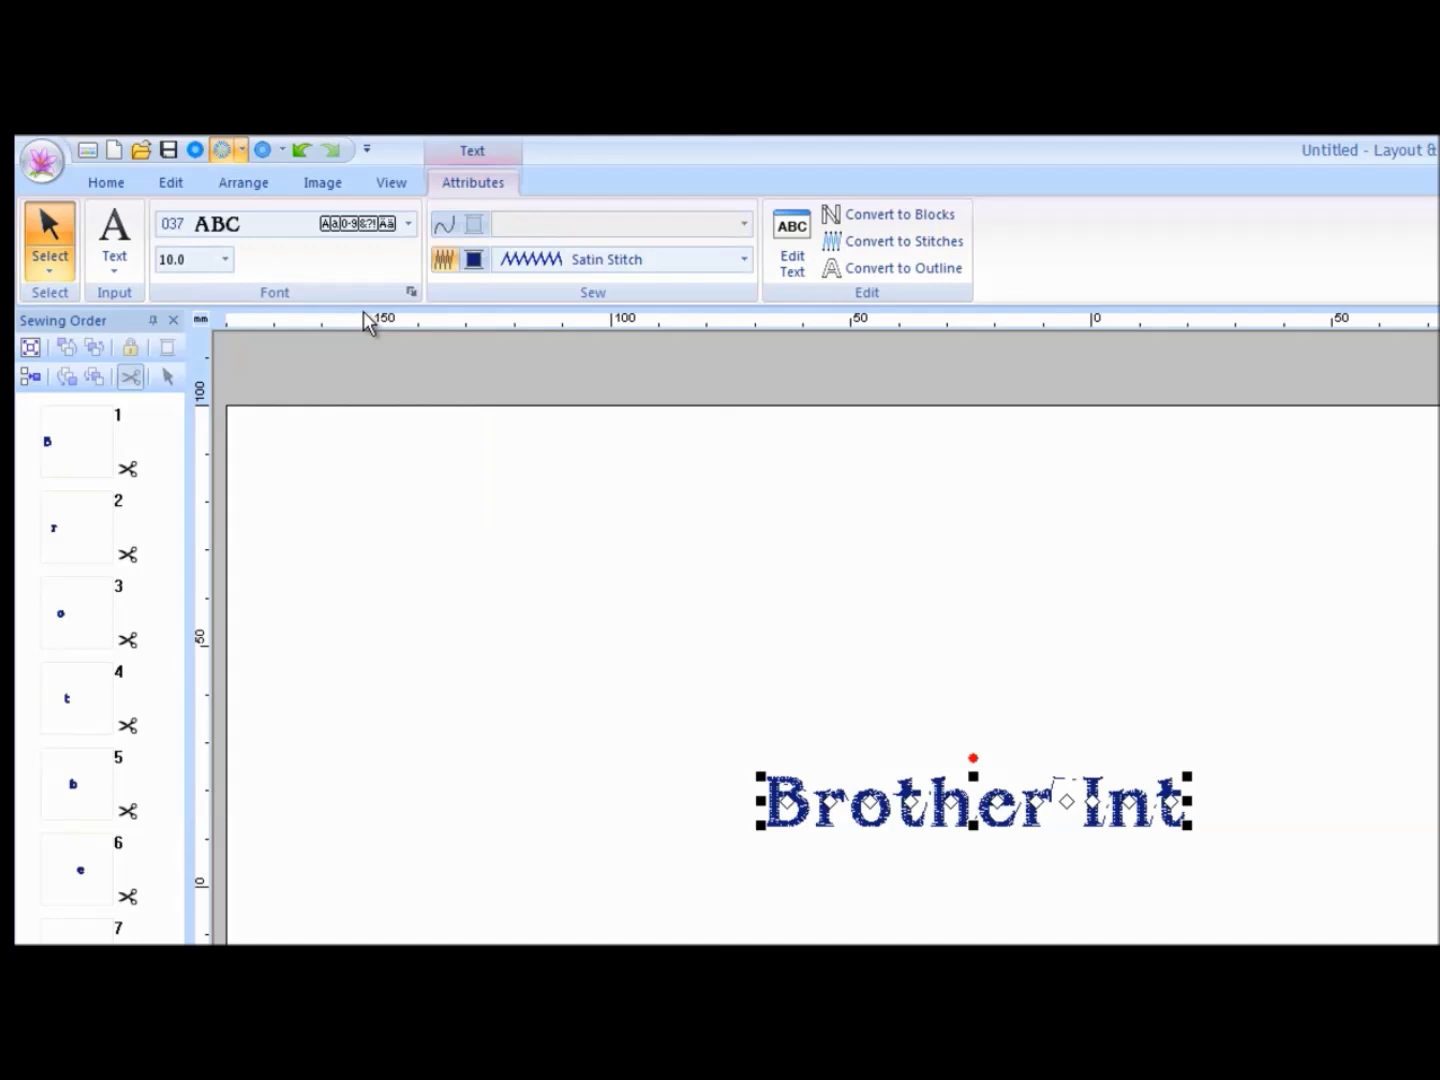
left_click(410, 226)
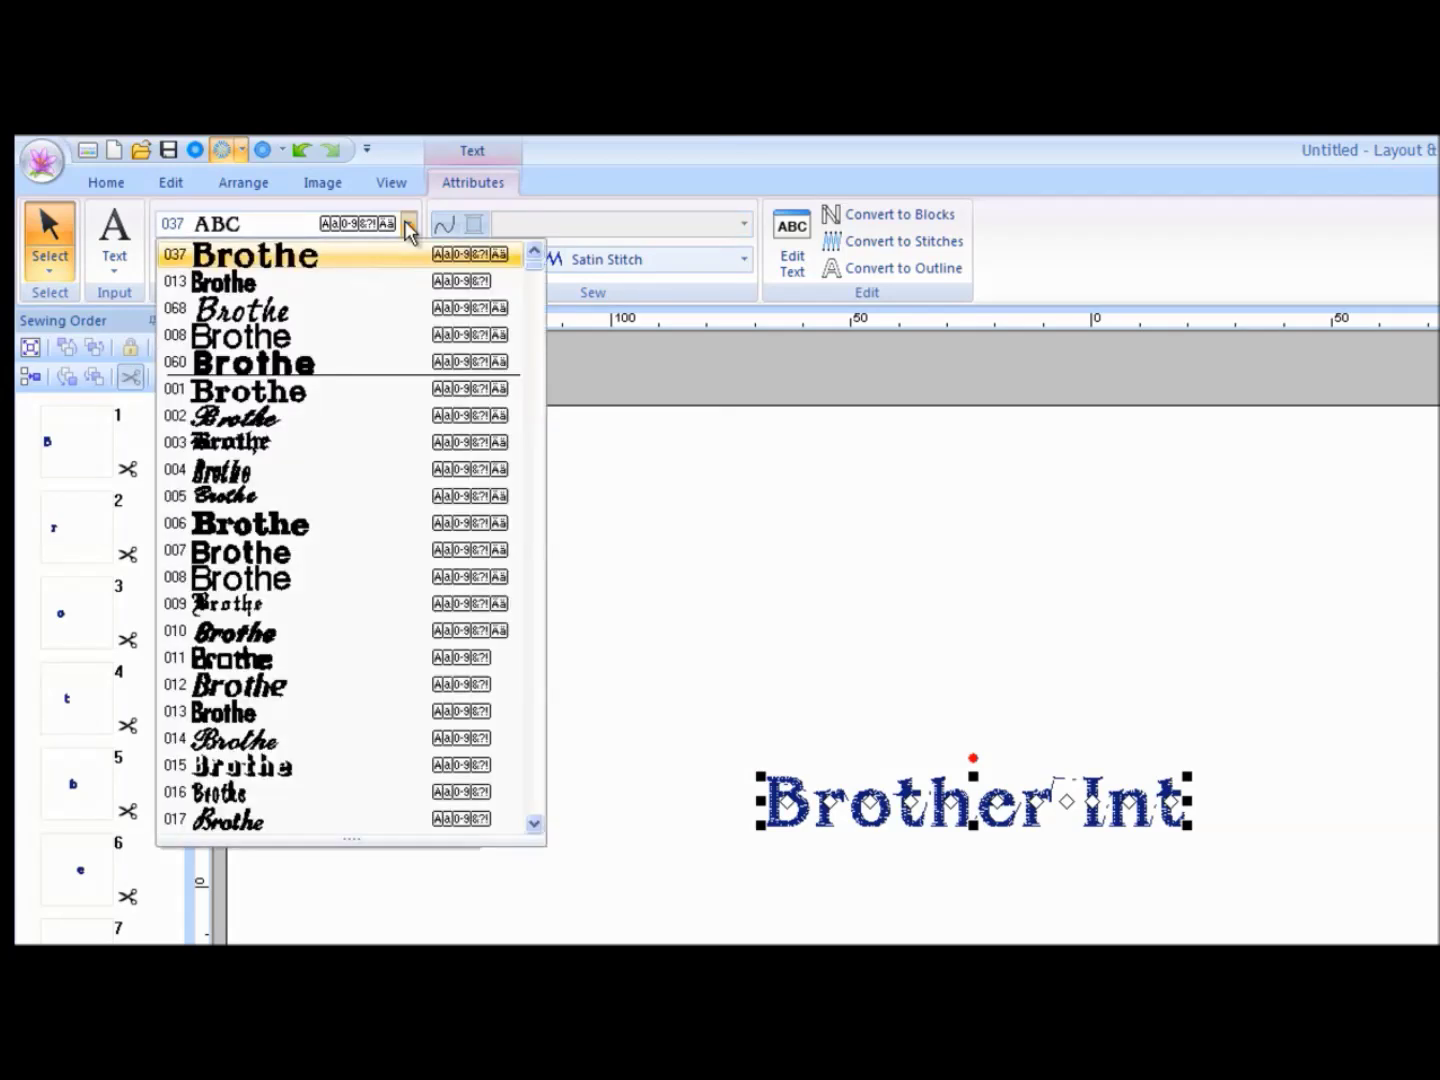
left_click_drag(536, 826, 534, 824)
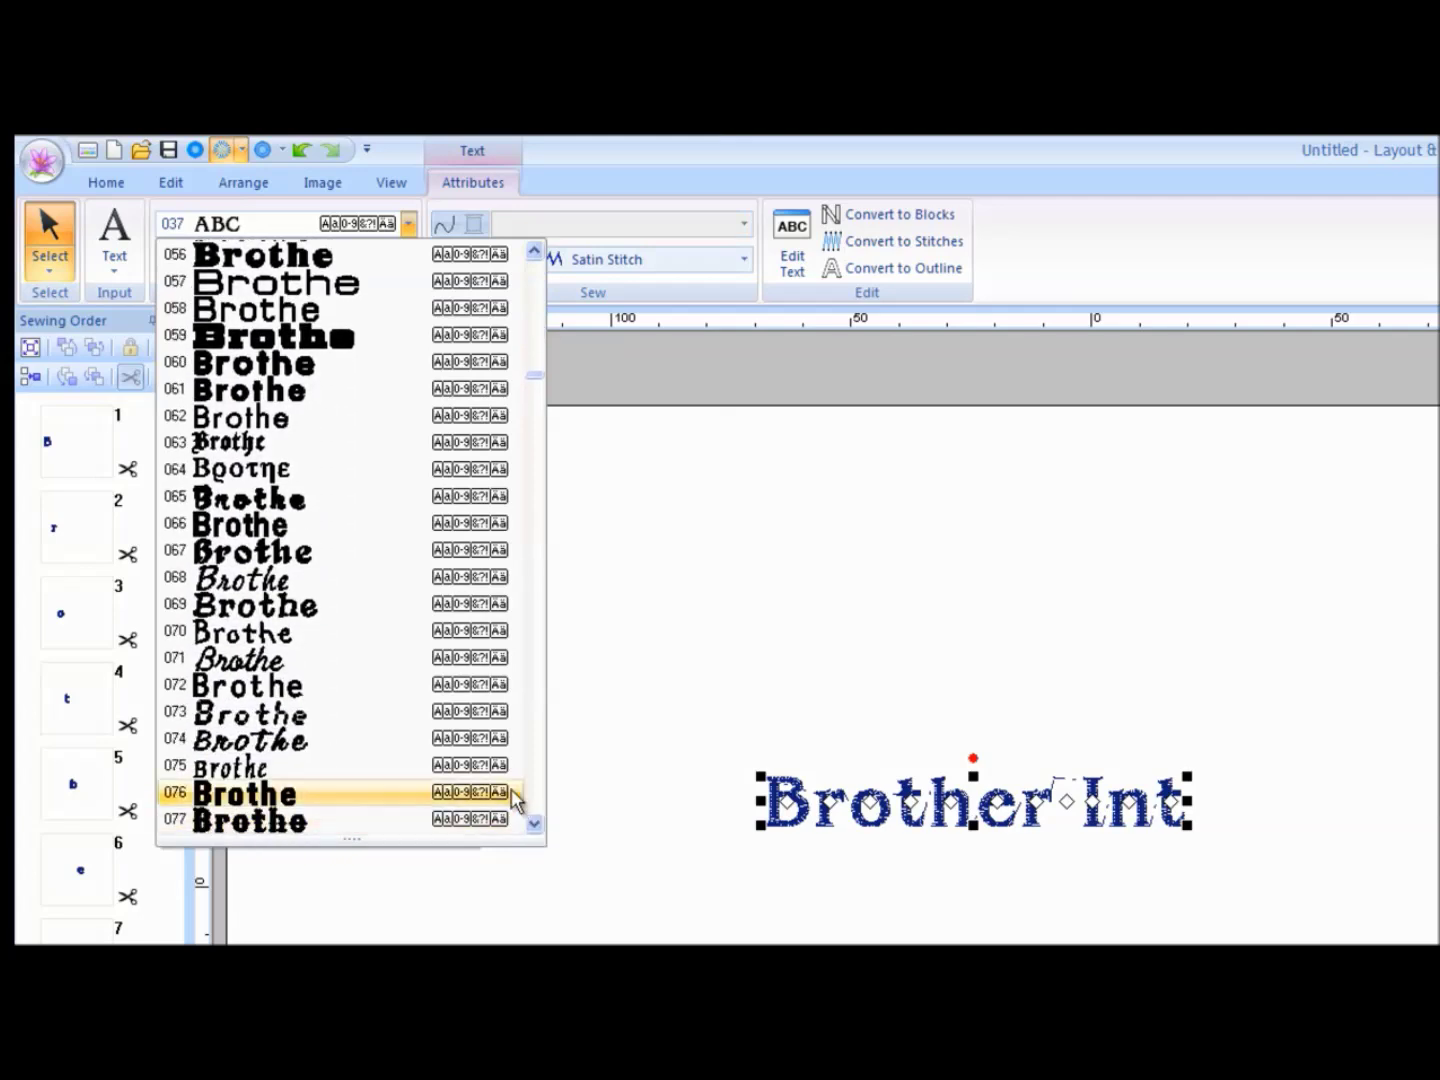
left_click(313, 597)
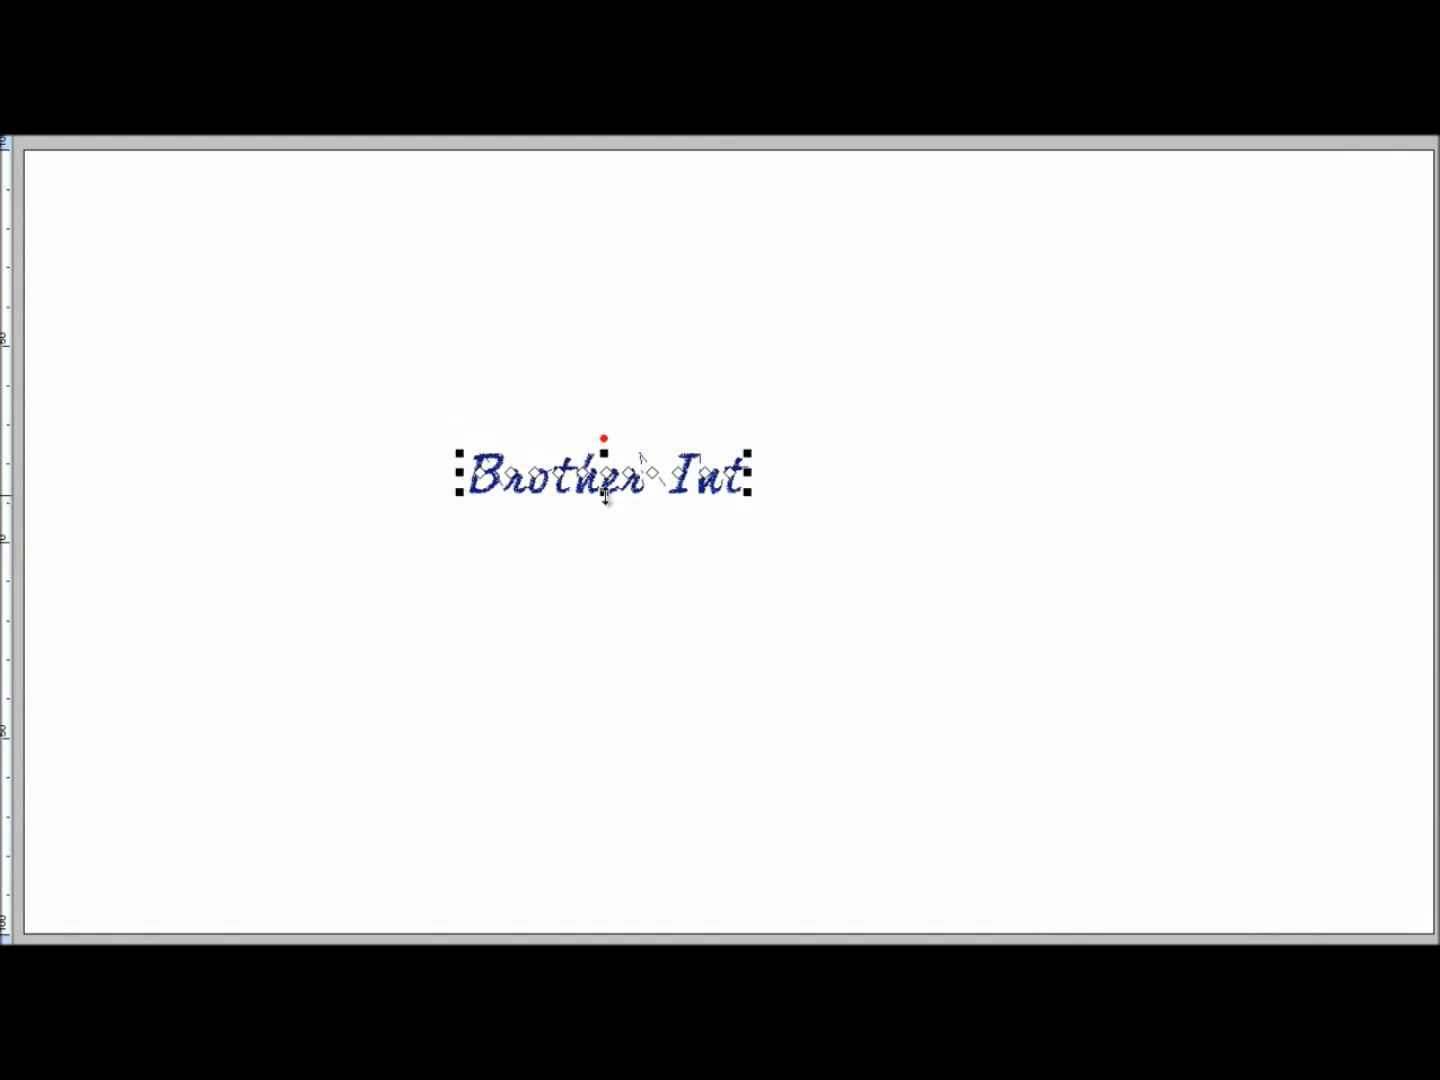
Step: Stretch the lettering with its handles, then set its text size to 30.0 mm
left_click_drag(752, 493, 1093, 598)
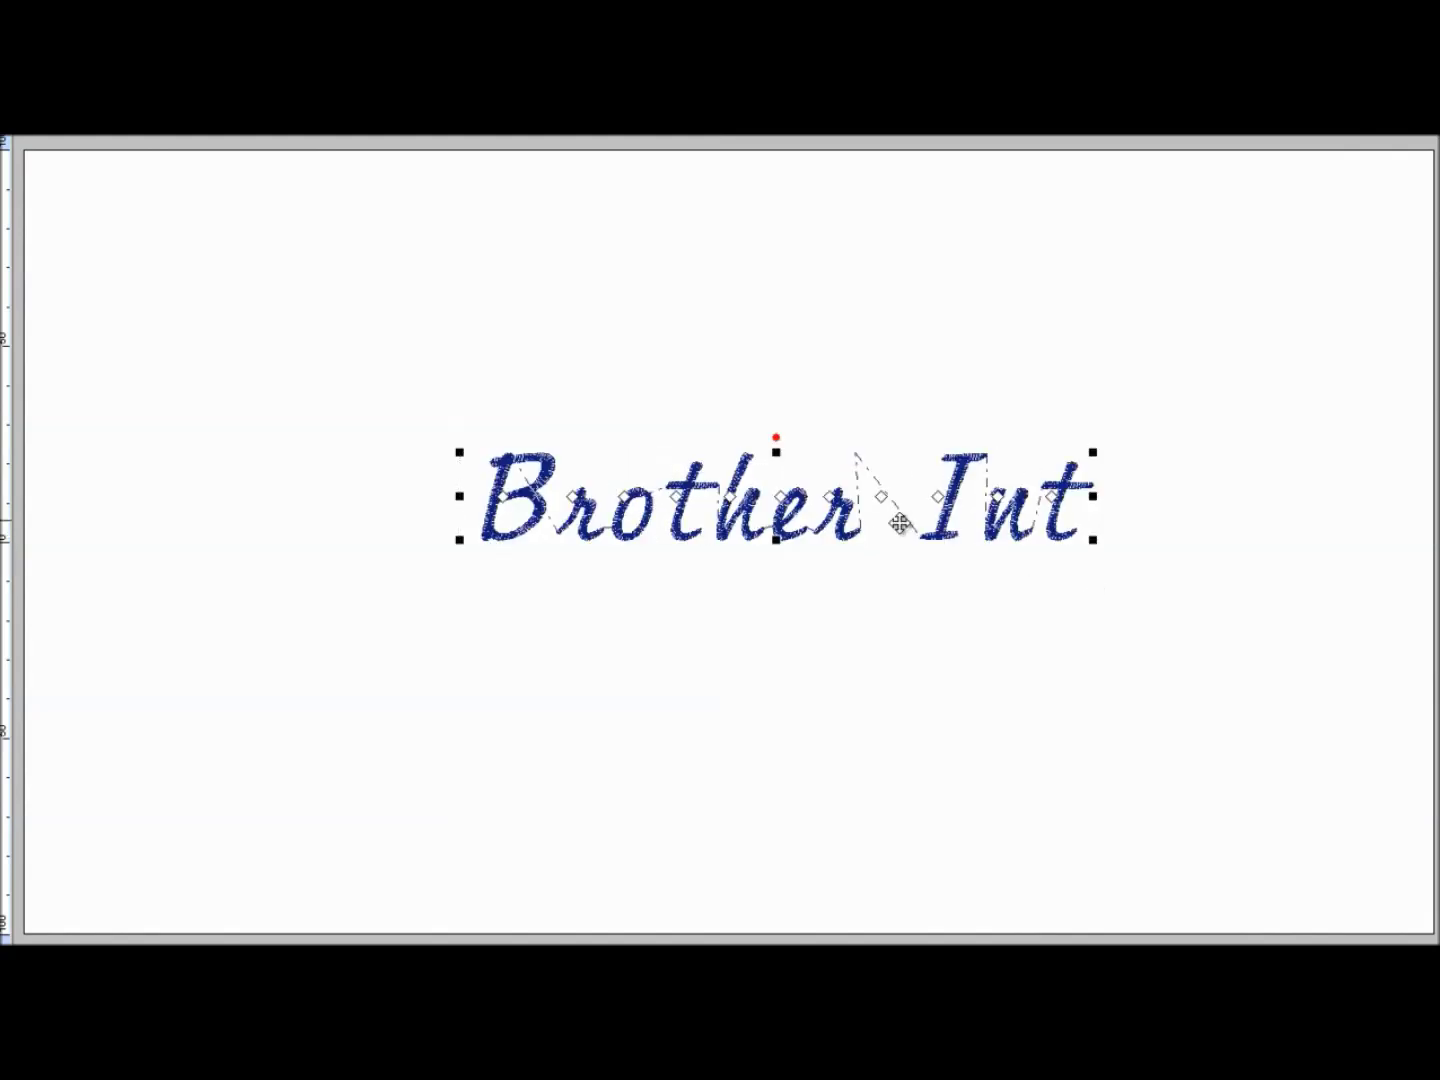
left_click_drag(778, 452, 776, 228)
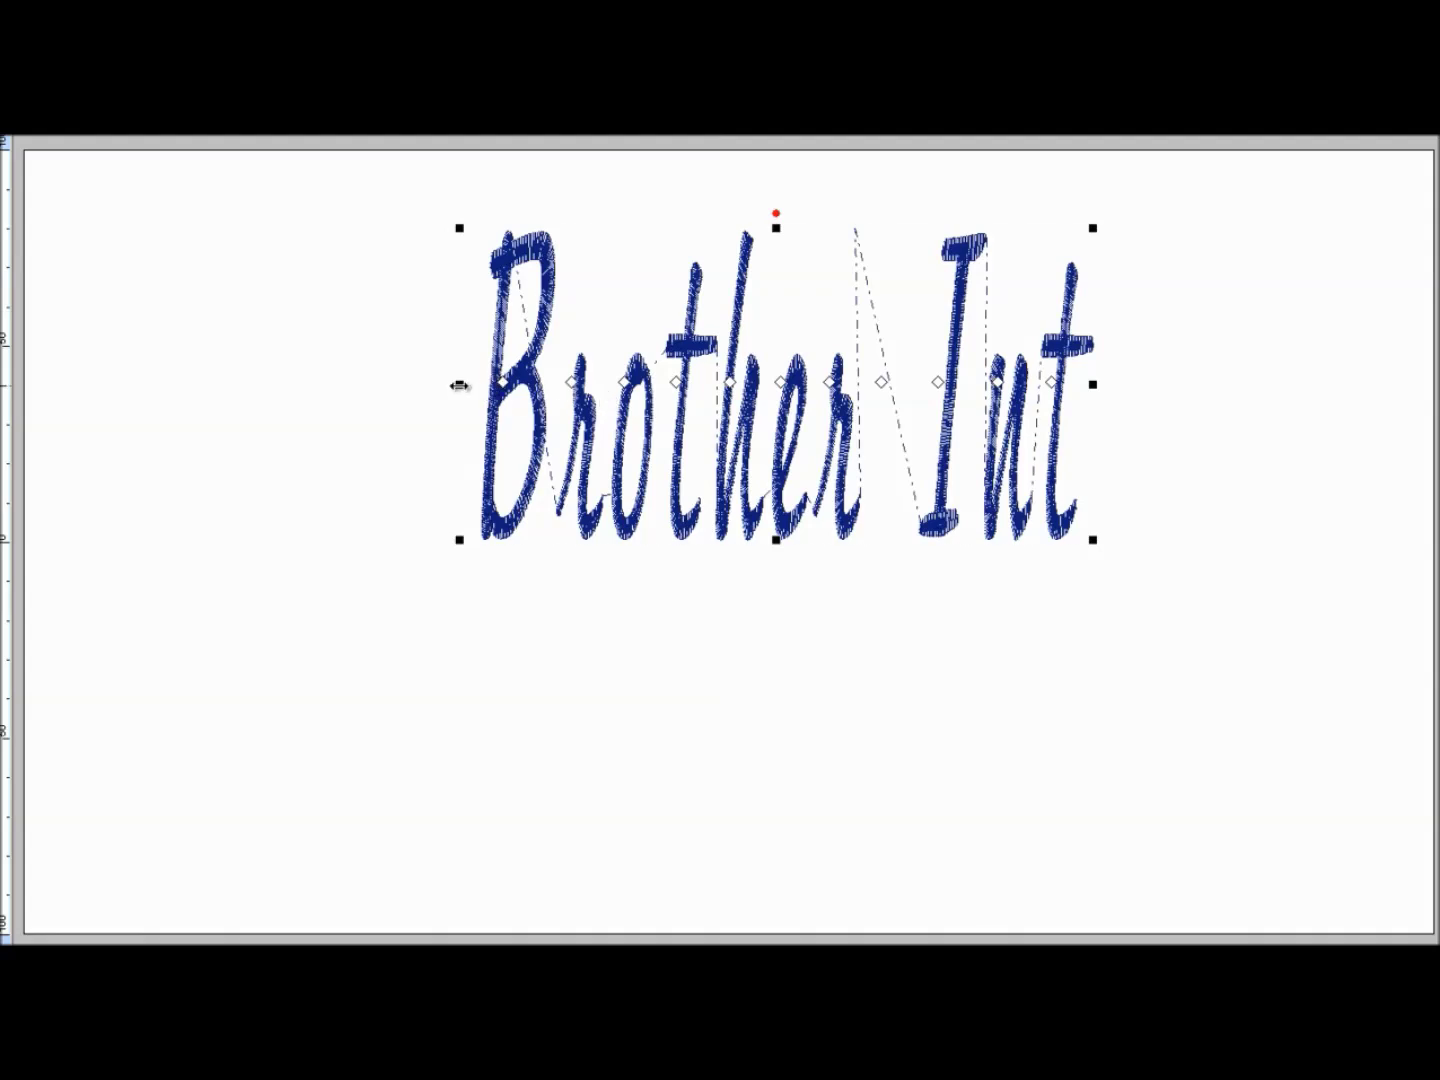
left_click_drag(459, 385, 121, 383)
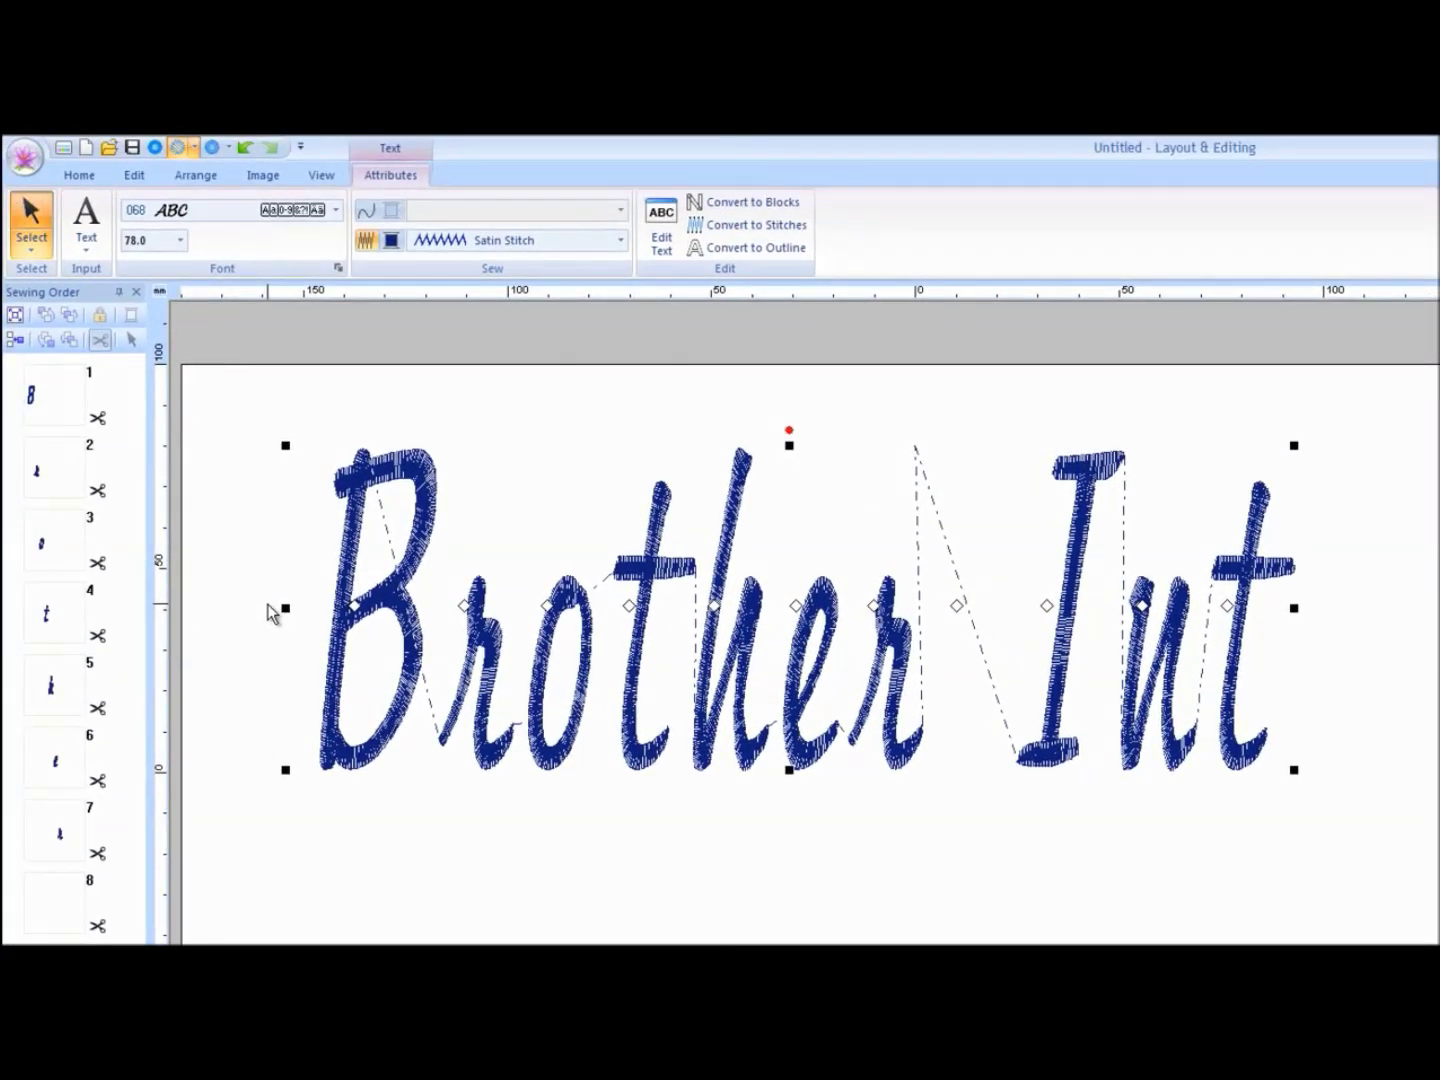
left_click(181, 242)
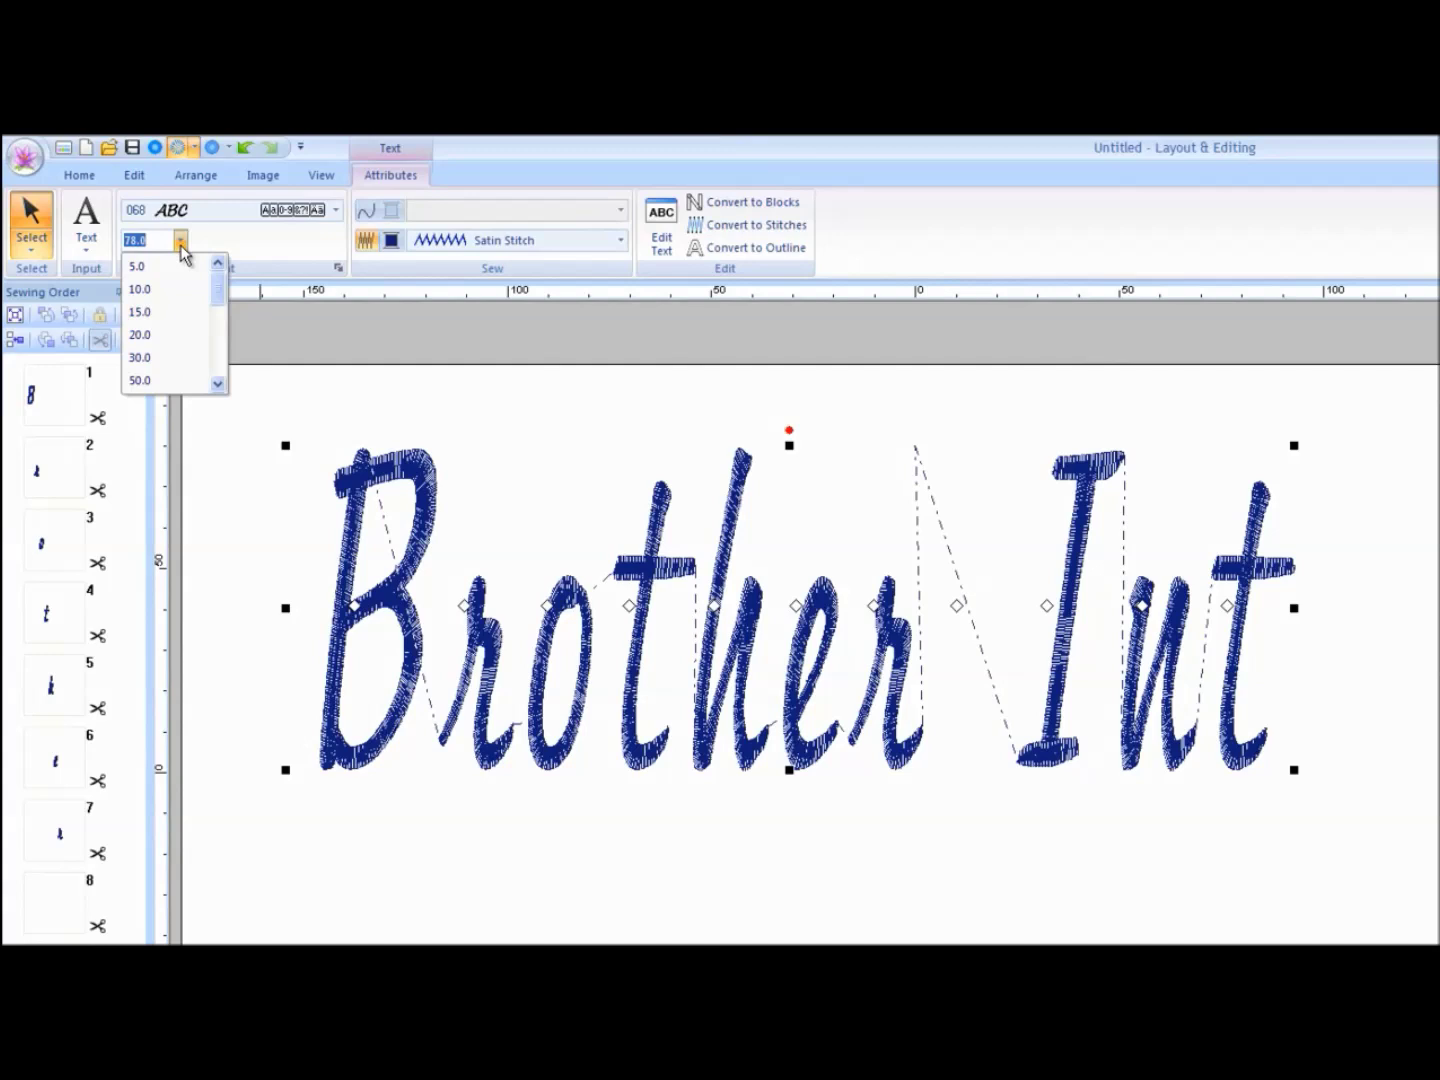
left_click(162, 358)
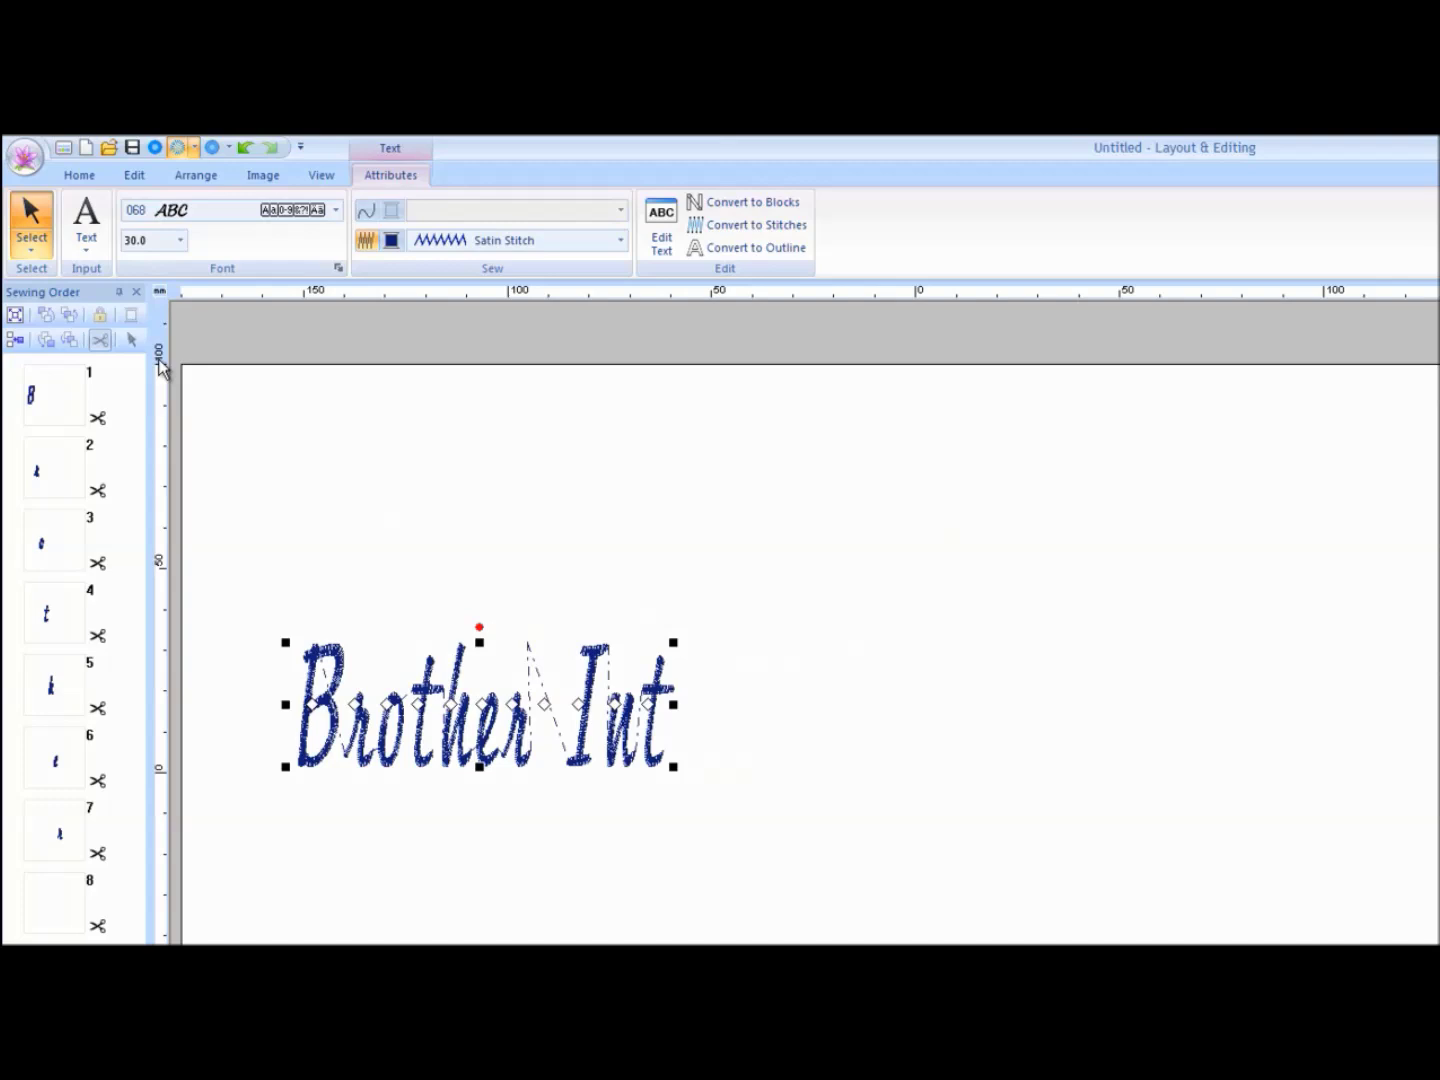
left_click(463, 600)
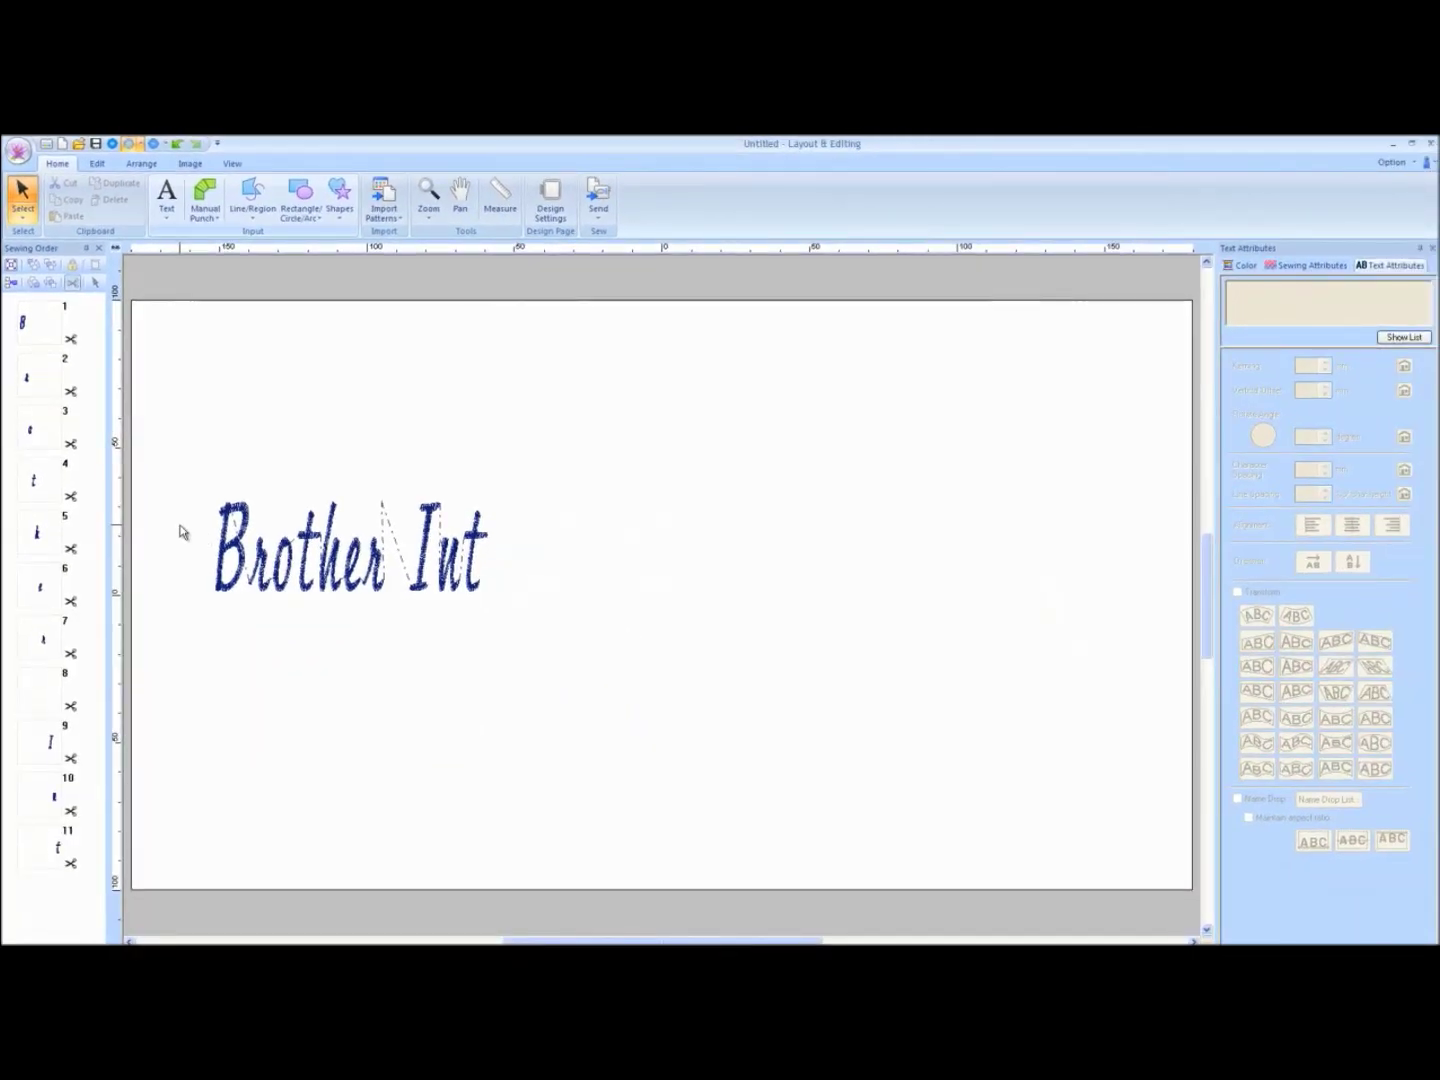
Step: Replace 'Int' with 'Sews' so the lettering reads 'Brother Sews'
left_click(248, 512)
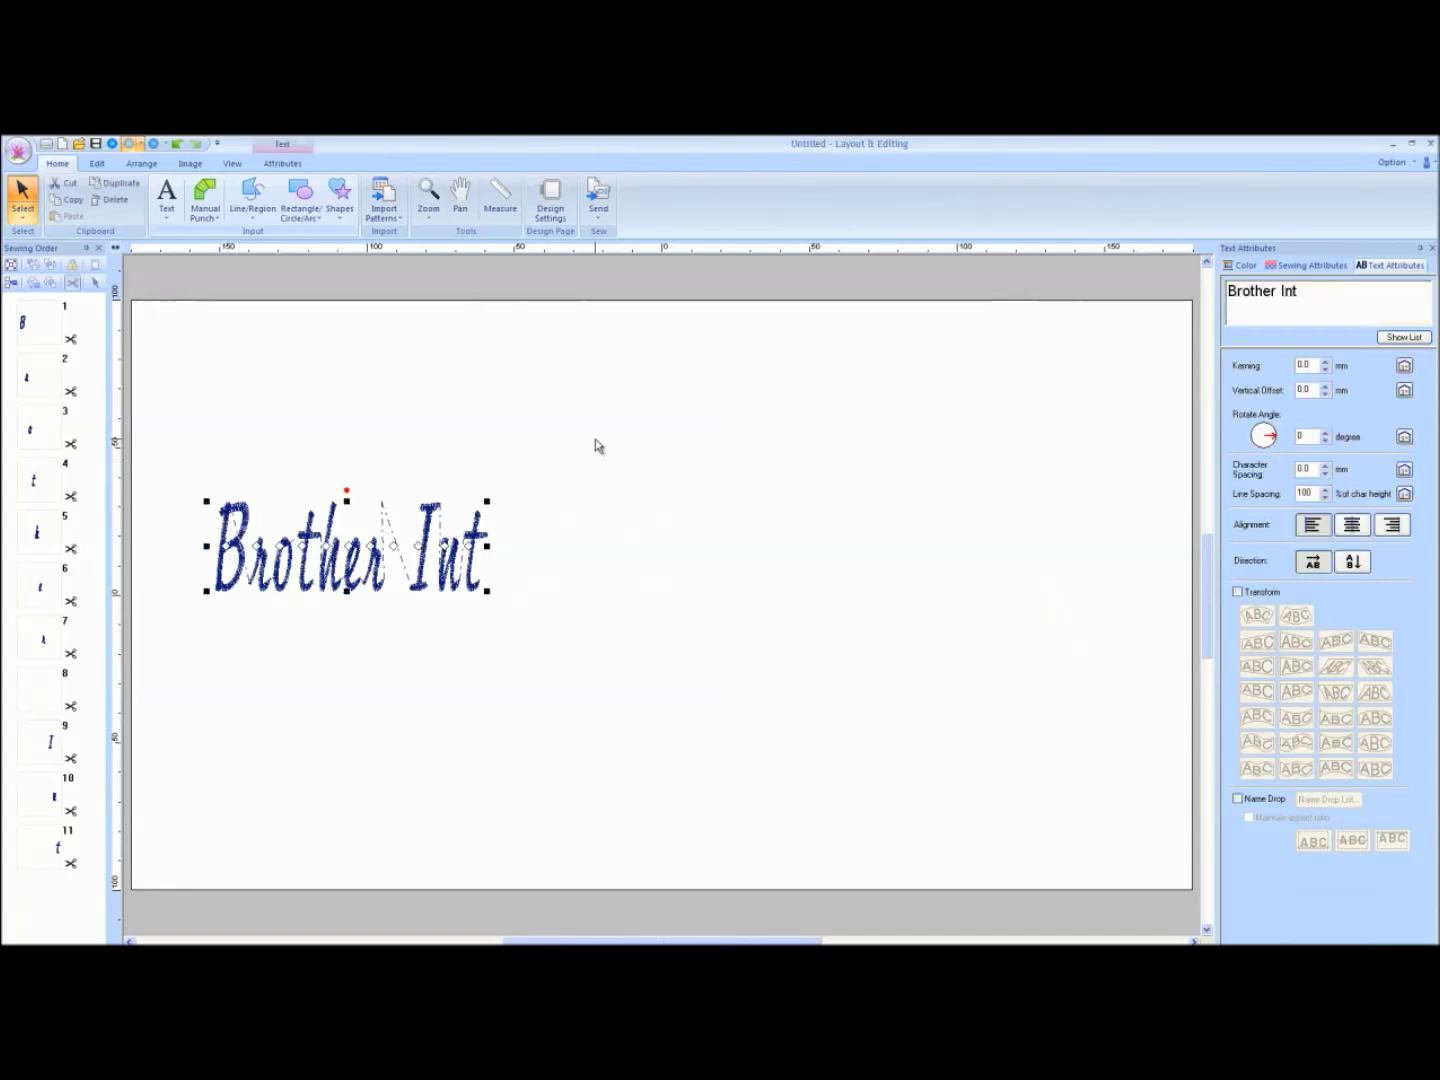
left_click(1304, 290)
left_click_drag(1304, 291, 1274, 300)
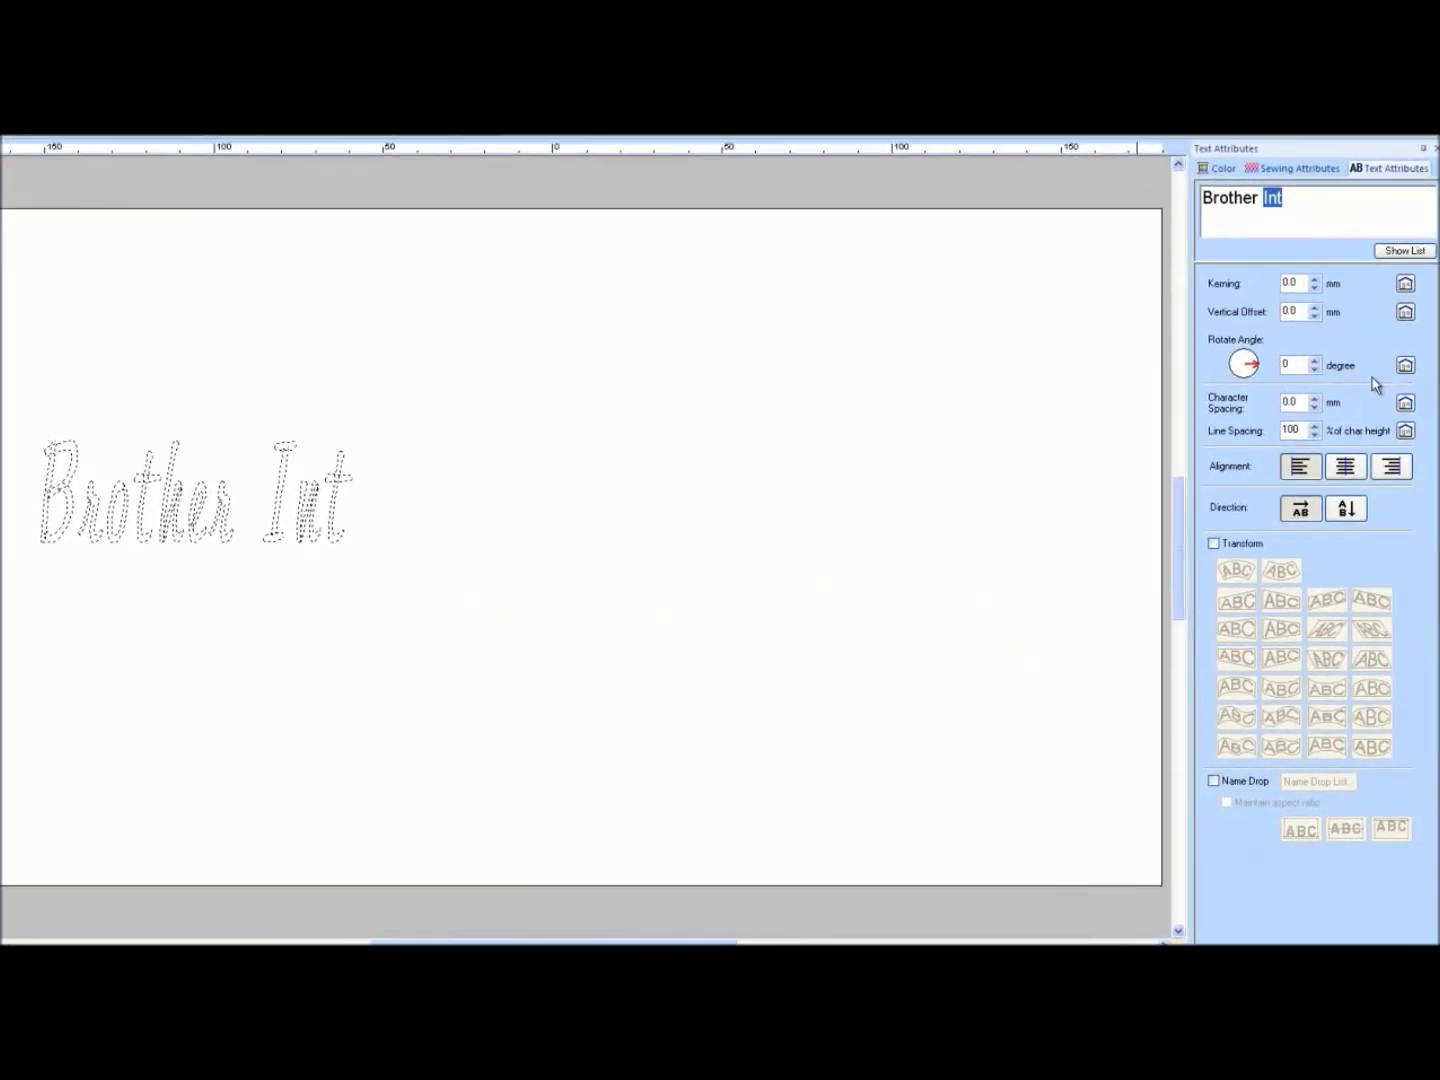
type("Sew")
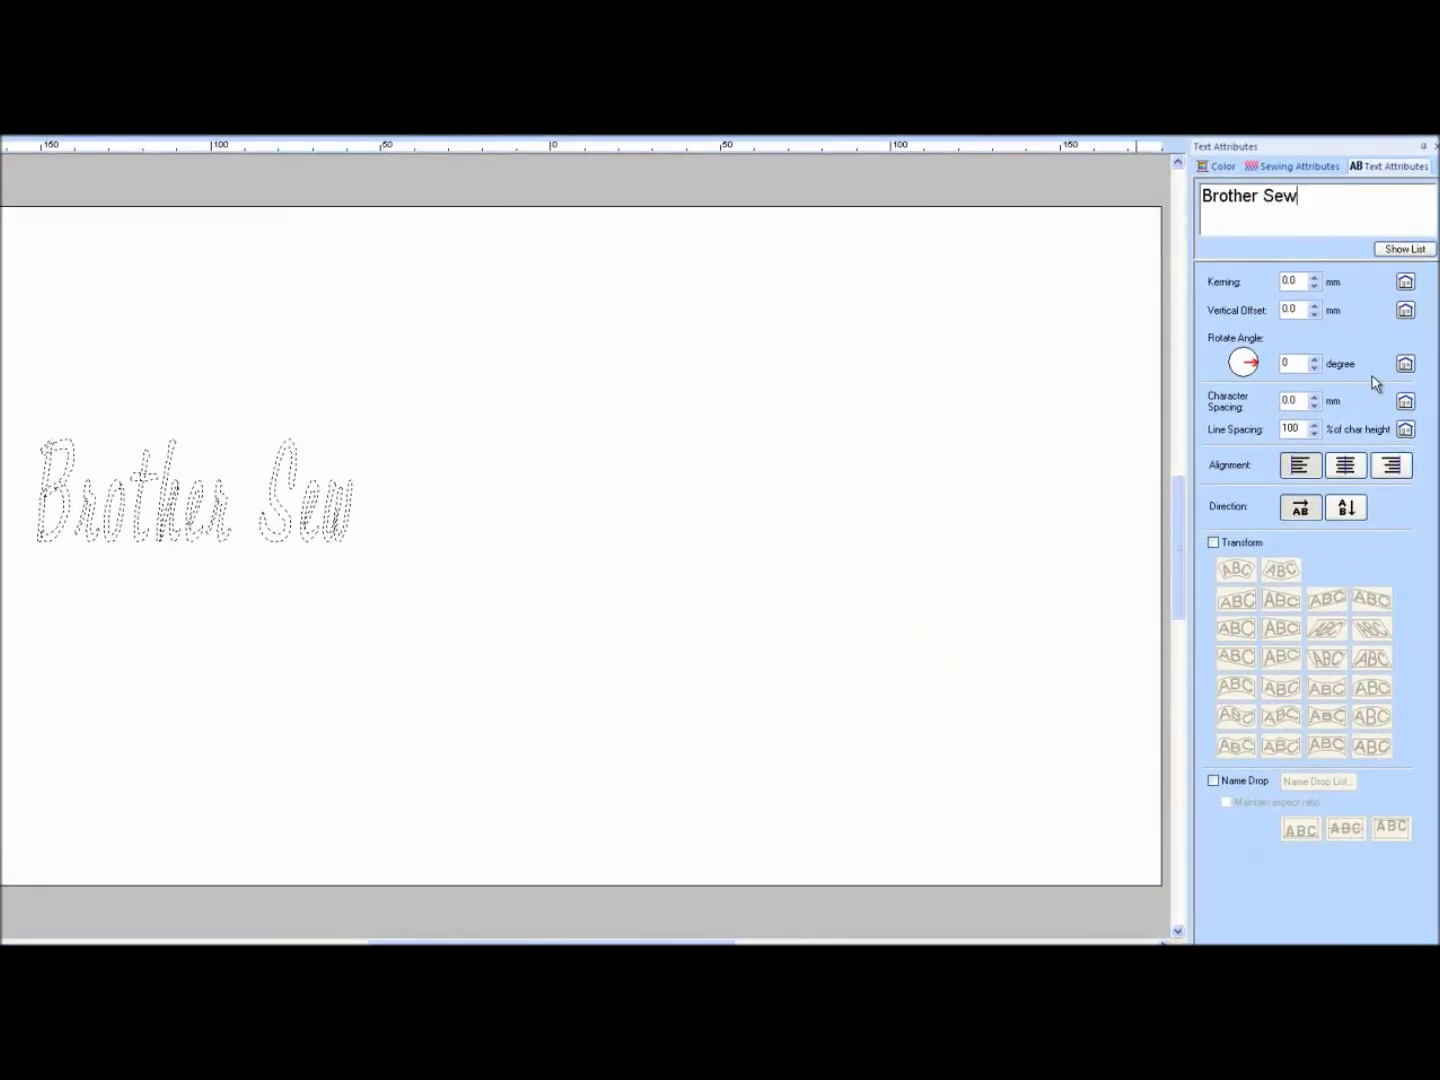
type("s")
key("Return")
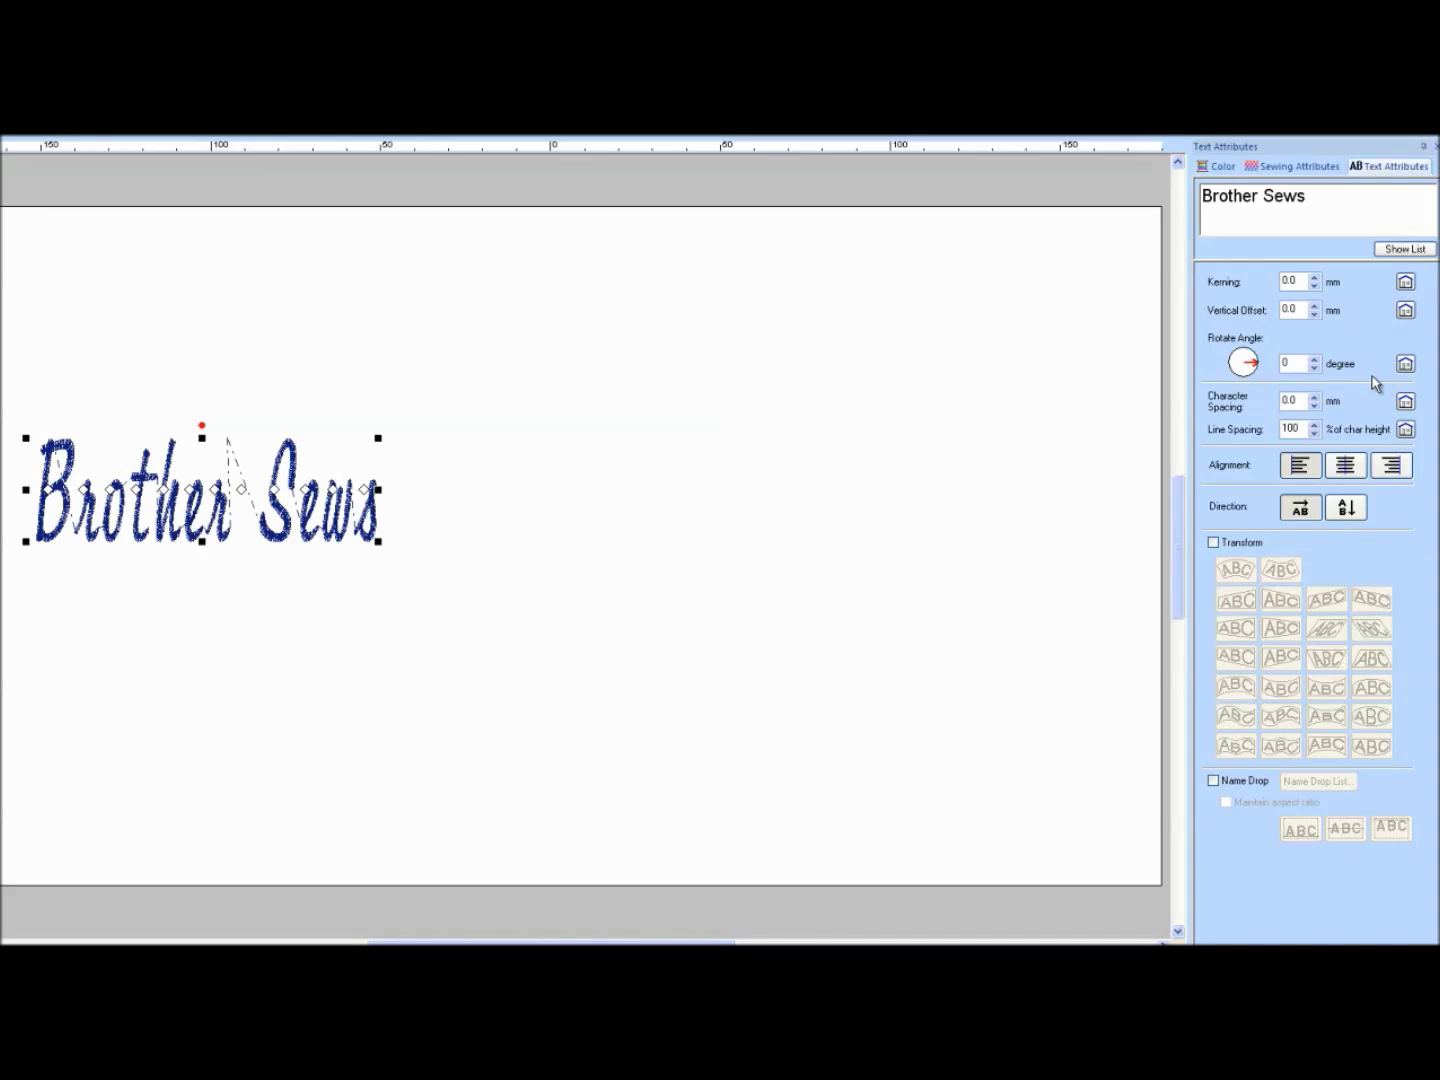
Step: Add a second lettering line reading '& Embroiders'
left_click(1309, 199)
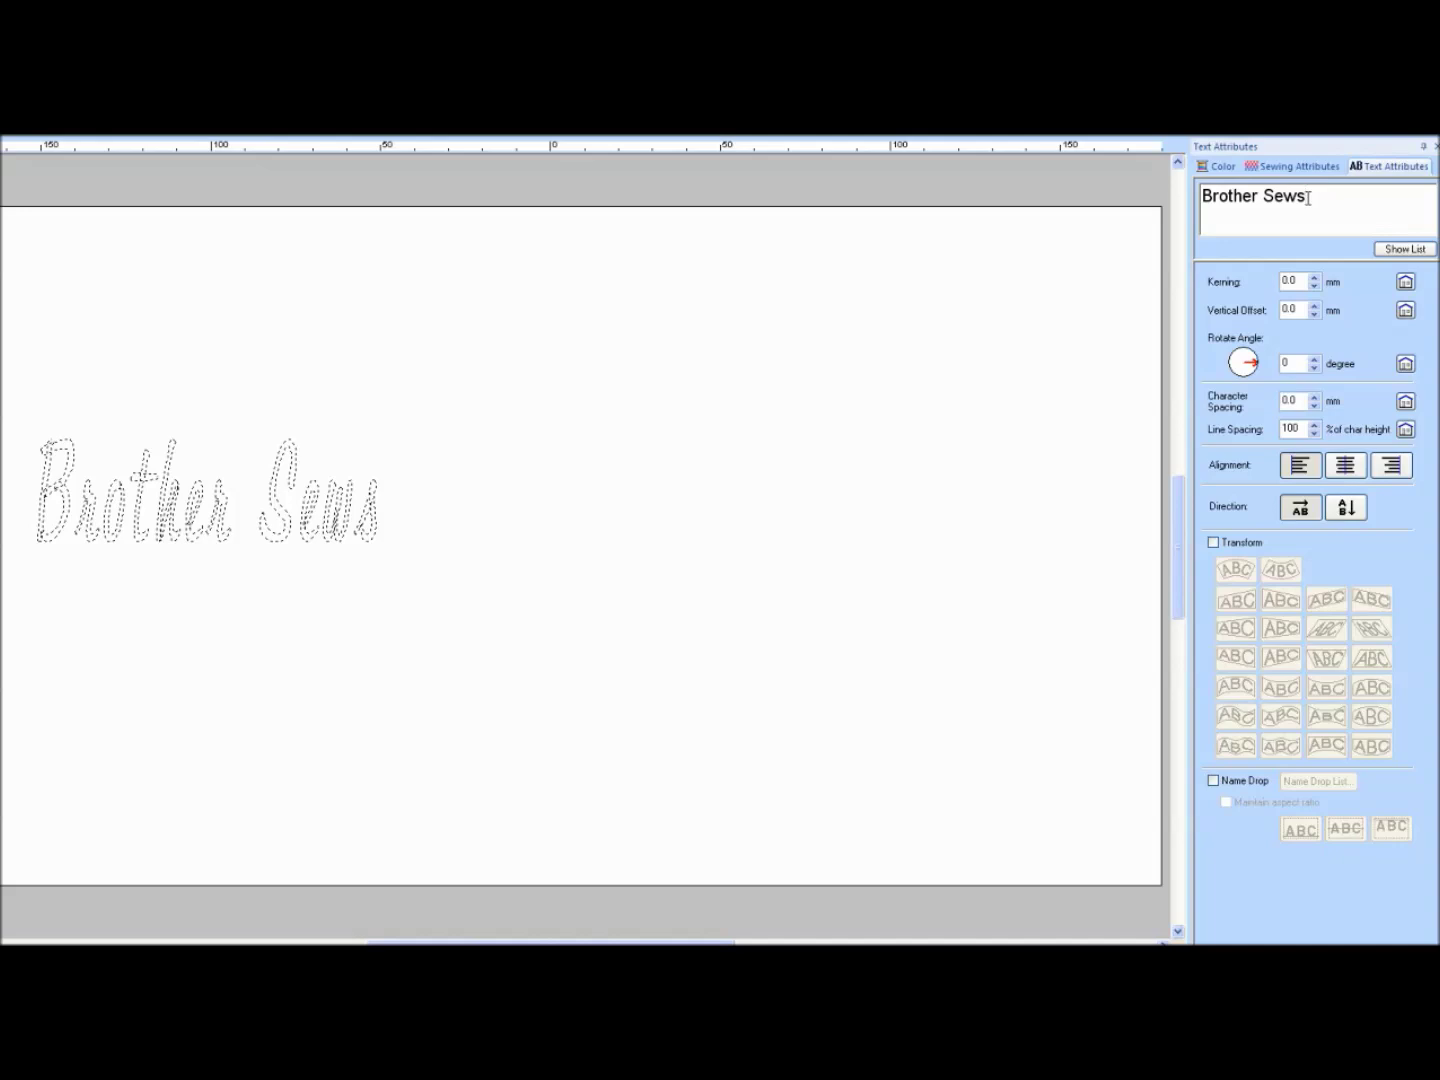
key("Return")
type("& E")
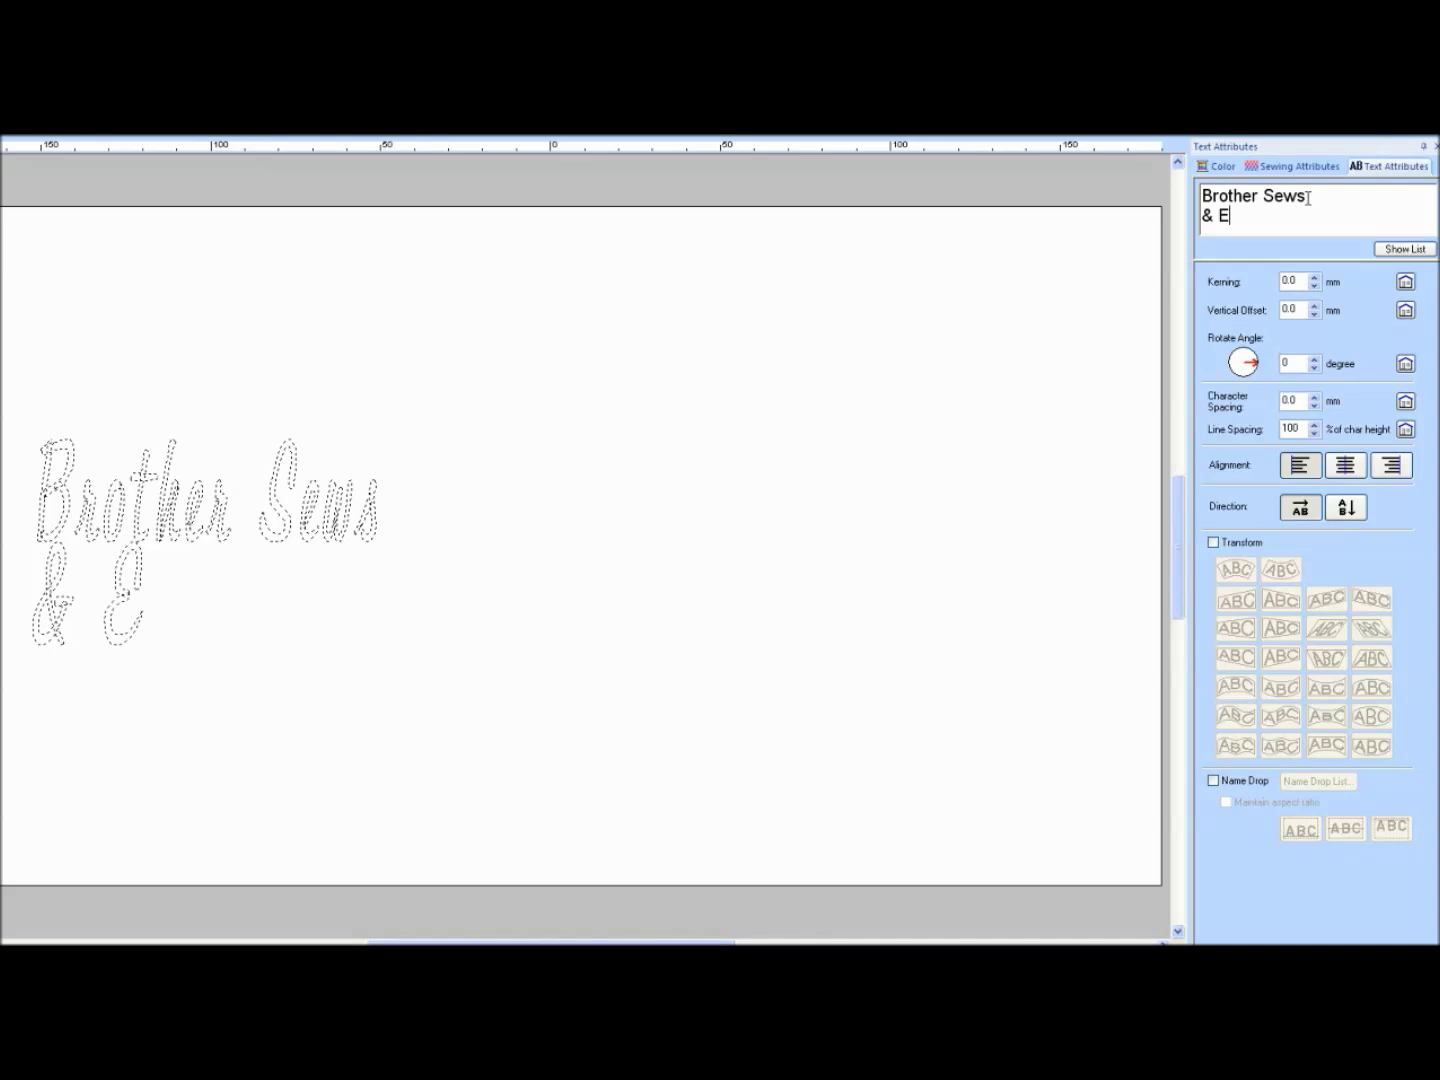
type("mbroiders")
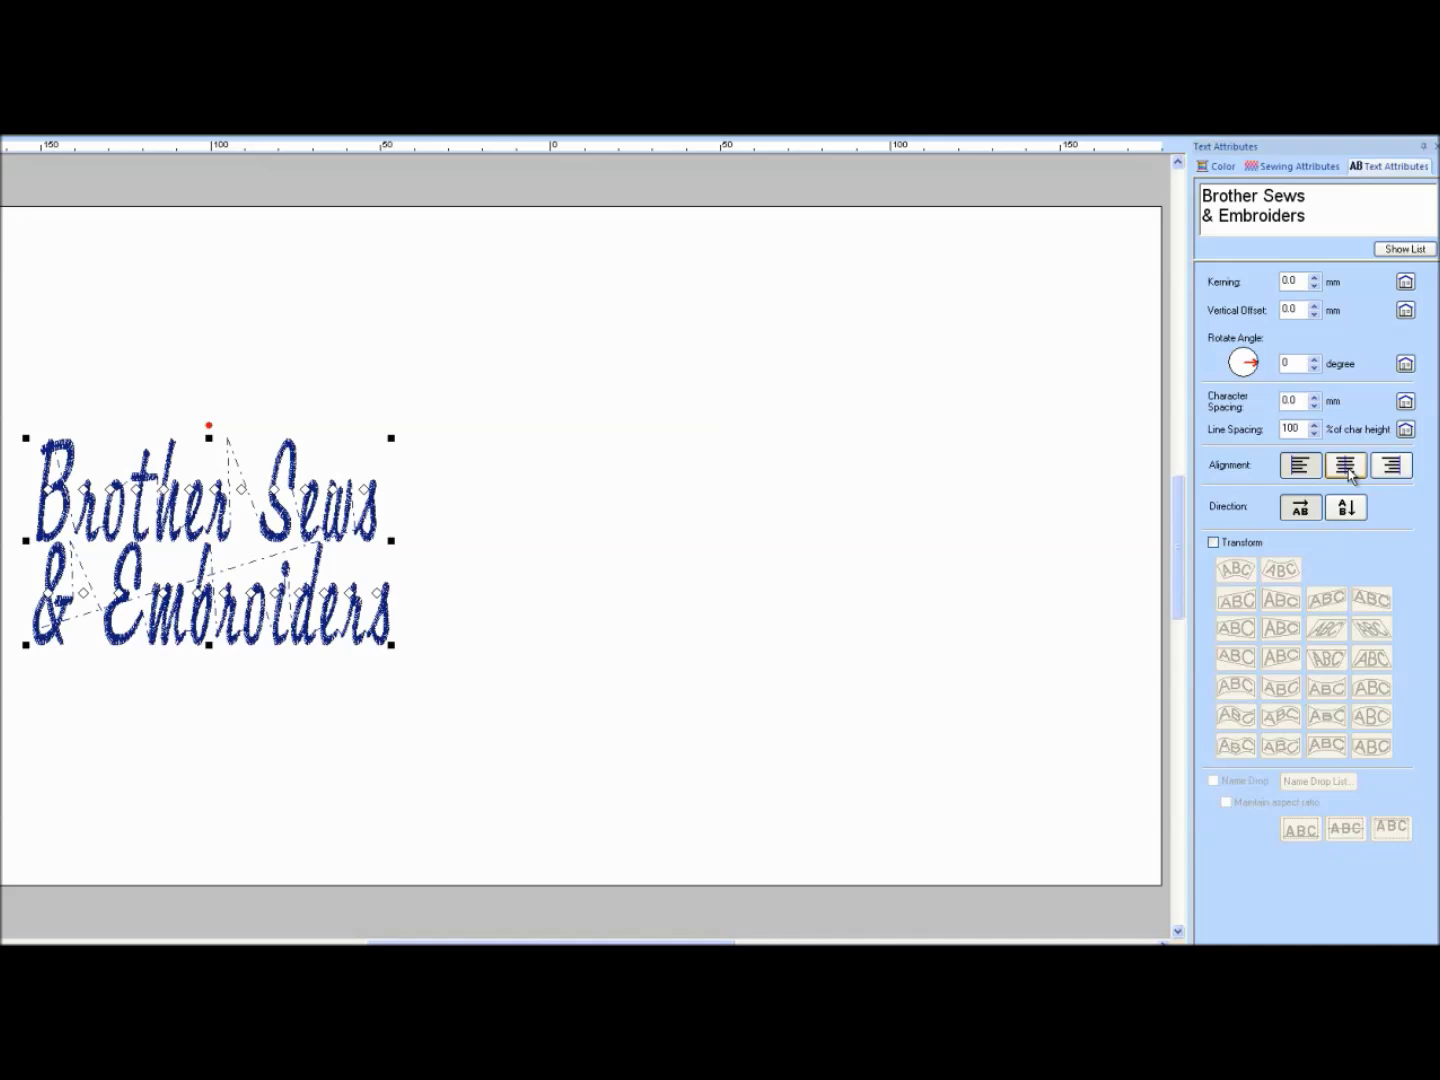
Step: Centre-align the two text lines and move the lettering to the page centre
left_click(1348, 468)
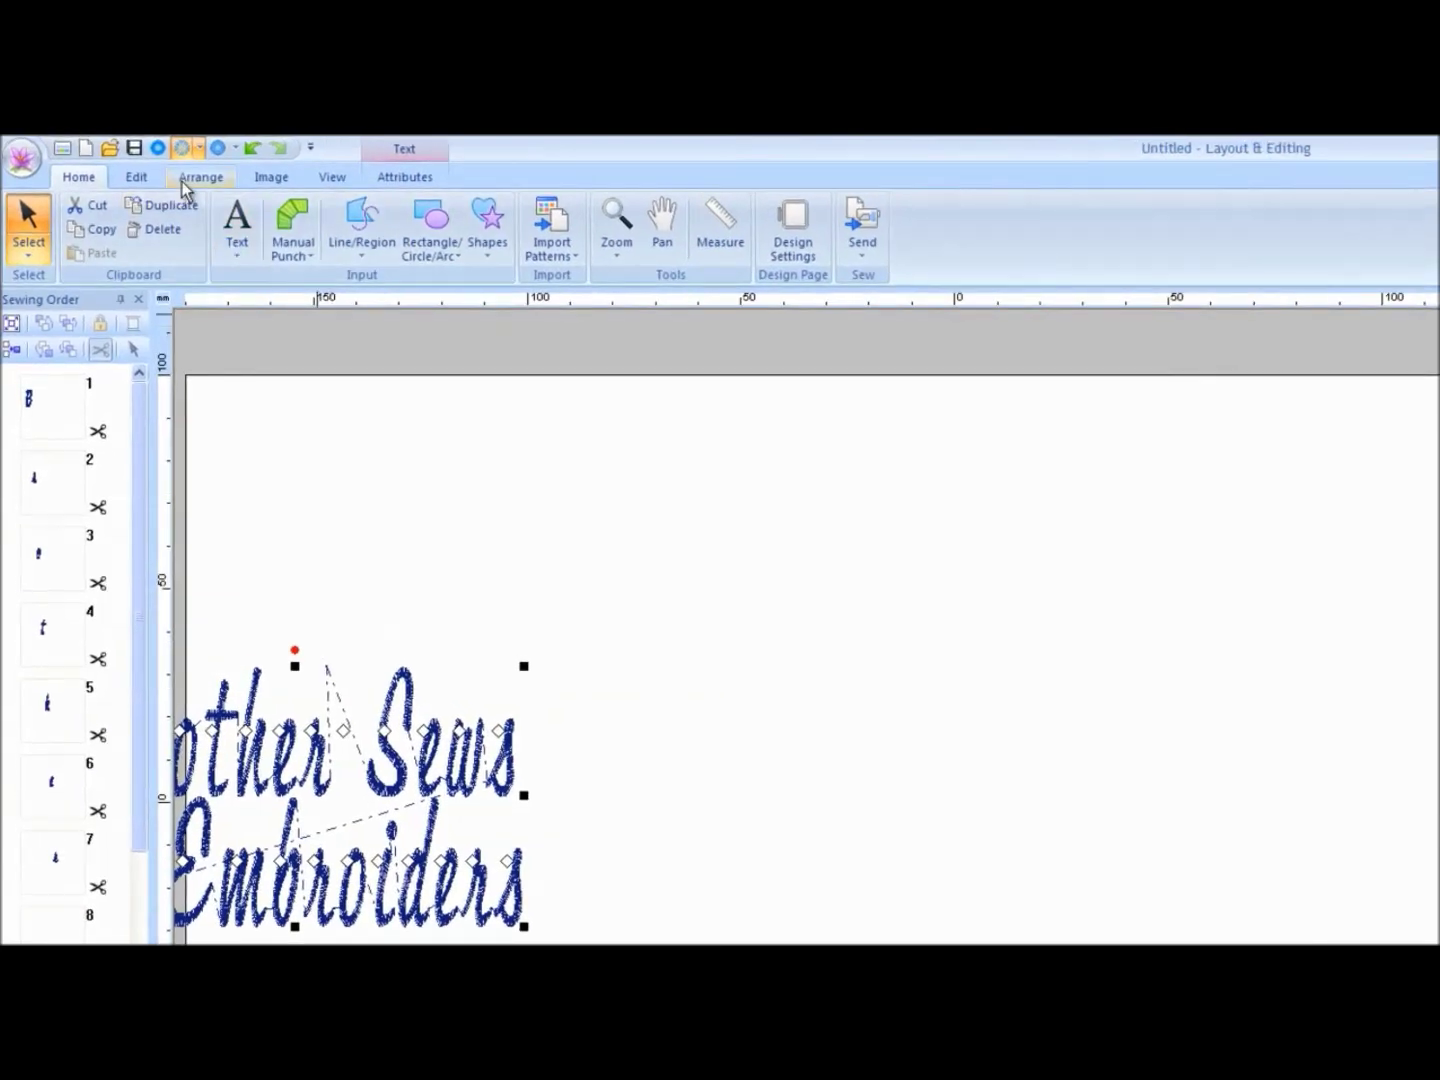
left_click(181, 181)
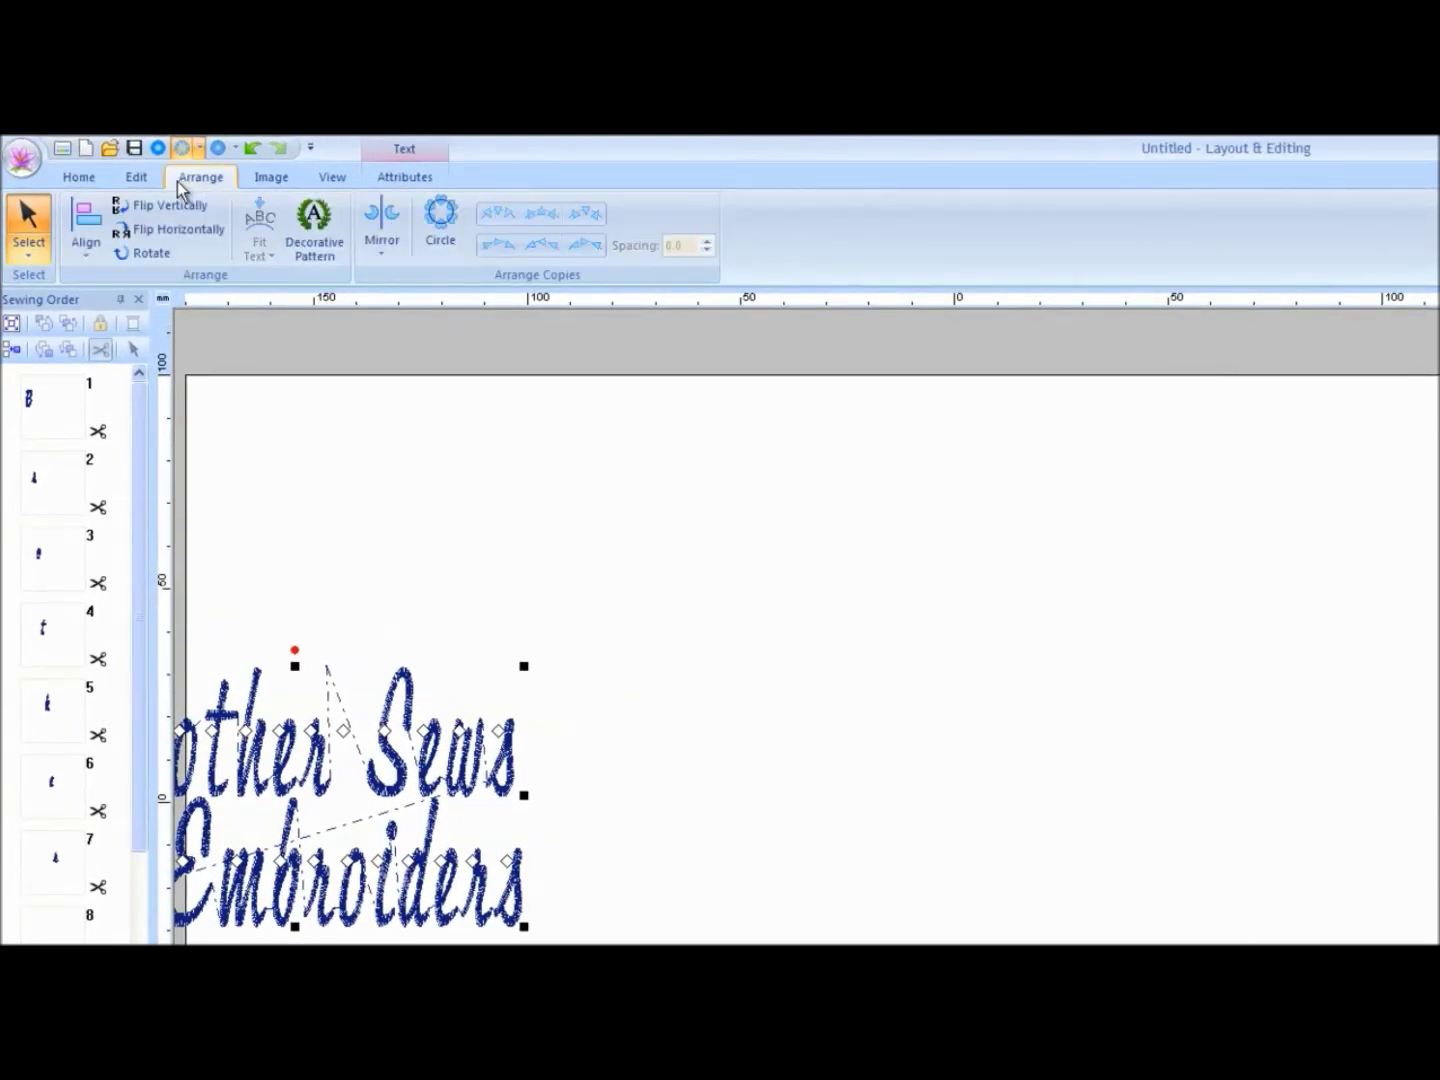
left_click(86, 254)
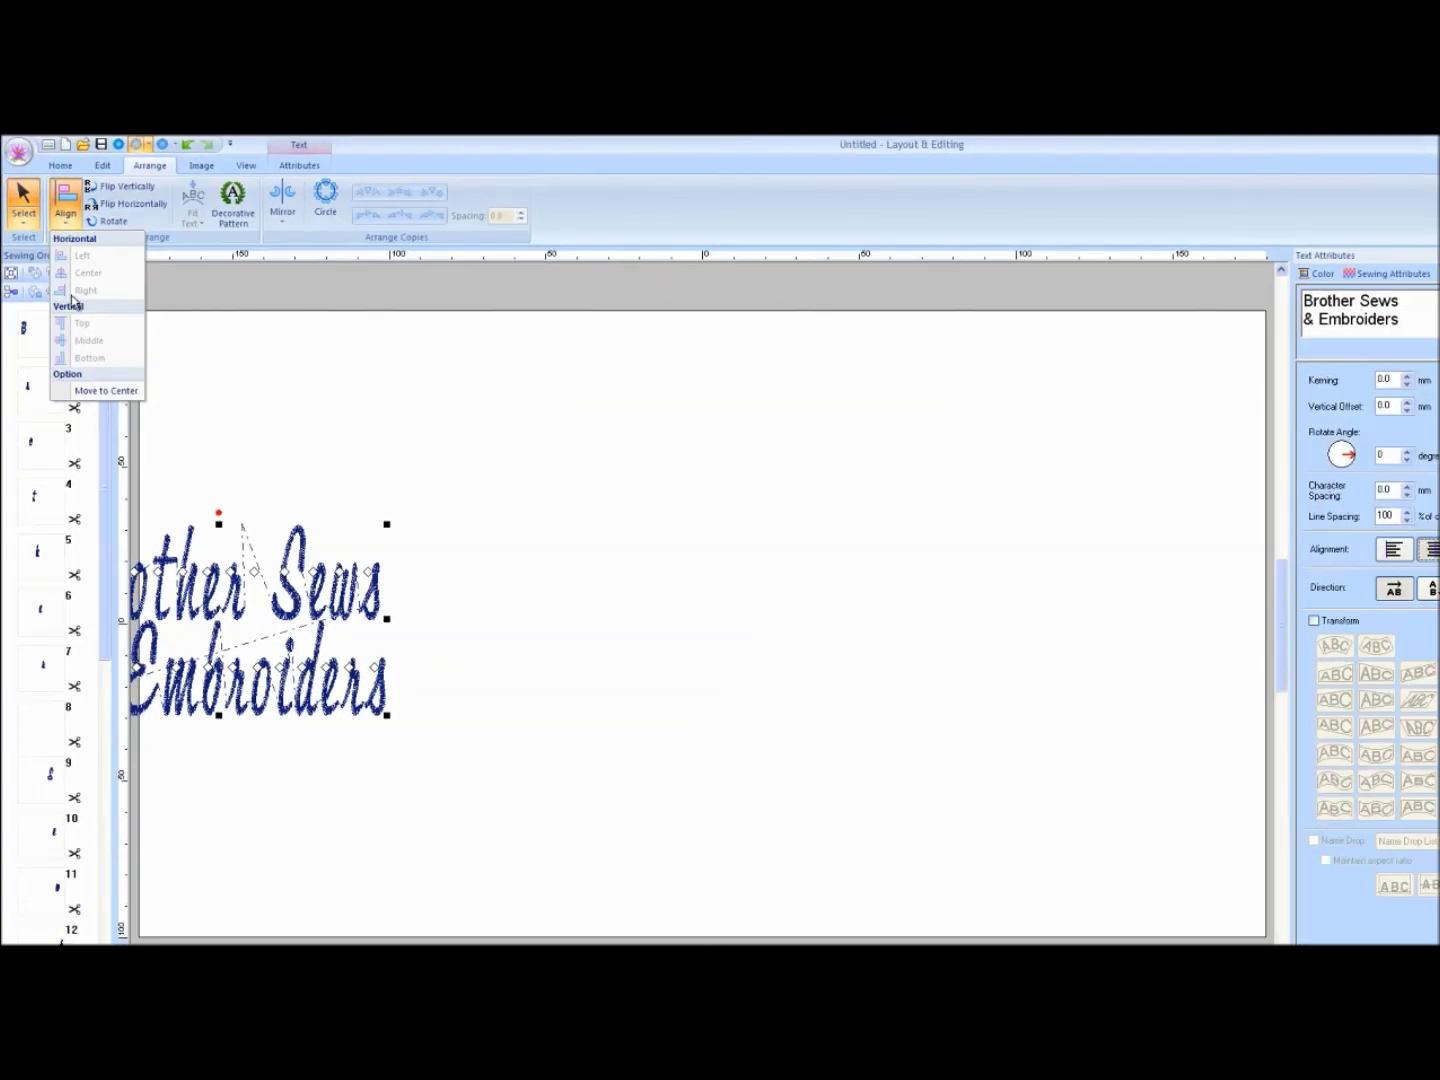
left_click(106, 391)
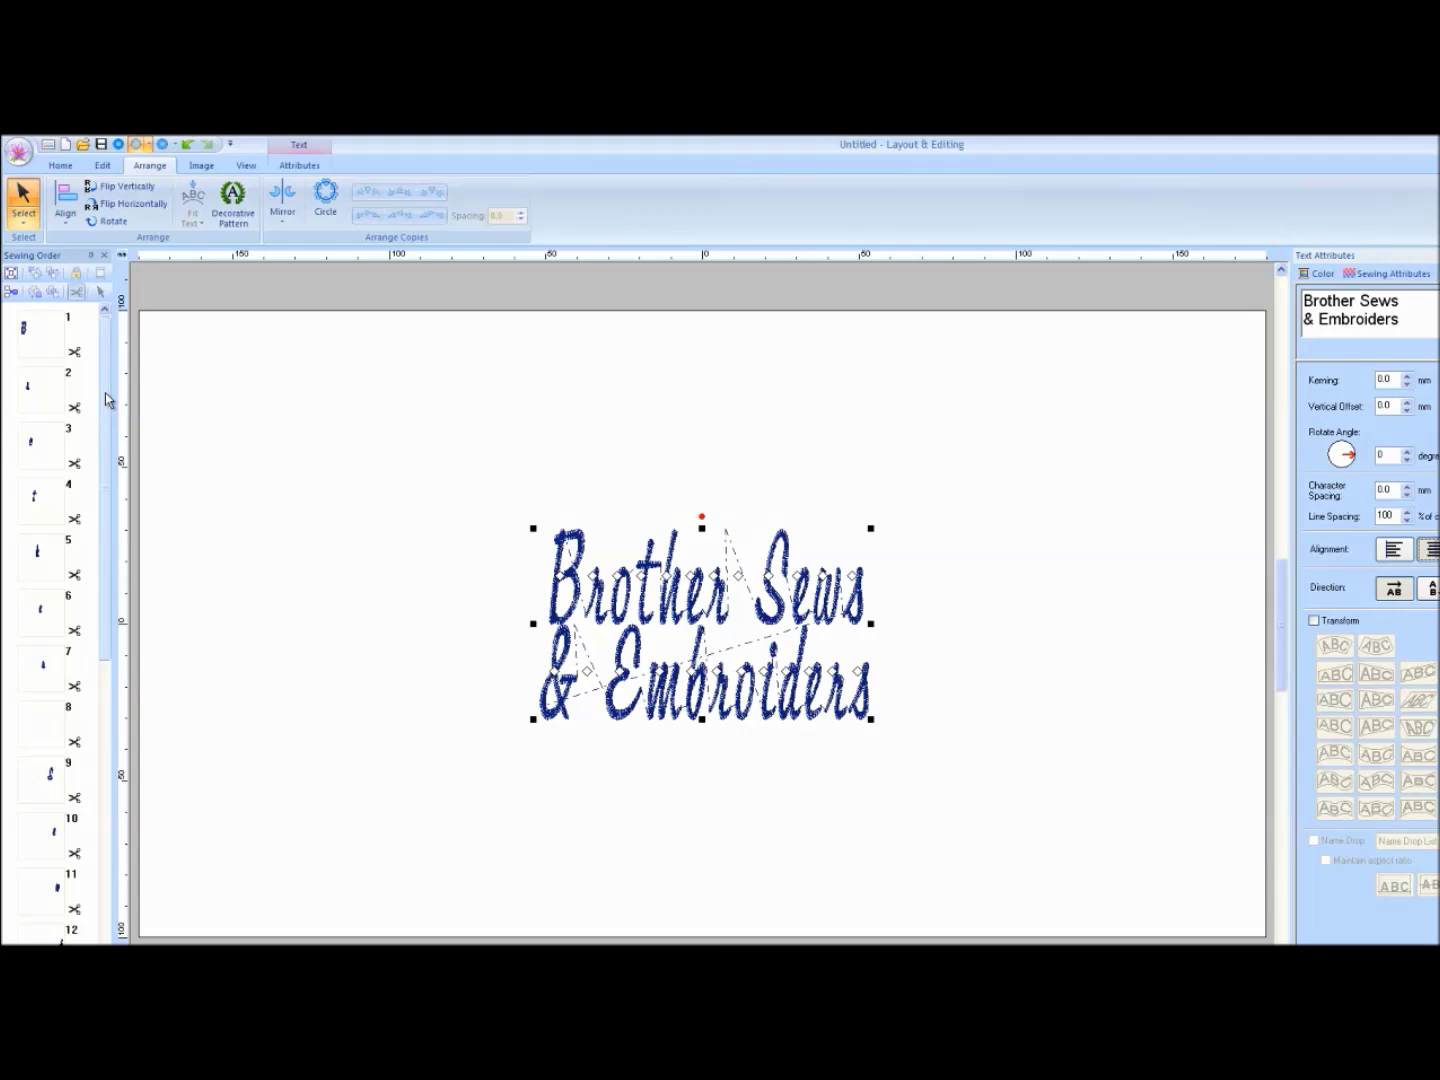
Step: Save the design with Save As as 'Brother Sews.pes' in the PE-DESIGN NEXT folder
left_click(19, 152)
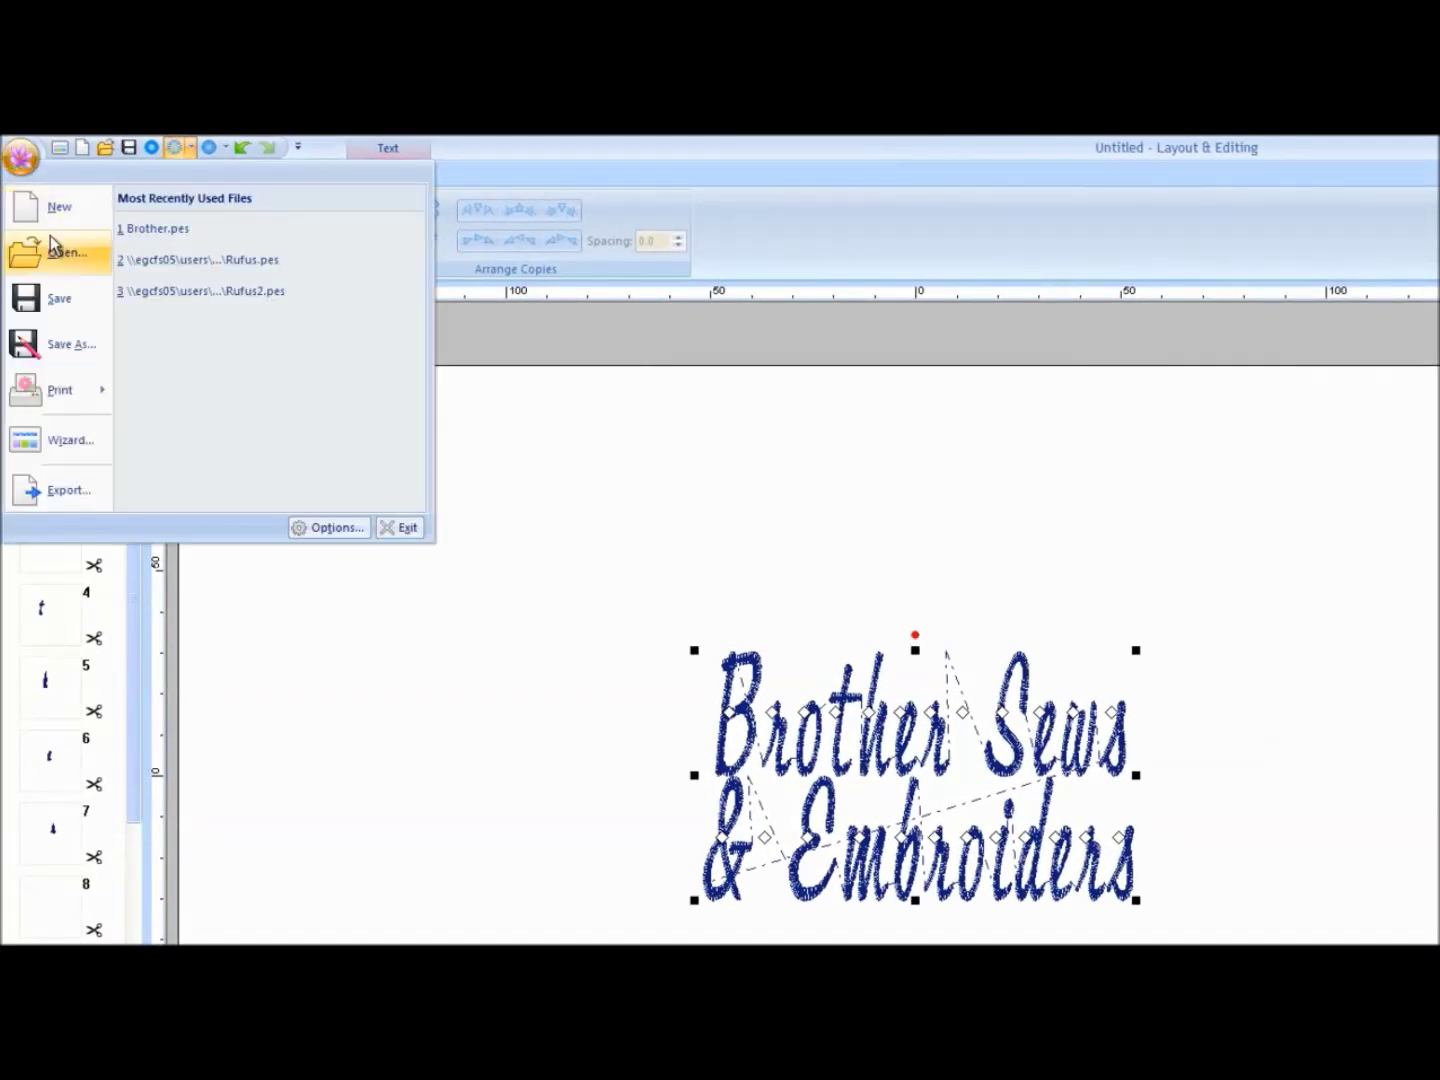
left_click(95, 343)
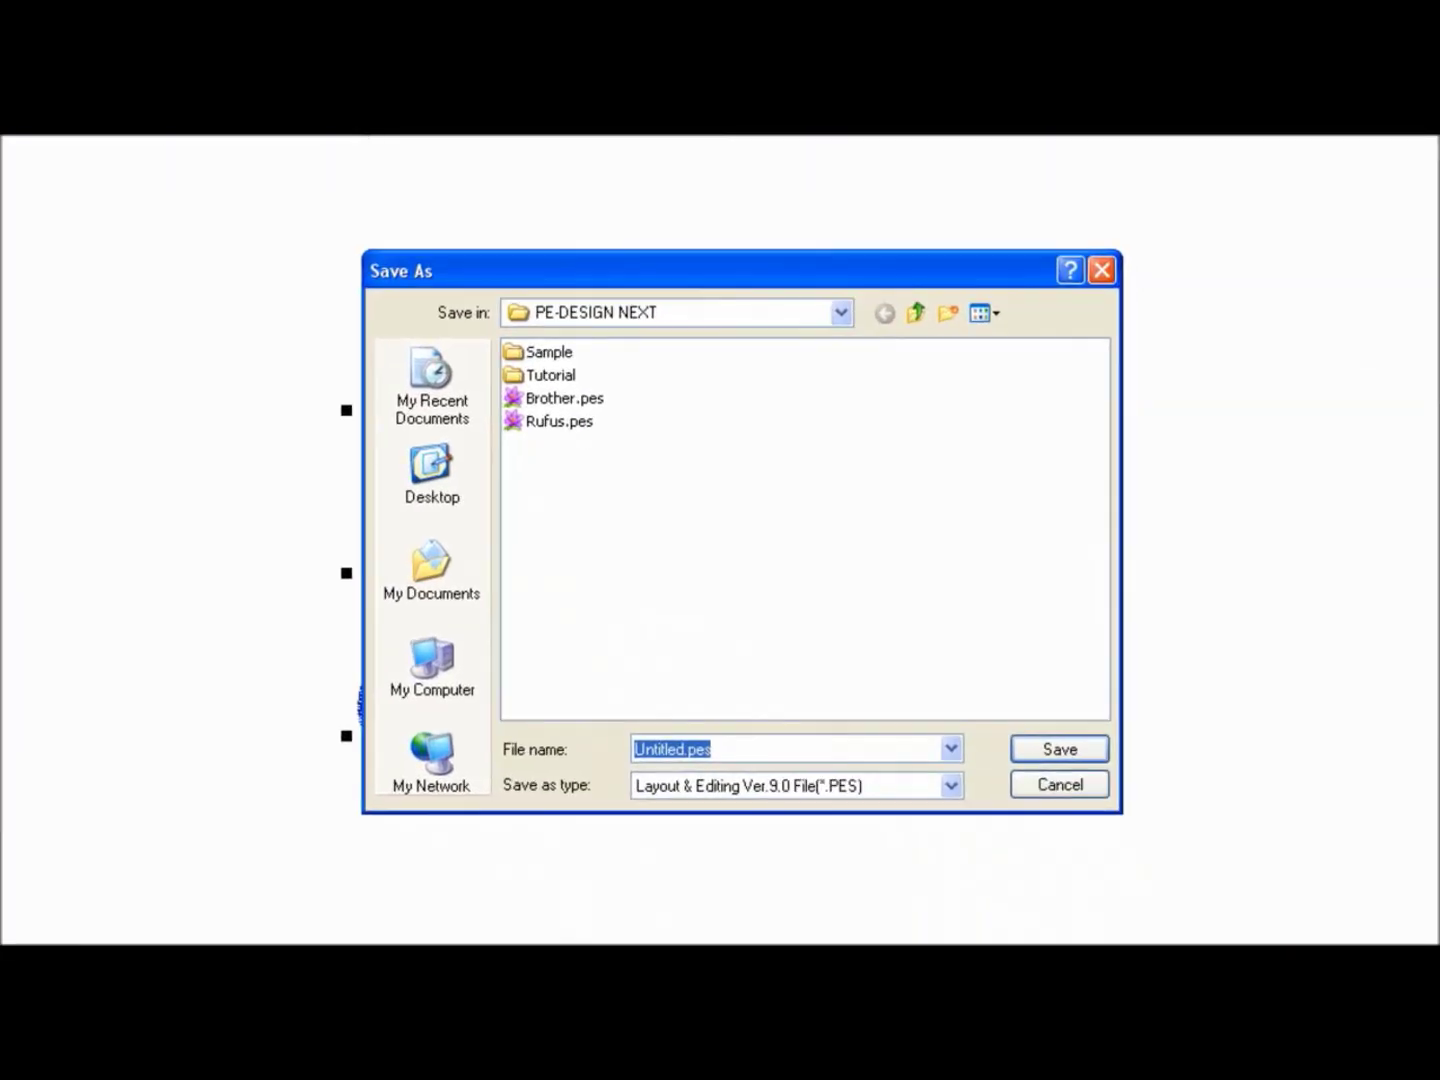
left_click(843, 313)
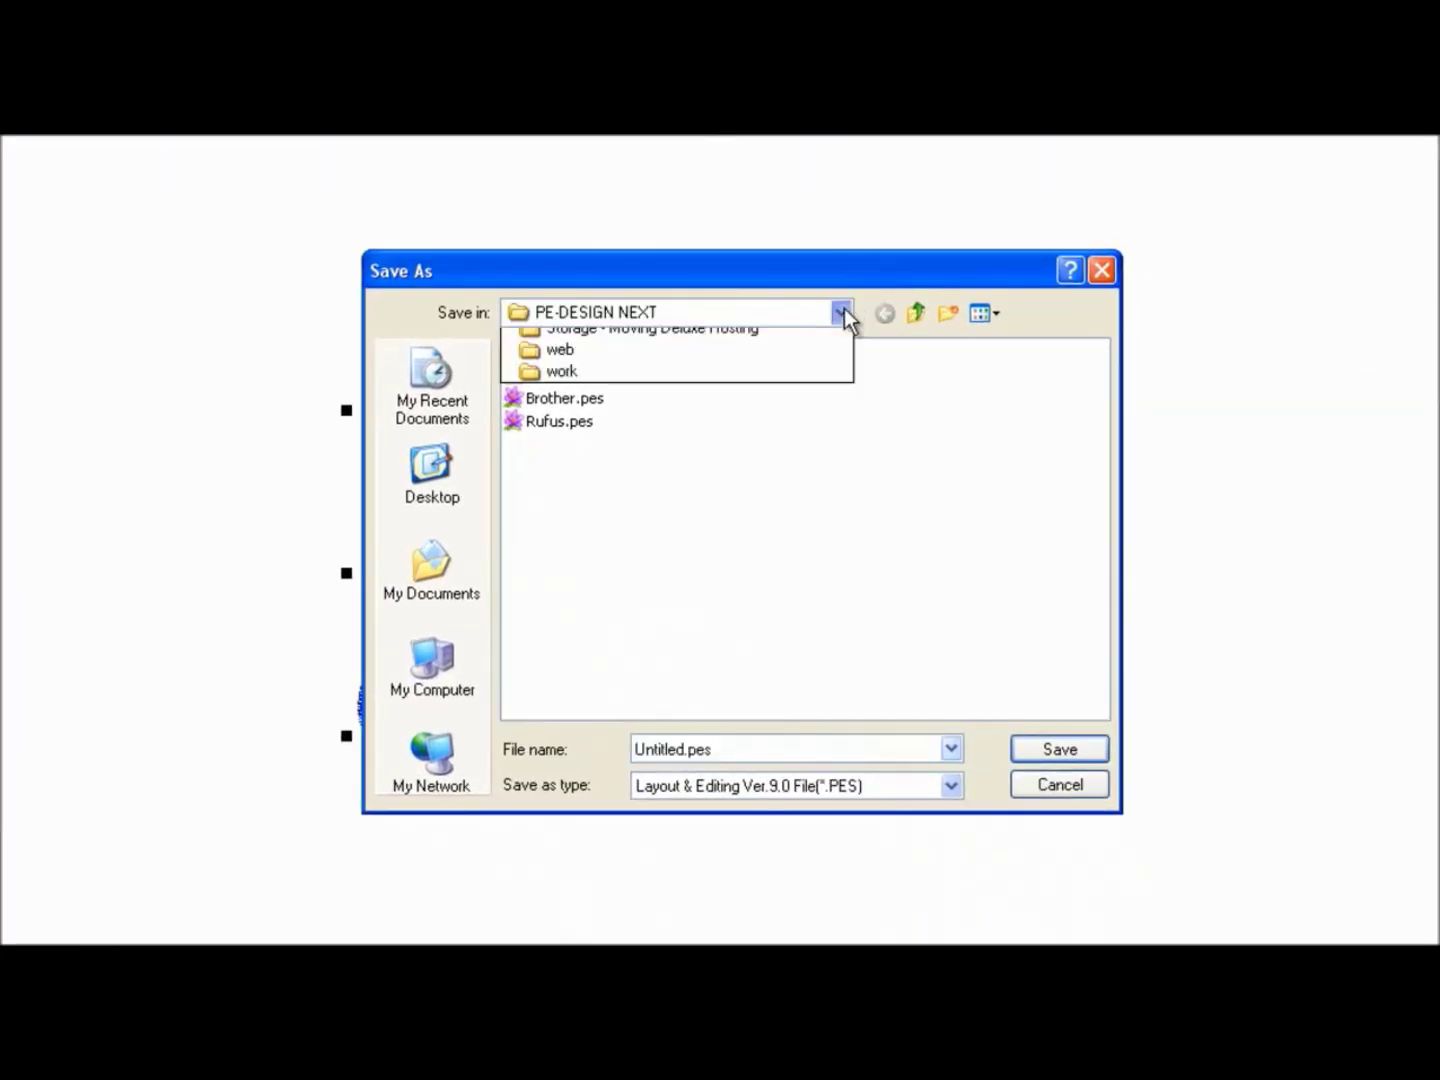
left_click(685, 410)
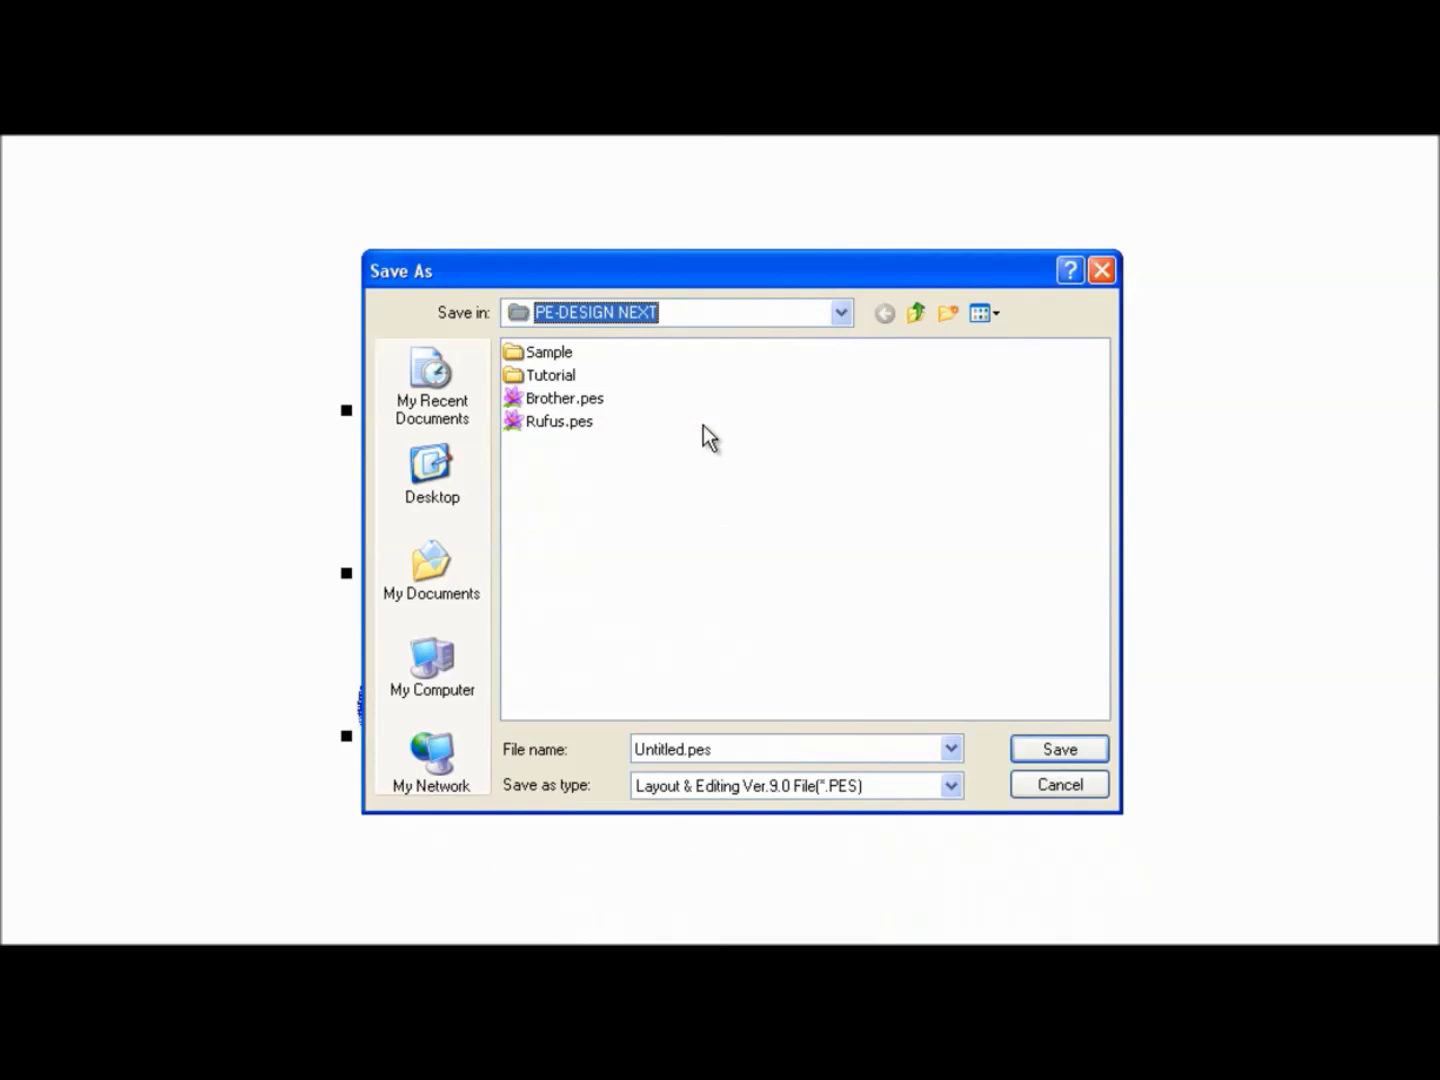
left_click(747, 746)
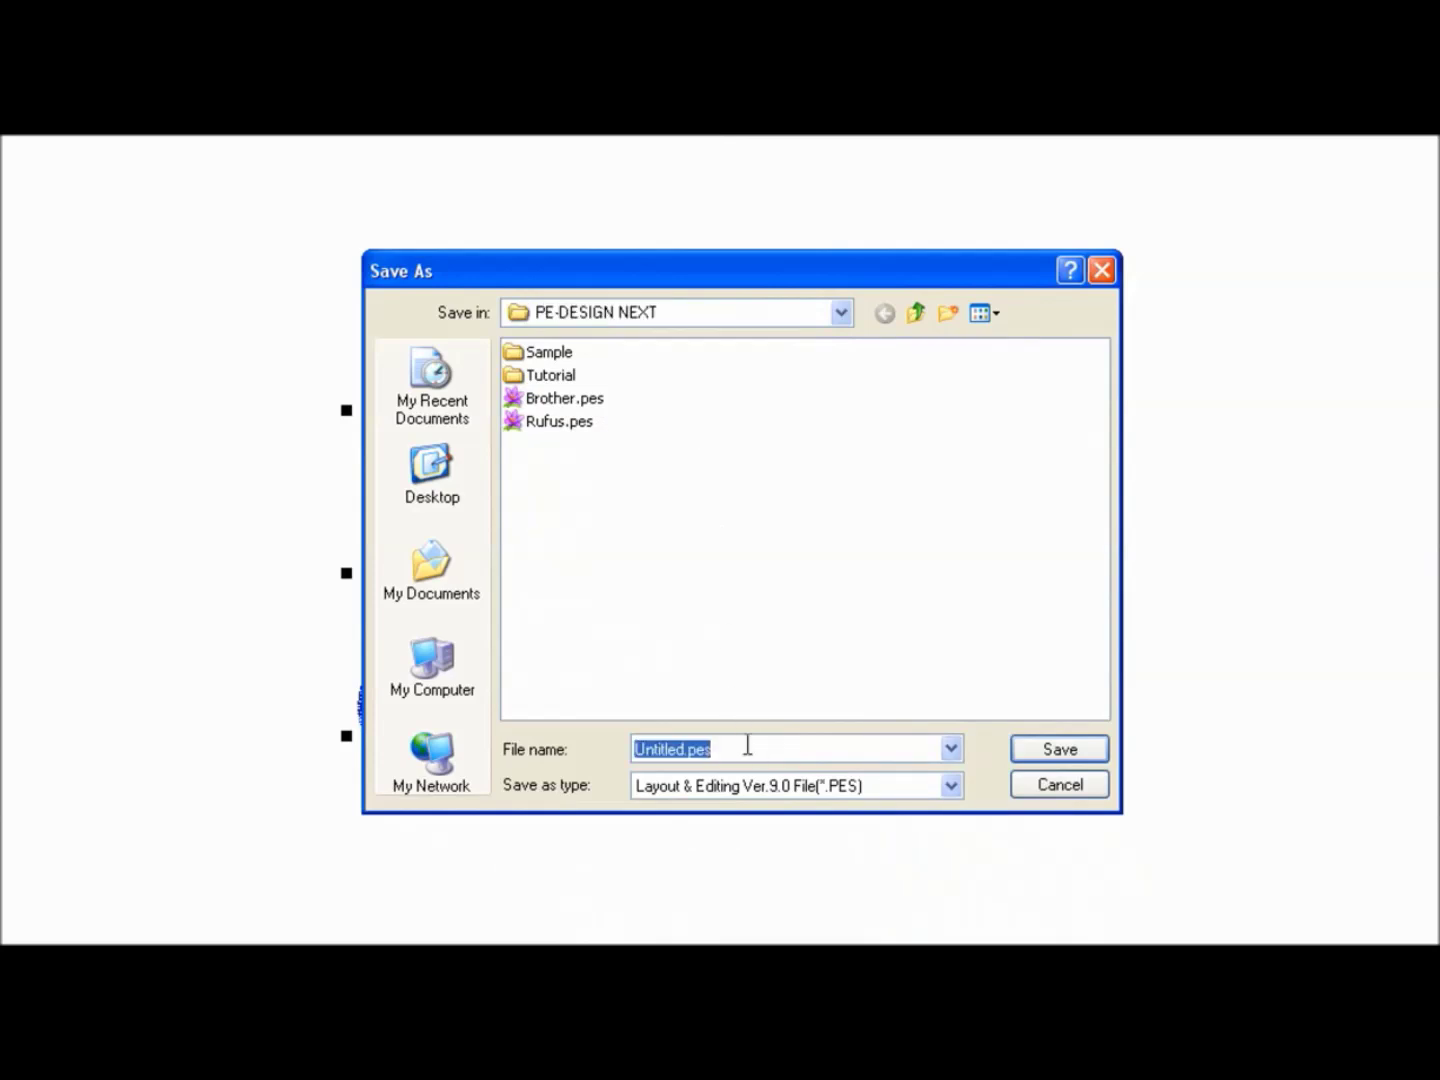
type("Brot")
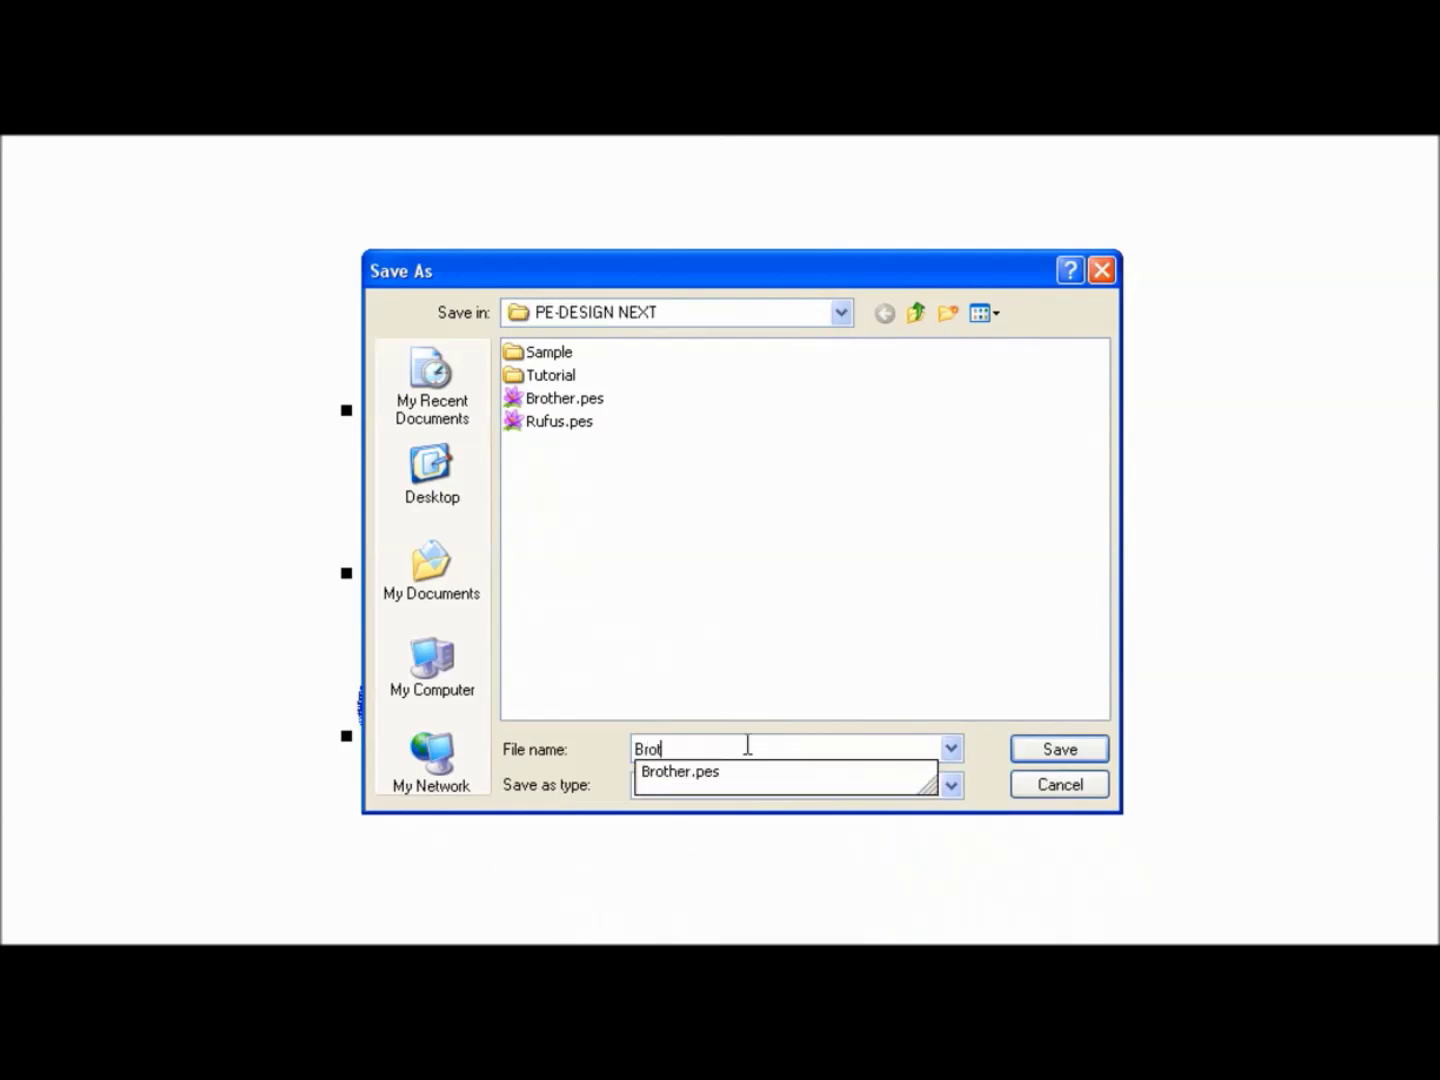
type("her Sews")
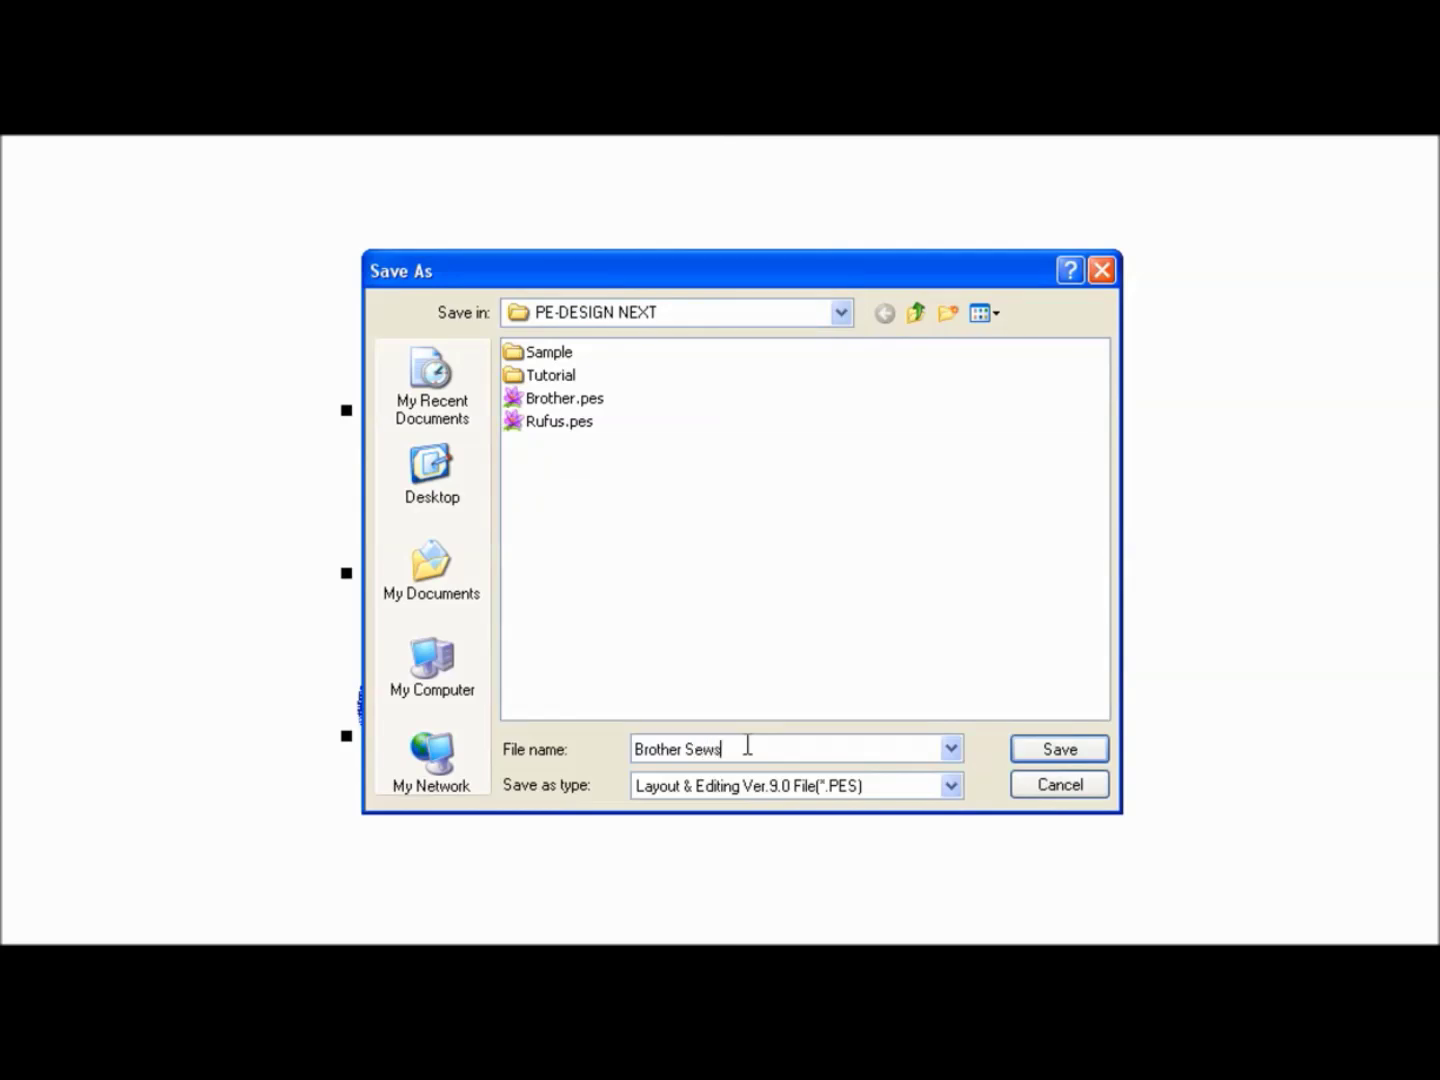
left_click(1057, 748)
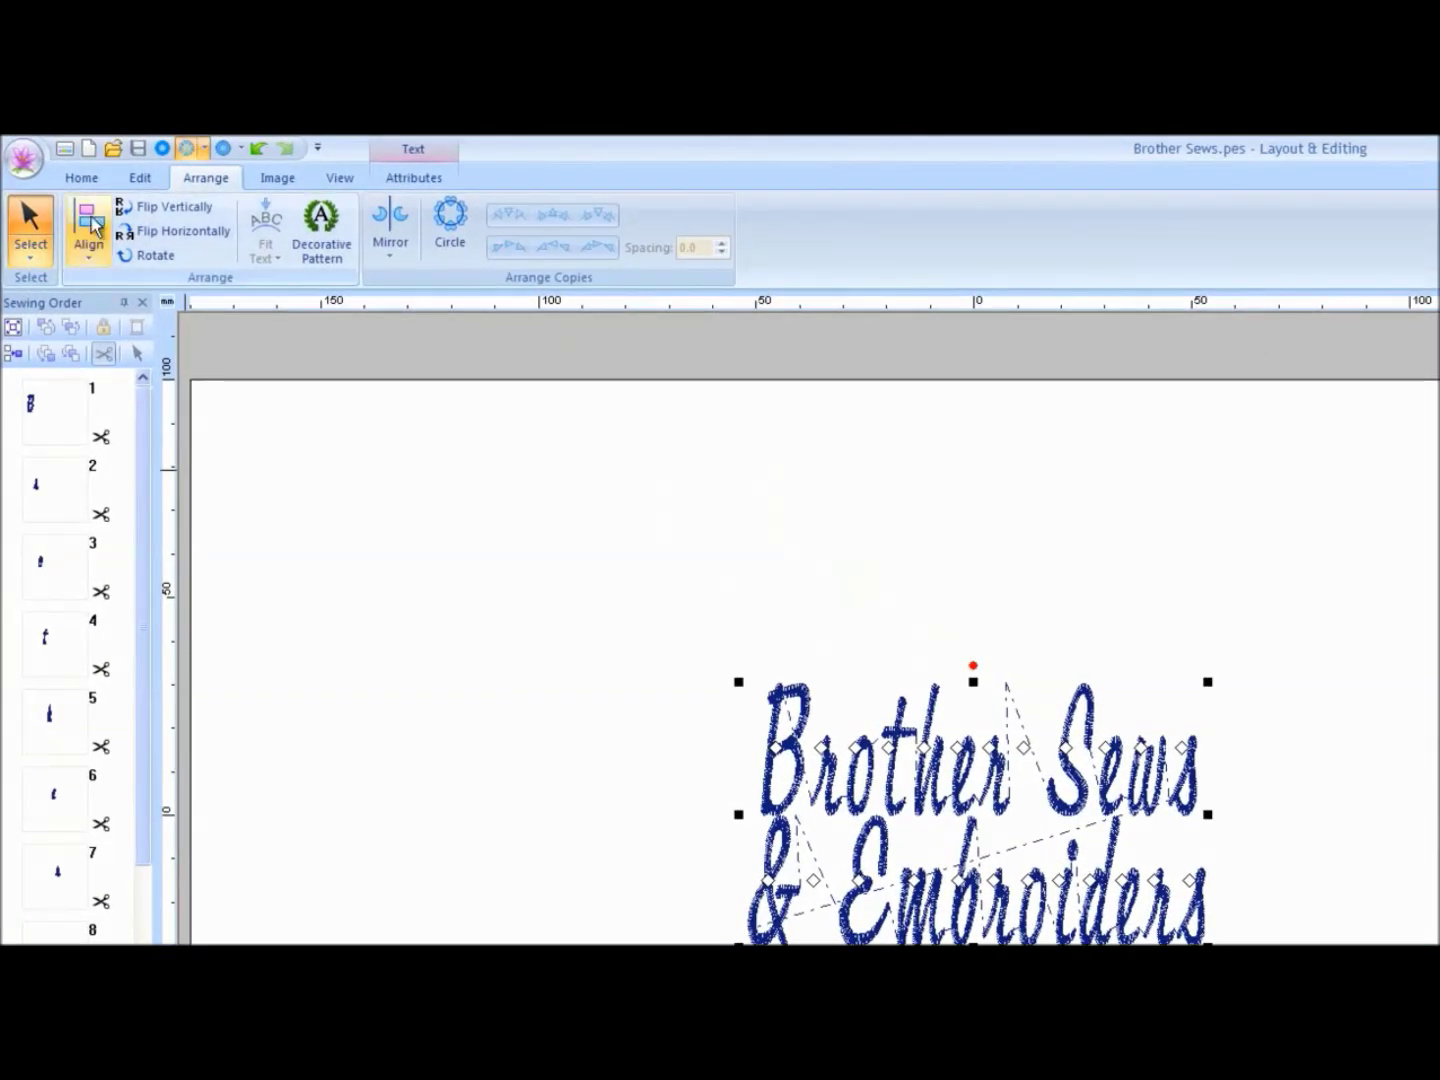
left_click(82, 178)
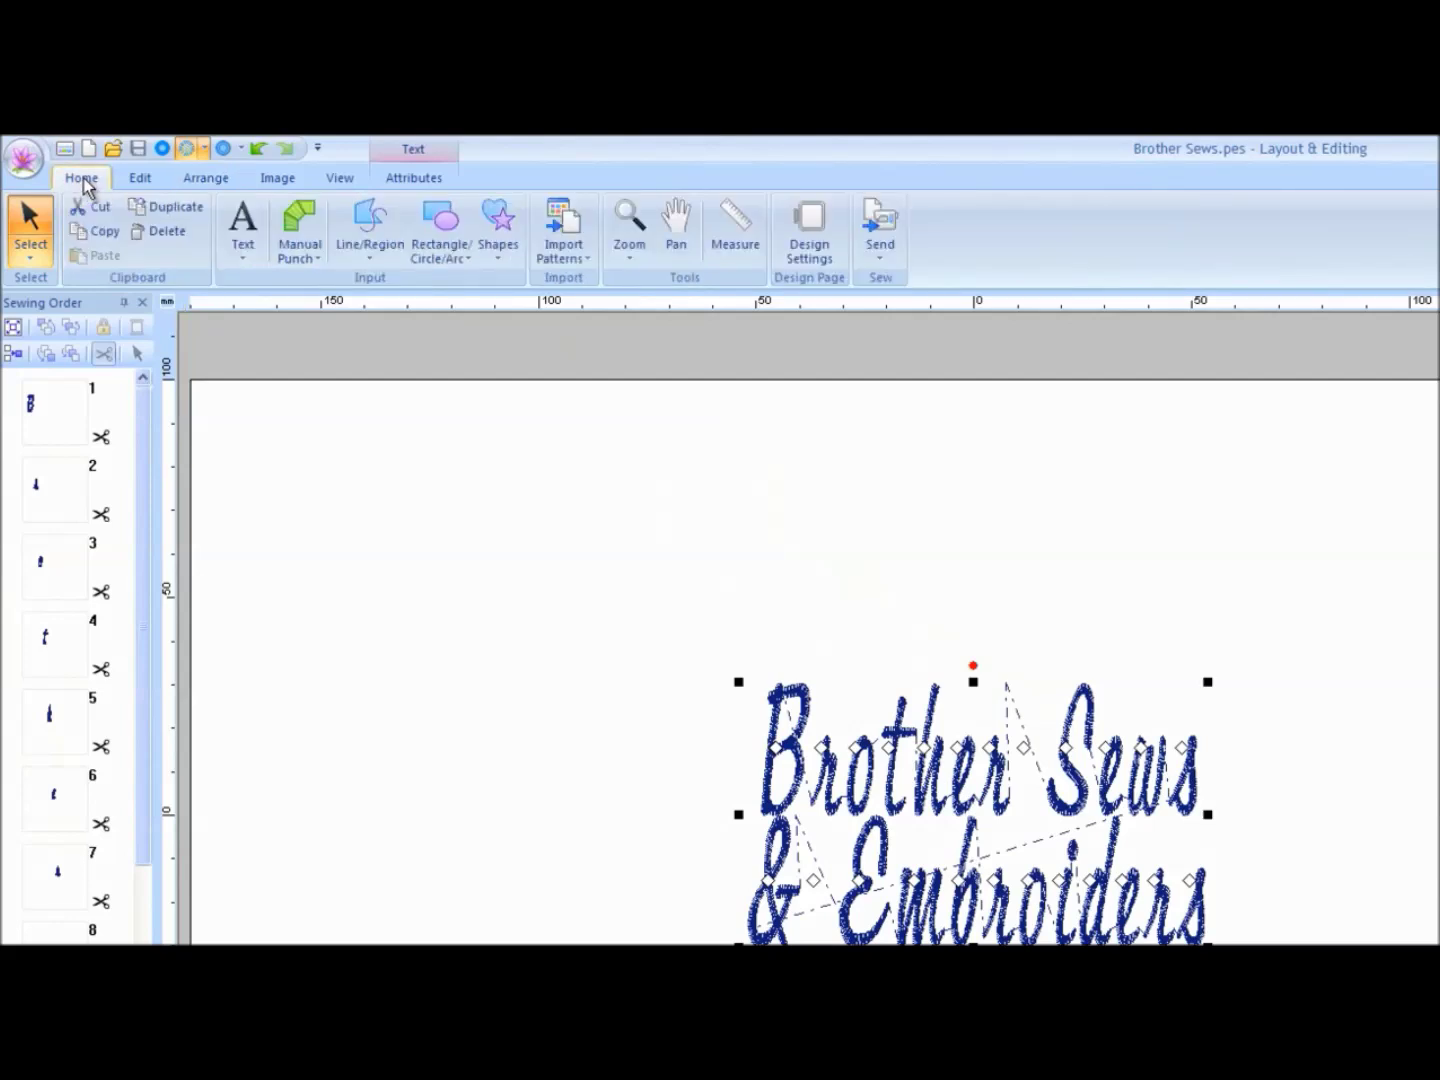
Step: Send the Brother Sews design to USB drive F: and acknowledge the finished message
left_click(880, 264)
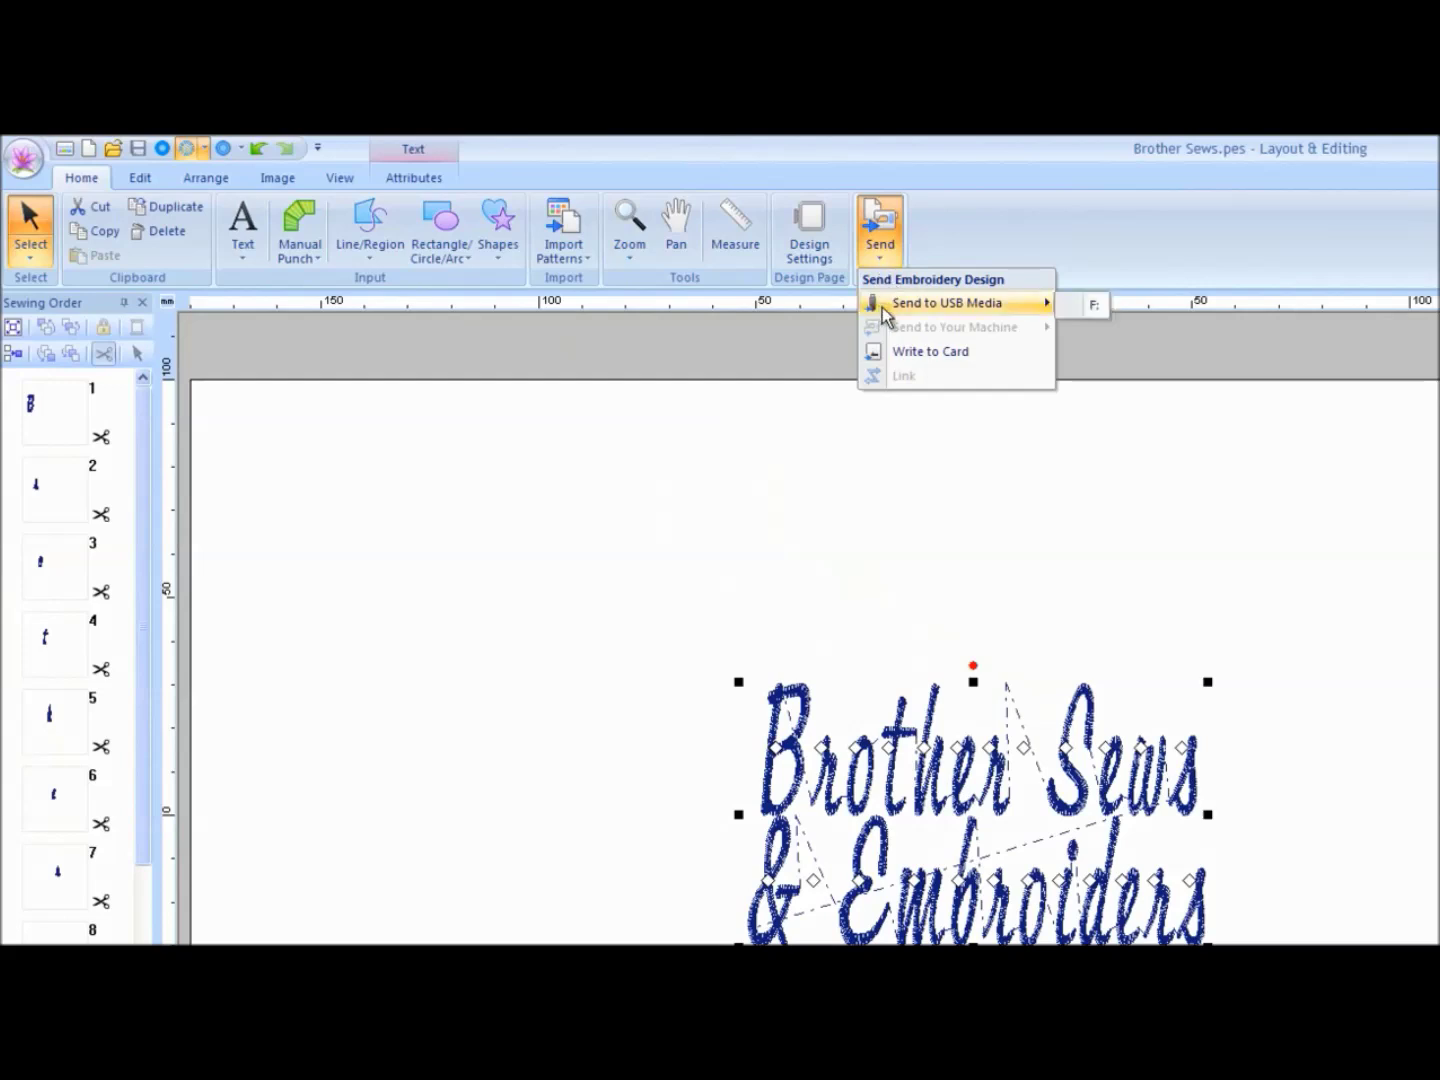
mouse_move(883, 330)
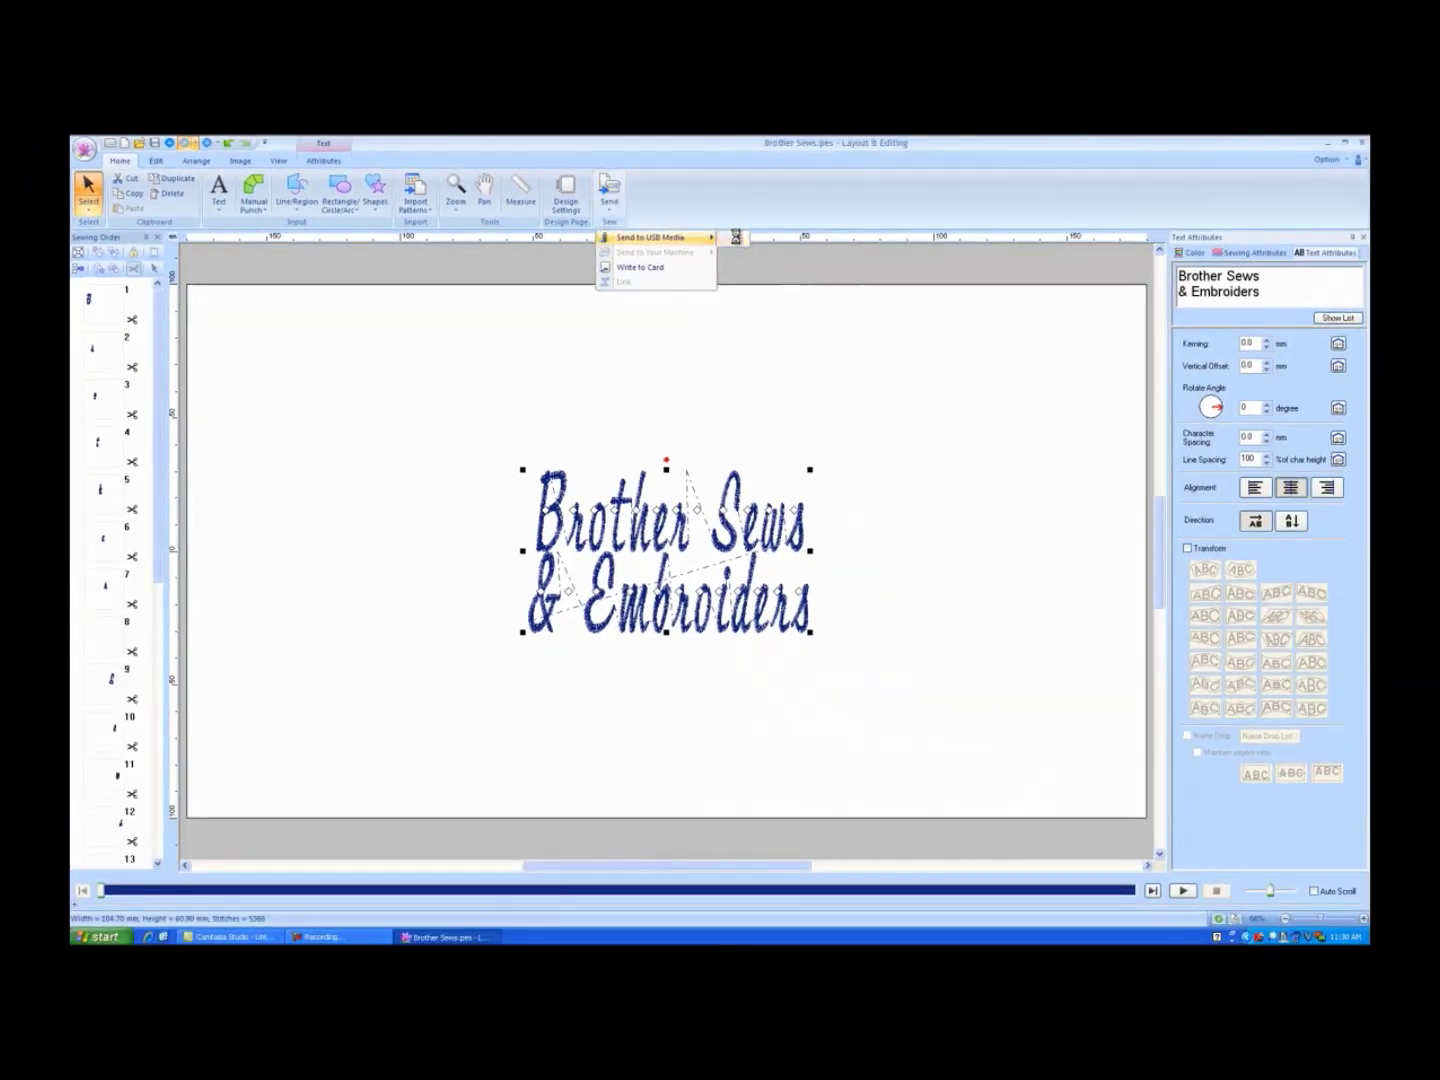
left_click(798, 247)
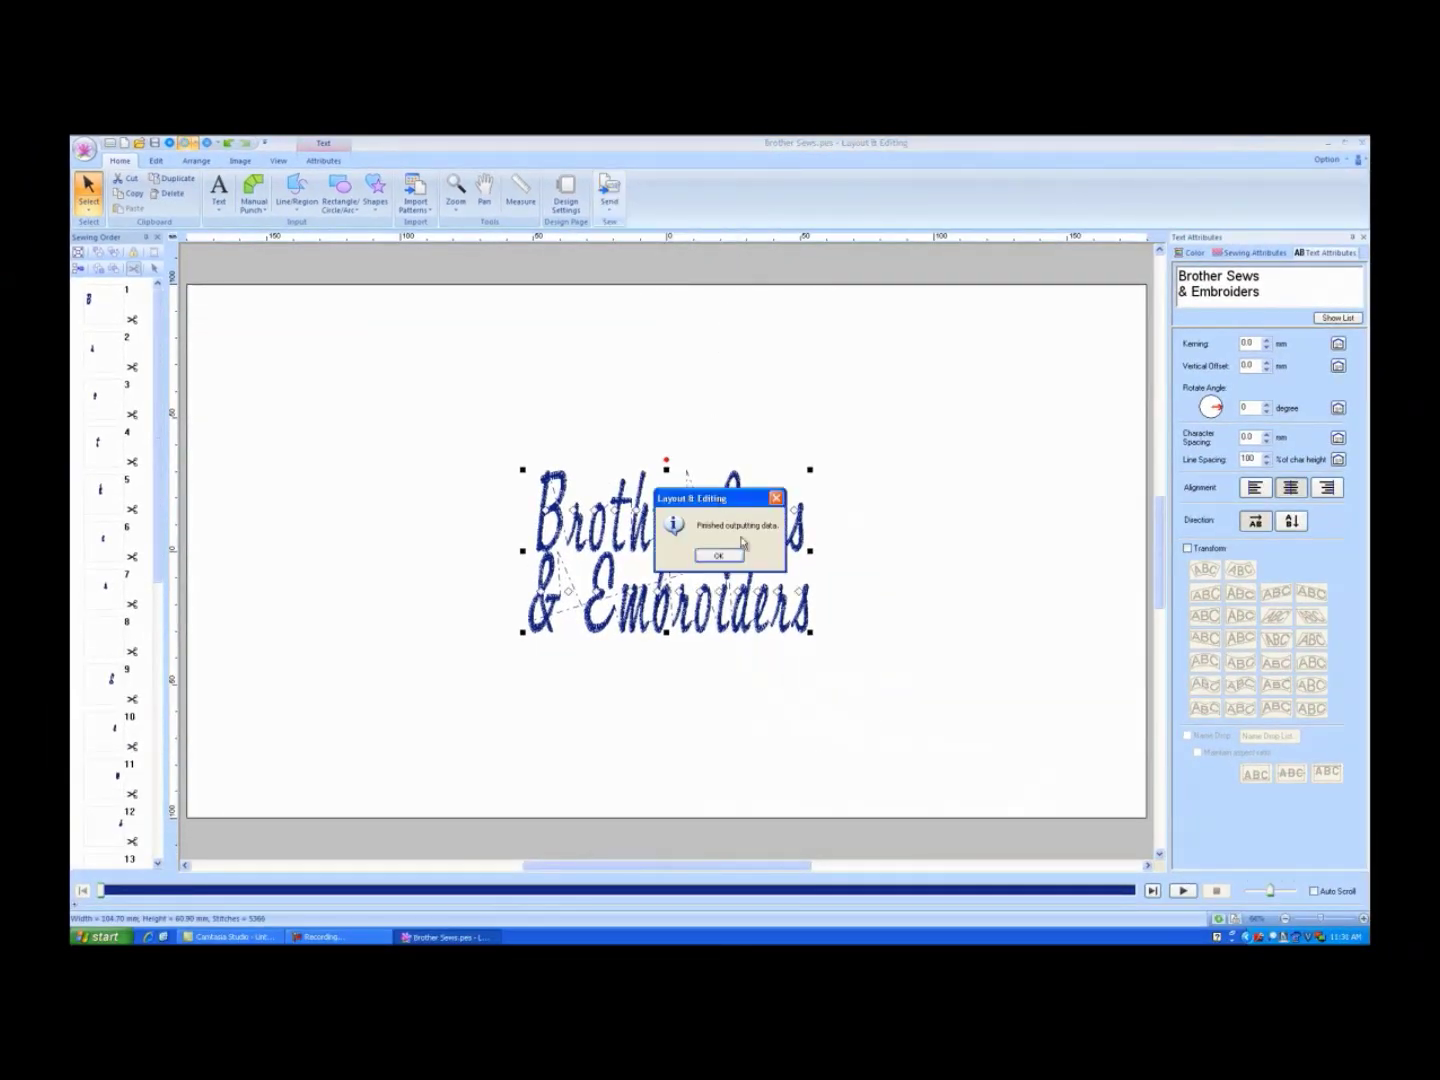
left_click(718, 556)
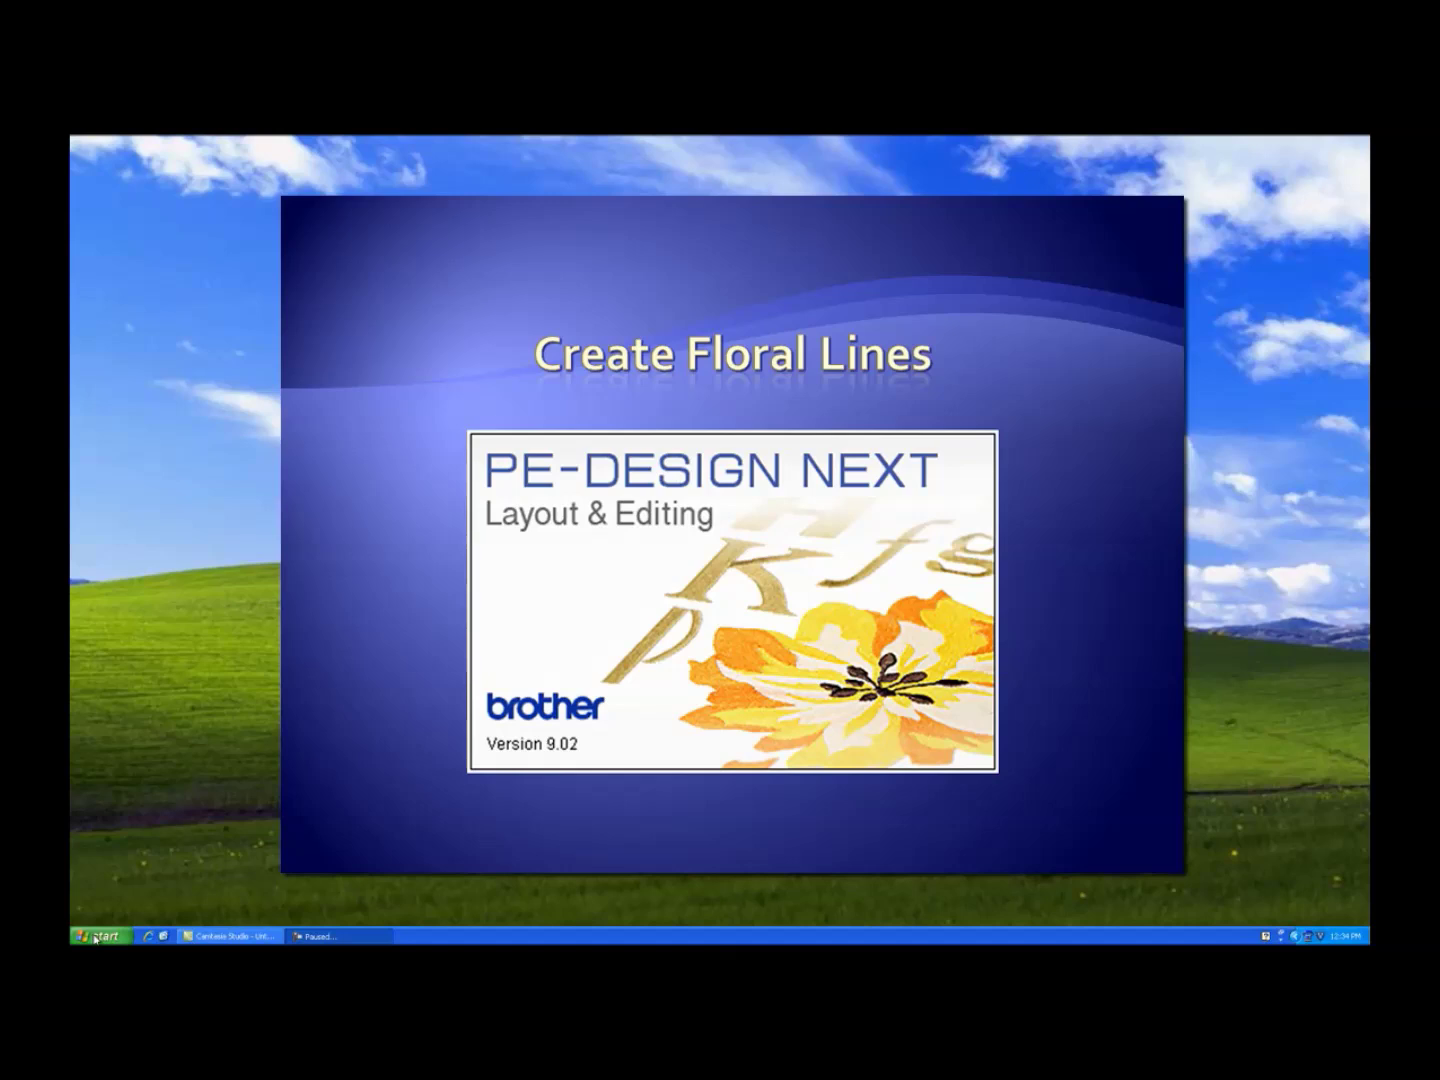
Step: Launch PE-DESIGN NEXT (Layout & Editing) from the Start menu's All Programs list
key("F9")
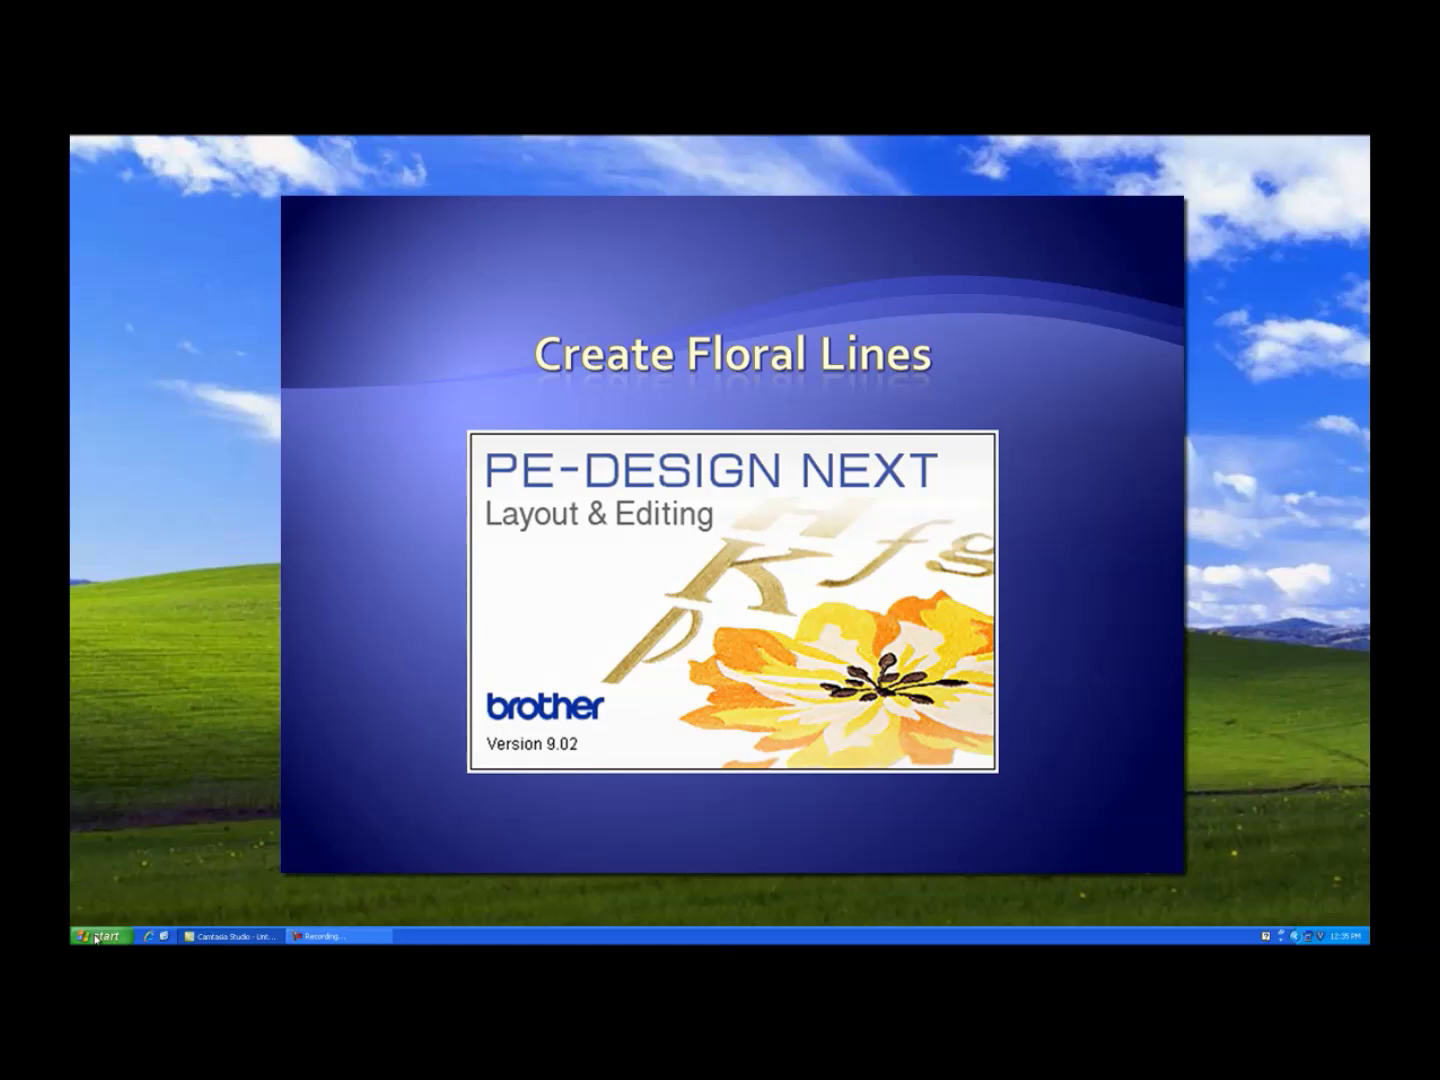
left_click(94, 937)
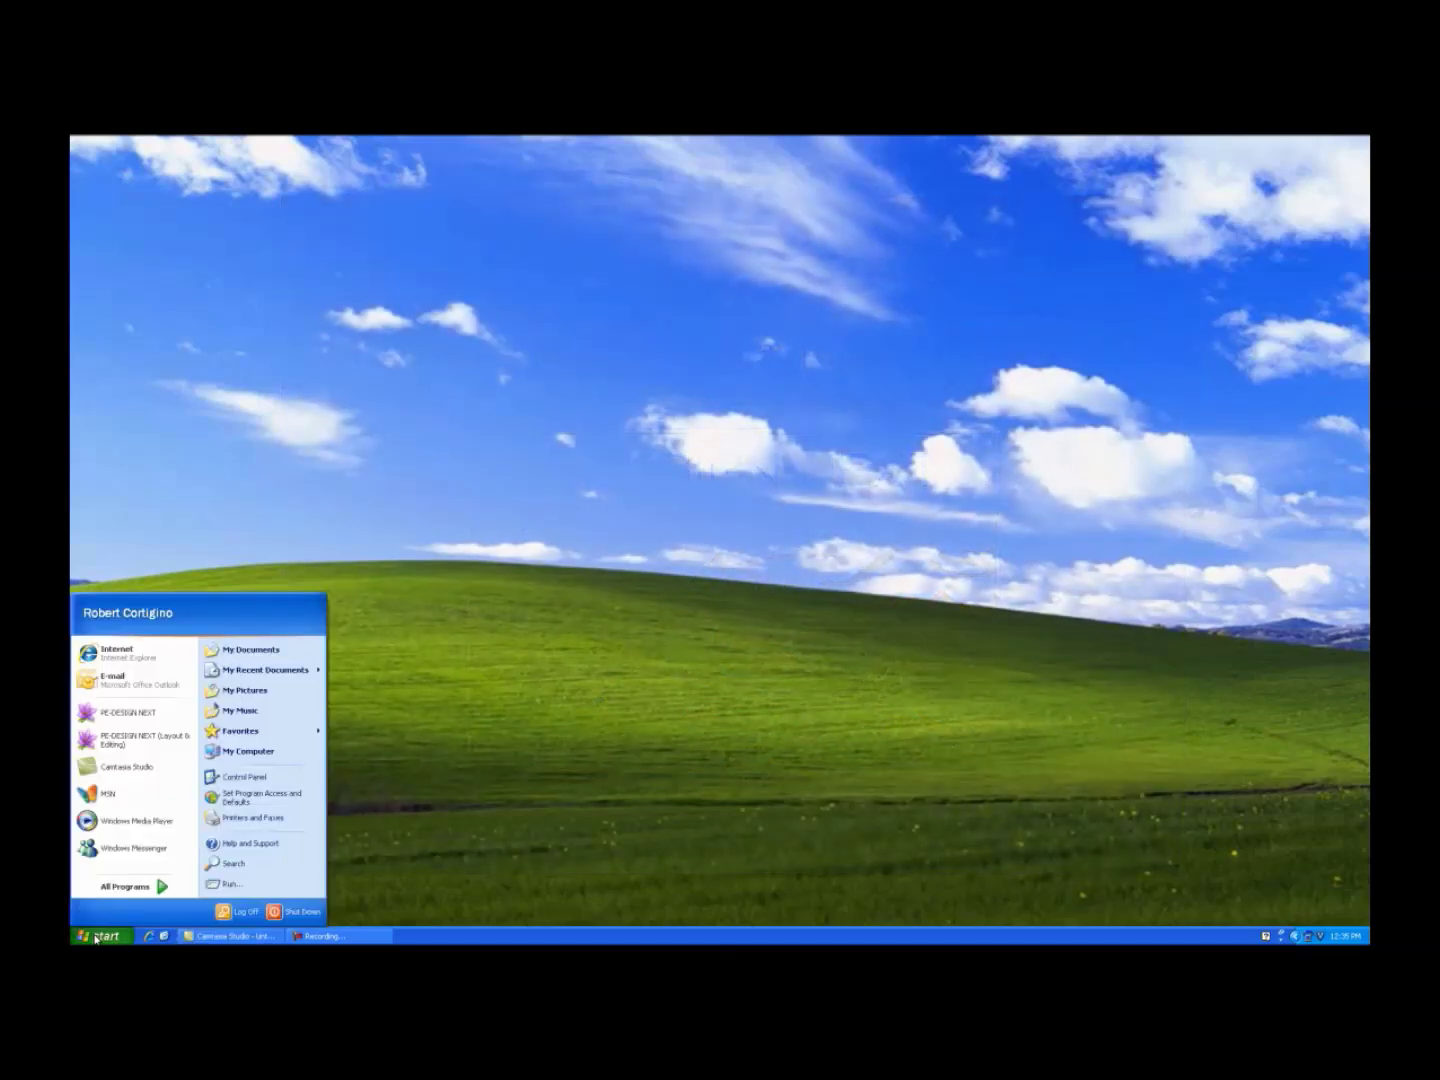
left_click(125, 887)
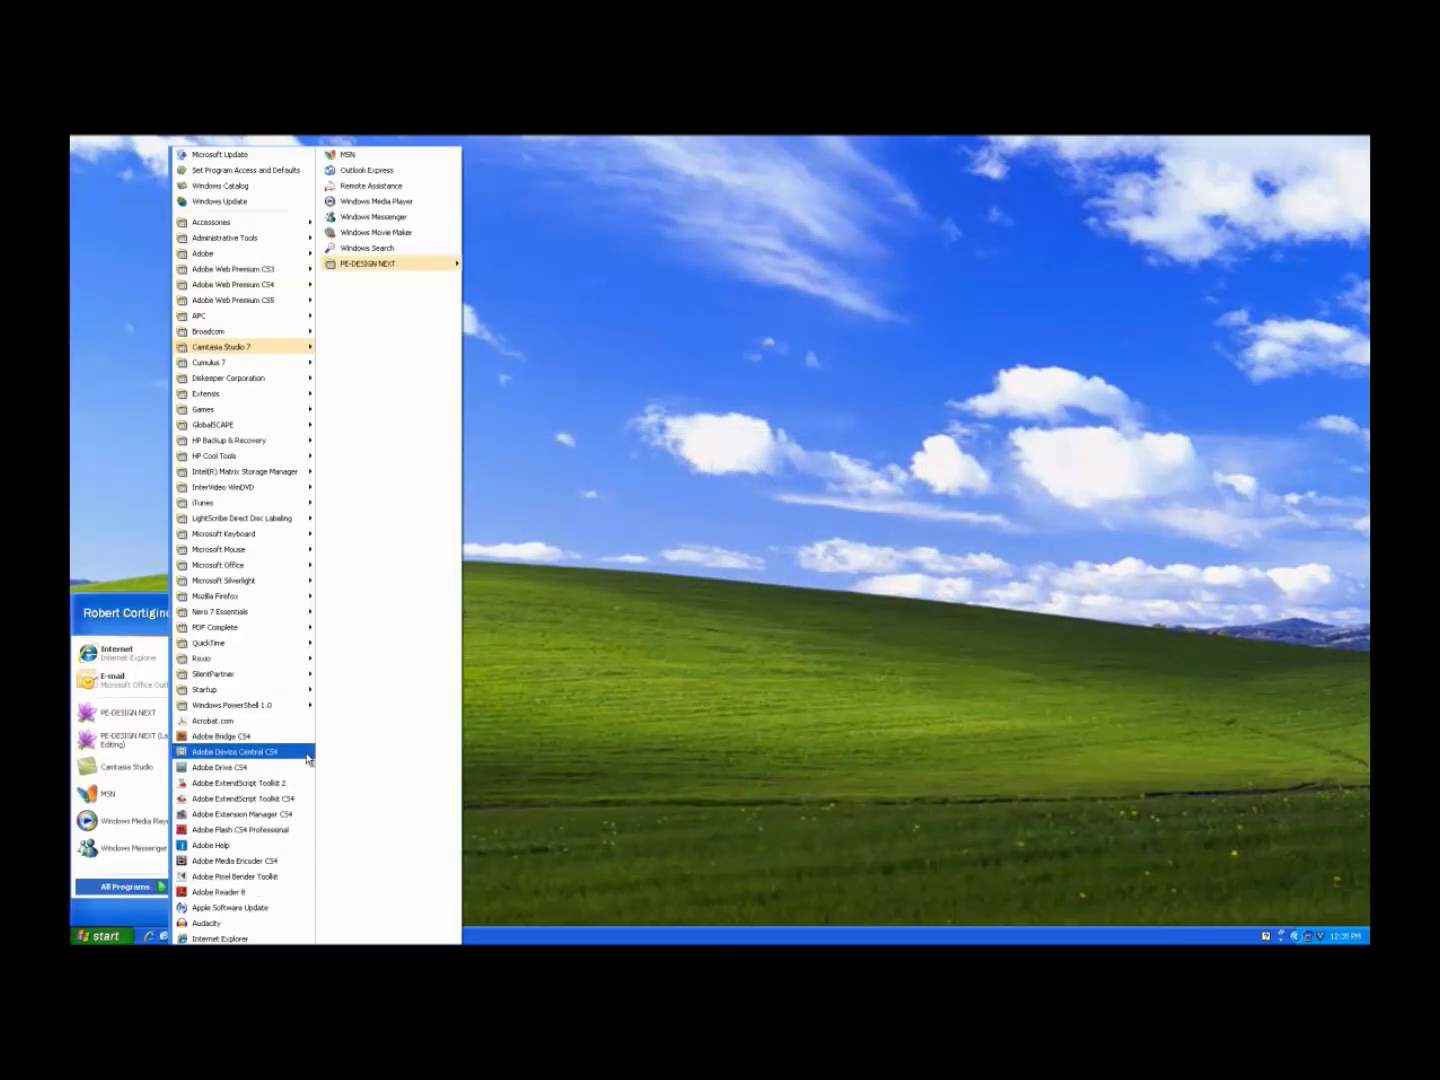
mouse_move(416, 265)
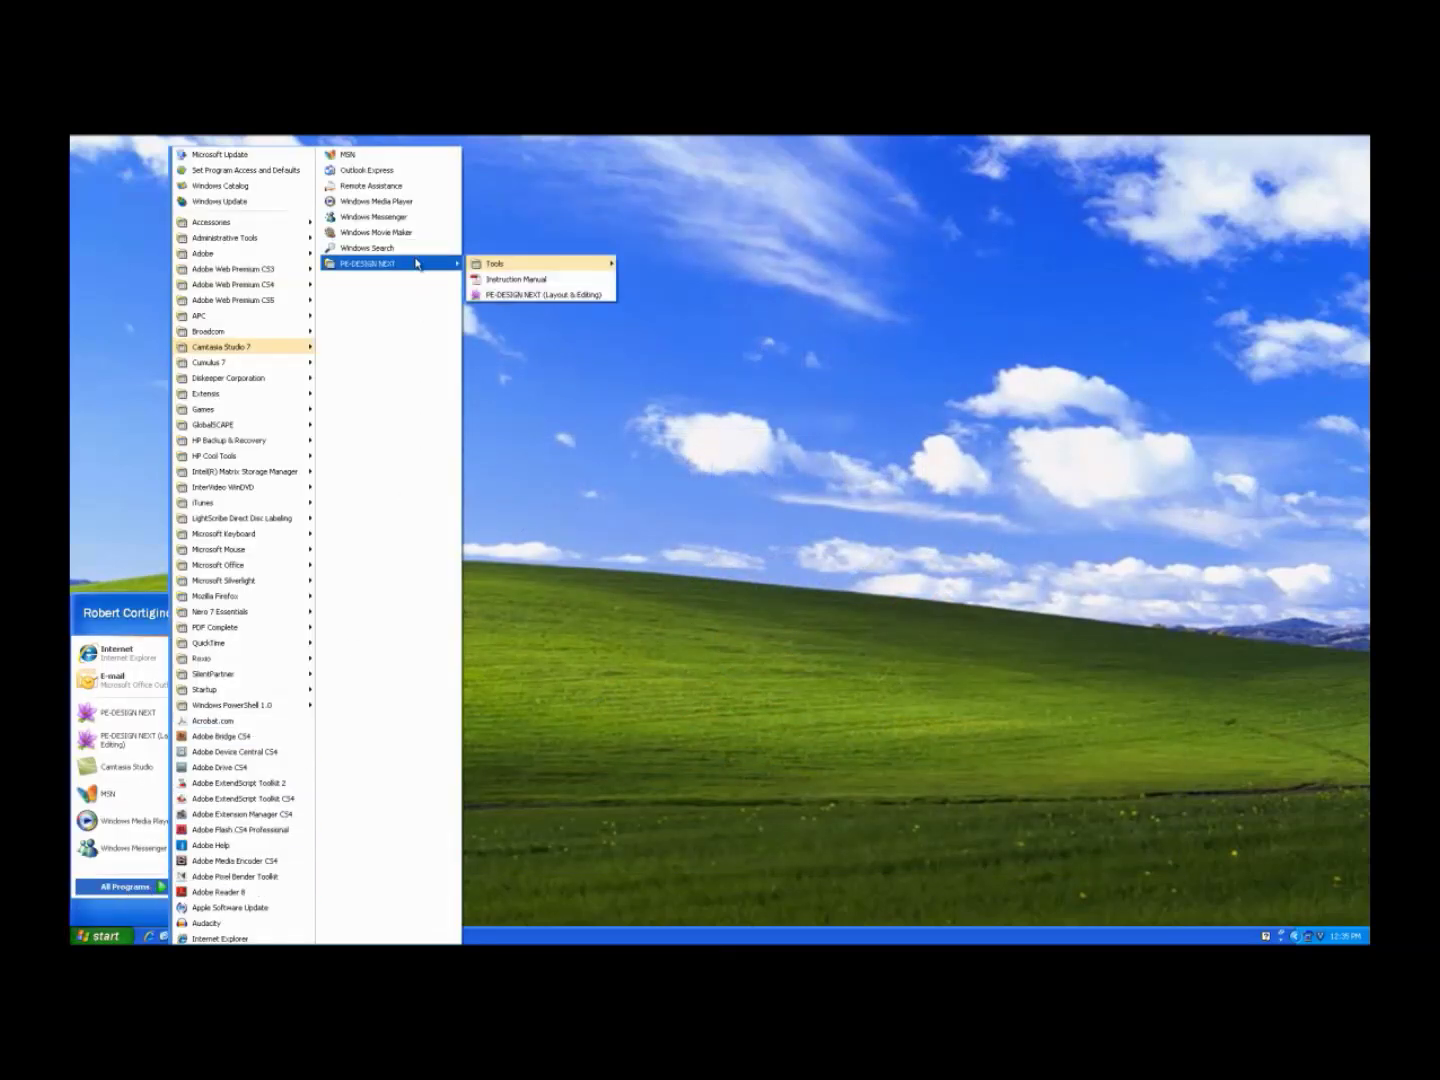
left_click(485, 295)
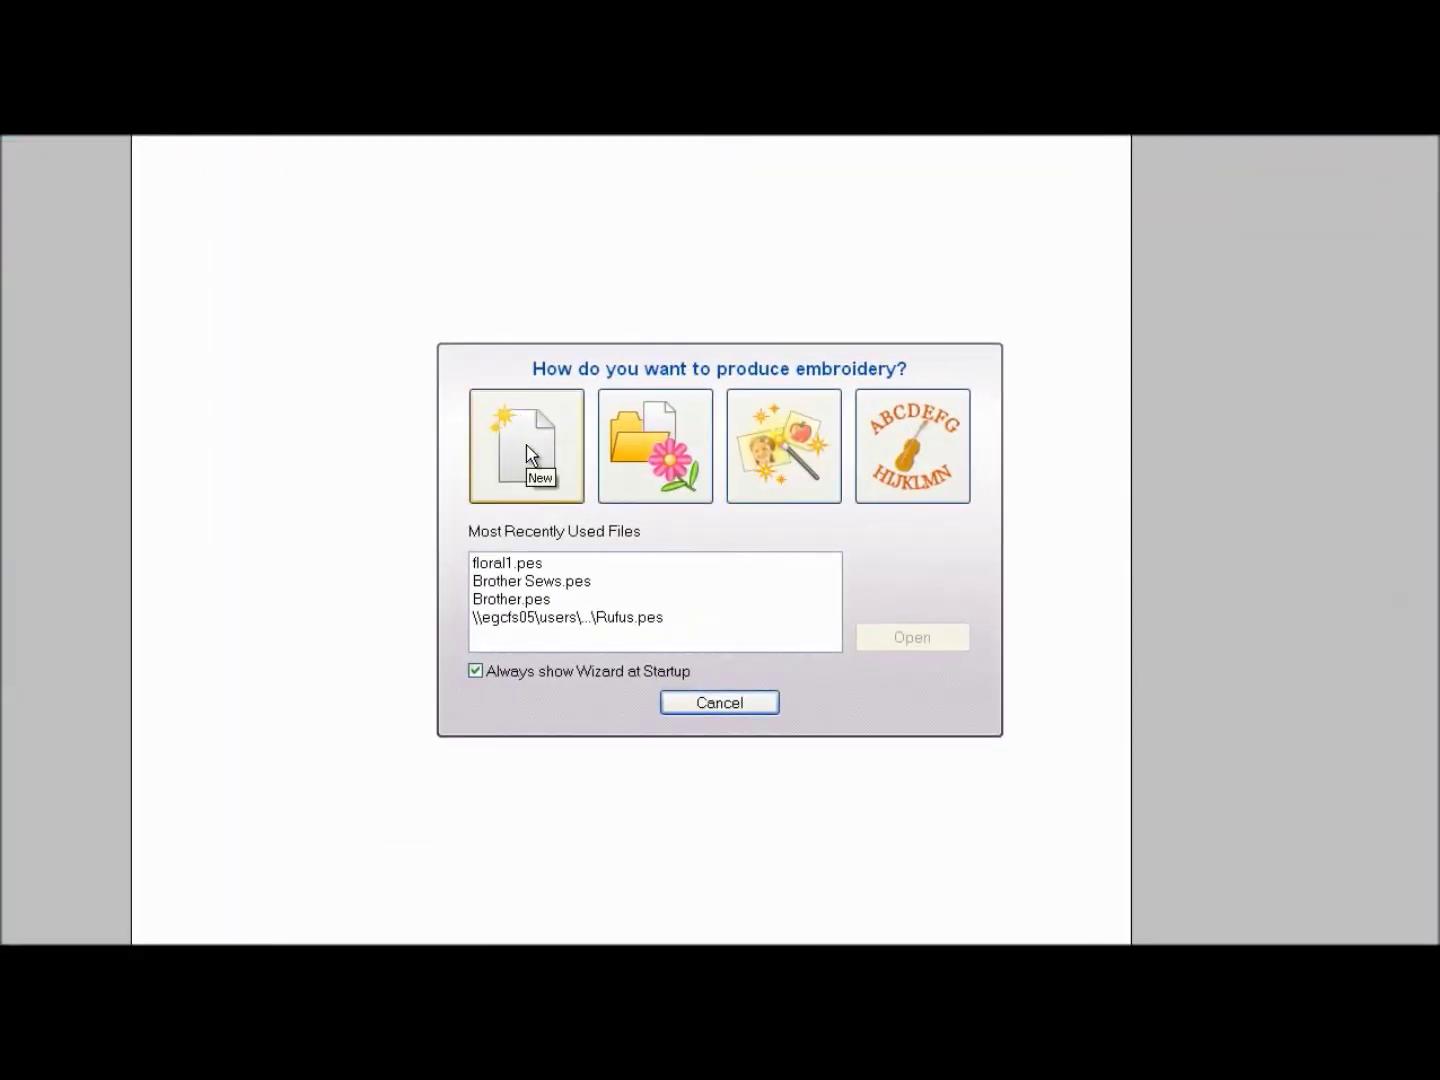
Step: Start a new design set to a single-needle machine with a 200 x 200 mm hoop
left_click(530, 455)
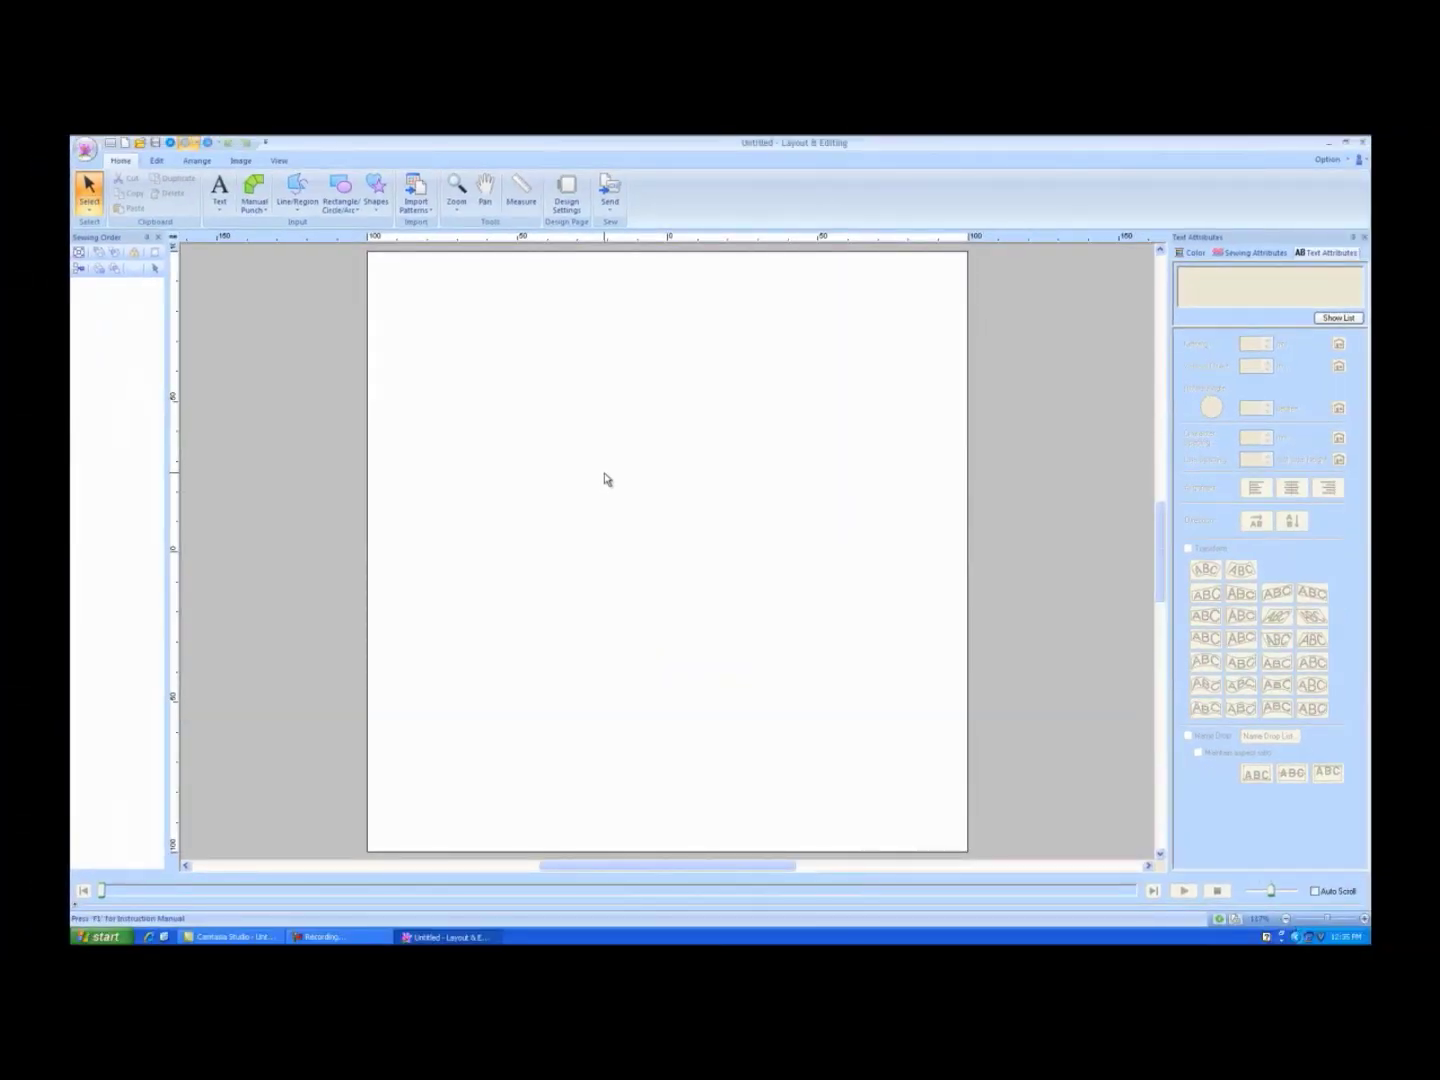
left_click(566, 195)
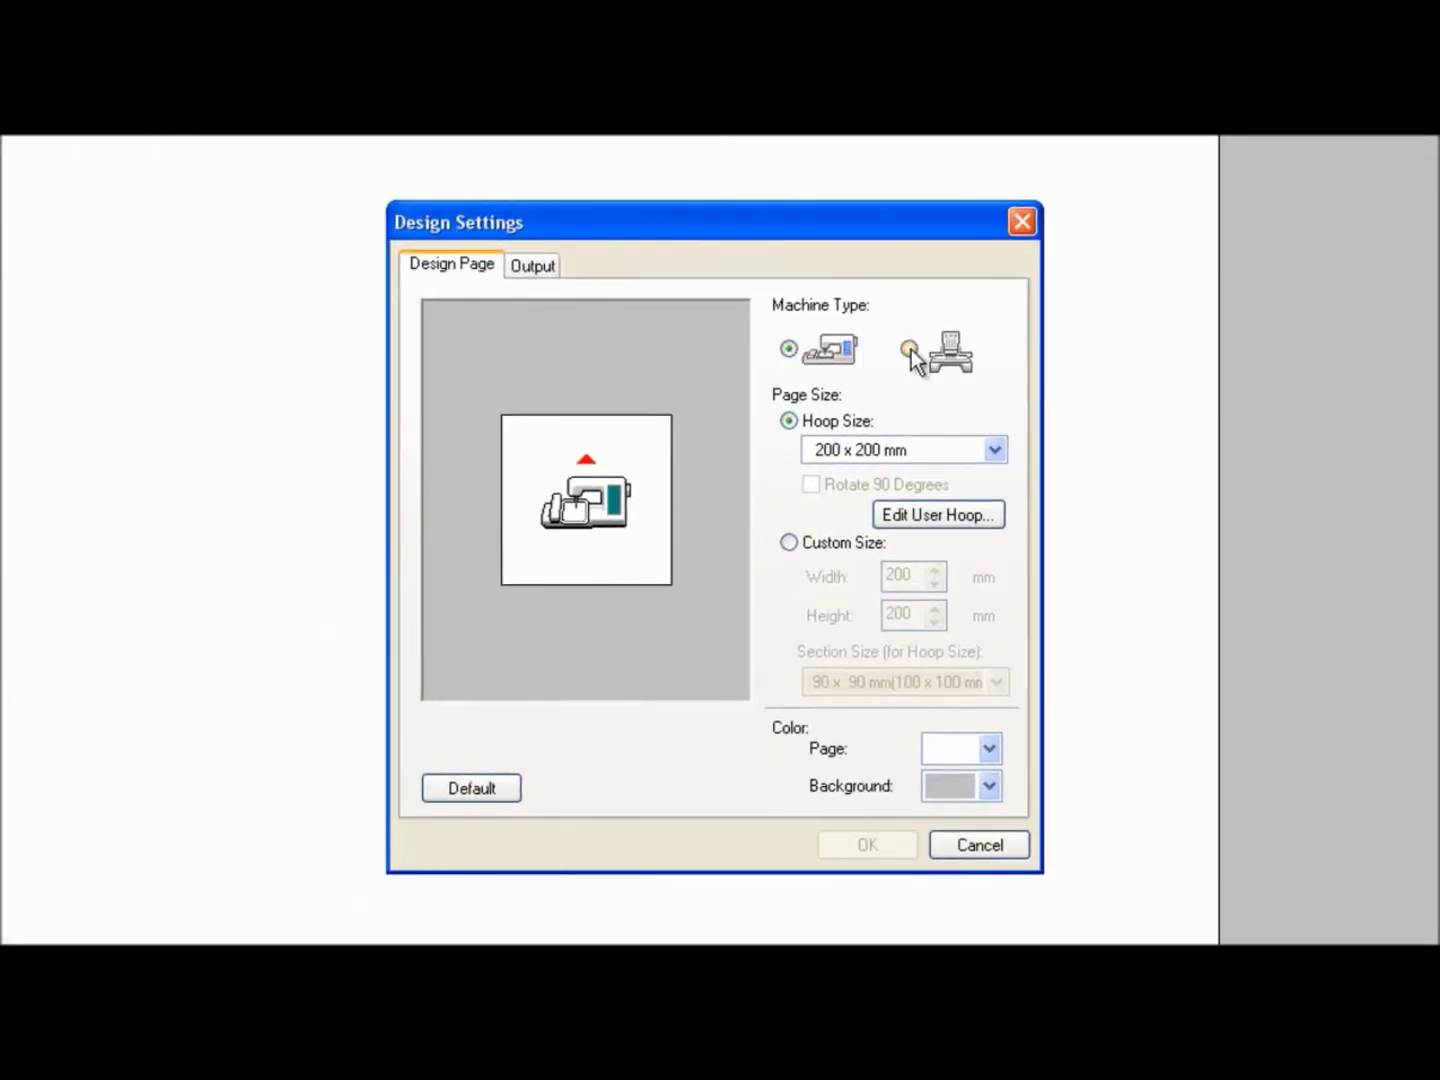
left_click(910, 349)
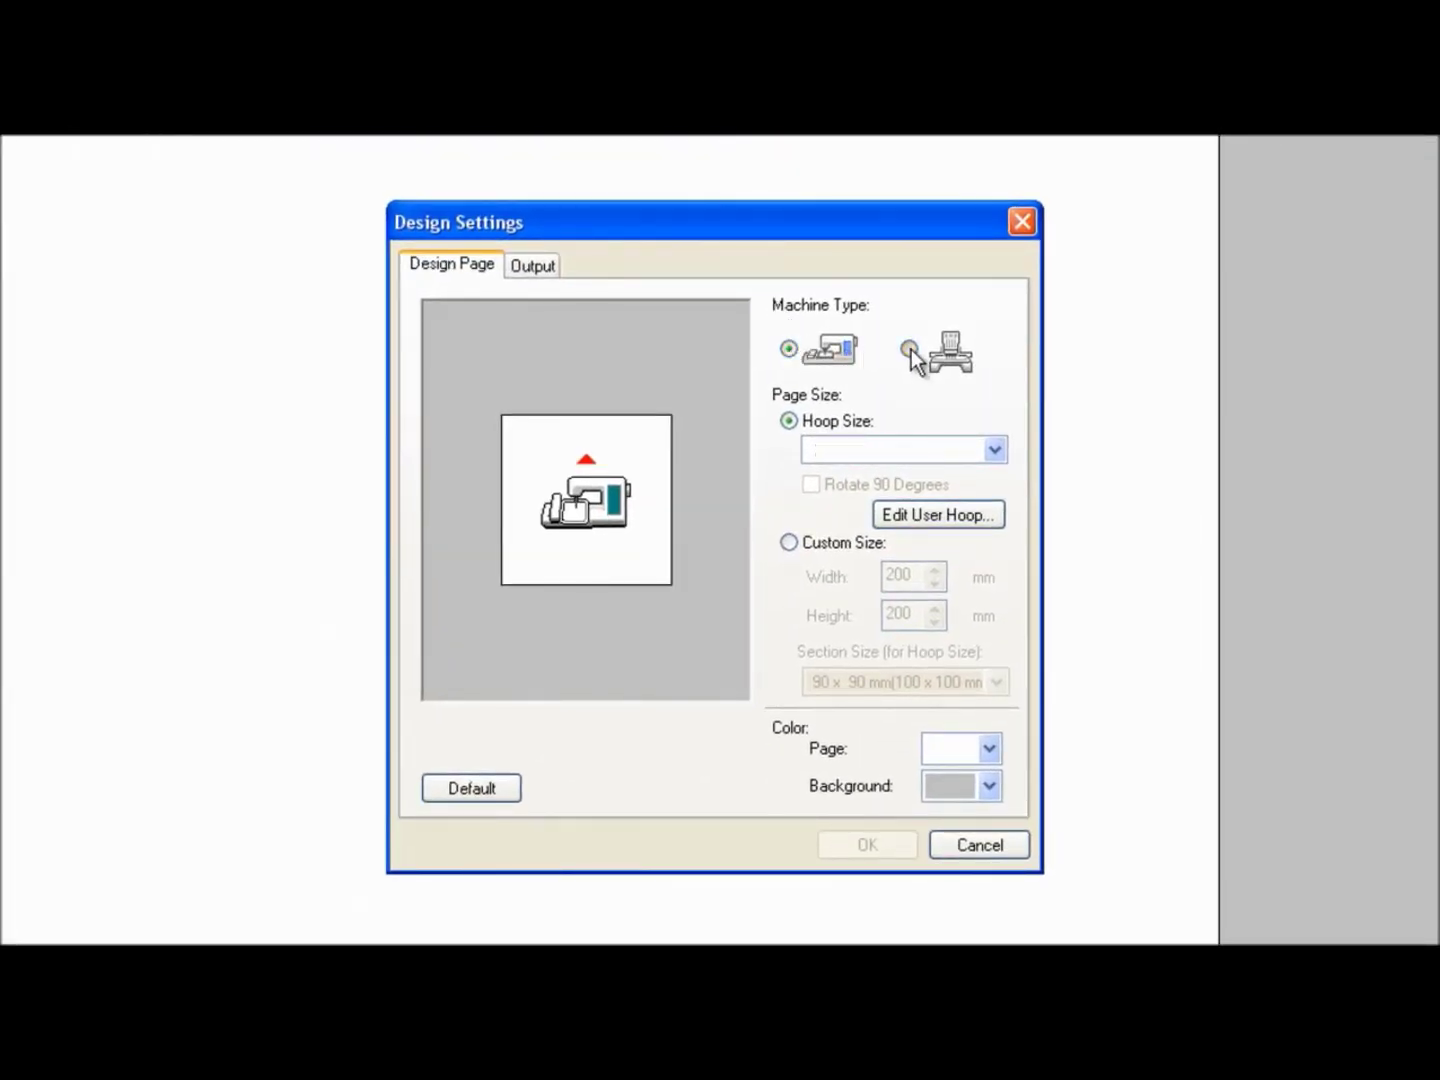
left_click(789, 347)
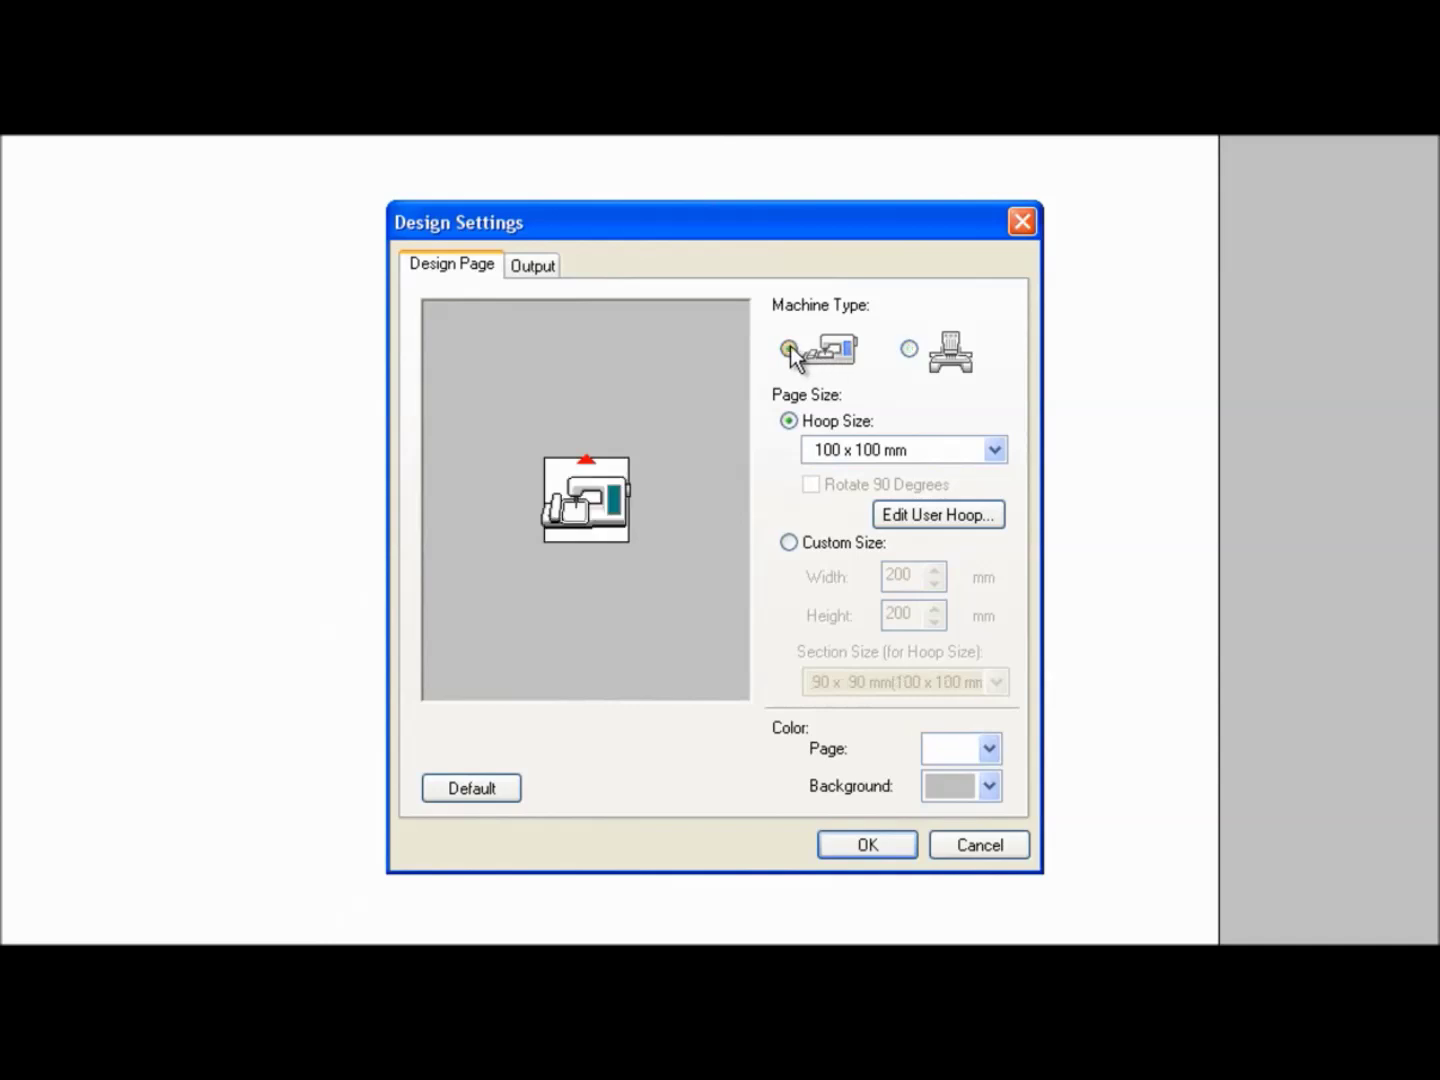
left_click(910, 450)
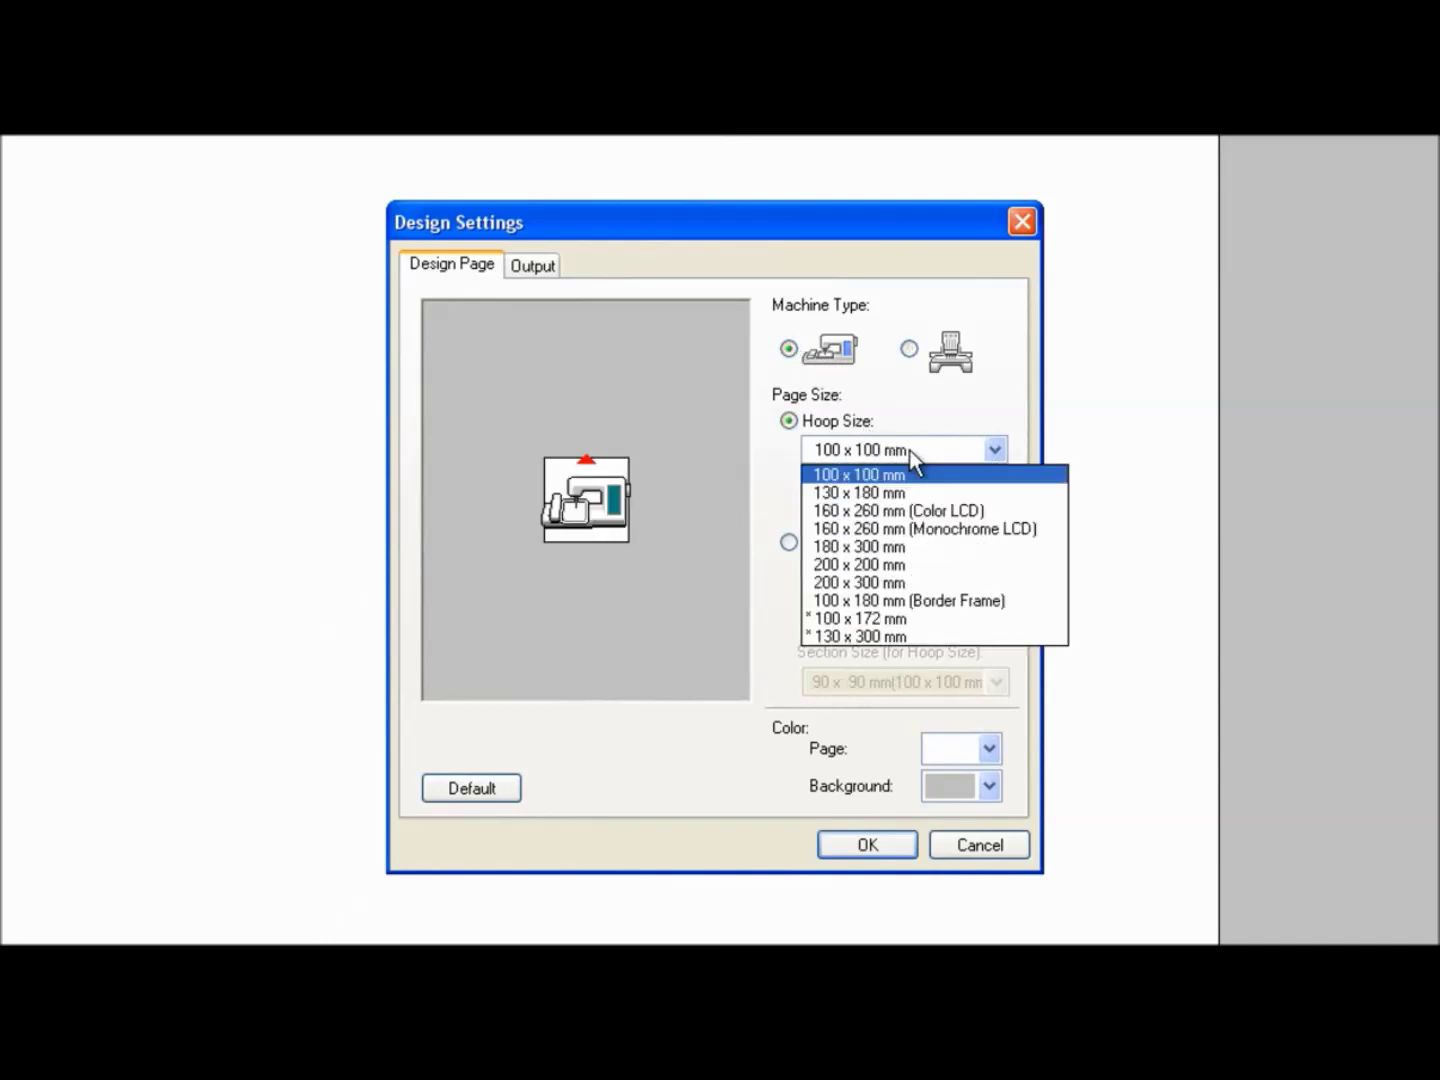
left_click(919, 563)
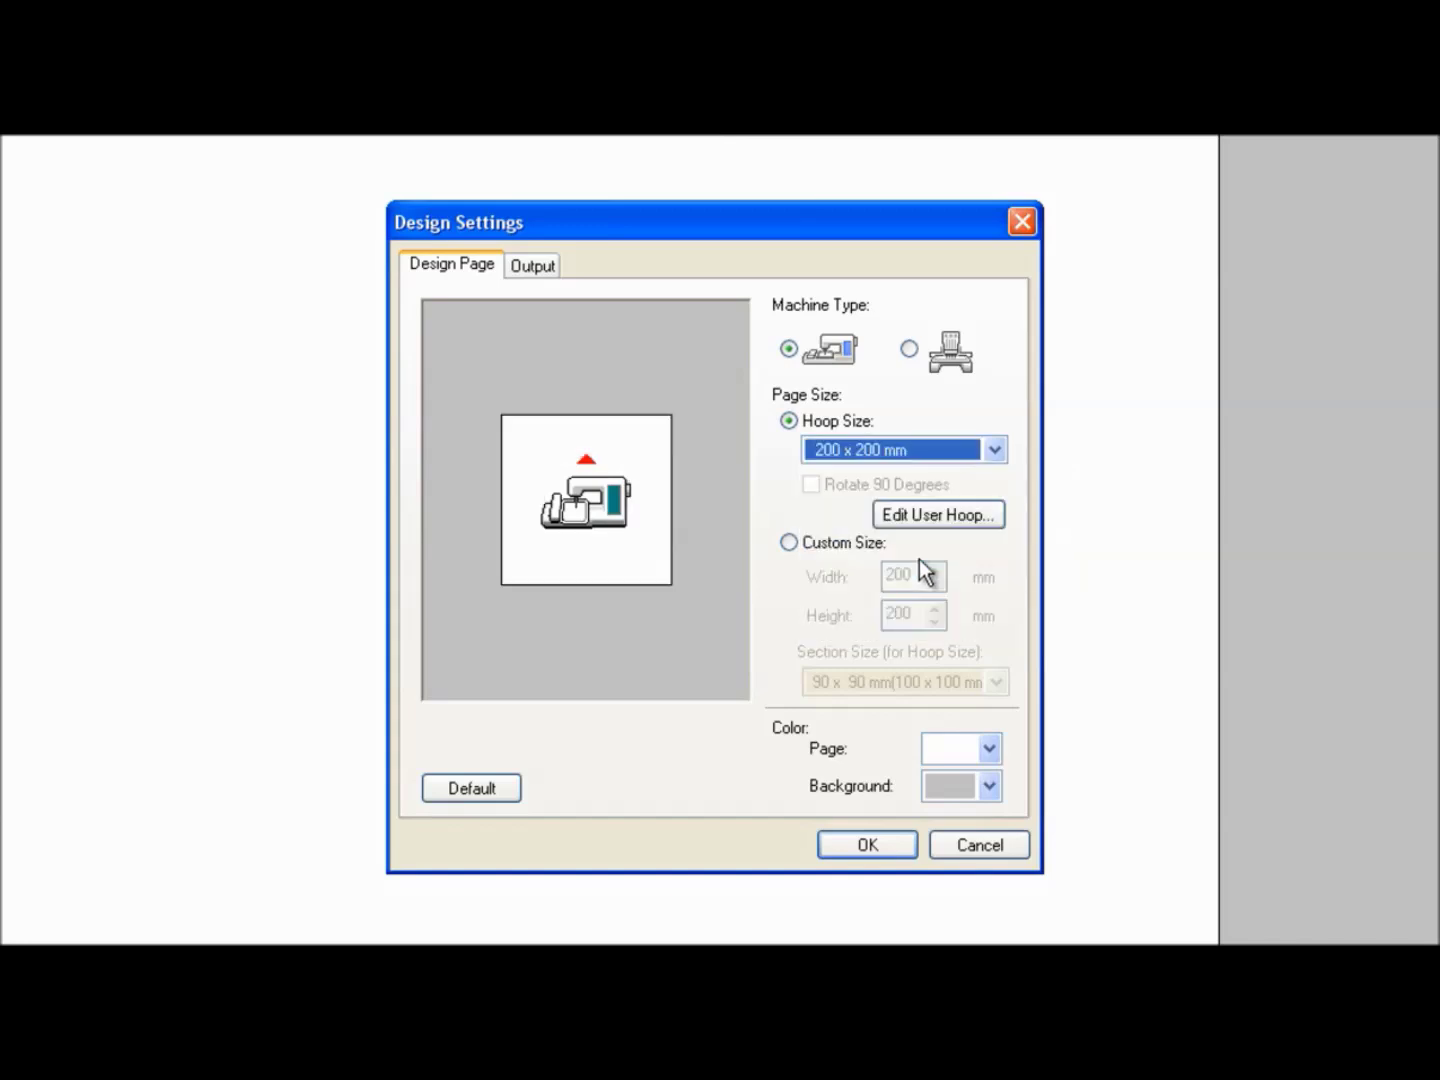
left_click(896, 843)
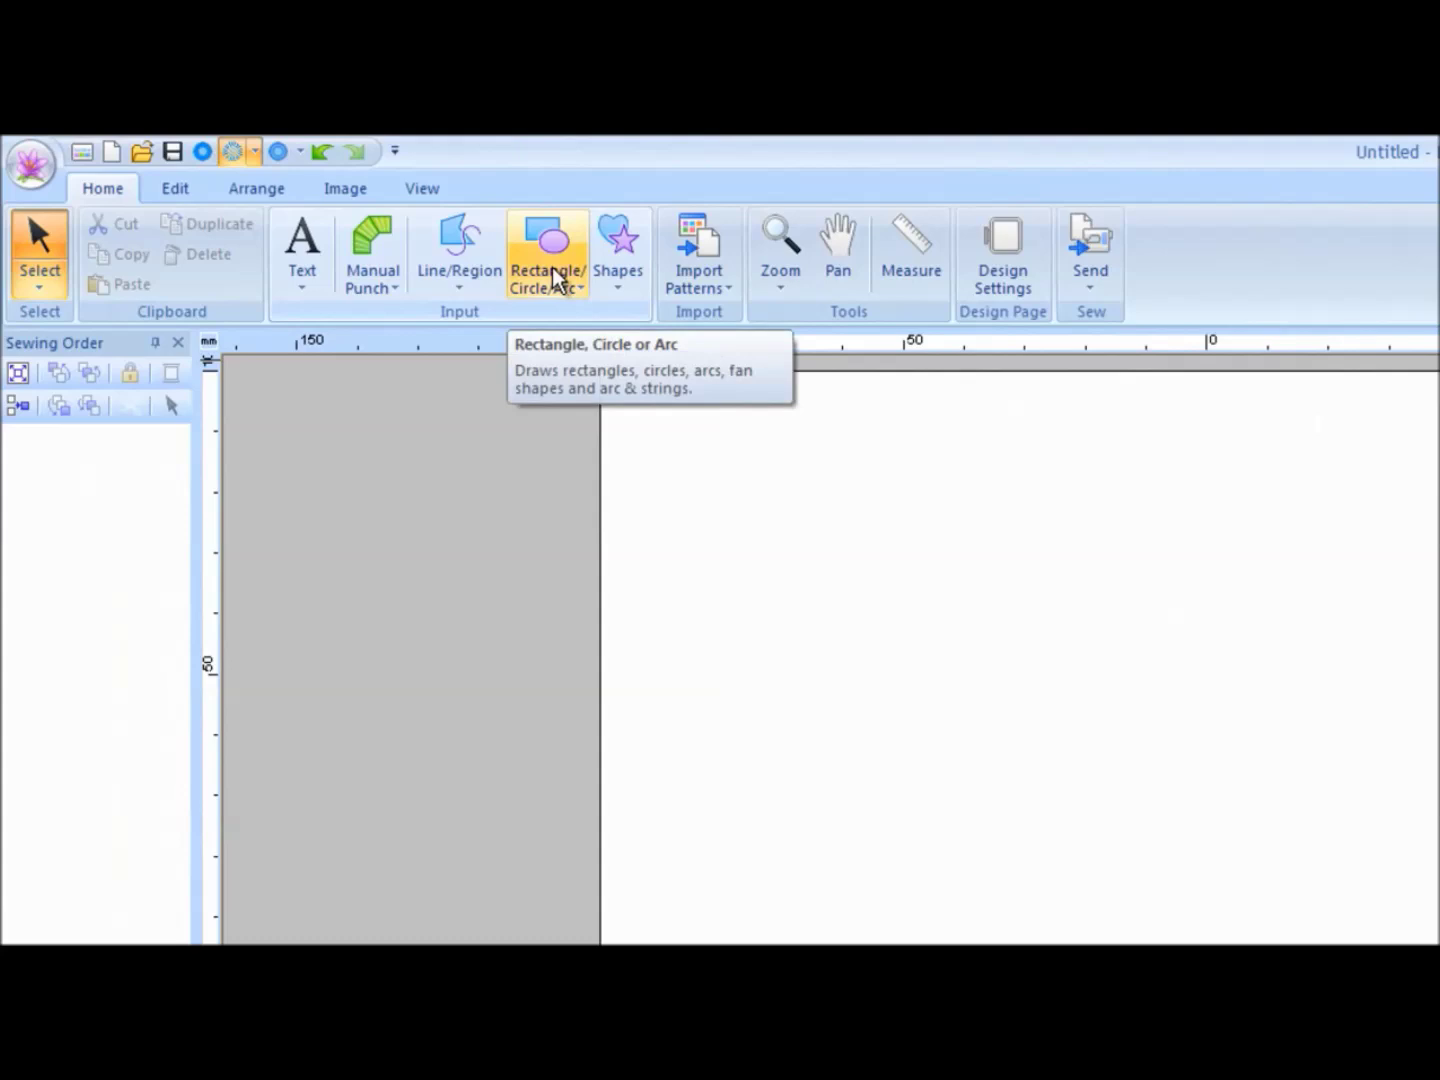
Step: With fill turned off, draw a large circle outline in the middle of the hoop page
left_click(552, 267)
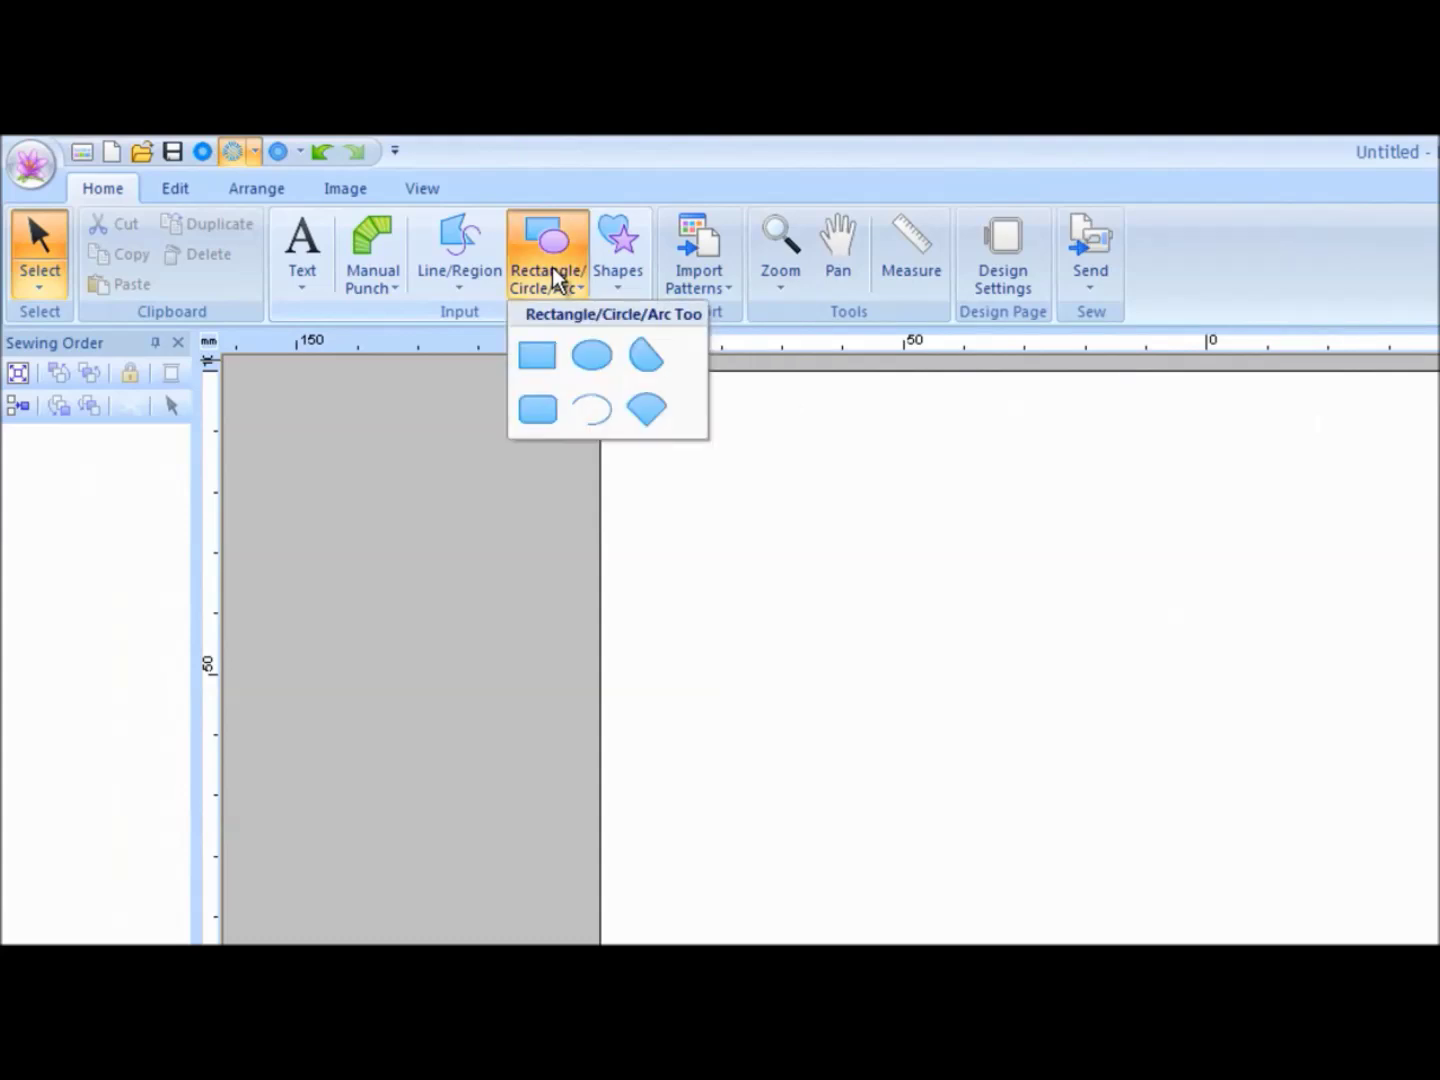
left_click(592, 356)
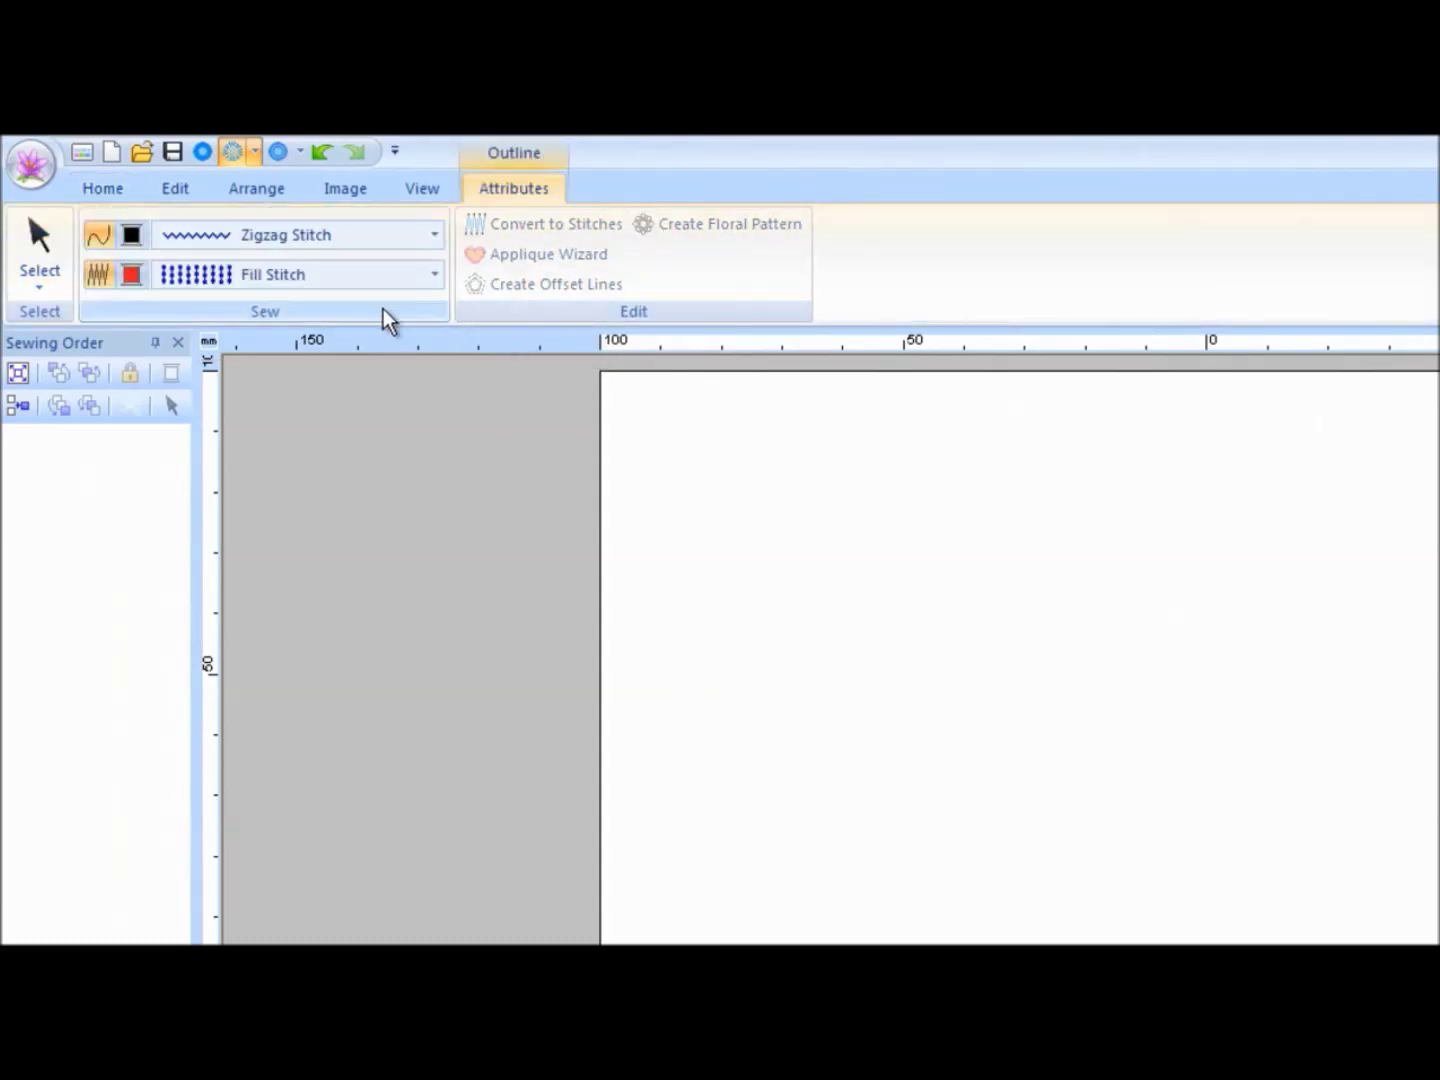
left_click(100, 274)
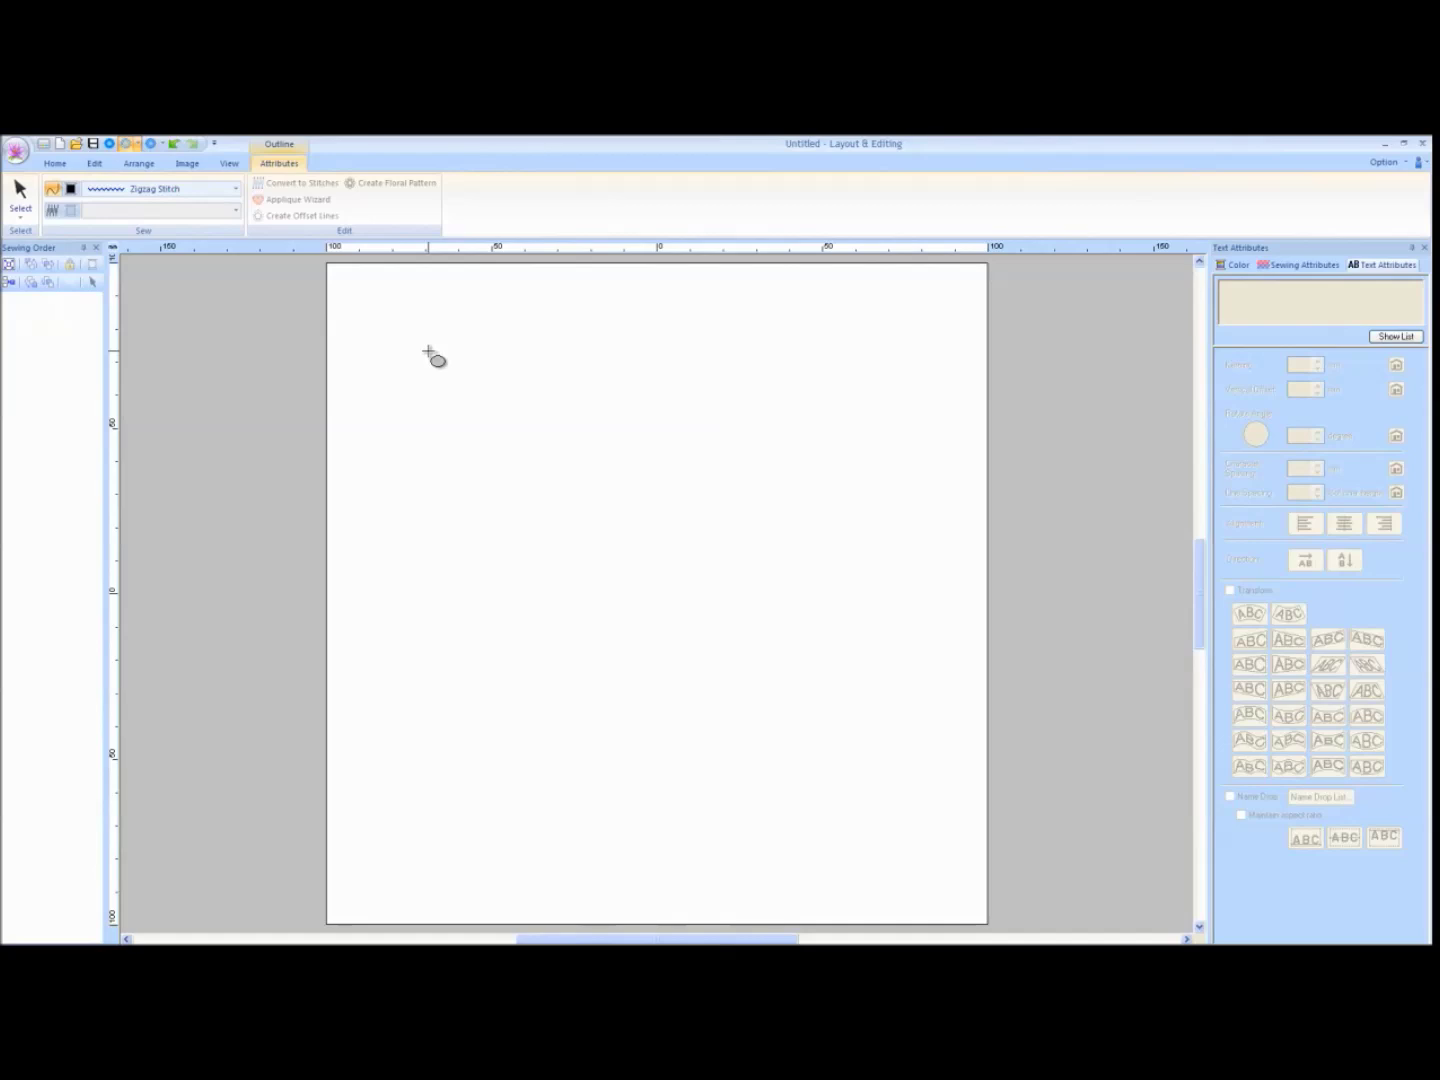
left_click_drag(428, 352, 908, 823)
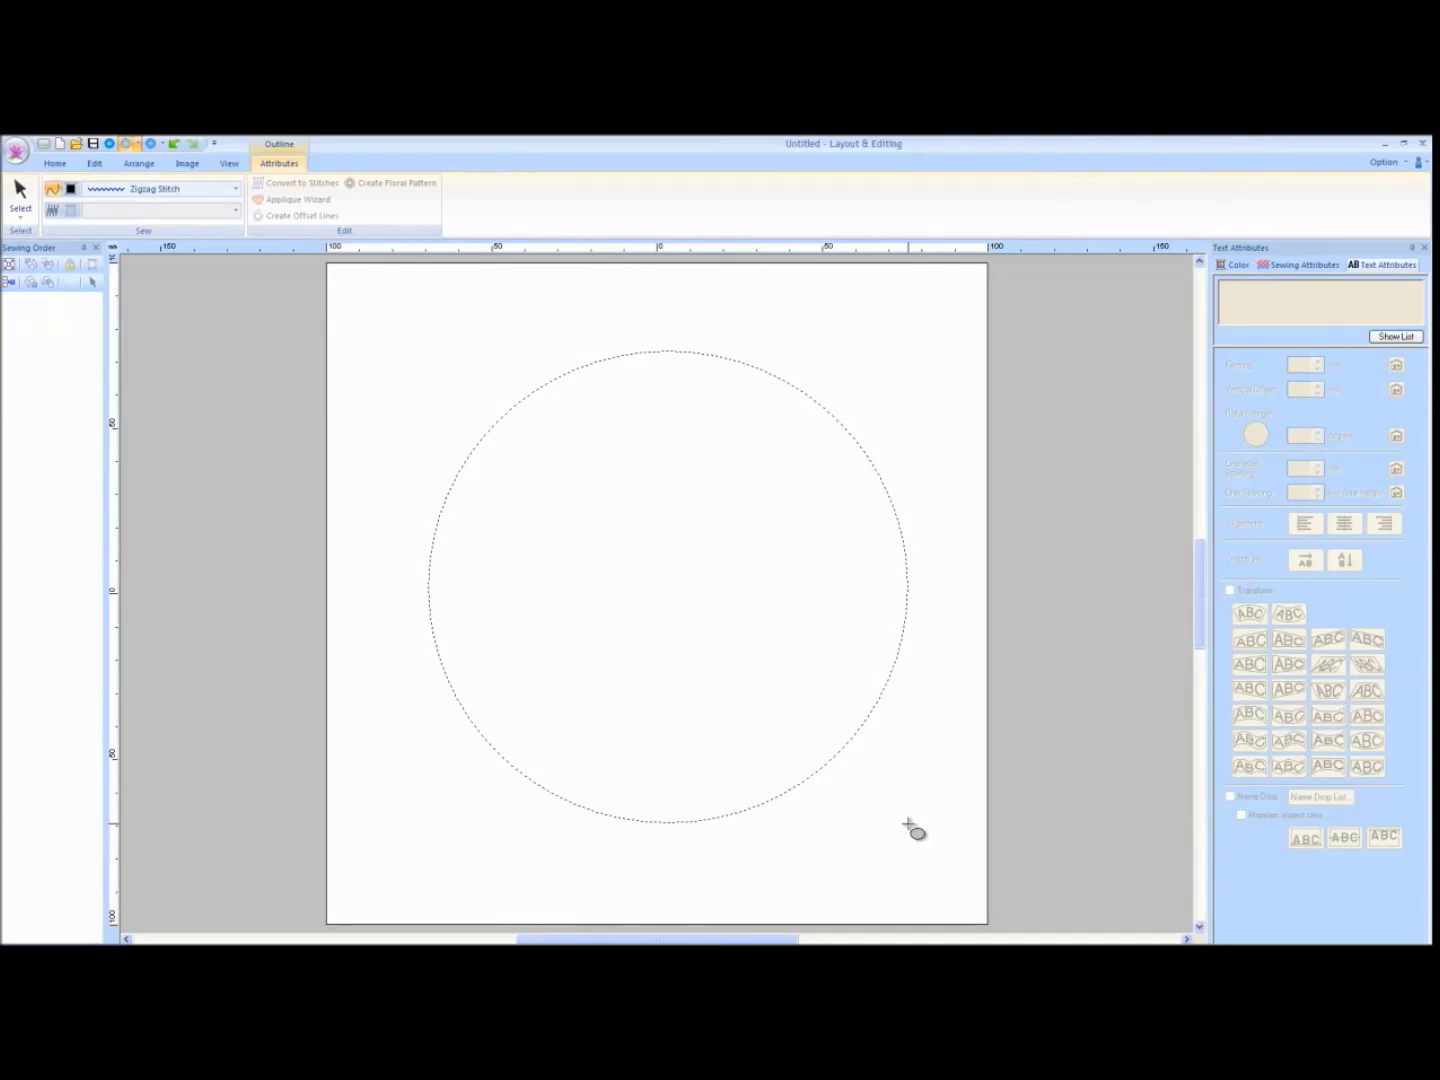
left_click_drag(910, 825, 908, 824)
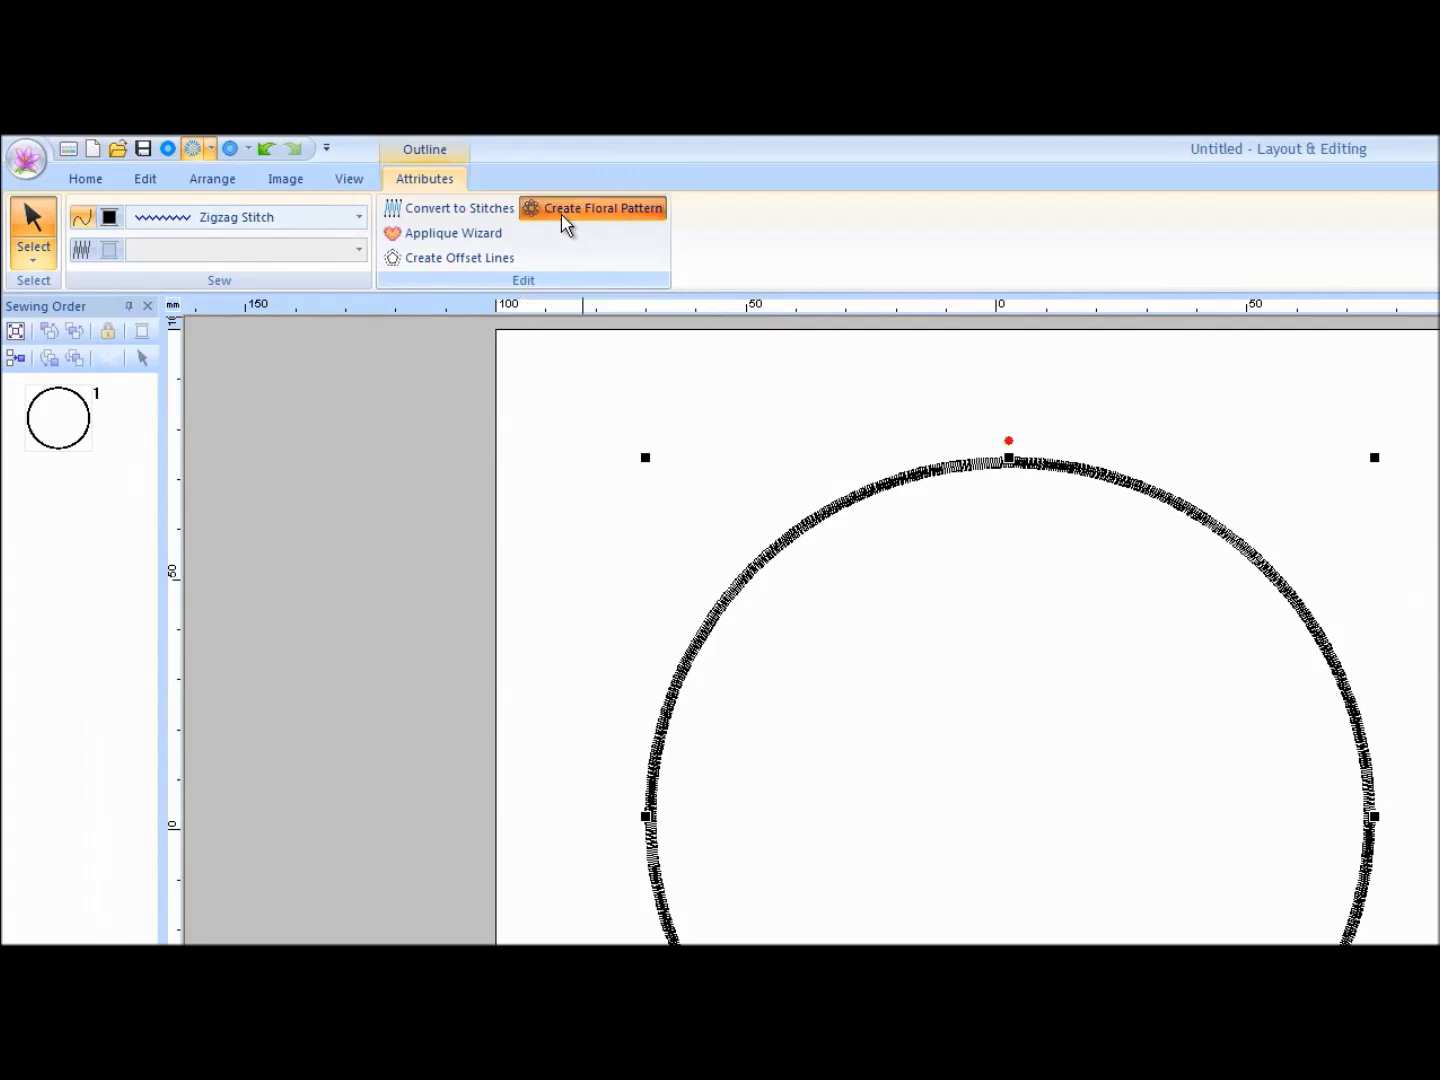
Step: Generate a floral pattern from the circle at density 7, picking a looped-petal variation in detailed mode
left_click(566, 224)
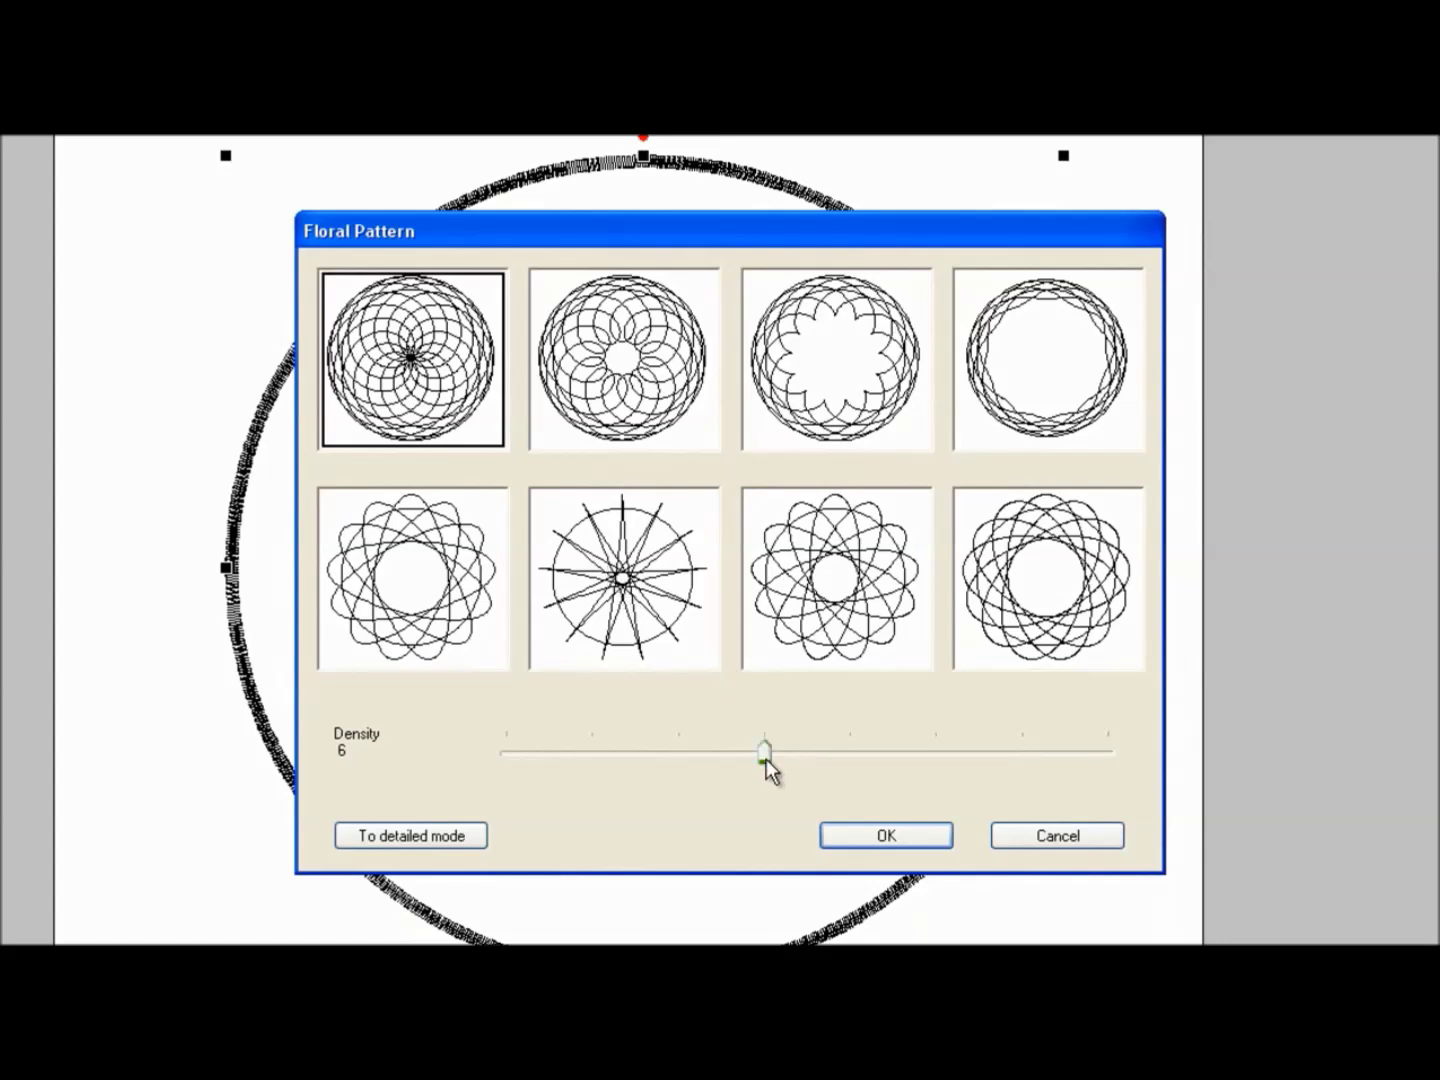
left_click_drag(767, 759, 835, 756)
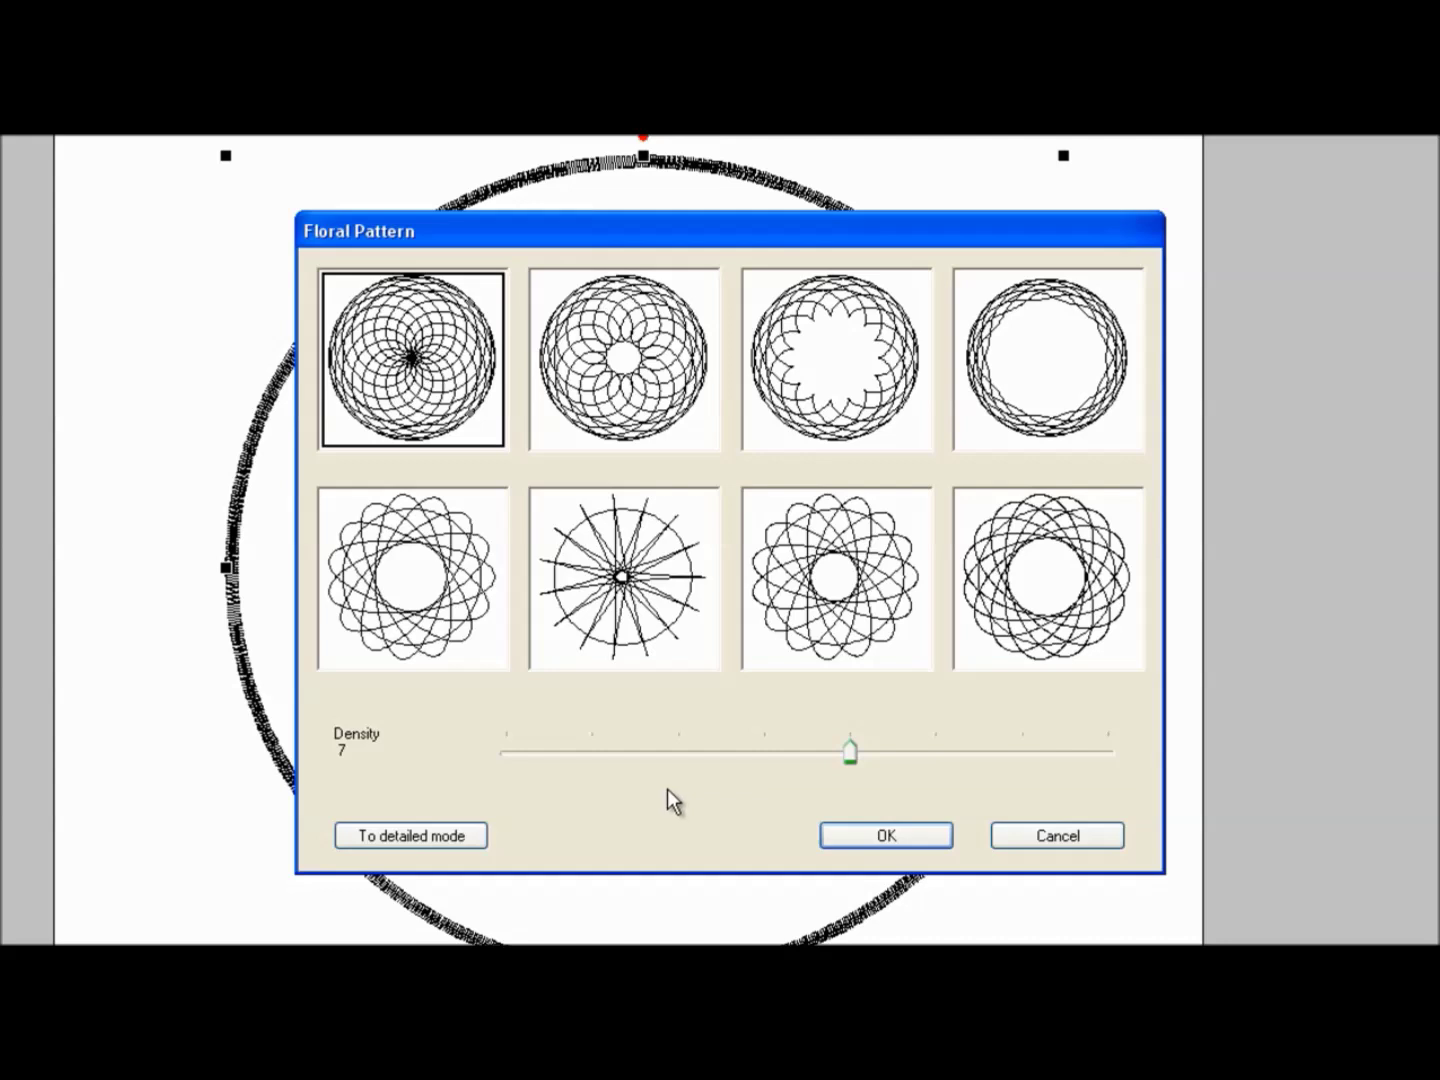
left_click(413, 836)
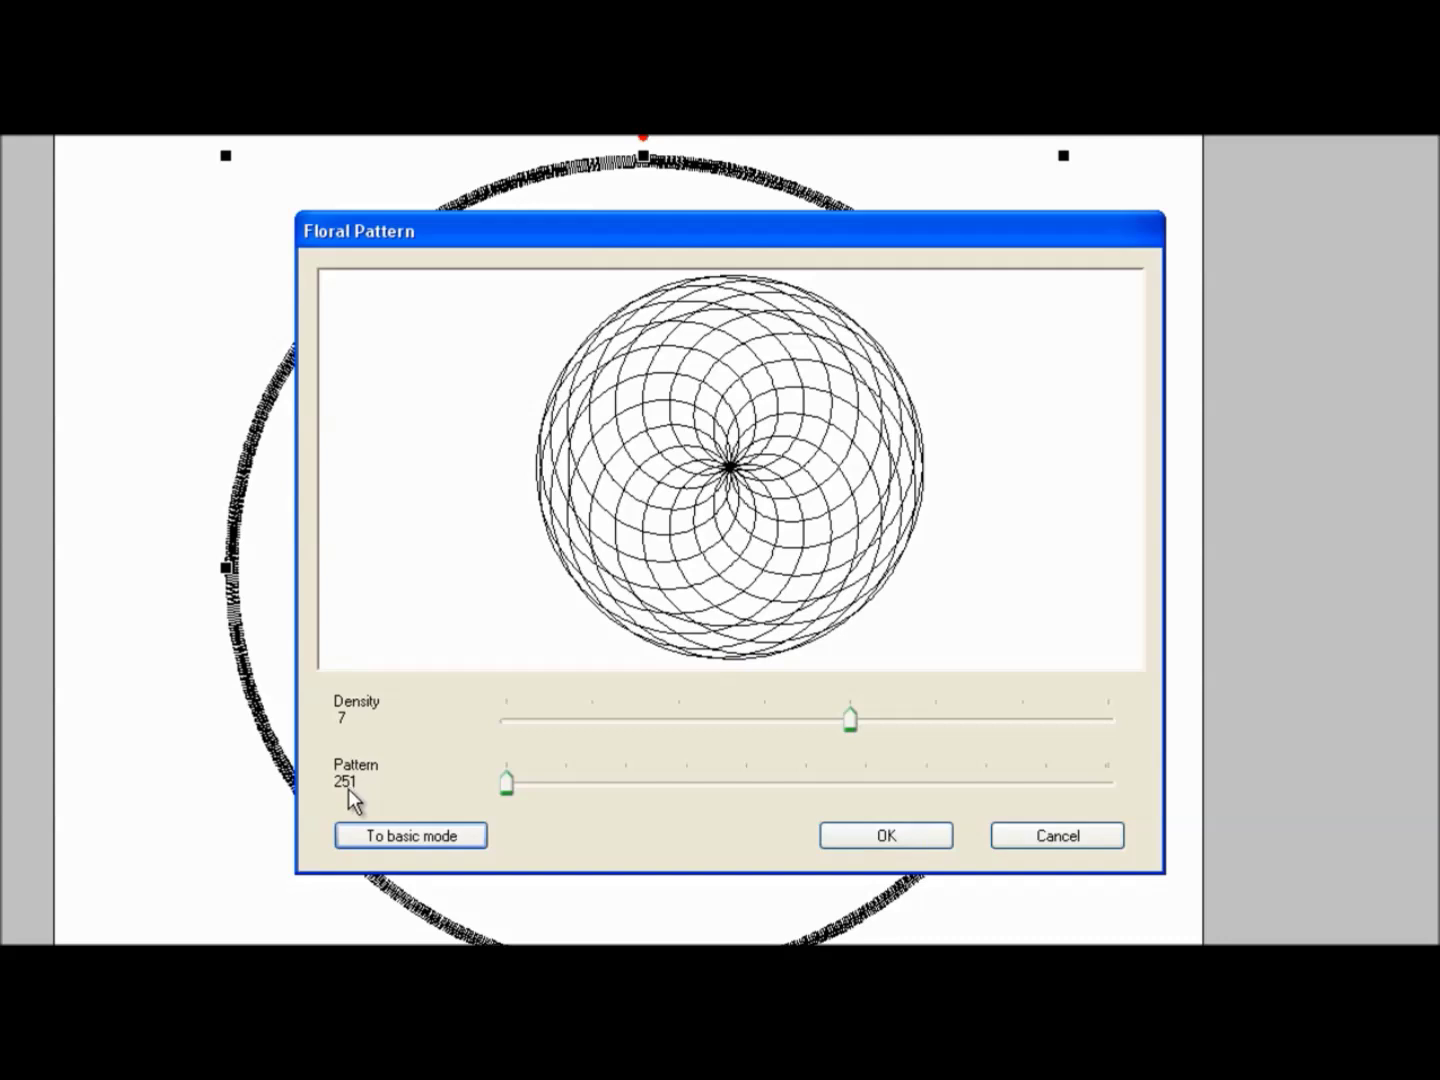
left_click(505, 786)
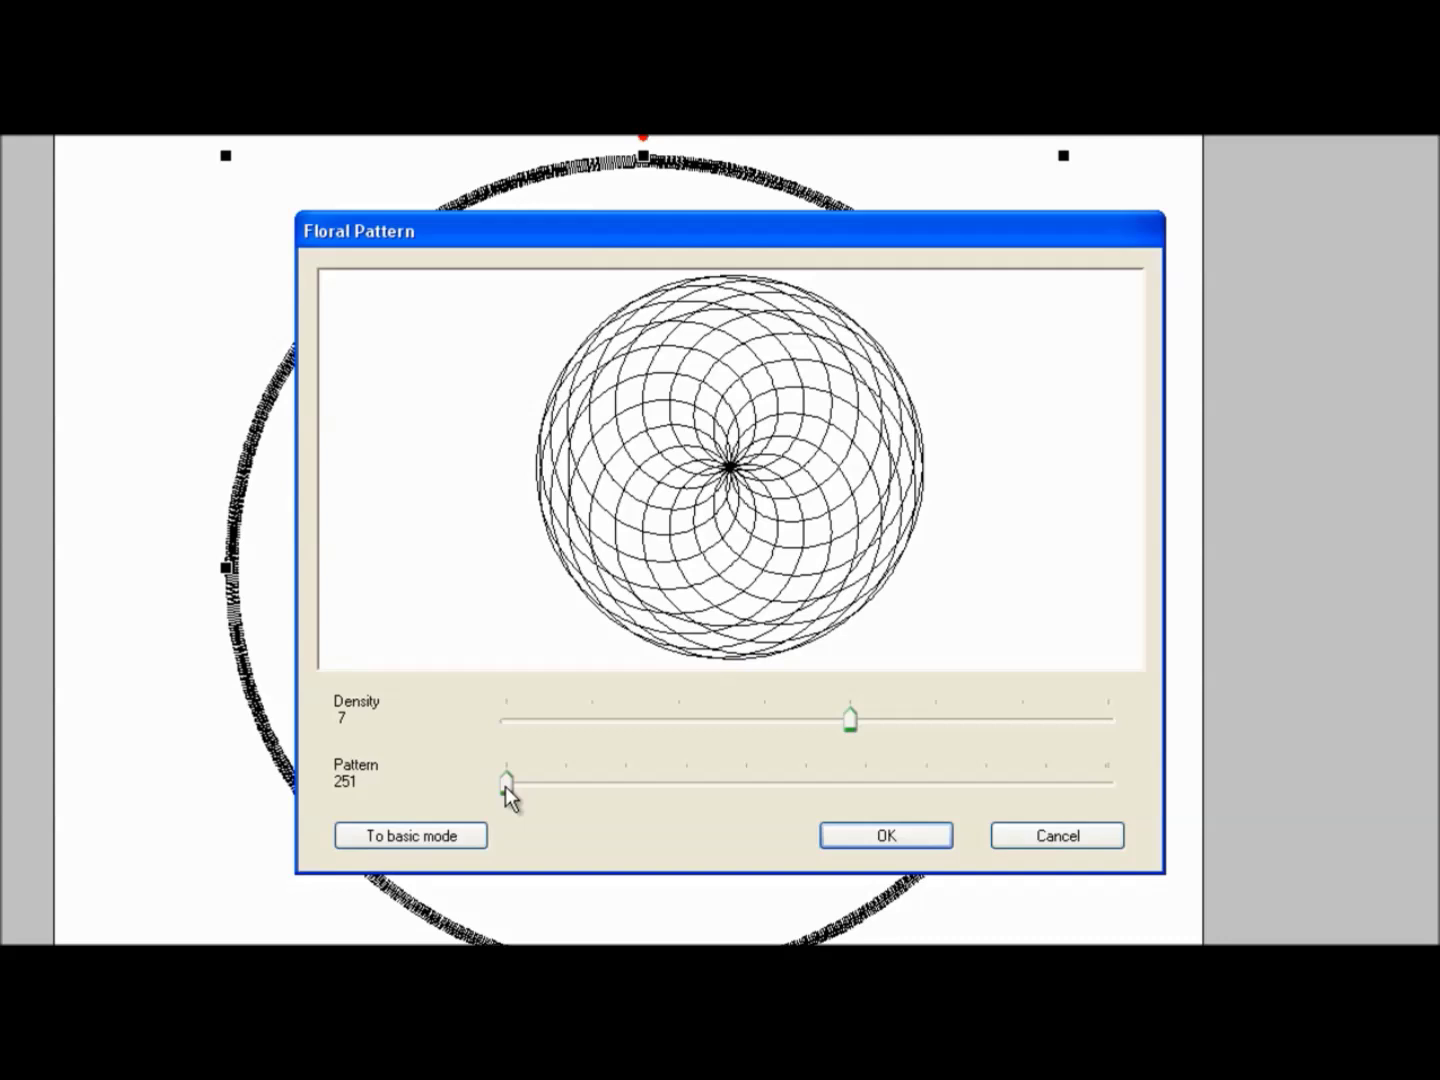
left_click_drag(505, 786, 1103, 786)
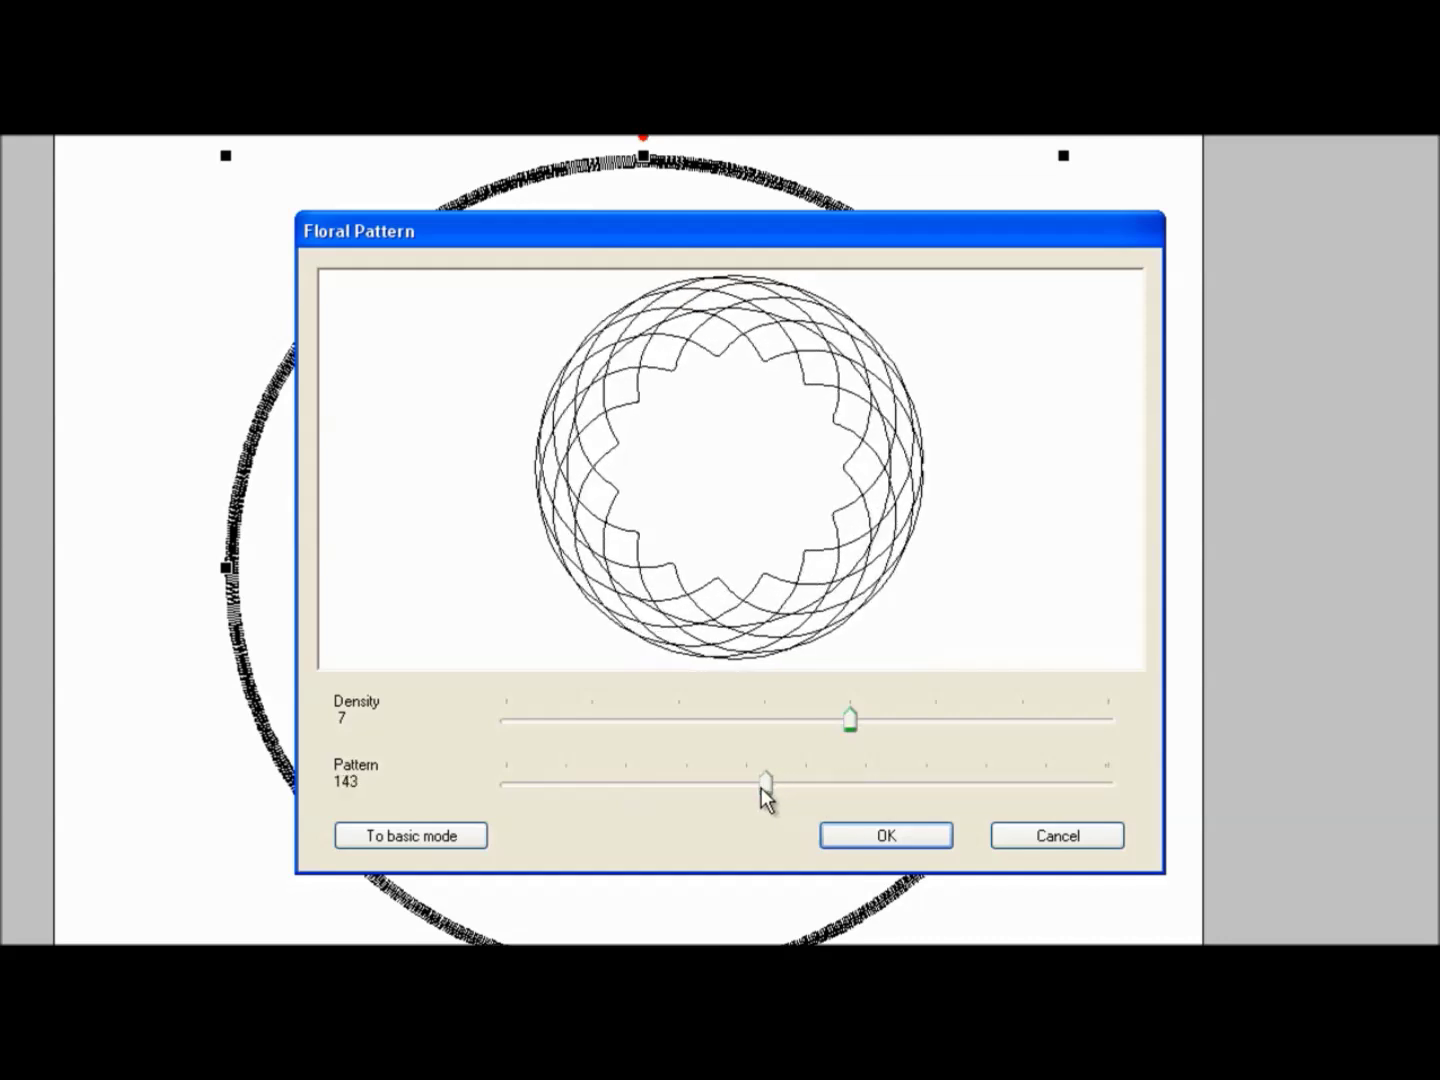
left_click_drag(767, 787, 717, 789)
left_click(872, 840)
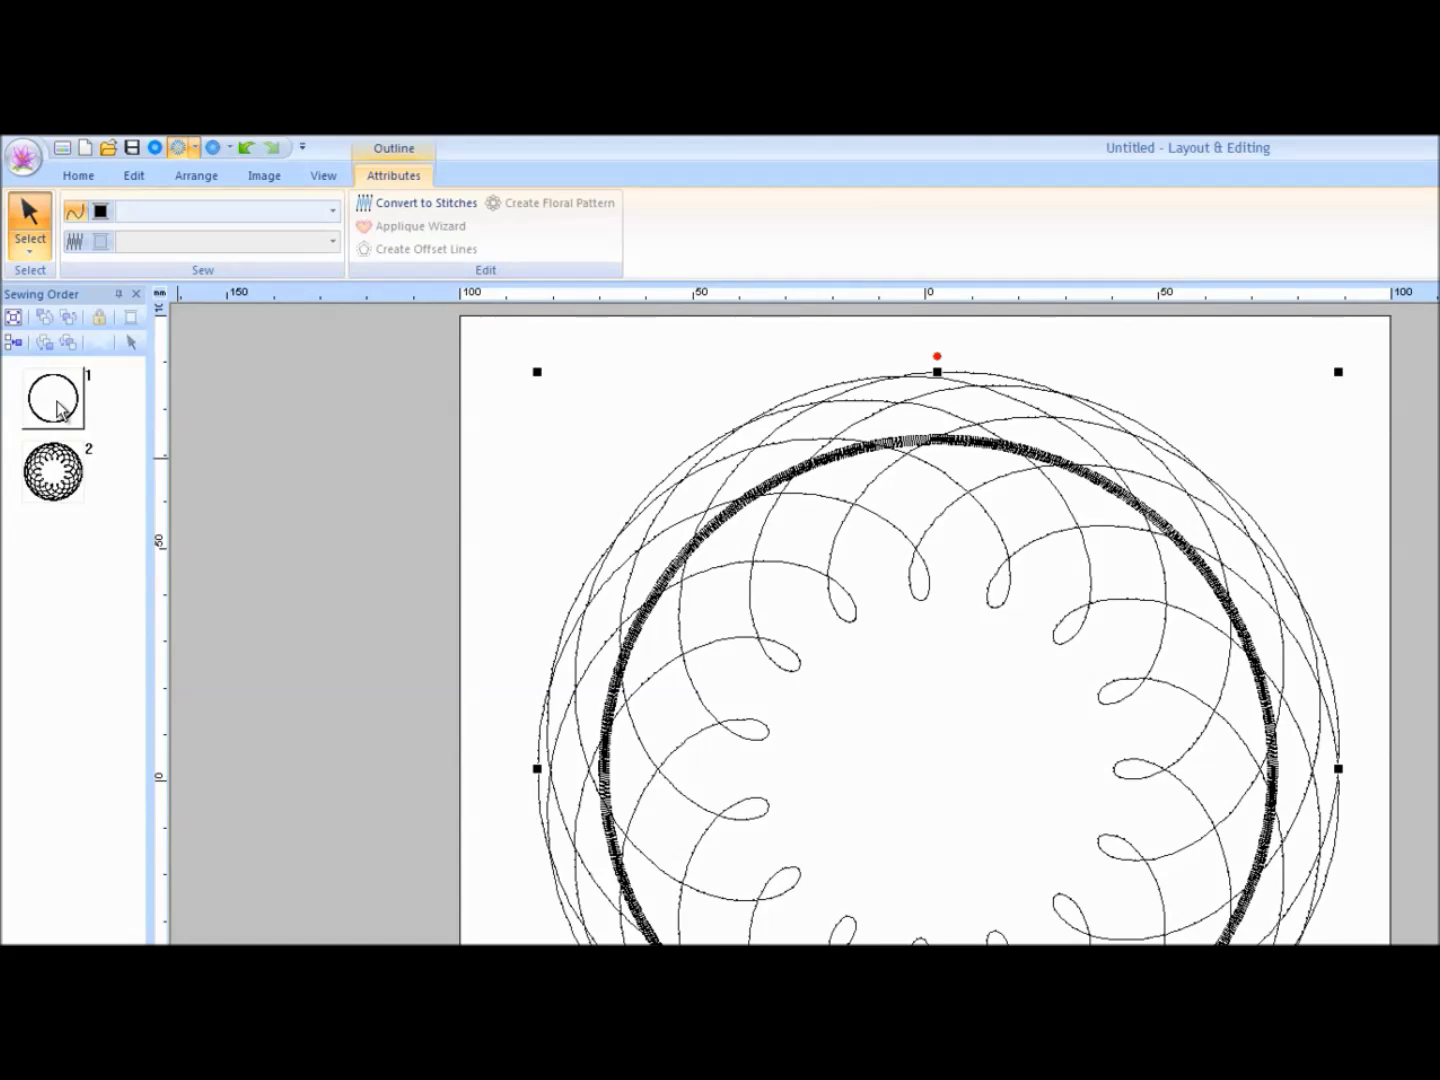
Step: Select sewing-order item 1, the original circle, and delete it
right_click(58, 409)
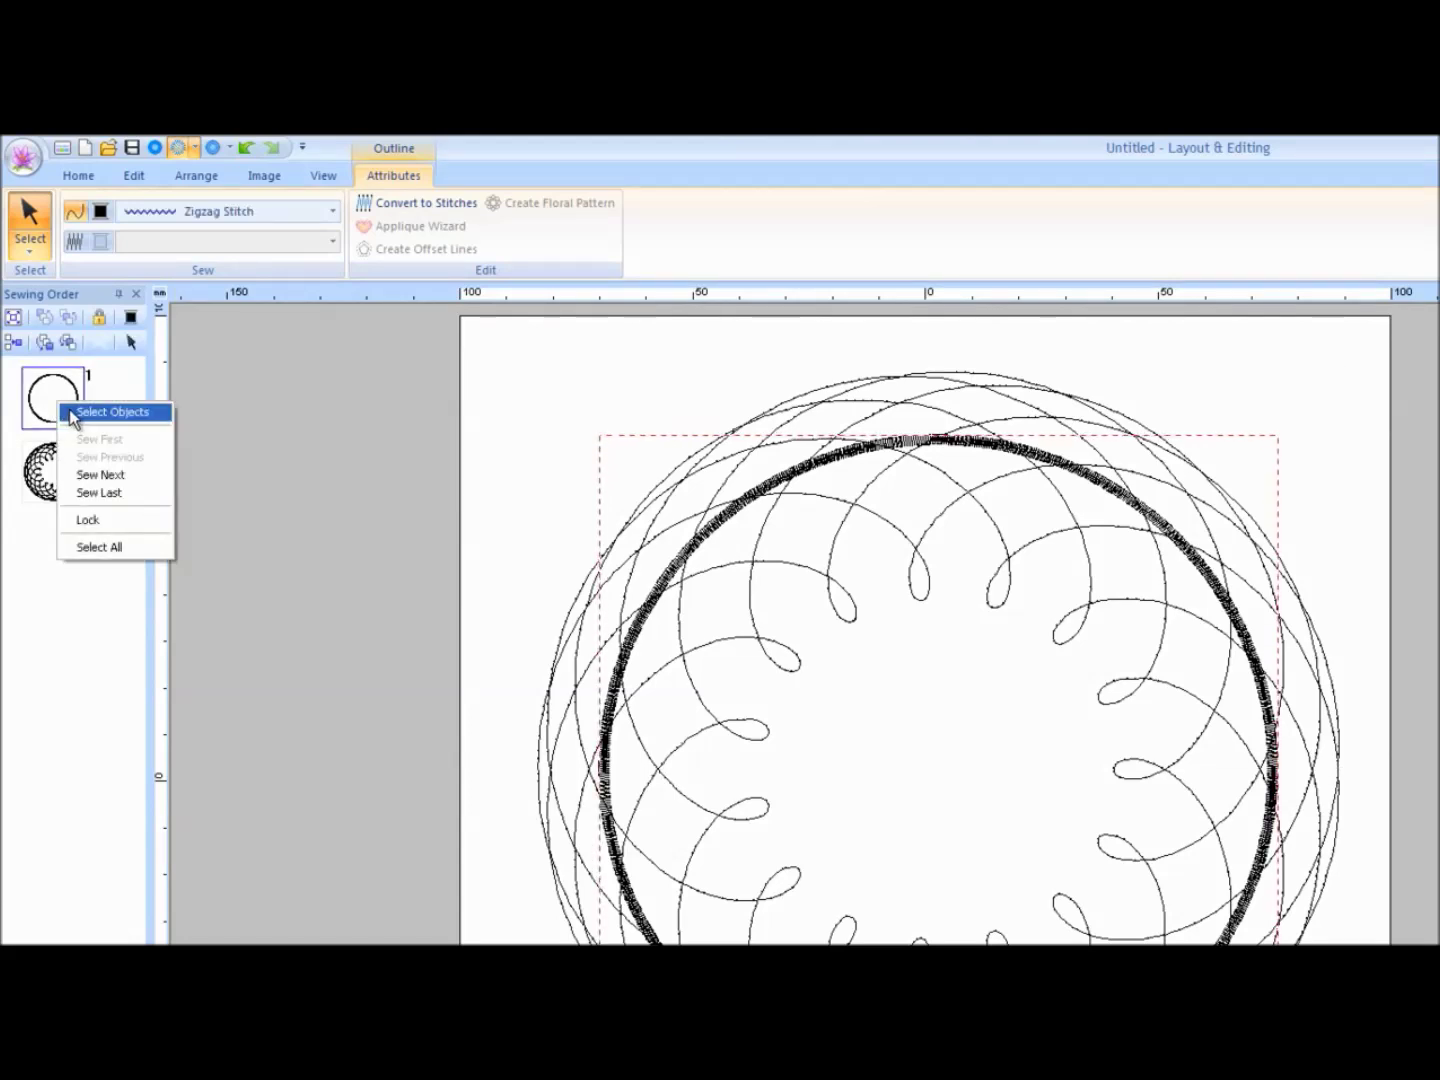
left_click(69, 411)
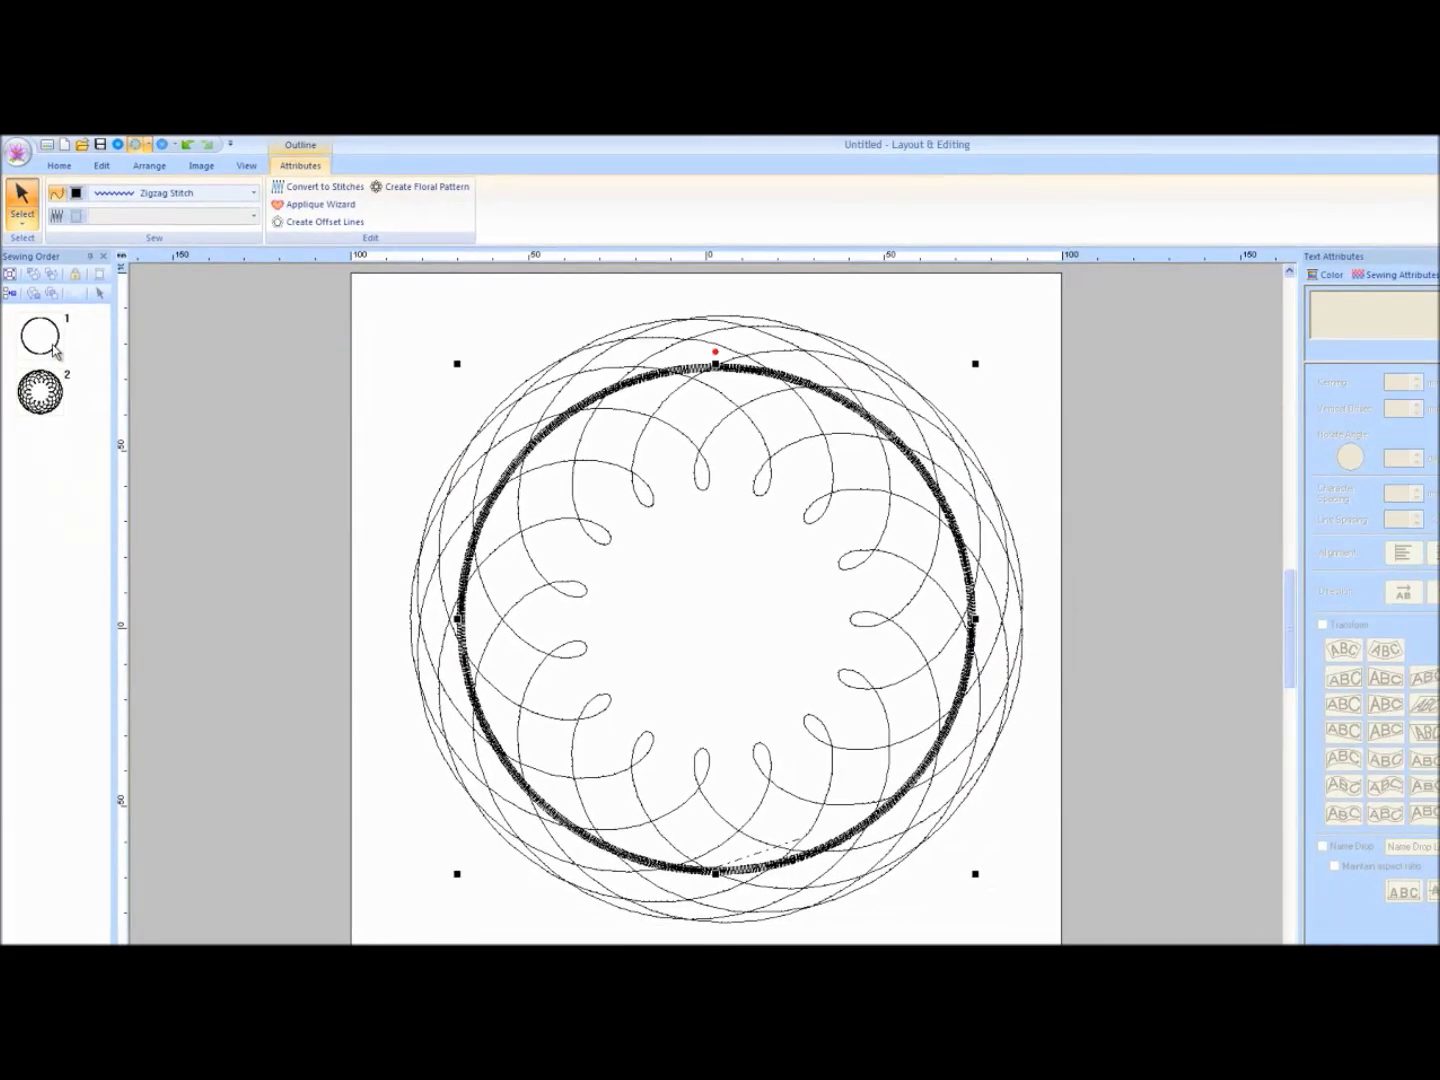
left_click(58, 167)
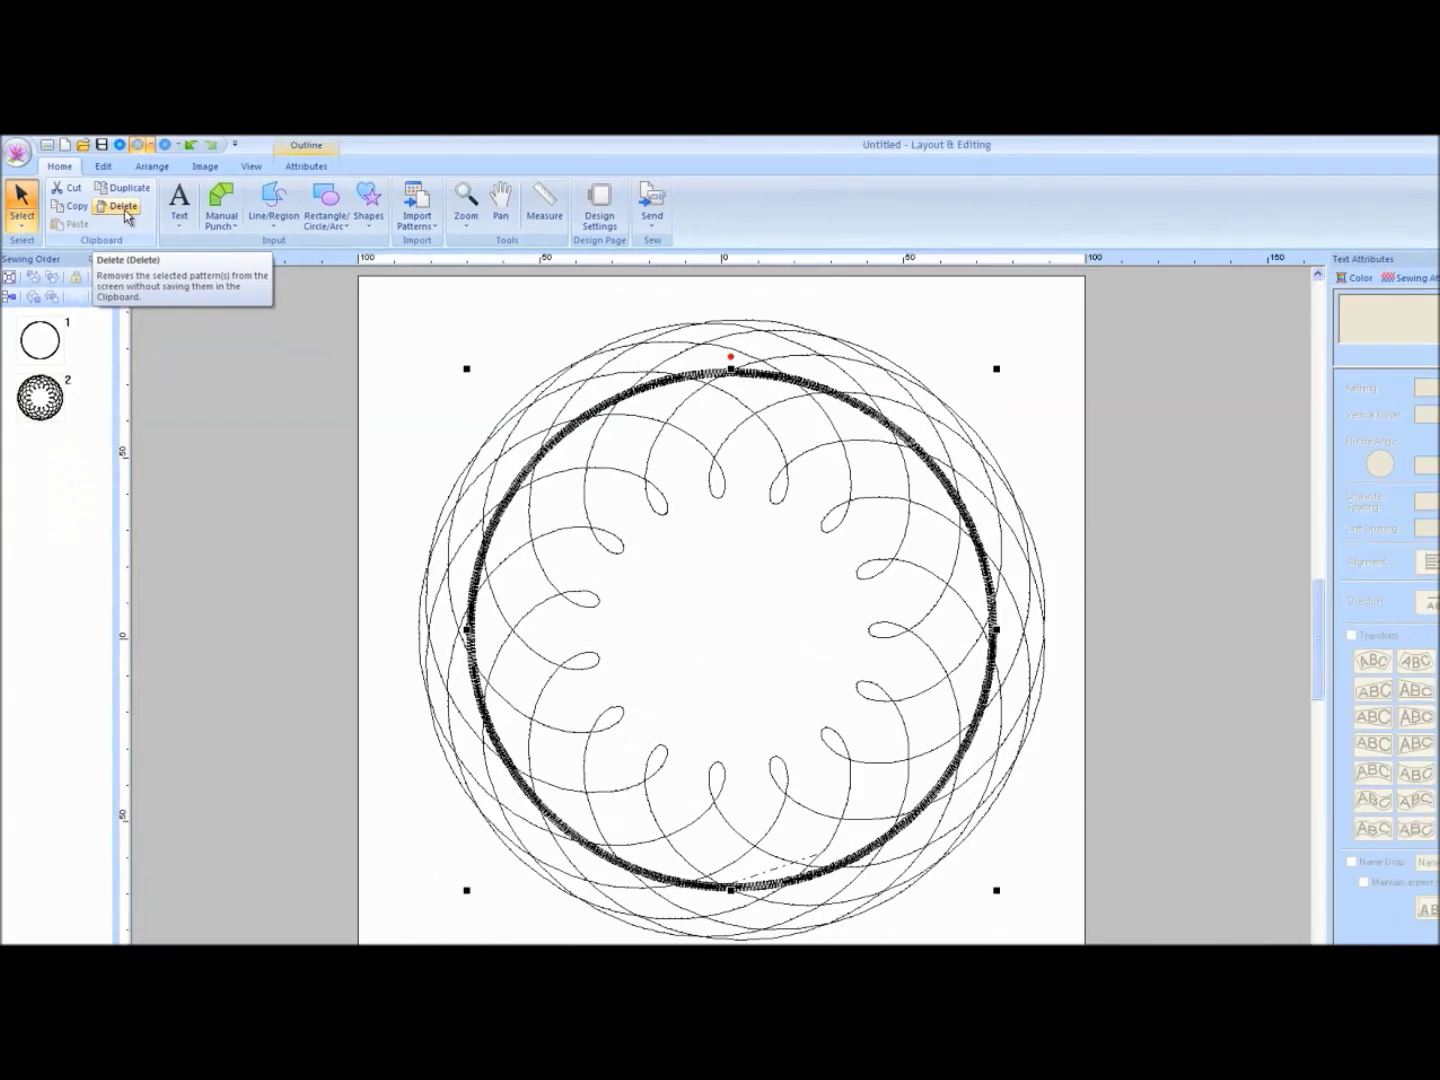
left_click(171, 239)
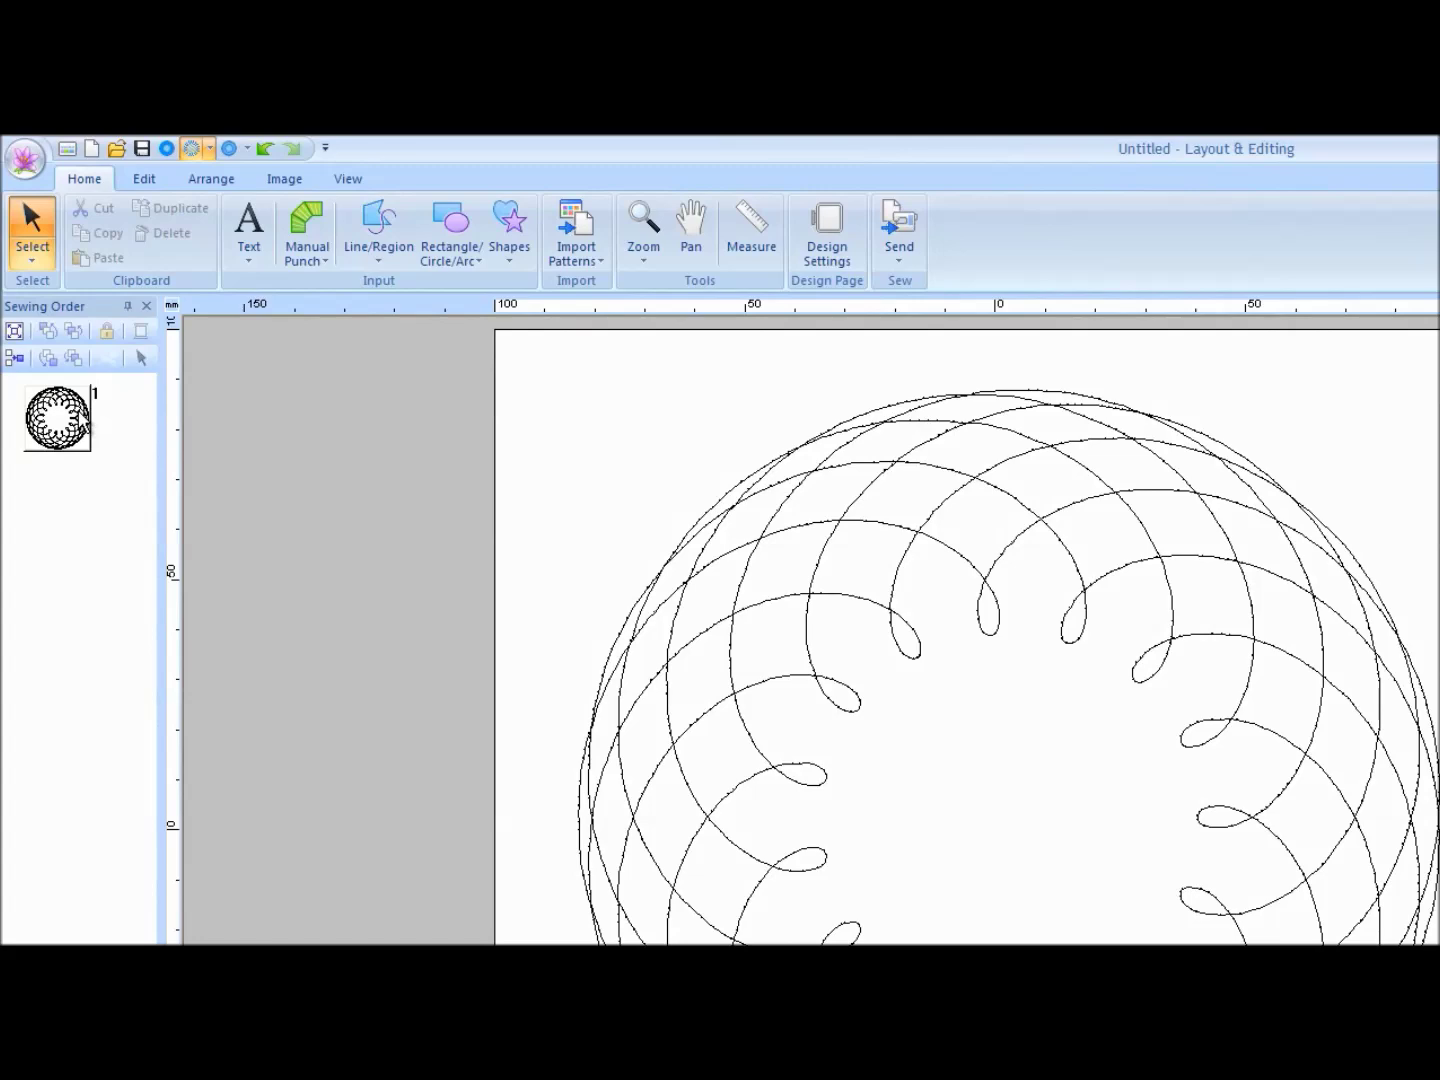
Step: Try Zigzag, Stem and Candlewicking on the floral pattern, then settle on Triple Stitch
left_click(85, 422)
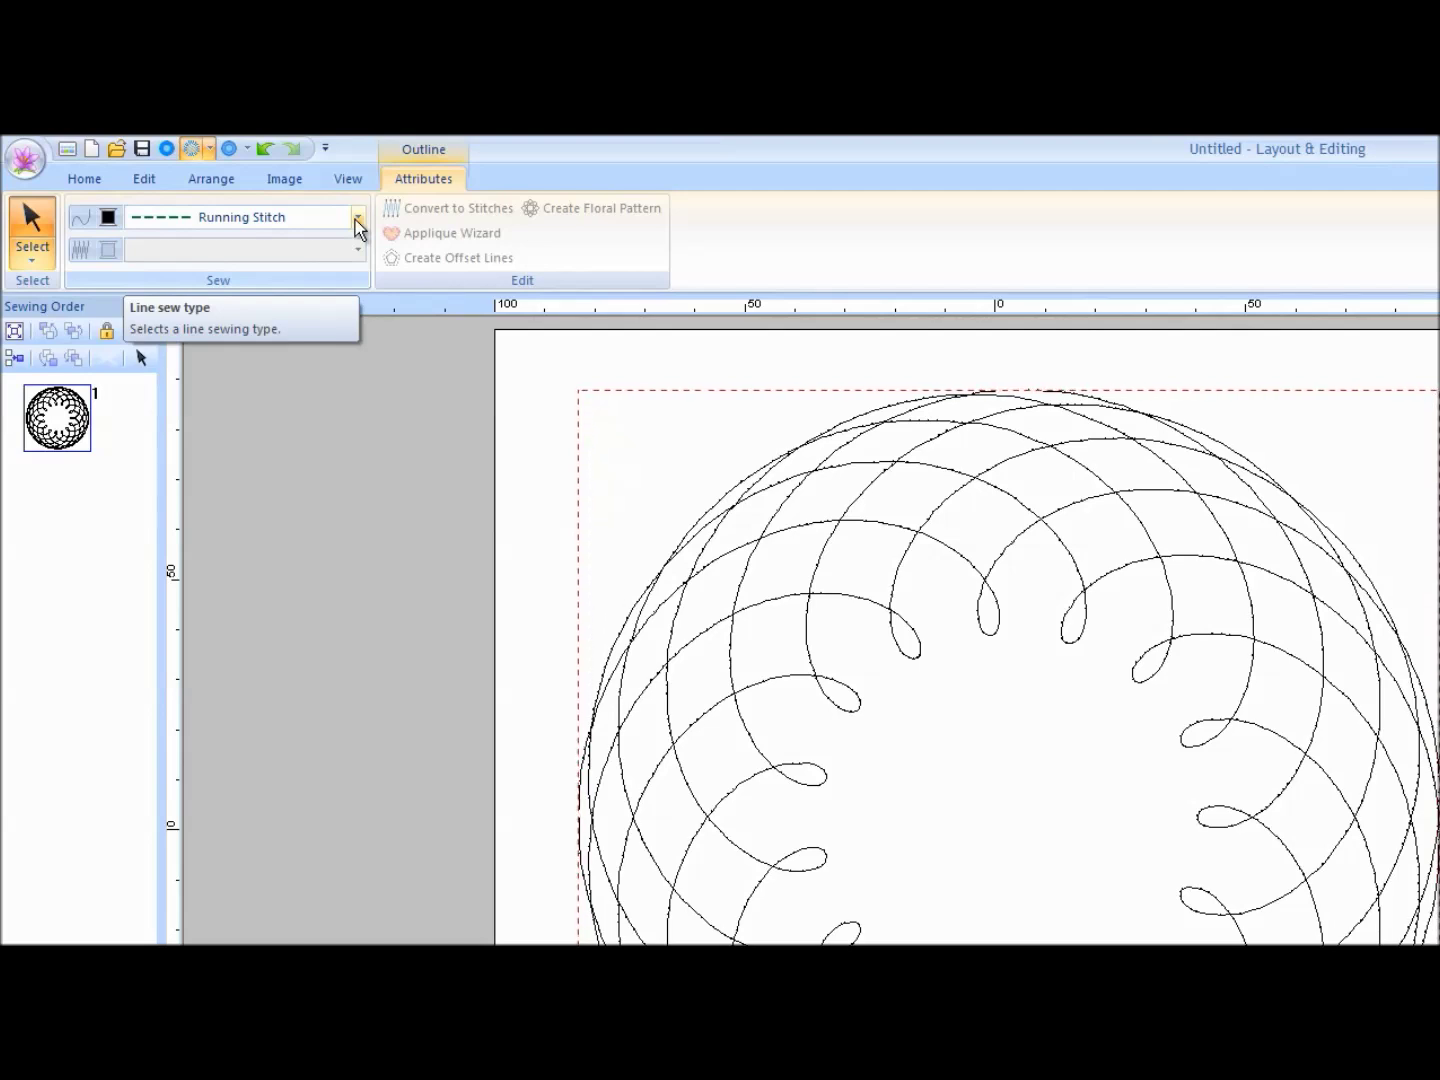
left_click(357, 219)
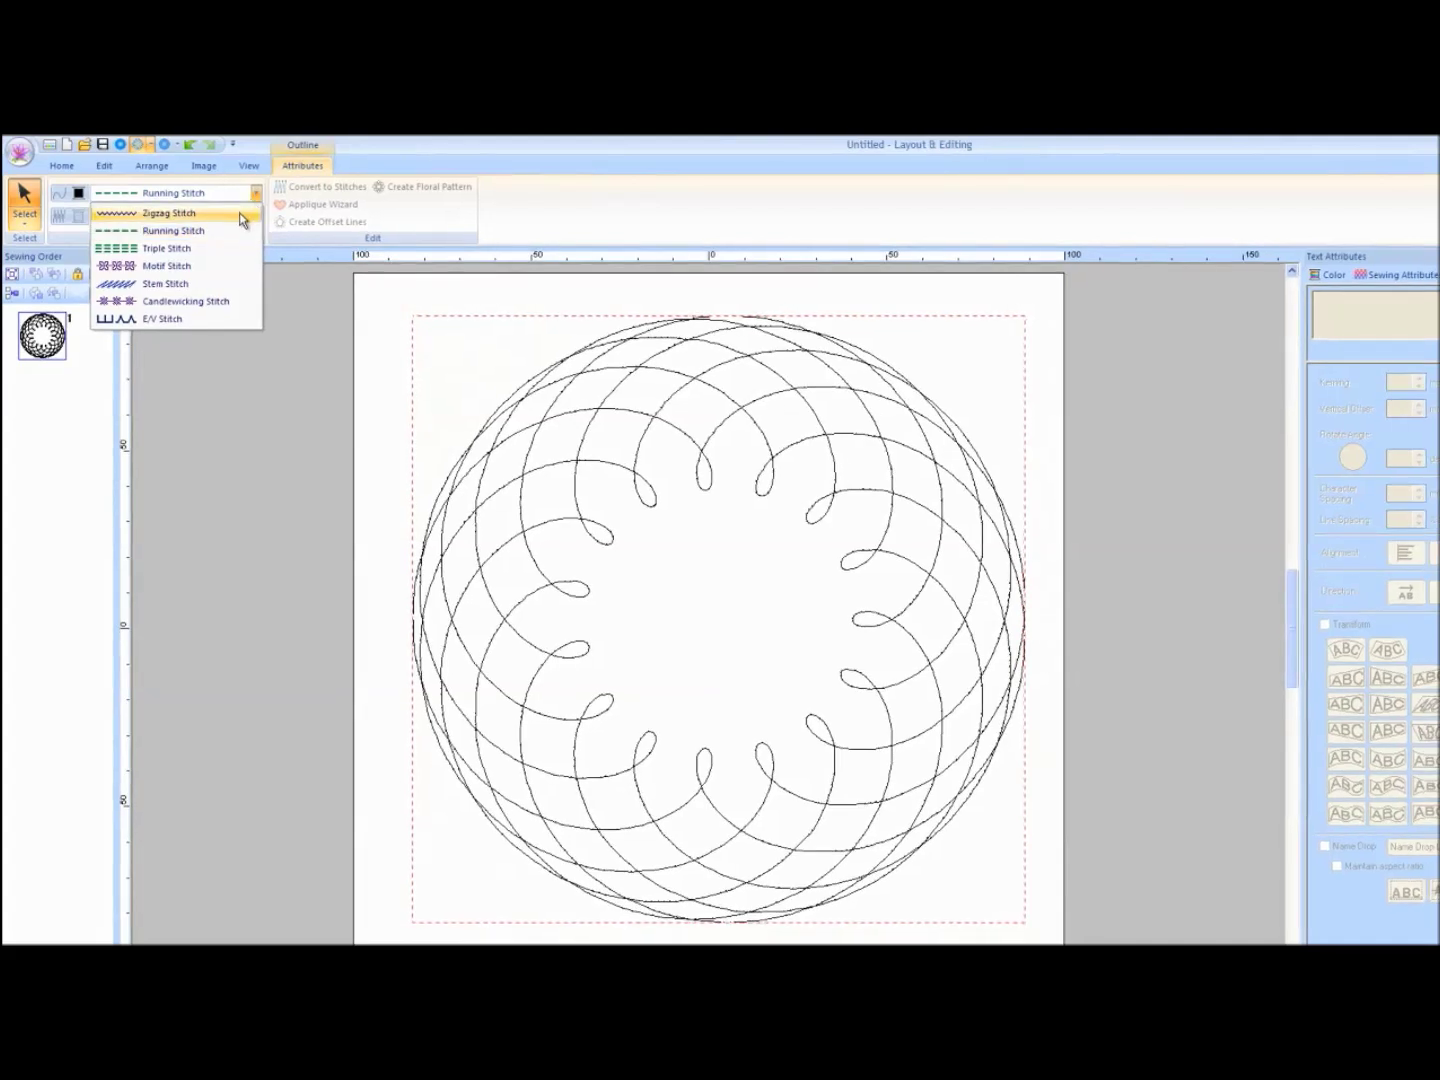
left_click(240, 219)
left_click(256, 192)
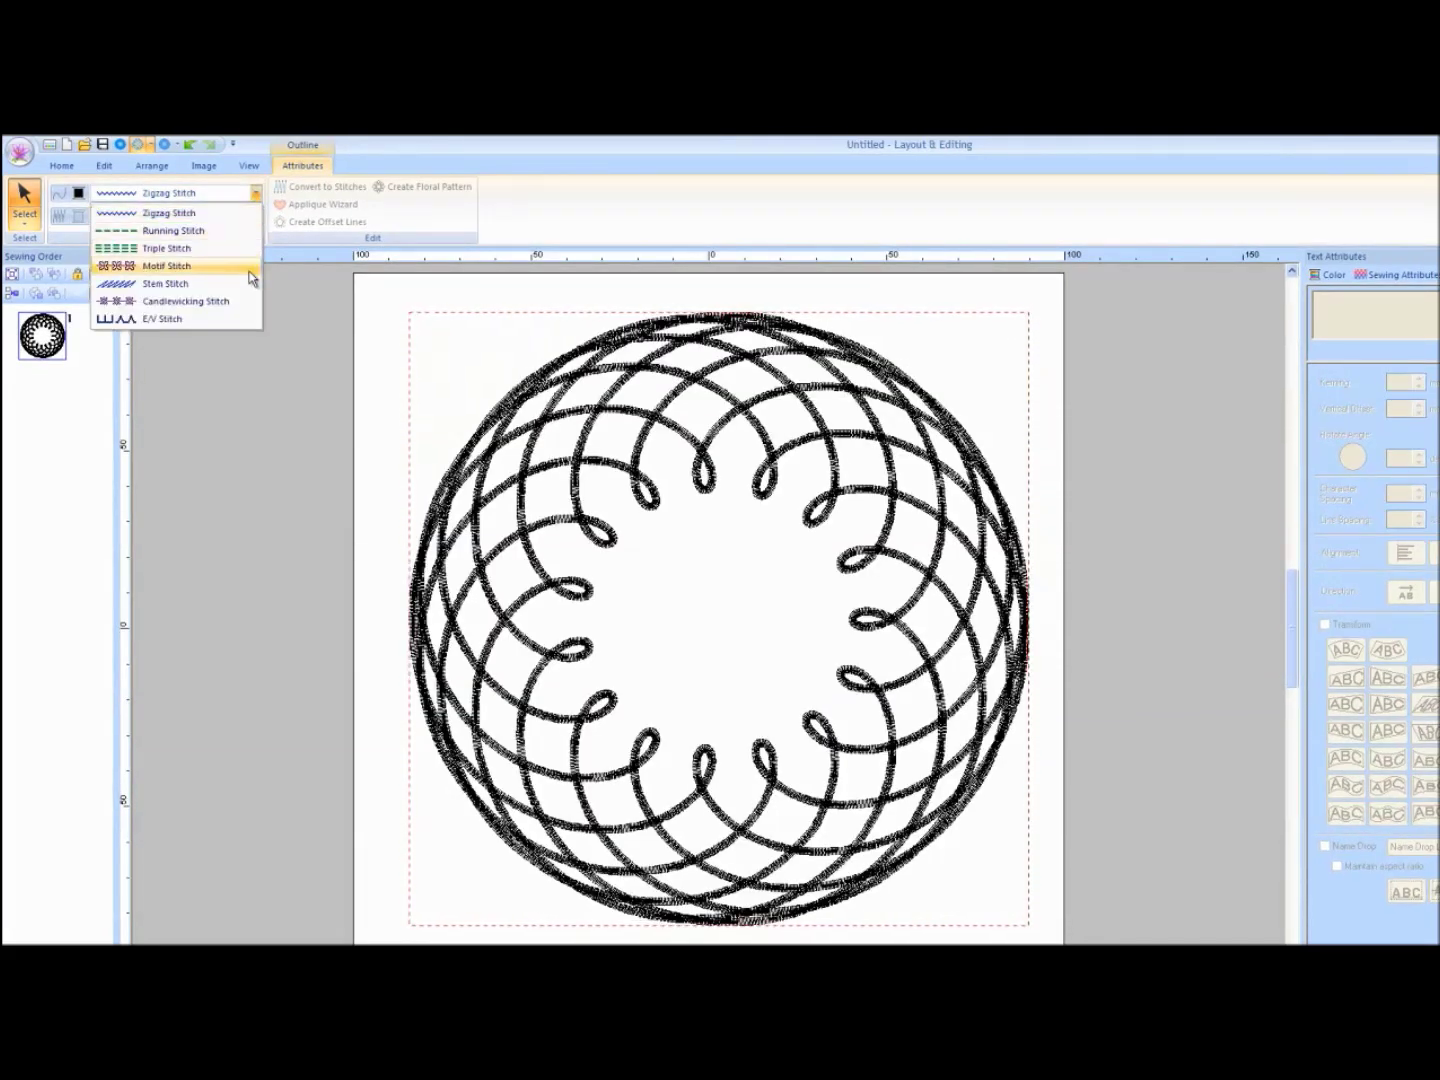
left_click(248, 285)
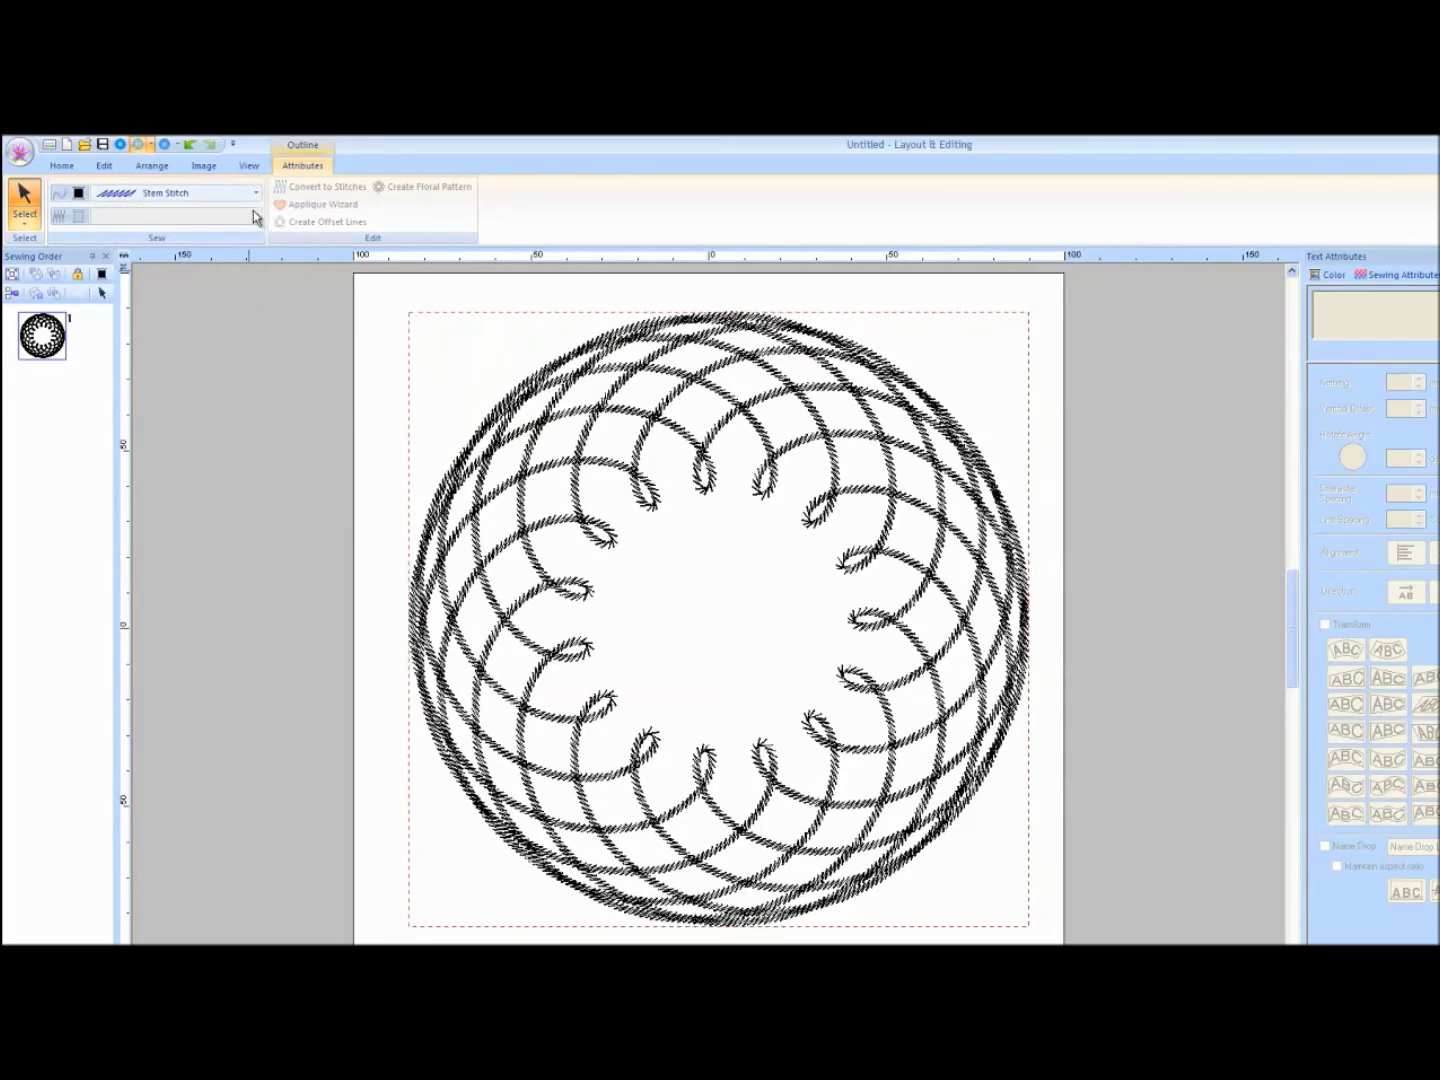
left_click(255, 193)
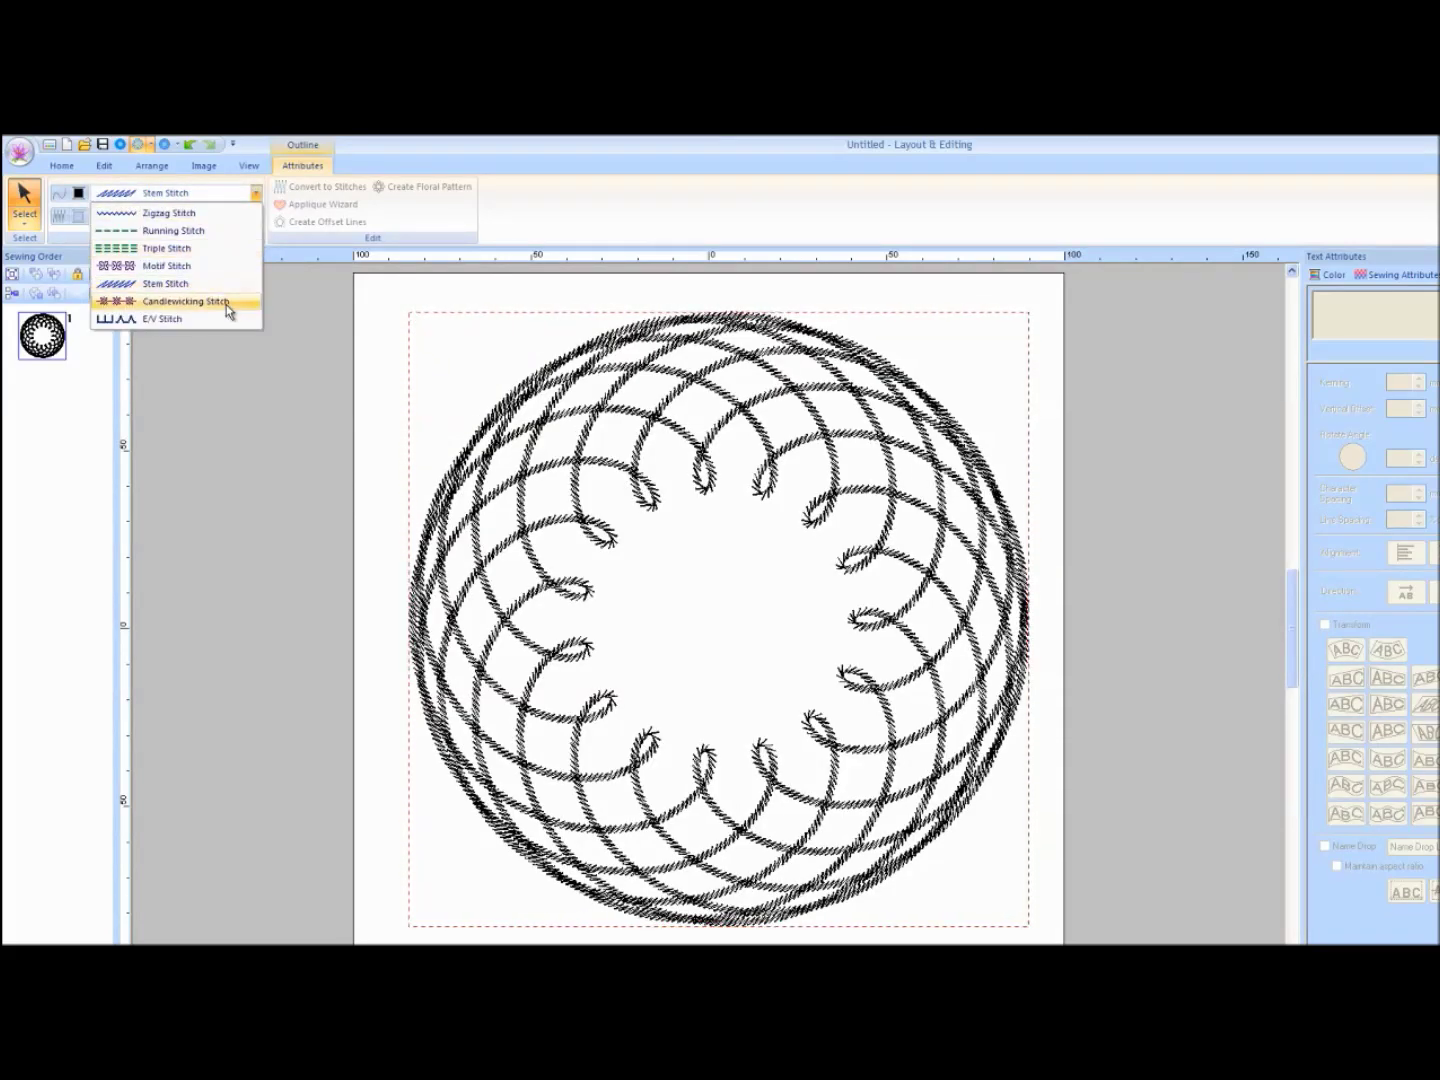
left_click(226, 304)
left_click(255, 192)
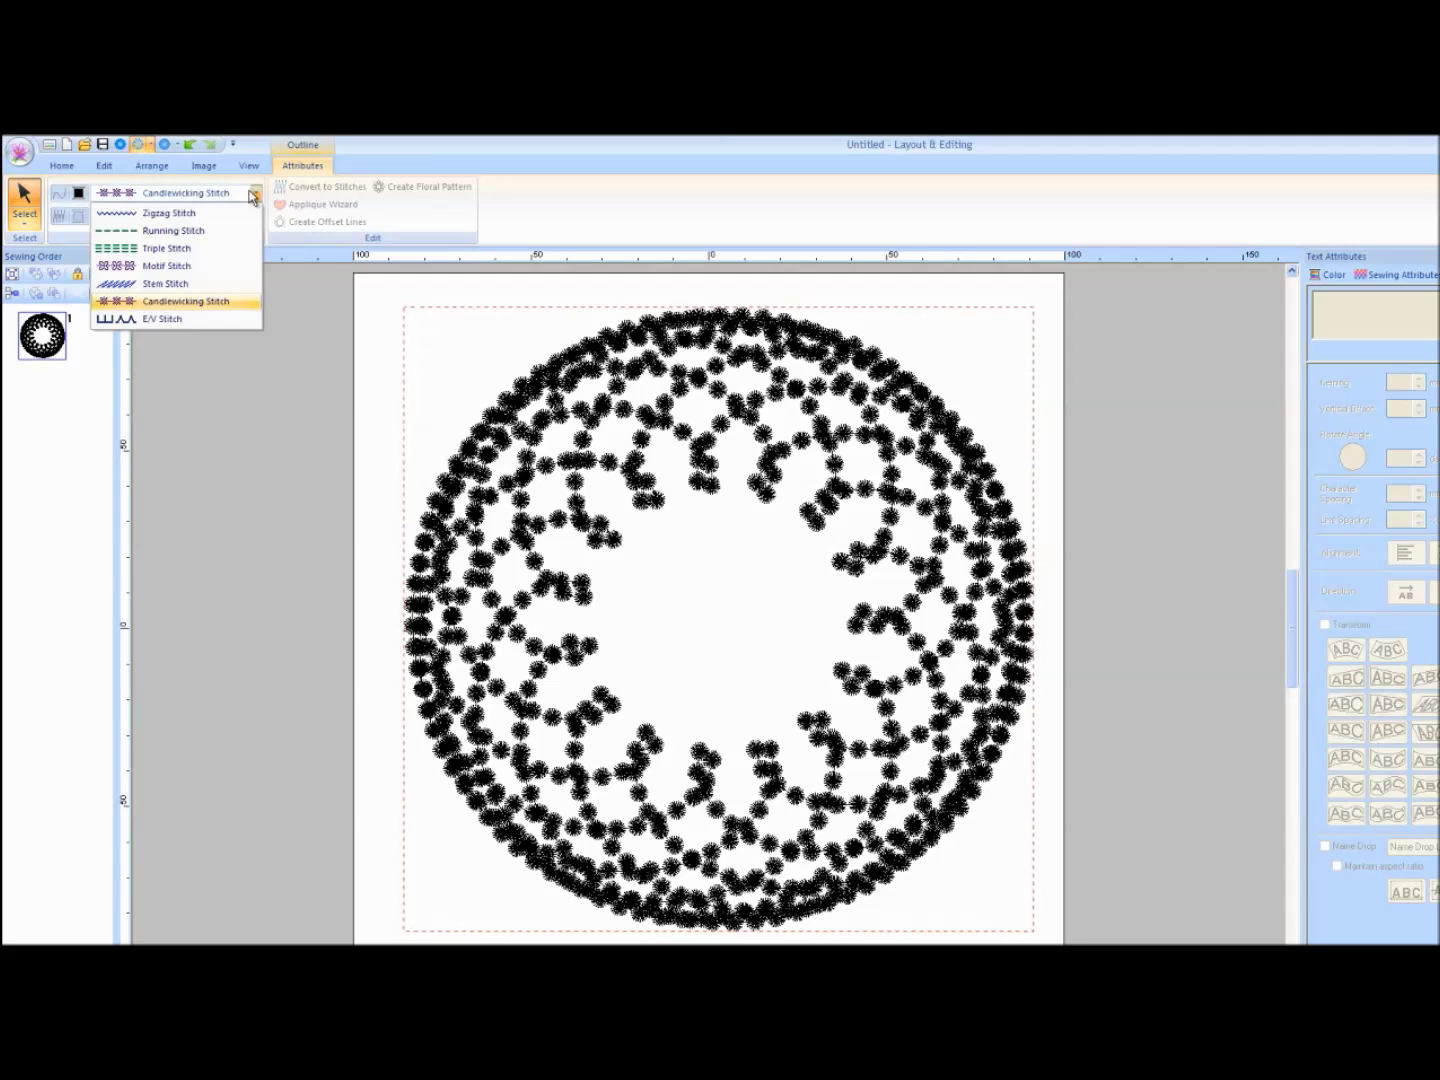
left_click(216, 250)
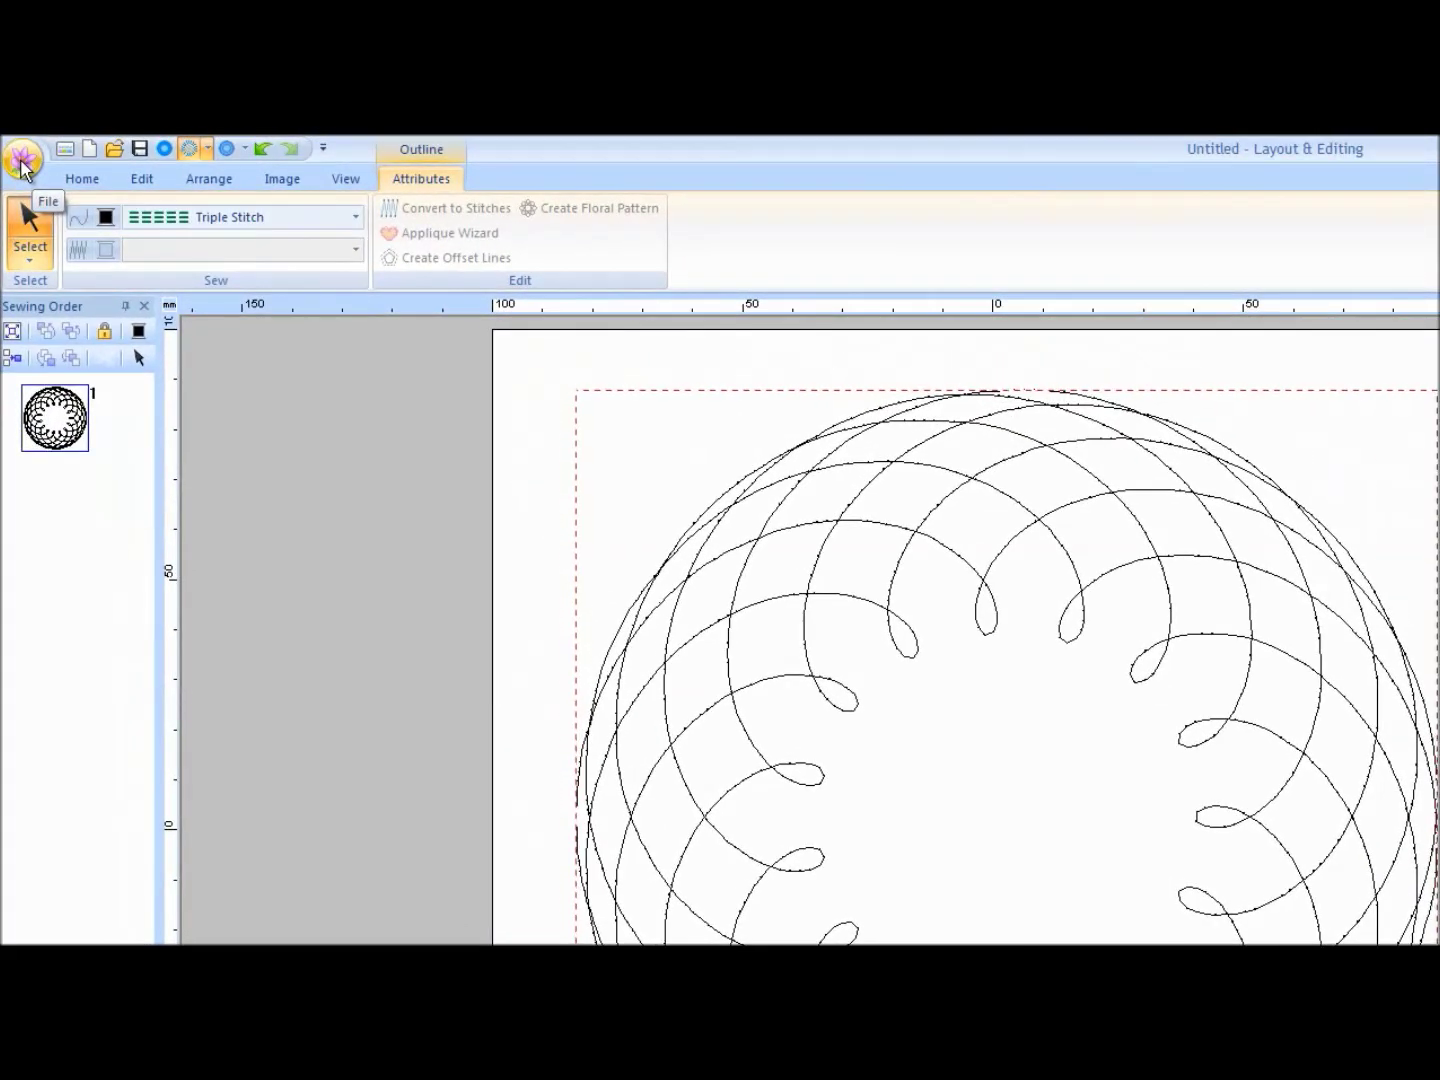
Step: Start Save As into the PE-DESIGN NEXT folder, entering the file name 'floral lines'
left_click(23, 162)
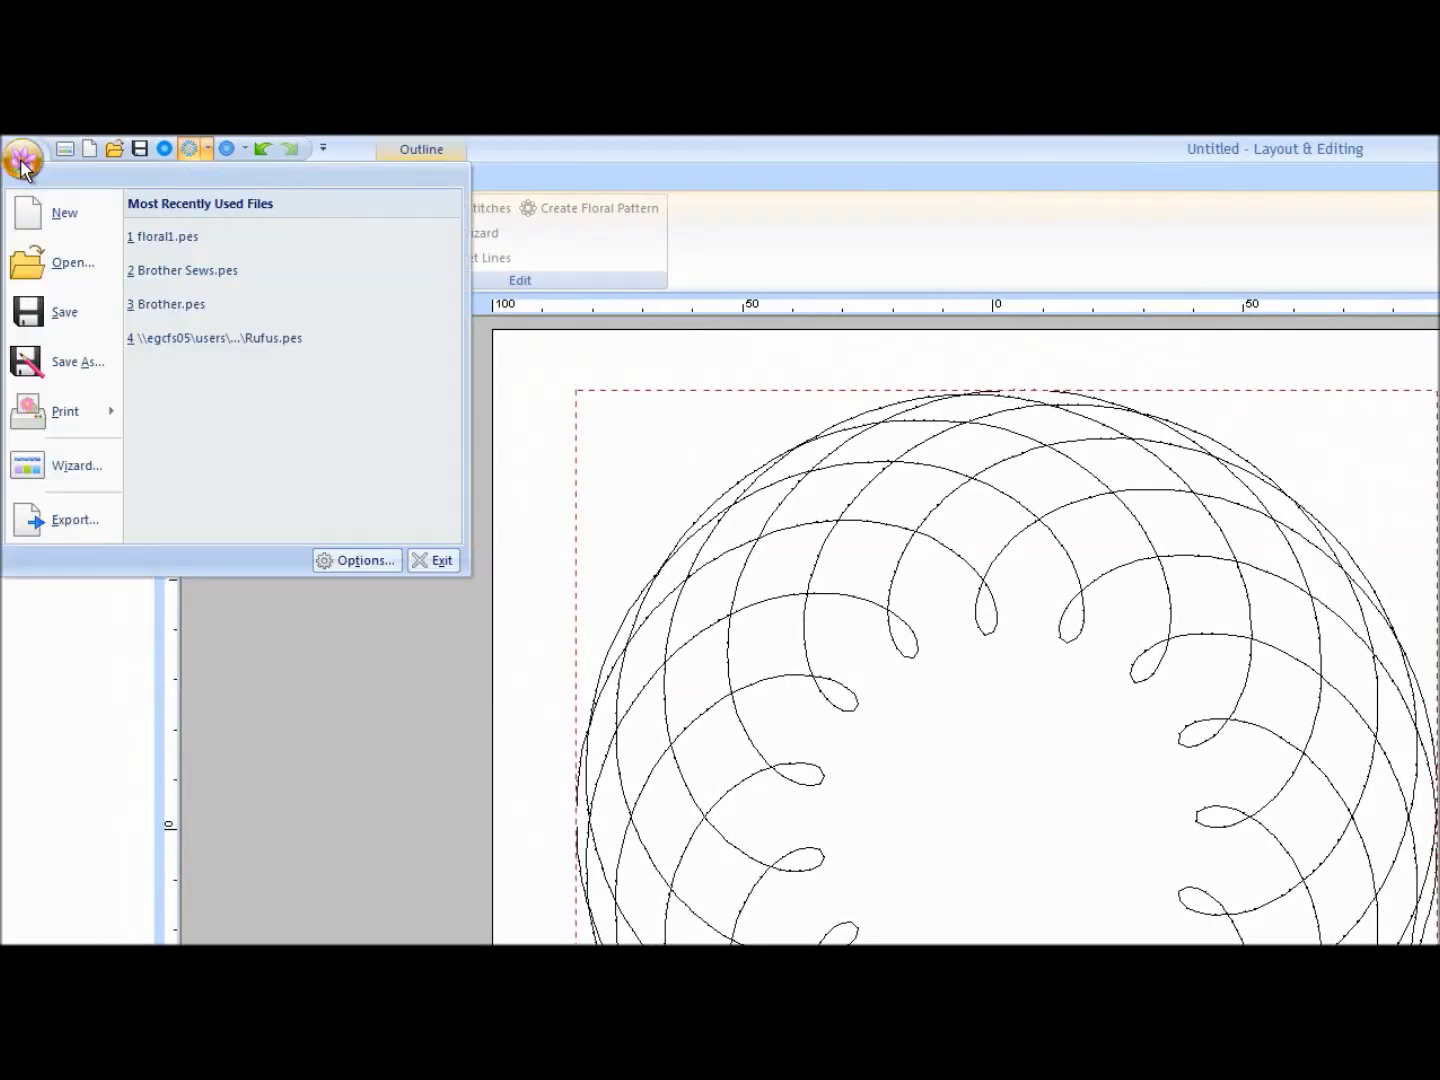
left_click(58, 360)
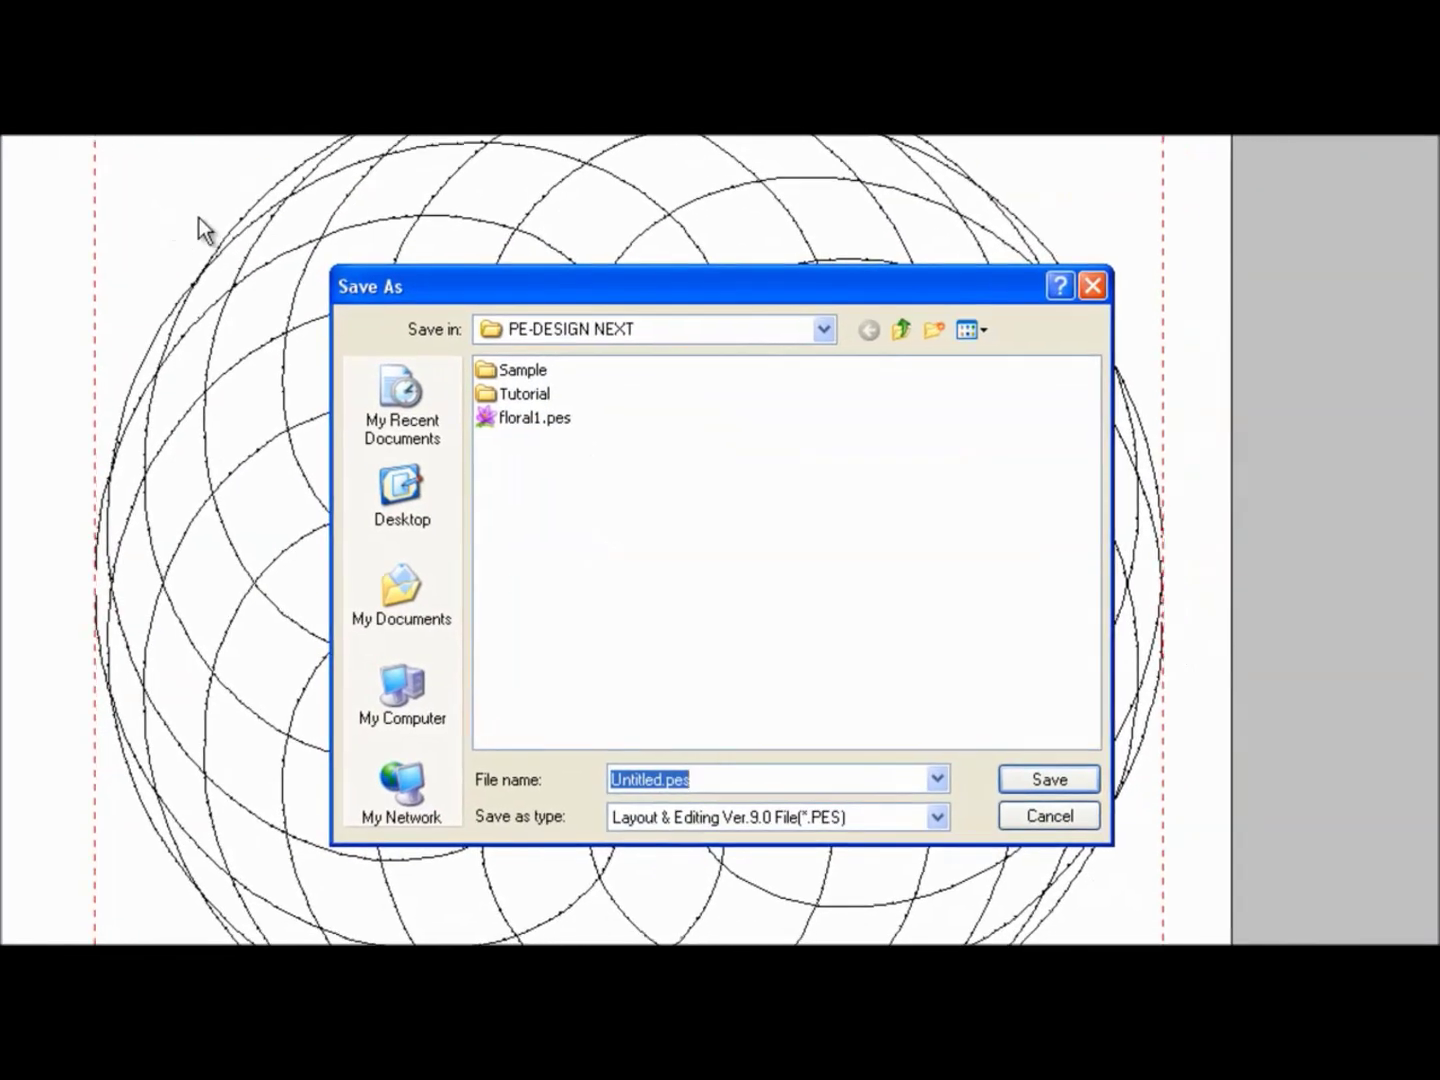
left_click(774, 324)
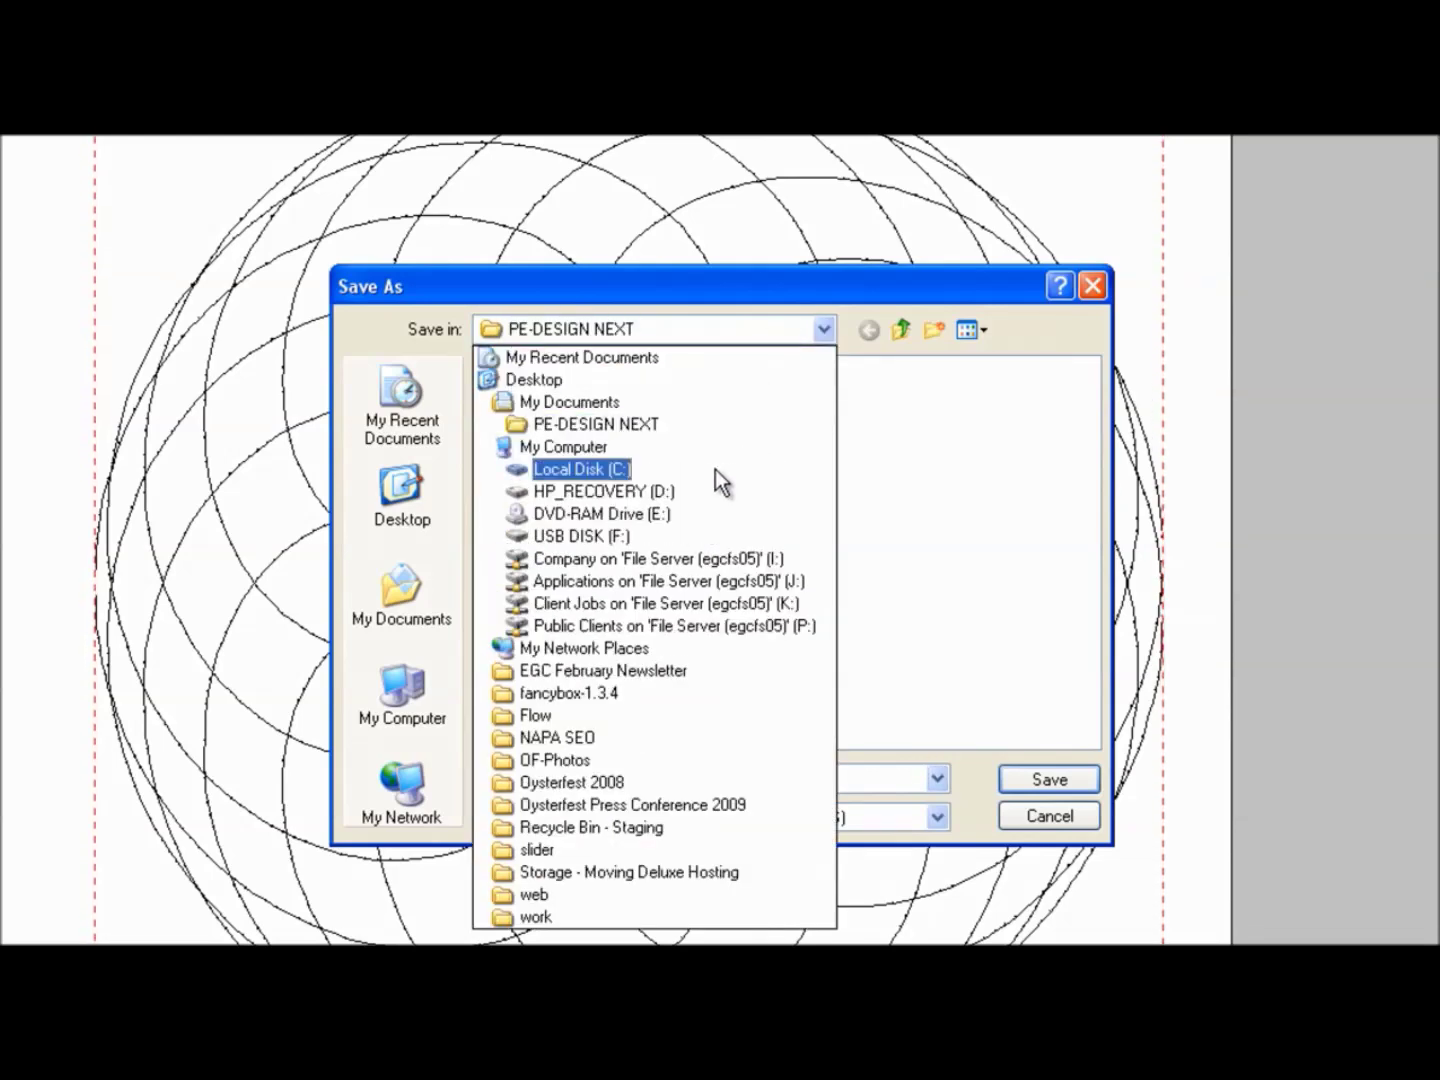
left_click(592, 420)
double_click(704, 776)
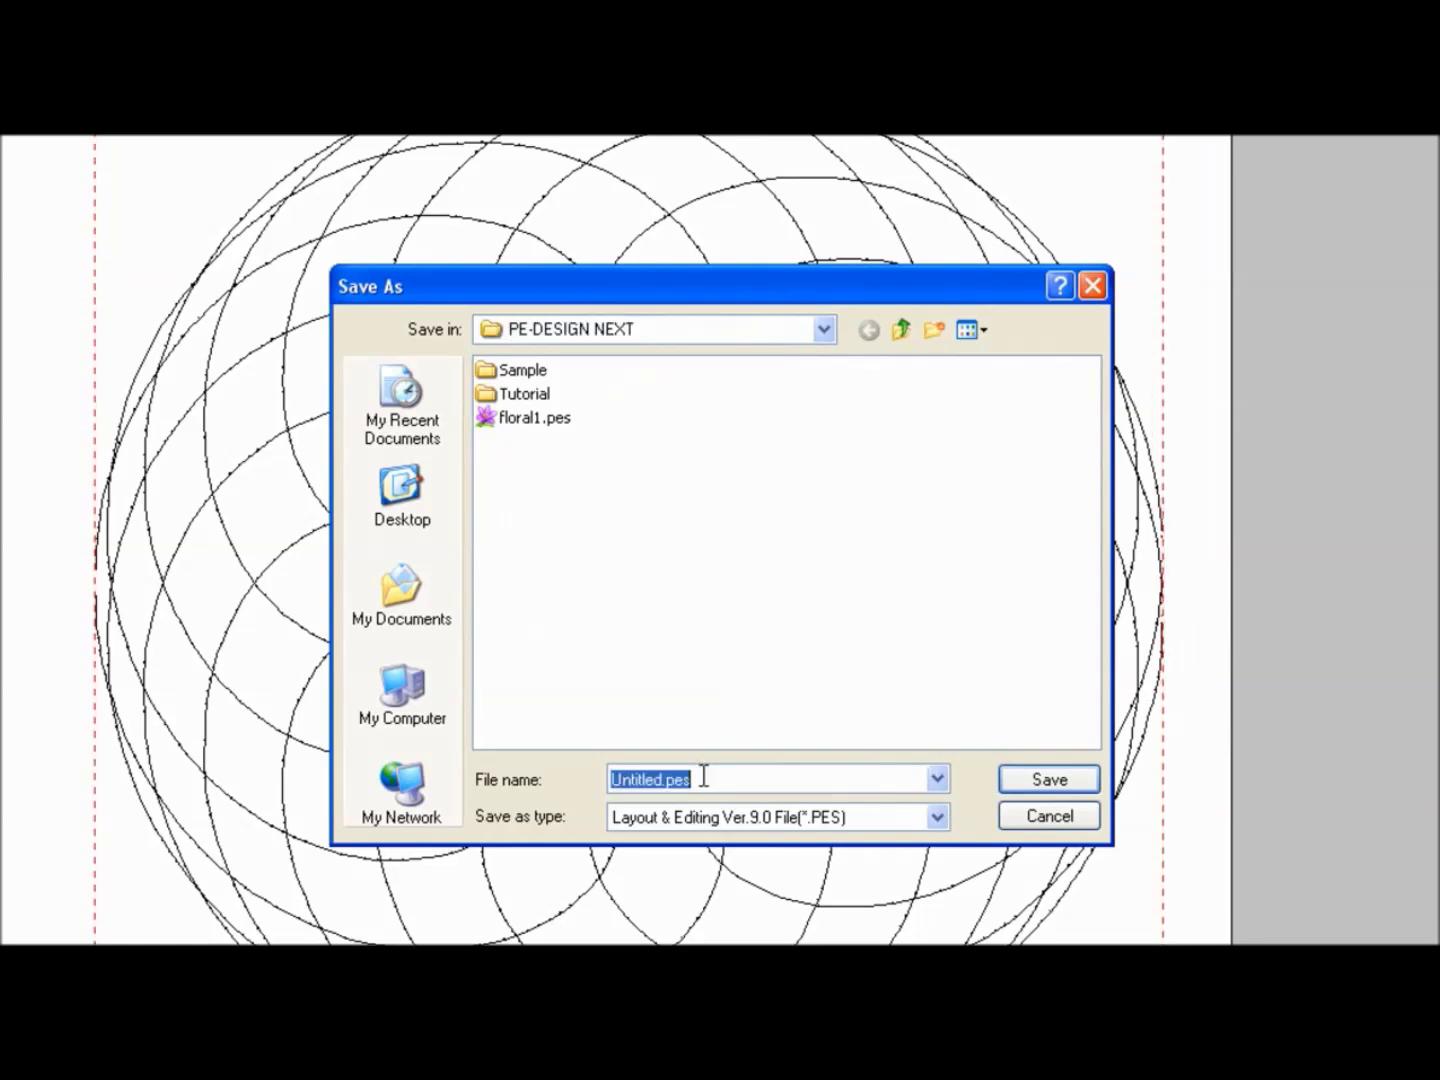
type("floral lines")
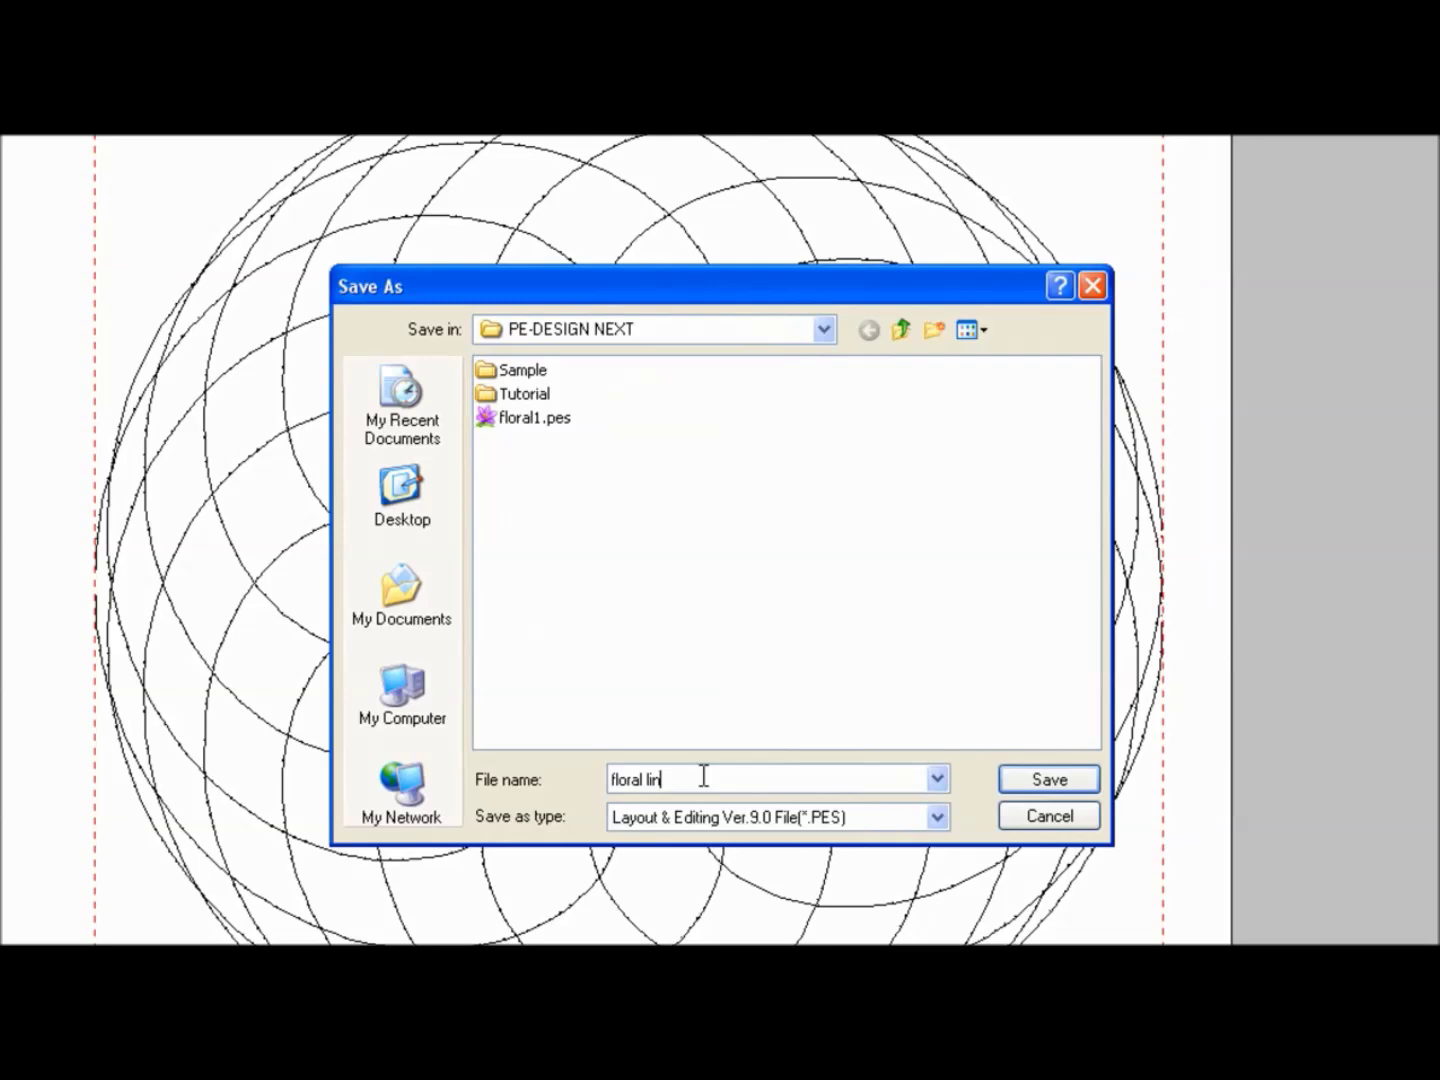